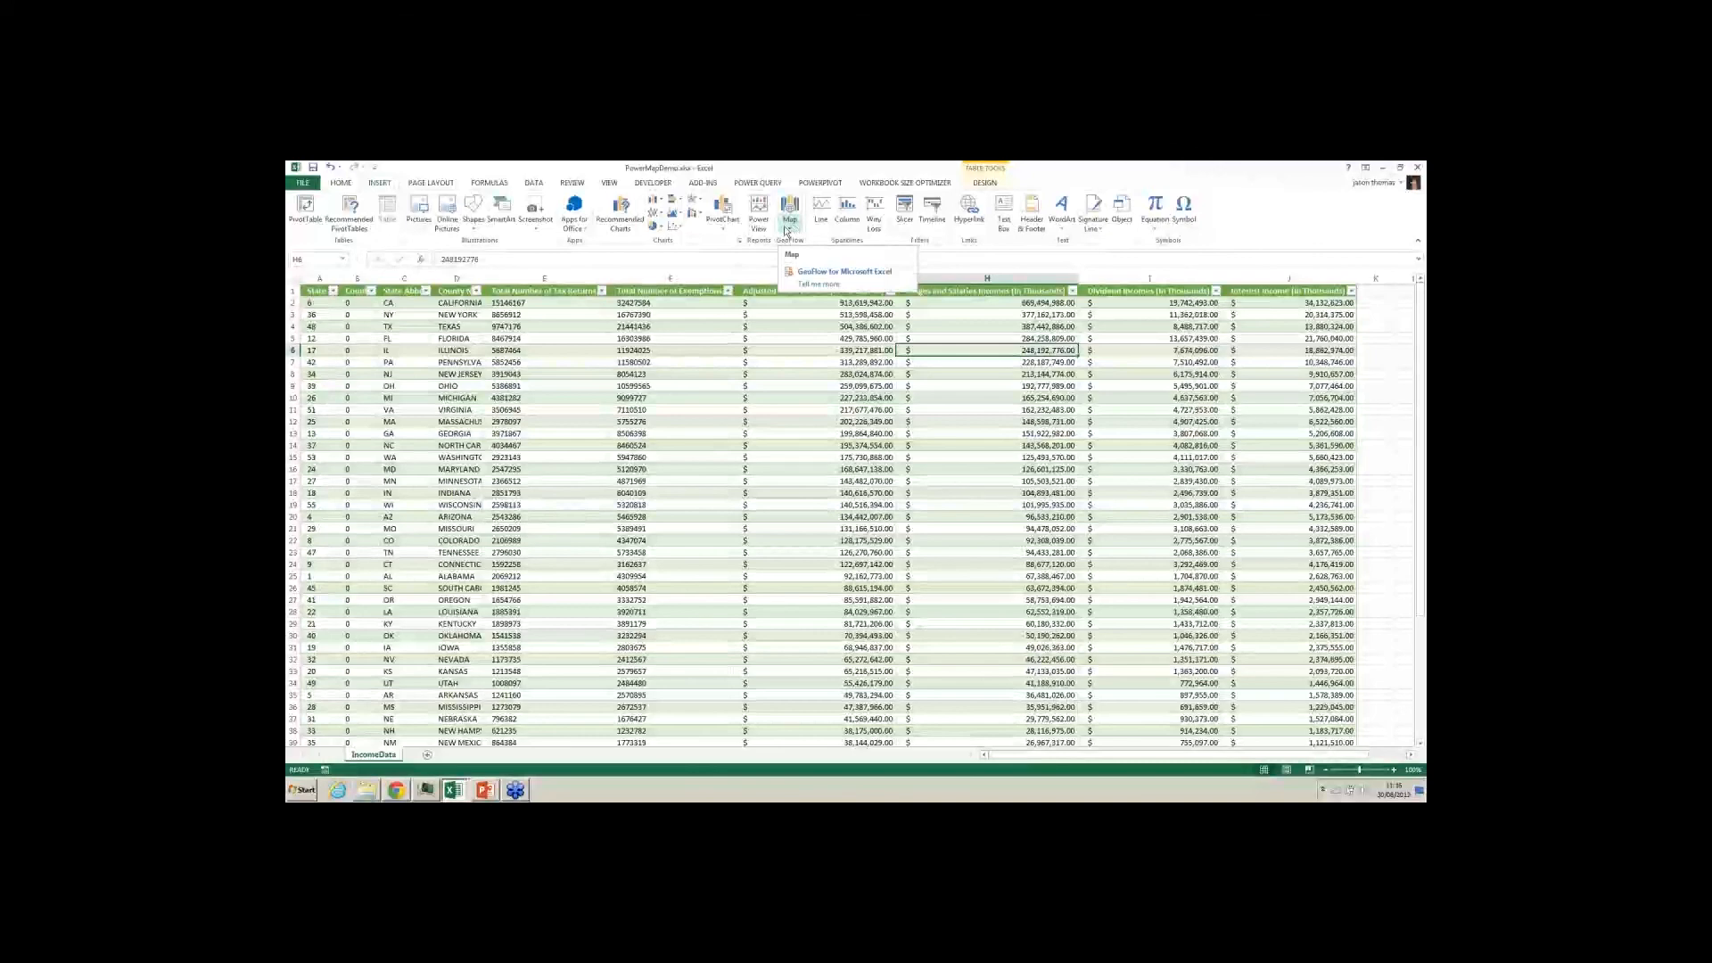
# Widen the IncomeData worksheet columns so the State Abbreviation and County Name entries show in full.
pyautogui.click(350, 337)
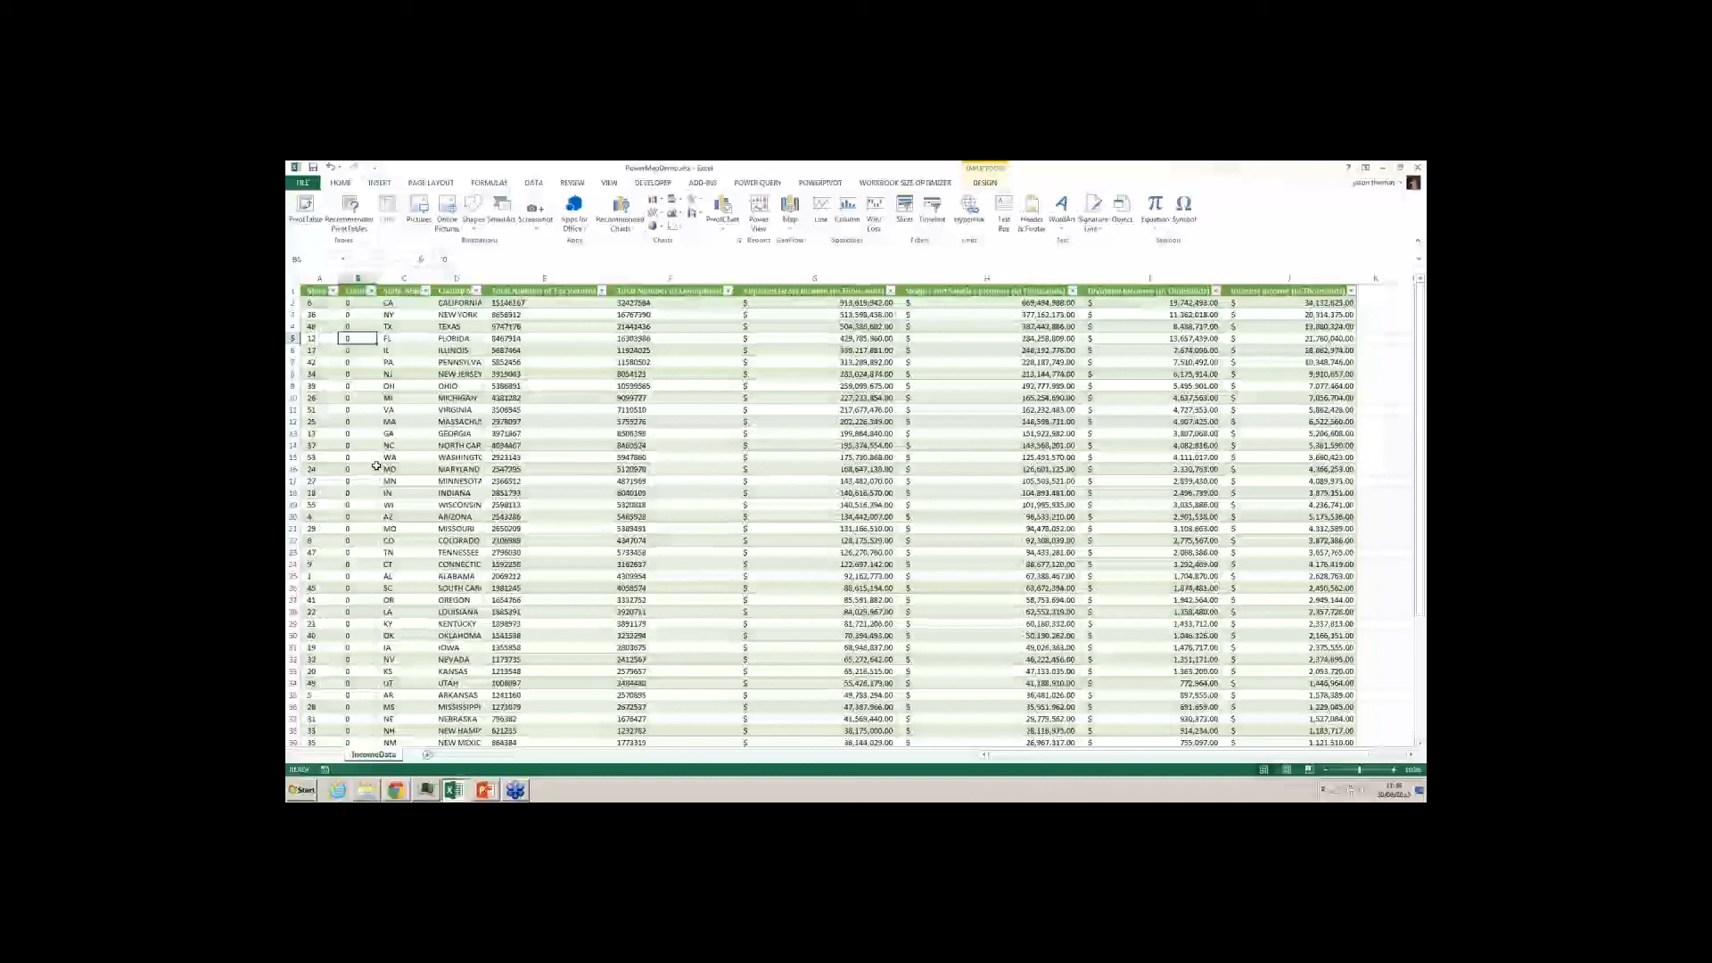
pyautogui.click(325, 327)
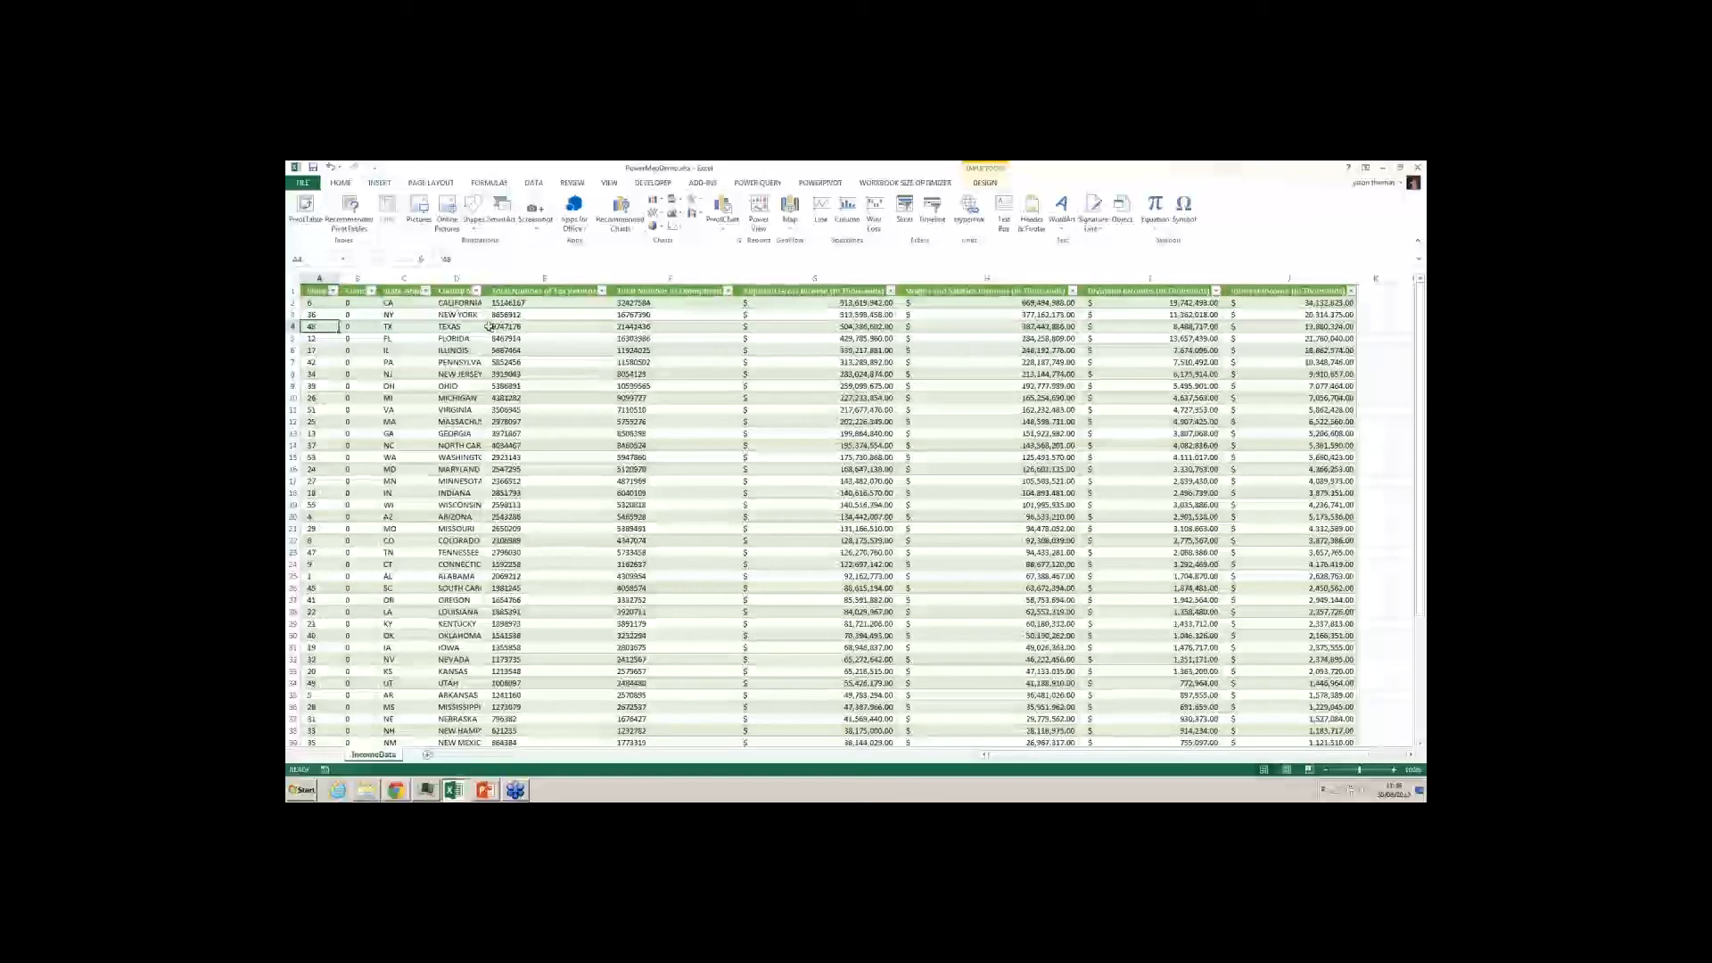
pyautogui.moveTo(482, 280)
pyautogui.mouseDown()
pyautogui.moveTo(529, 285)
pyautogui.moveTo(473, 276)
pyautogui.mouseUp()
pyautogui.click(459, 291)
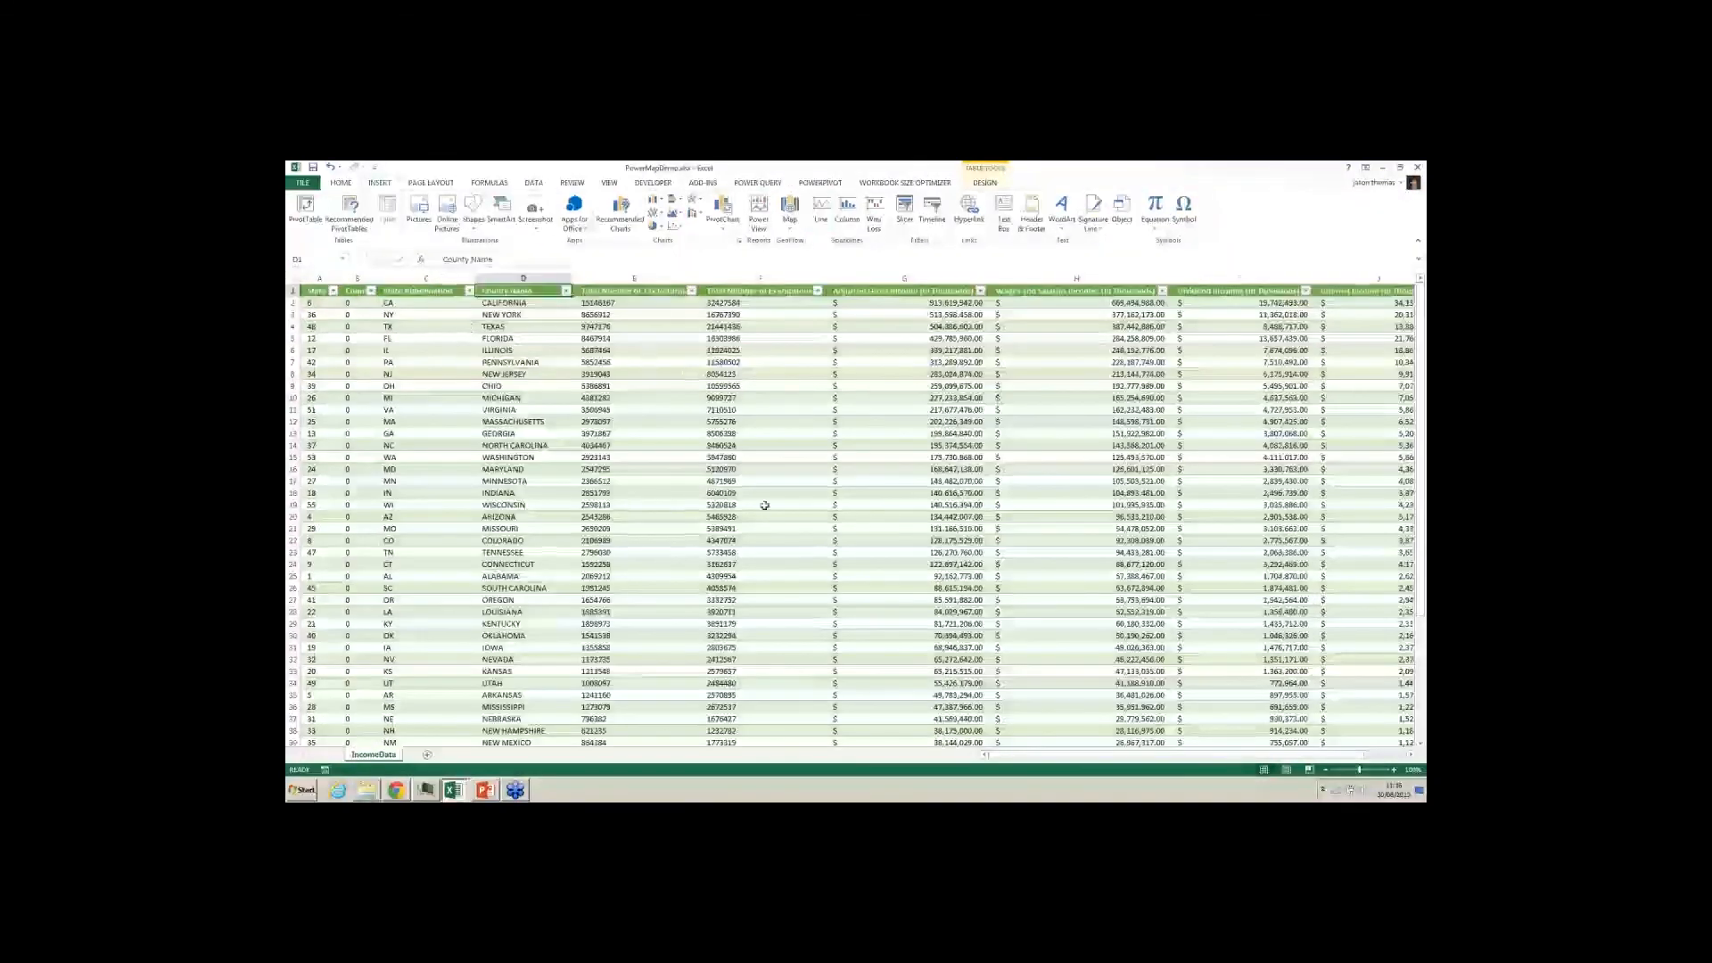
# Launch GeoFlow from the income data table and create a new tour.
pyautogui.click(519, 338)
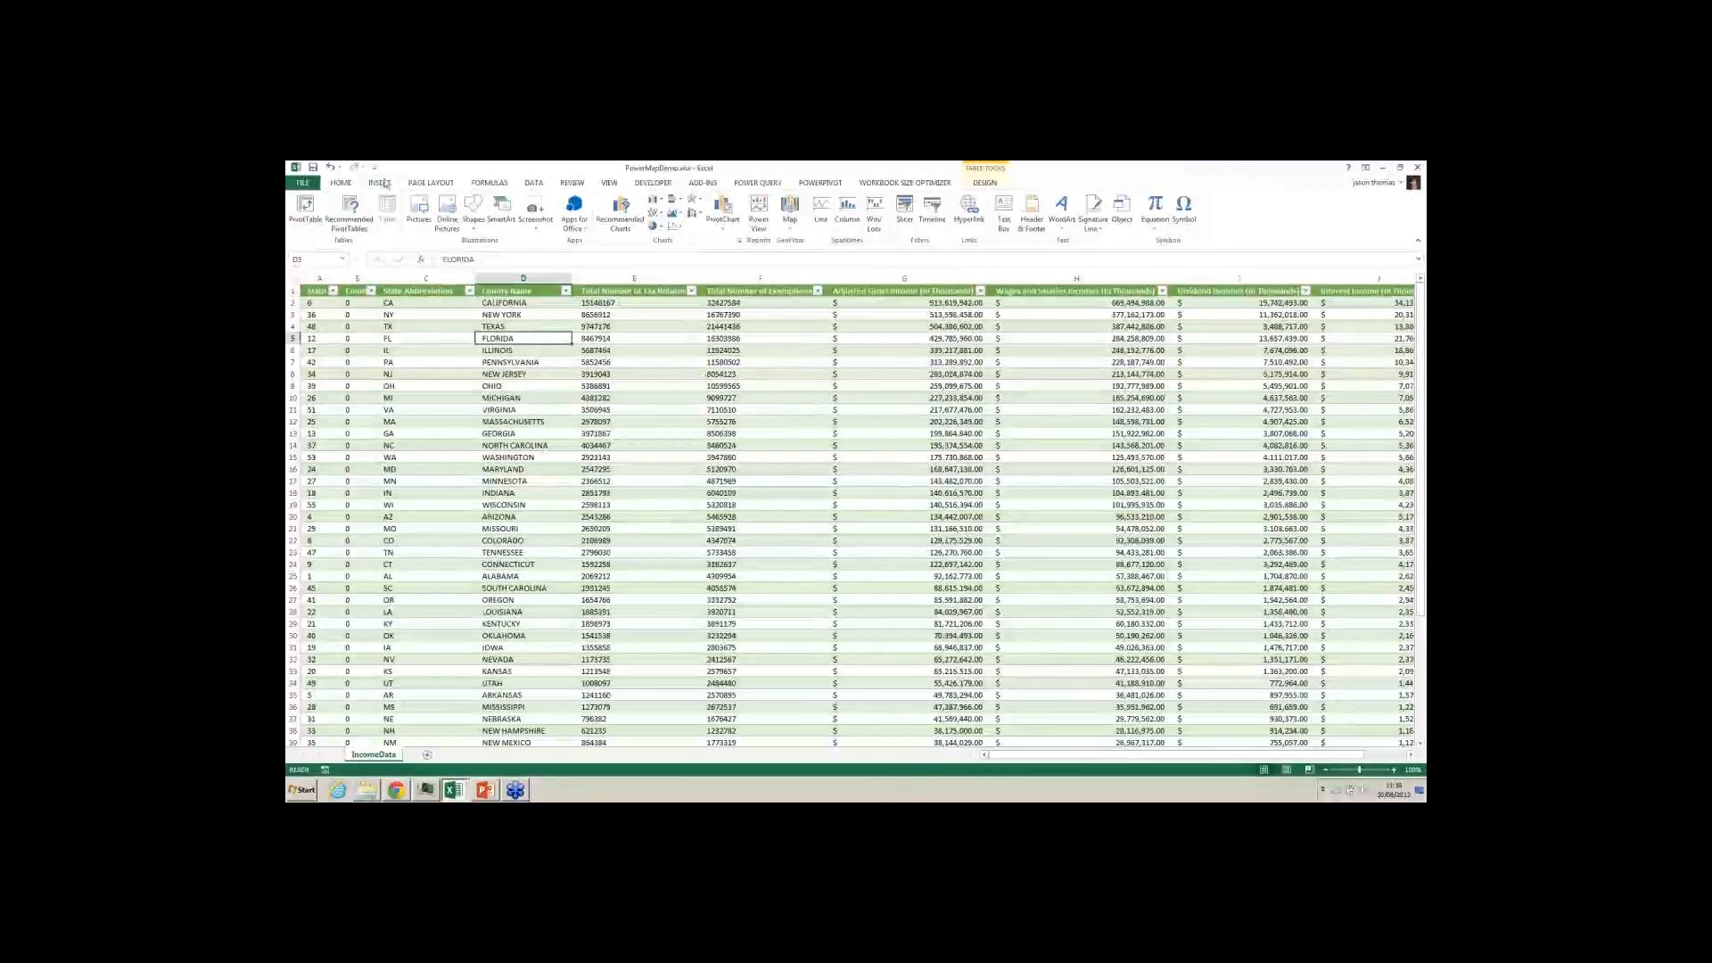
pyautogui.click(789, 225)
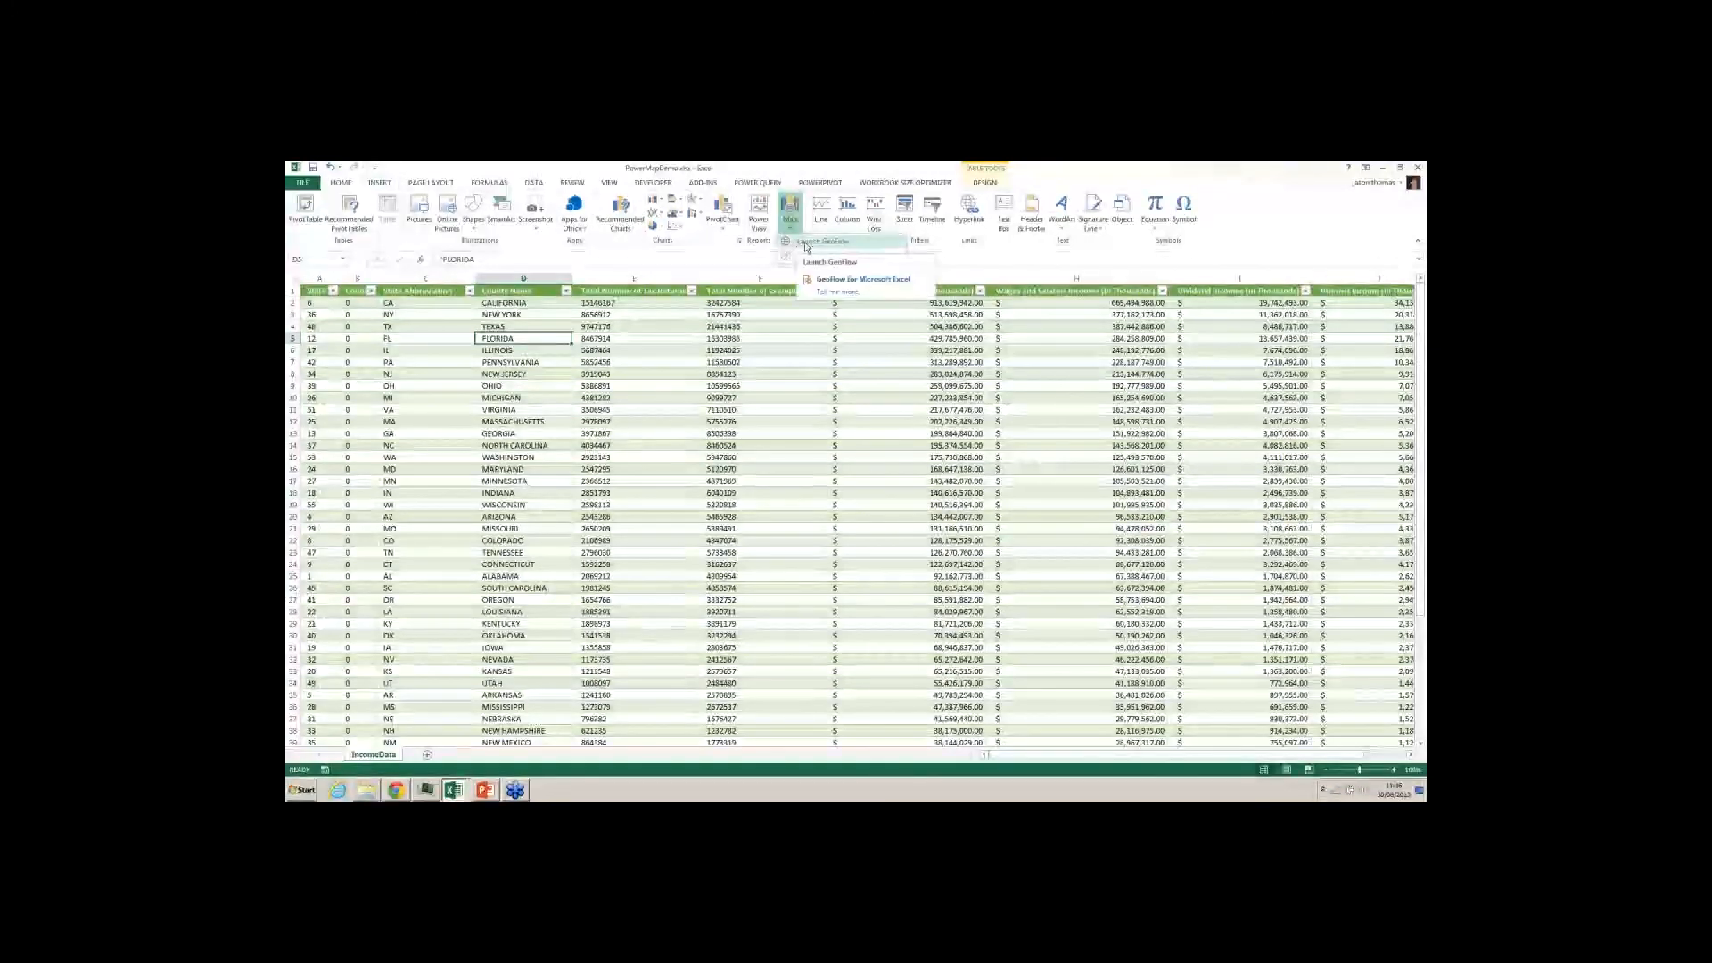
pyautogui.click(805, 244)
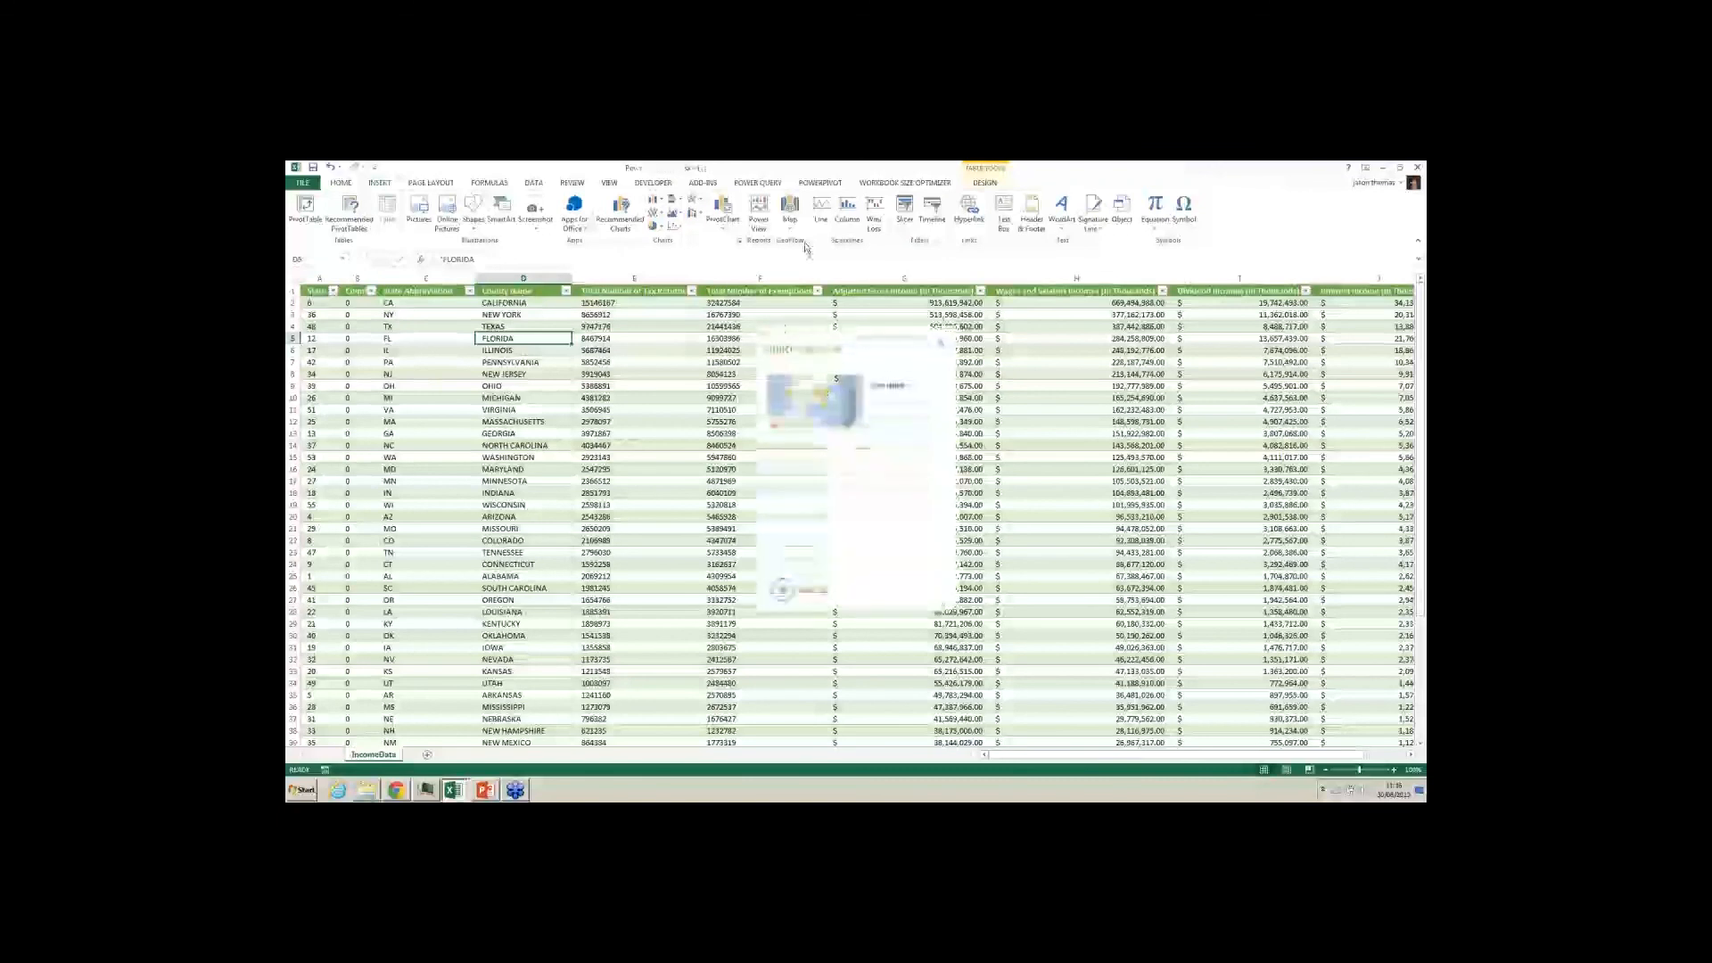
pyautogui.click(781, 596)
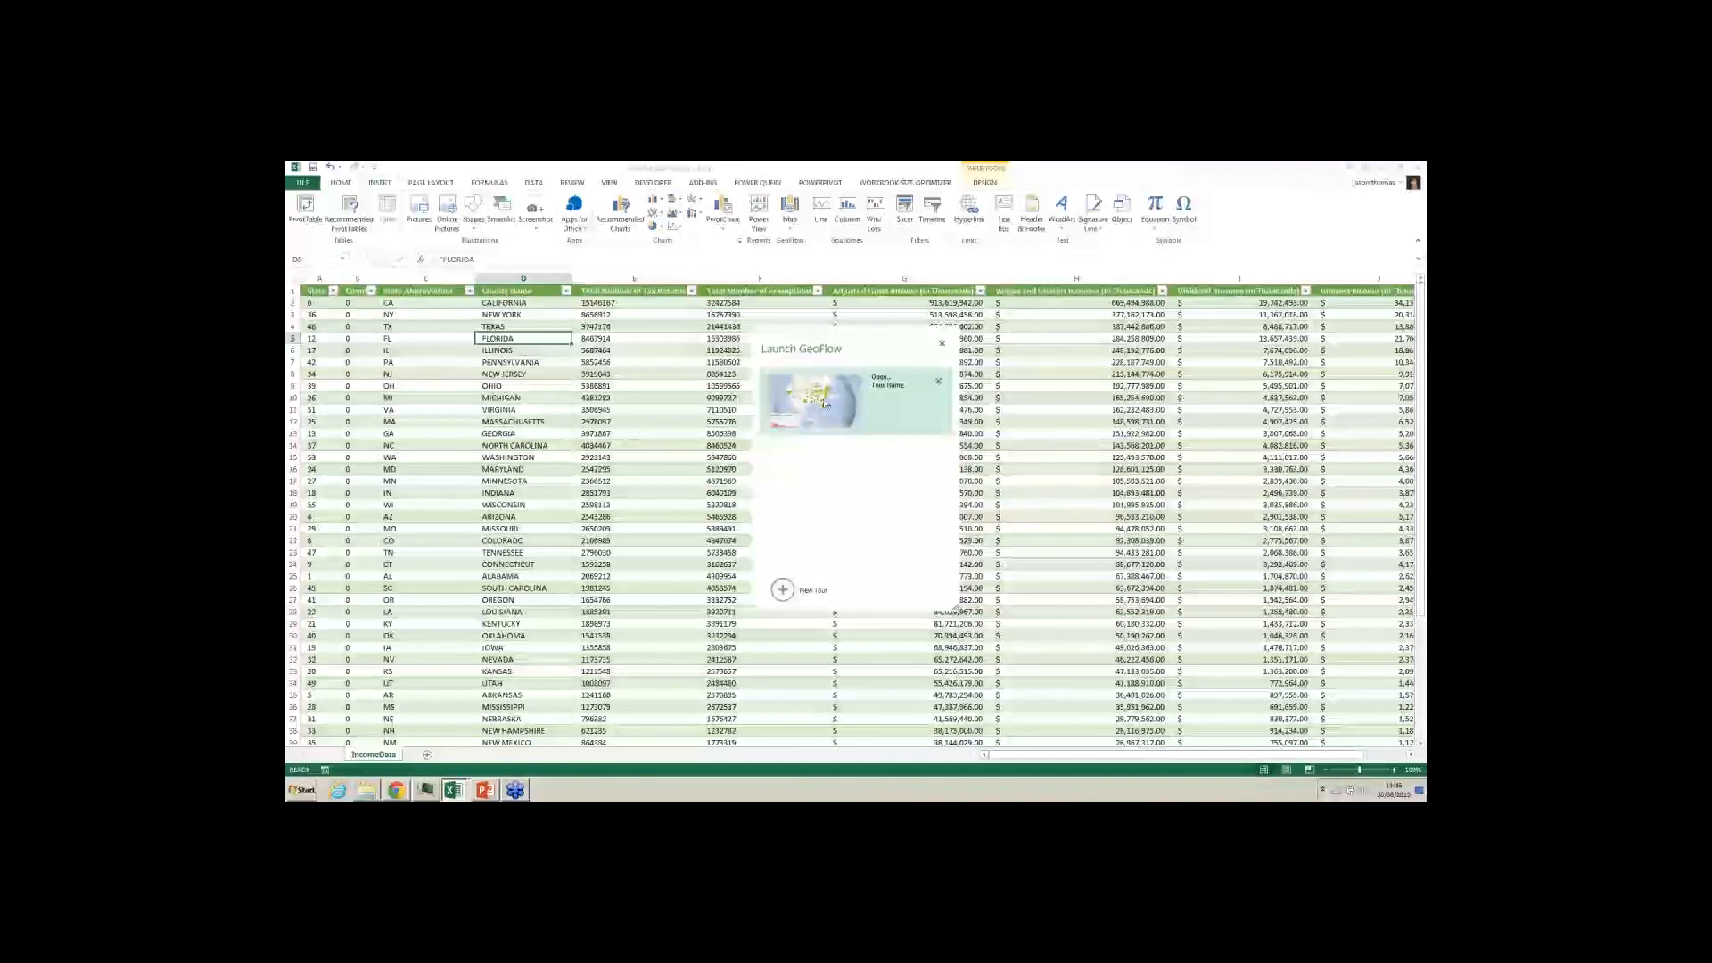
pyautogui.click(783, 591)
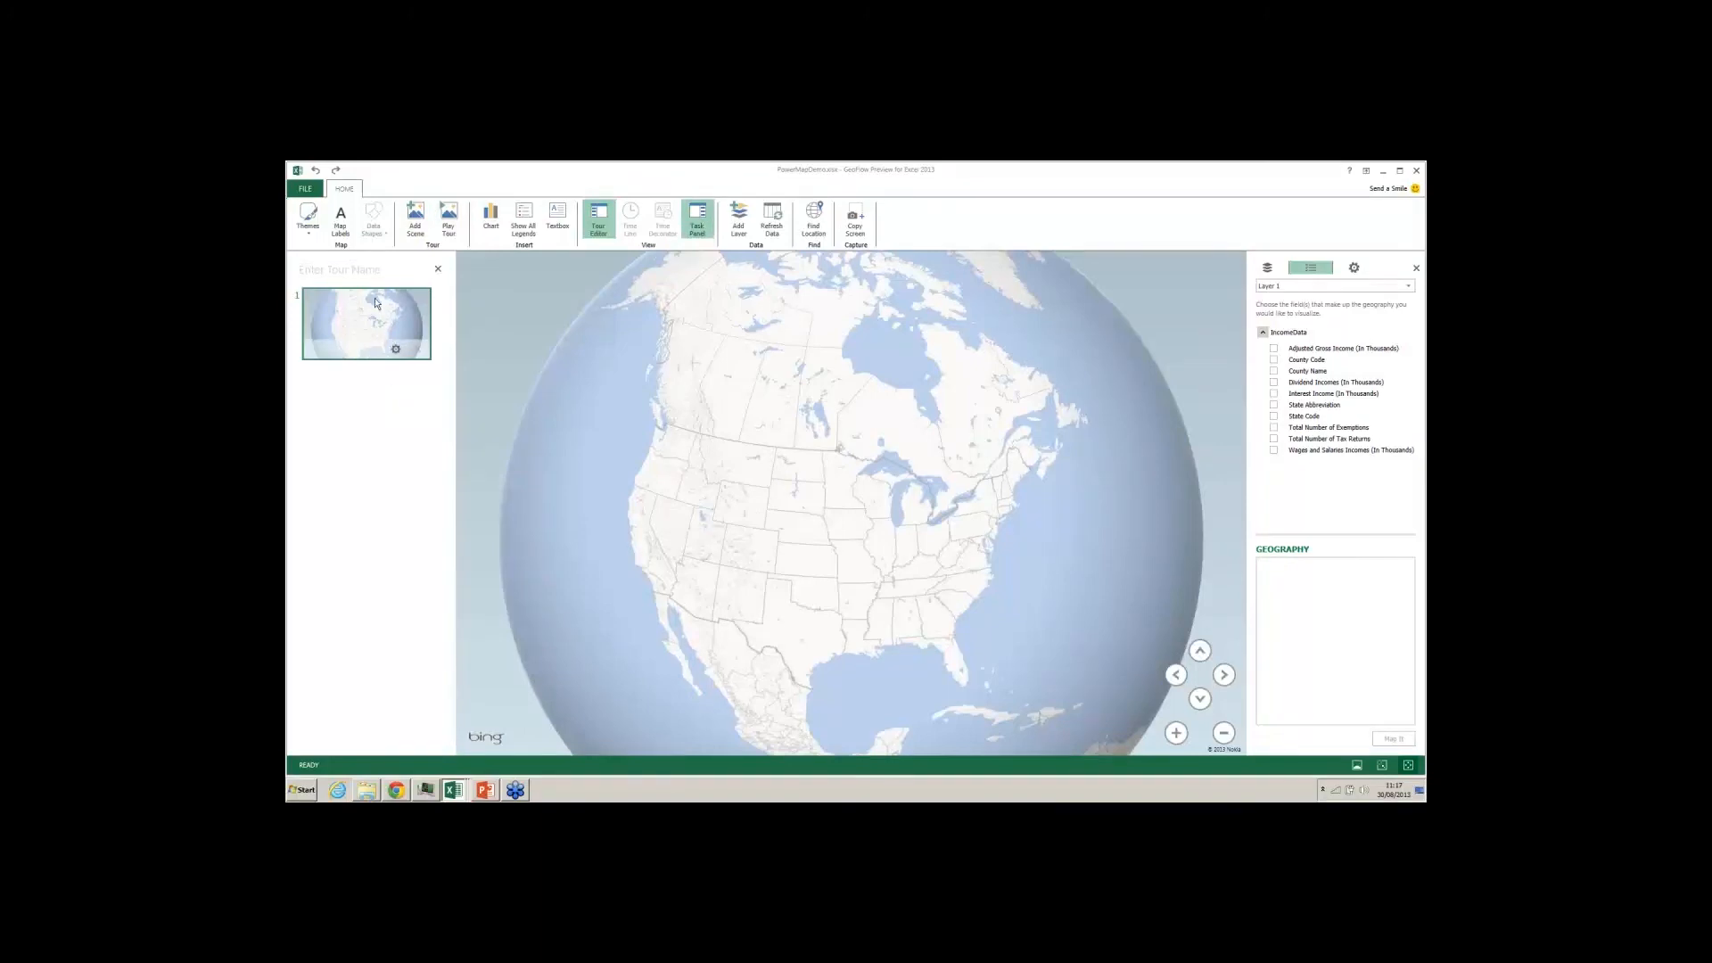
# Use County Name as the layer's geography field, classify it as State/Province, and map it.
pyautogui.moveTo(390, 331)
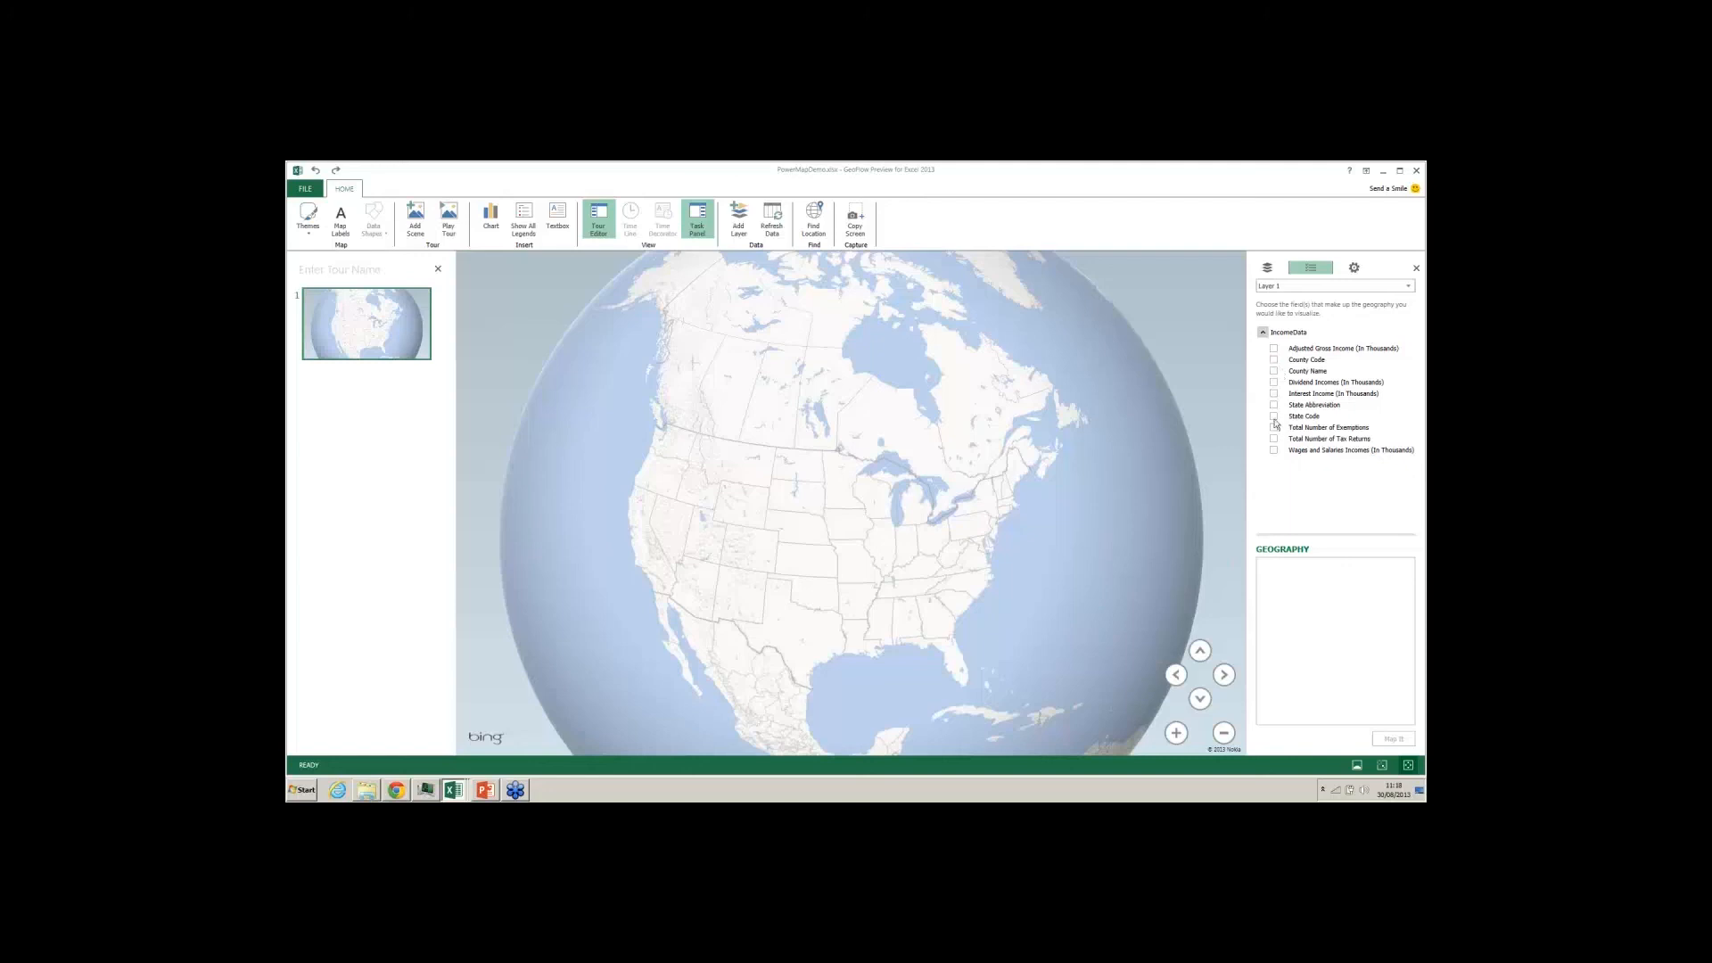
pyautogui.click(1274, 371)
pyautogui.click(1409, 569)
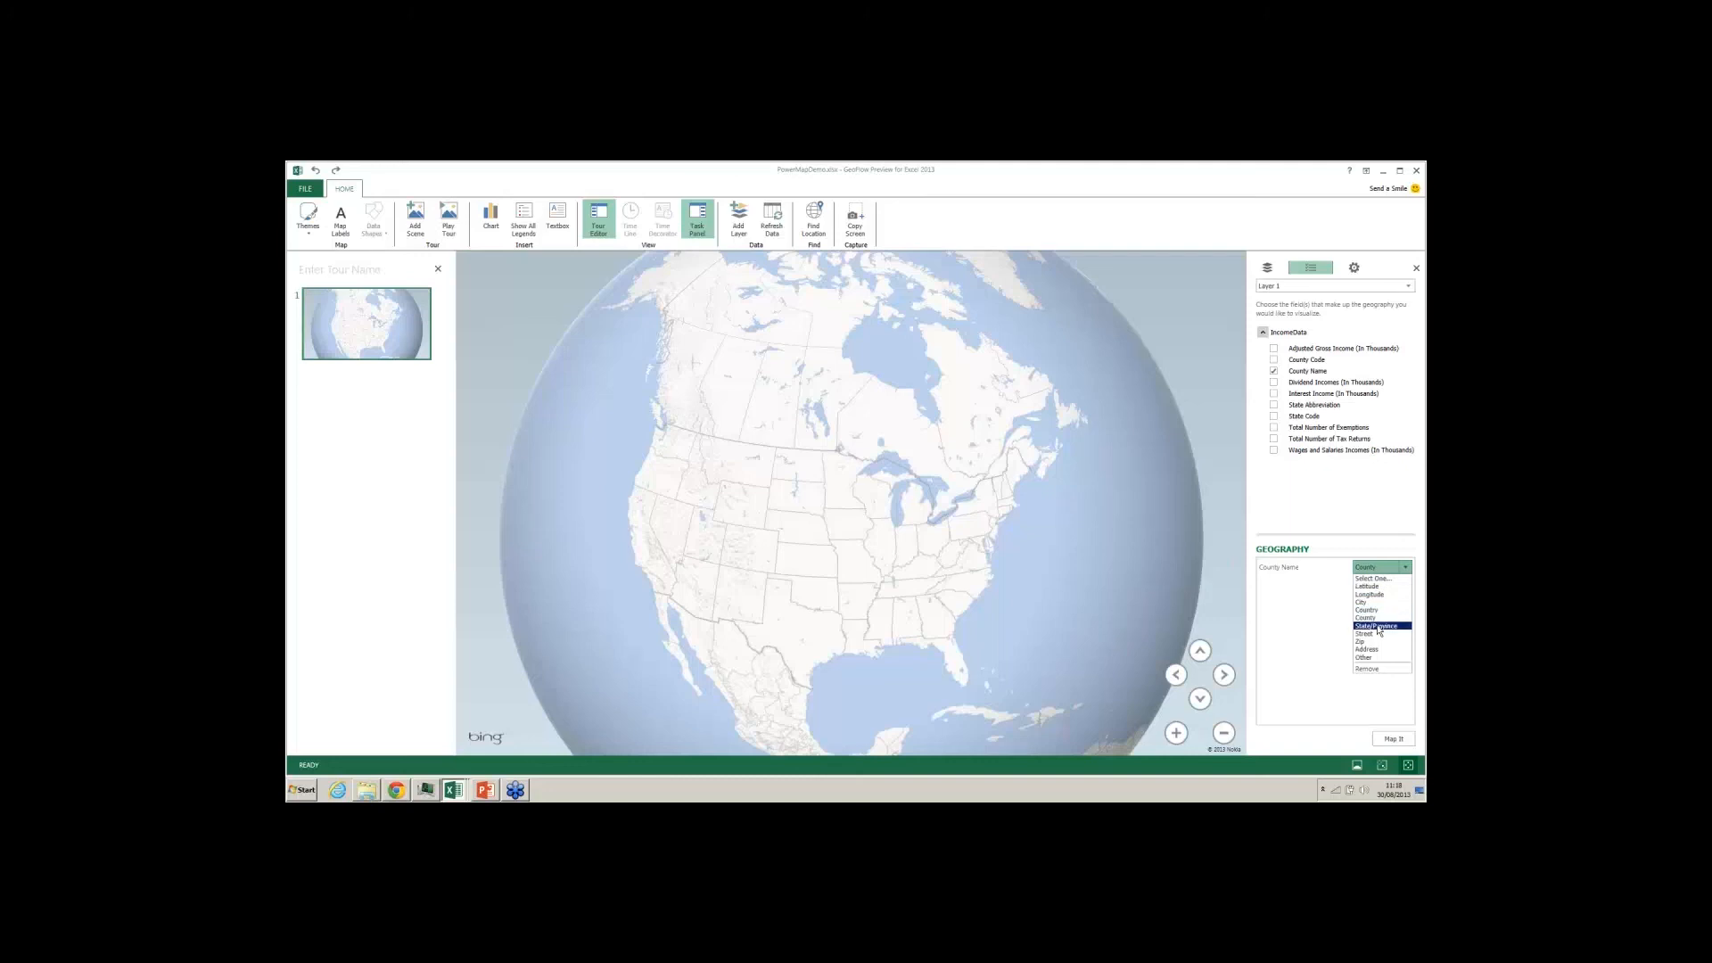
pyautogui.click(1379, 627)
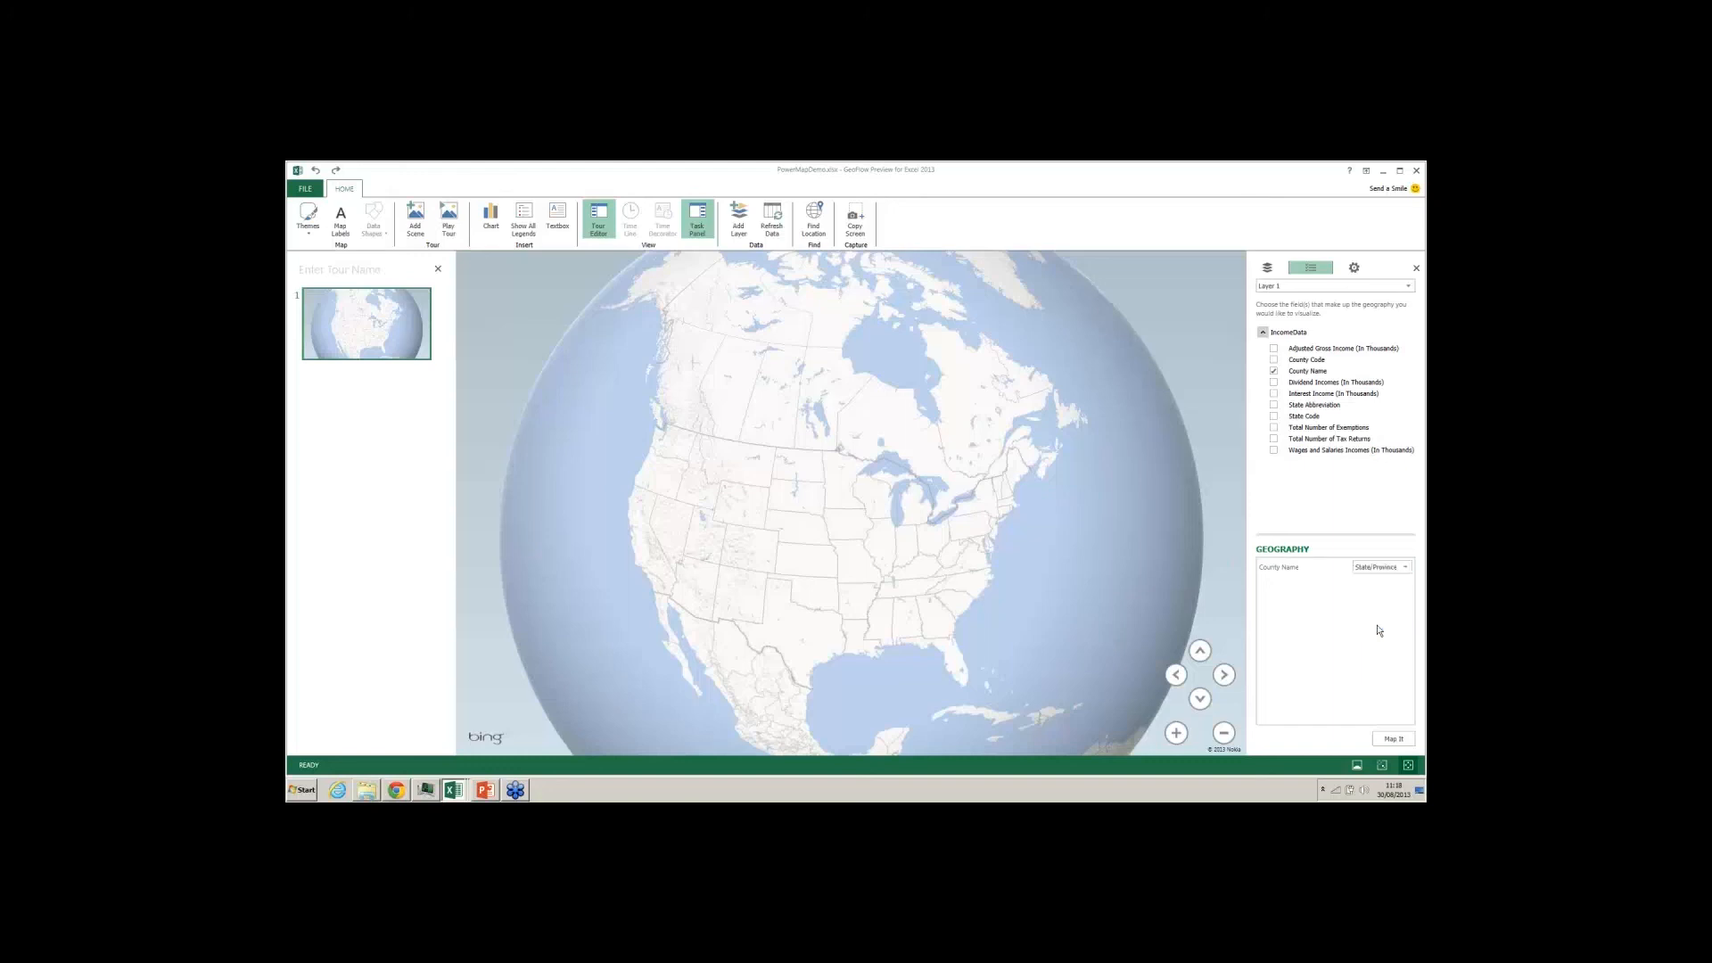
pyautogui.click(1388, 739)
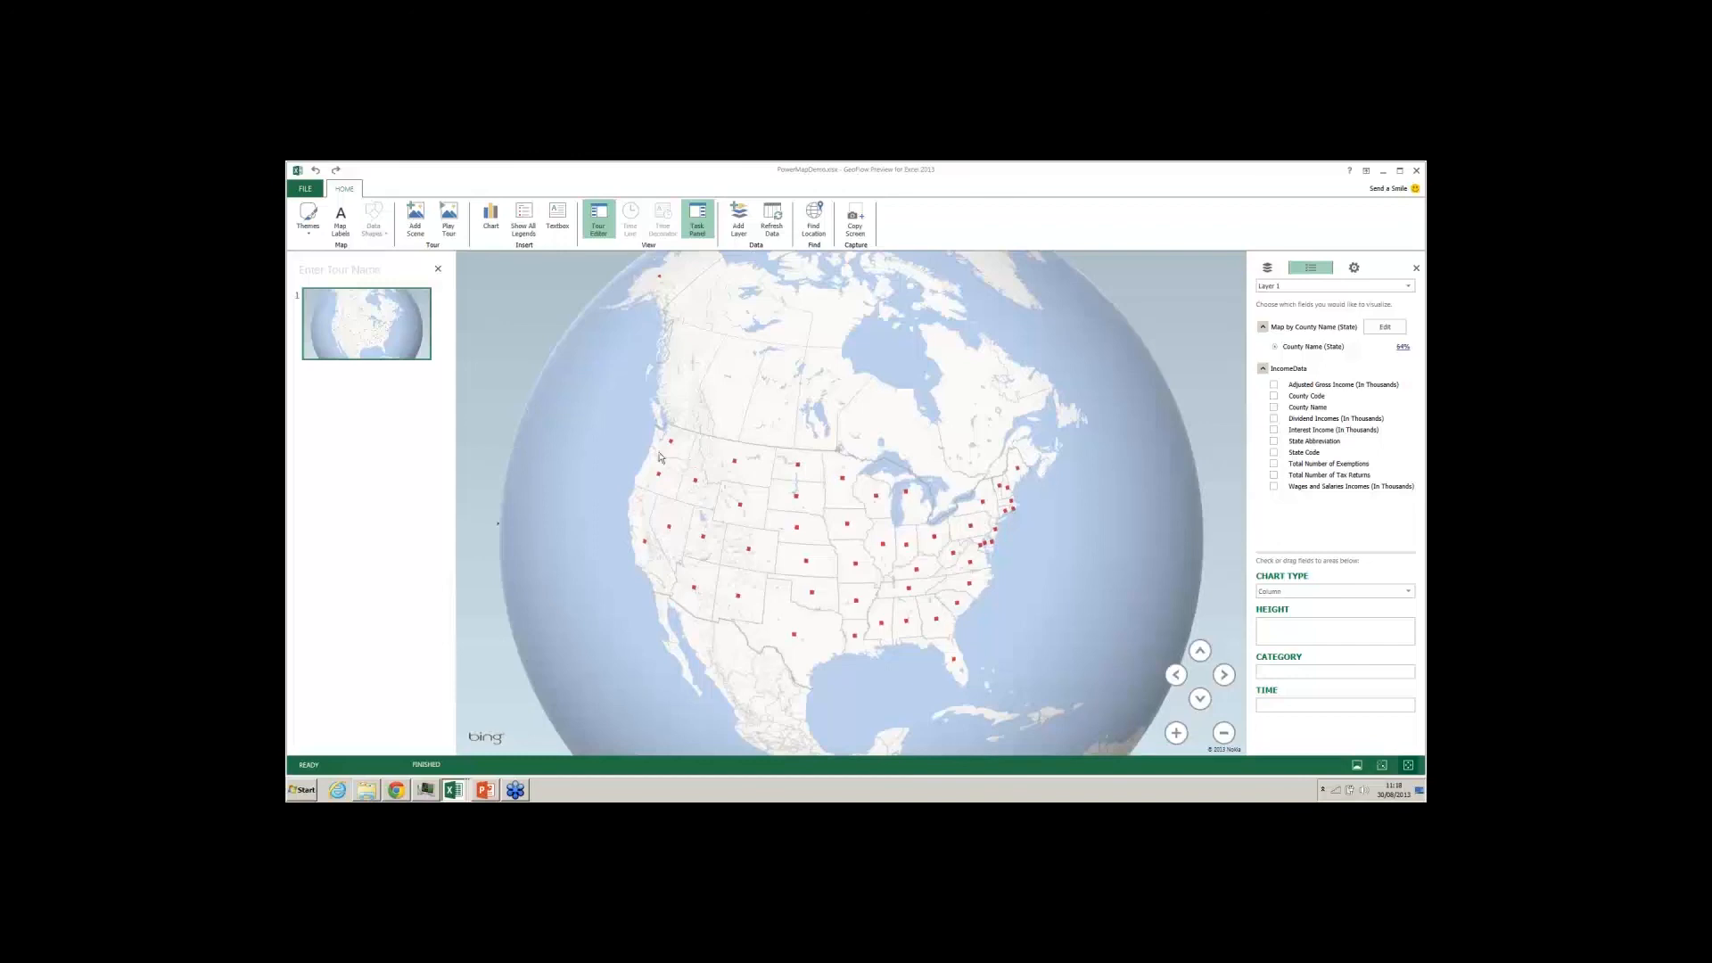
# Review the layer's Geocoding Alerts list of uncertain locations, widening its State column, and close the report.
pyautogui.moveTo(723, 474); pyautogui.dragTo(824, 550)
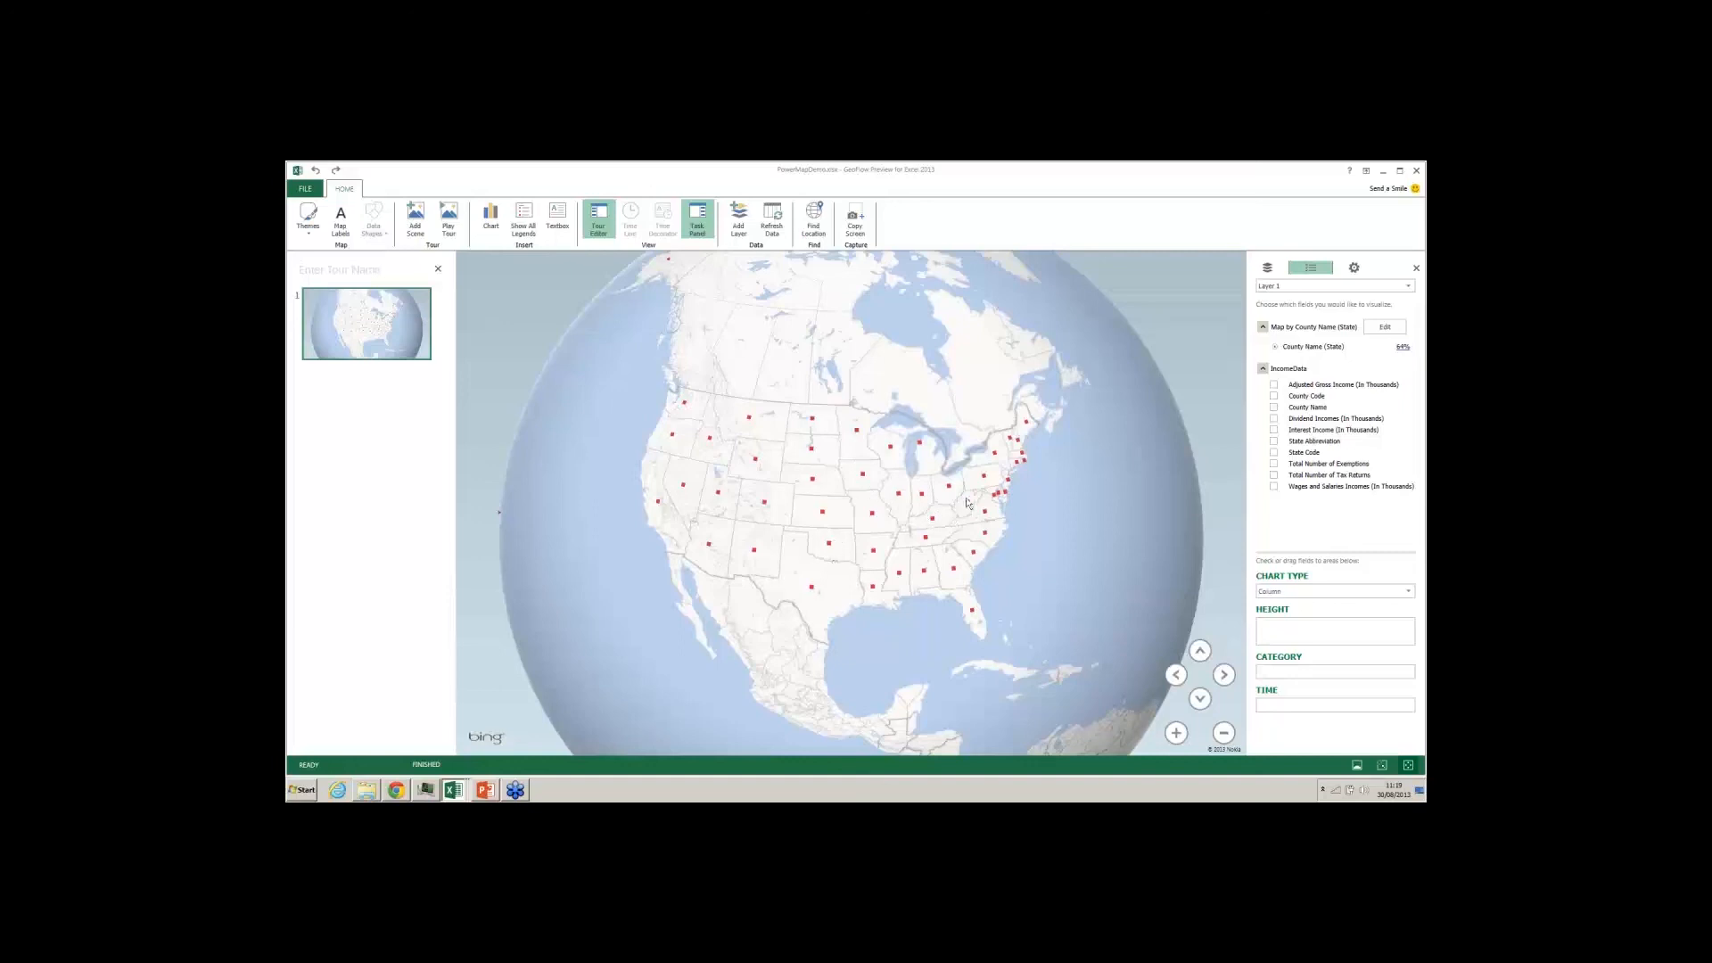
pyautogui.click(1404, 350)
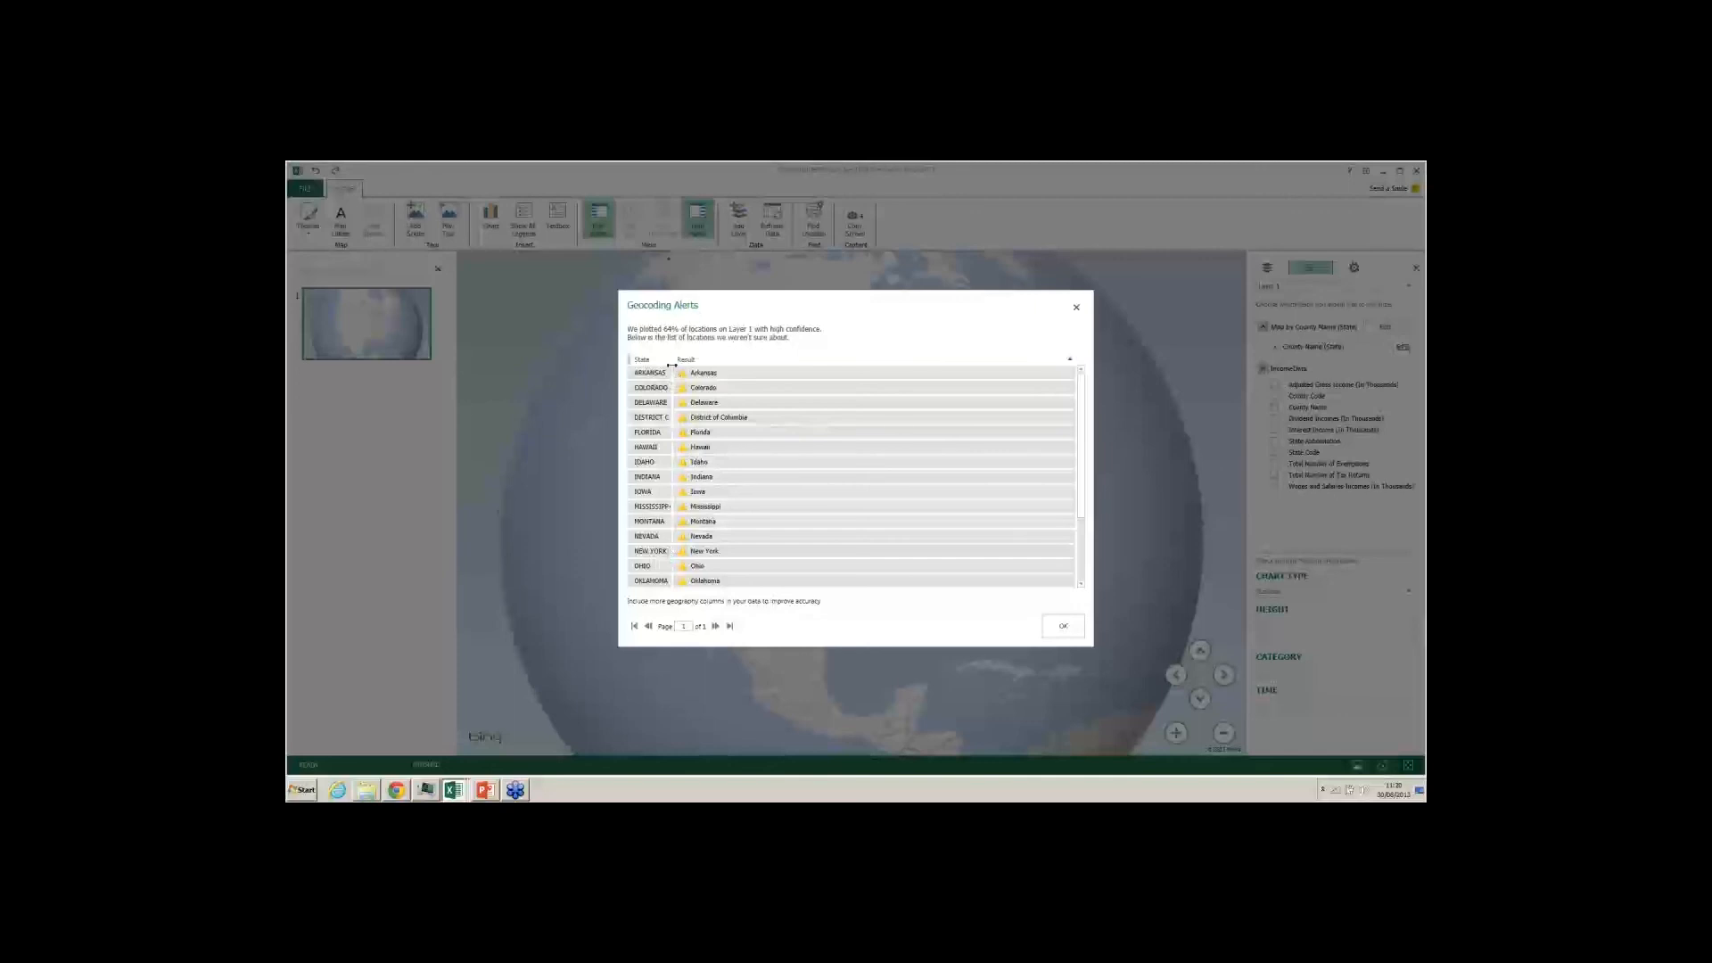
pyautogui.moveTo(671, 363); pyautogui.dragTo(690, 364)
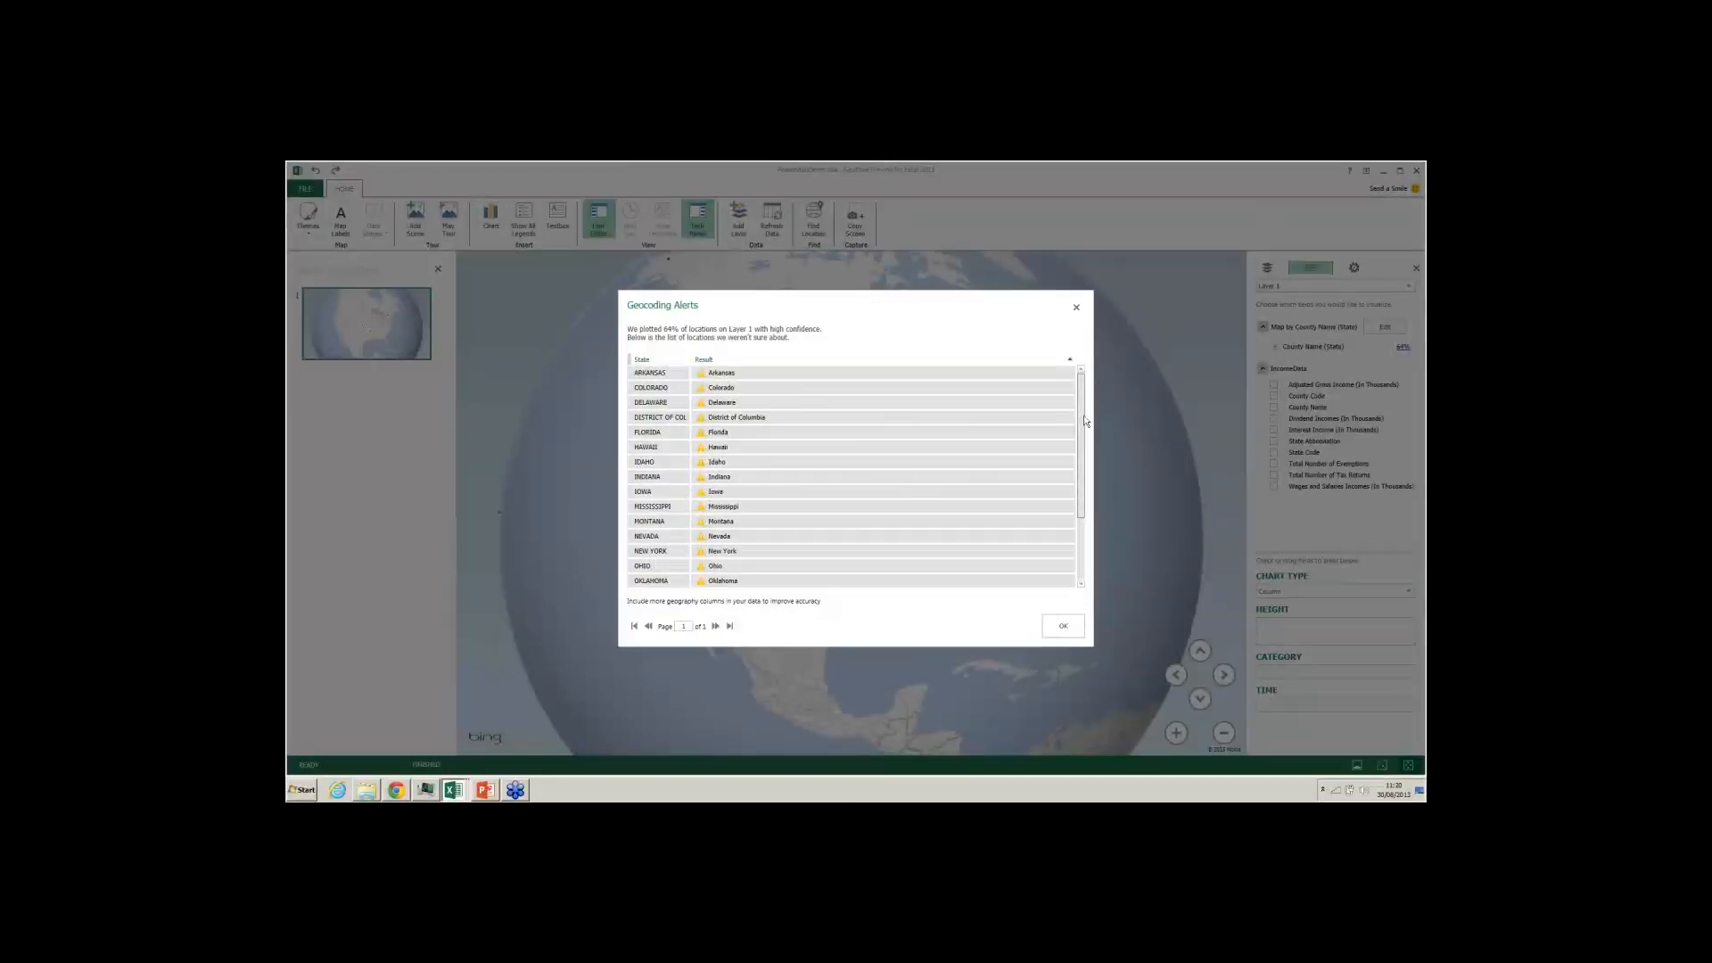
pyautogui.scroll(-1, 1084, 444)
pyautogui.scroll(1, 1084, 443)
pyautogui.click(1077, 307)
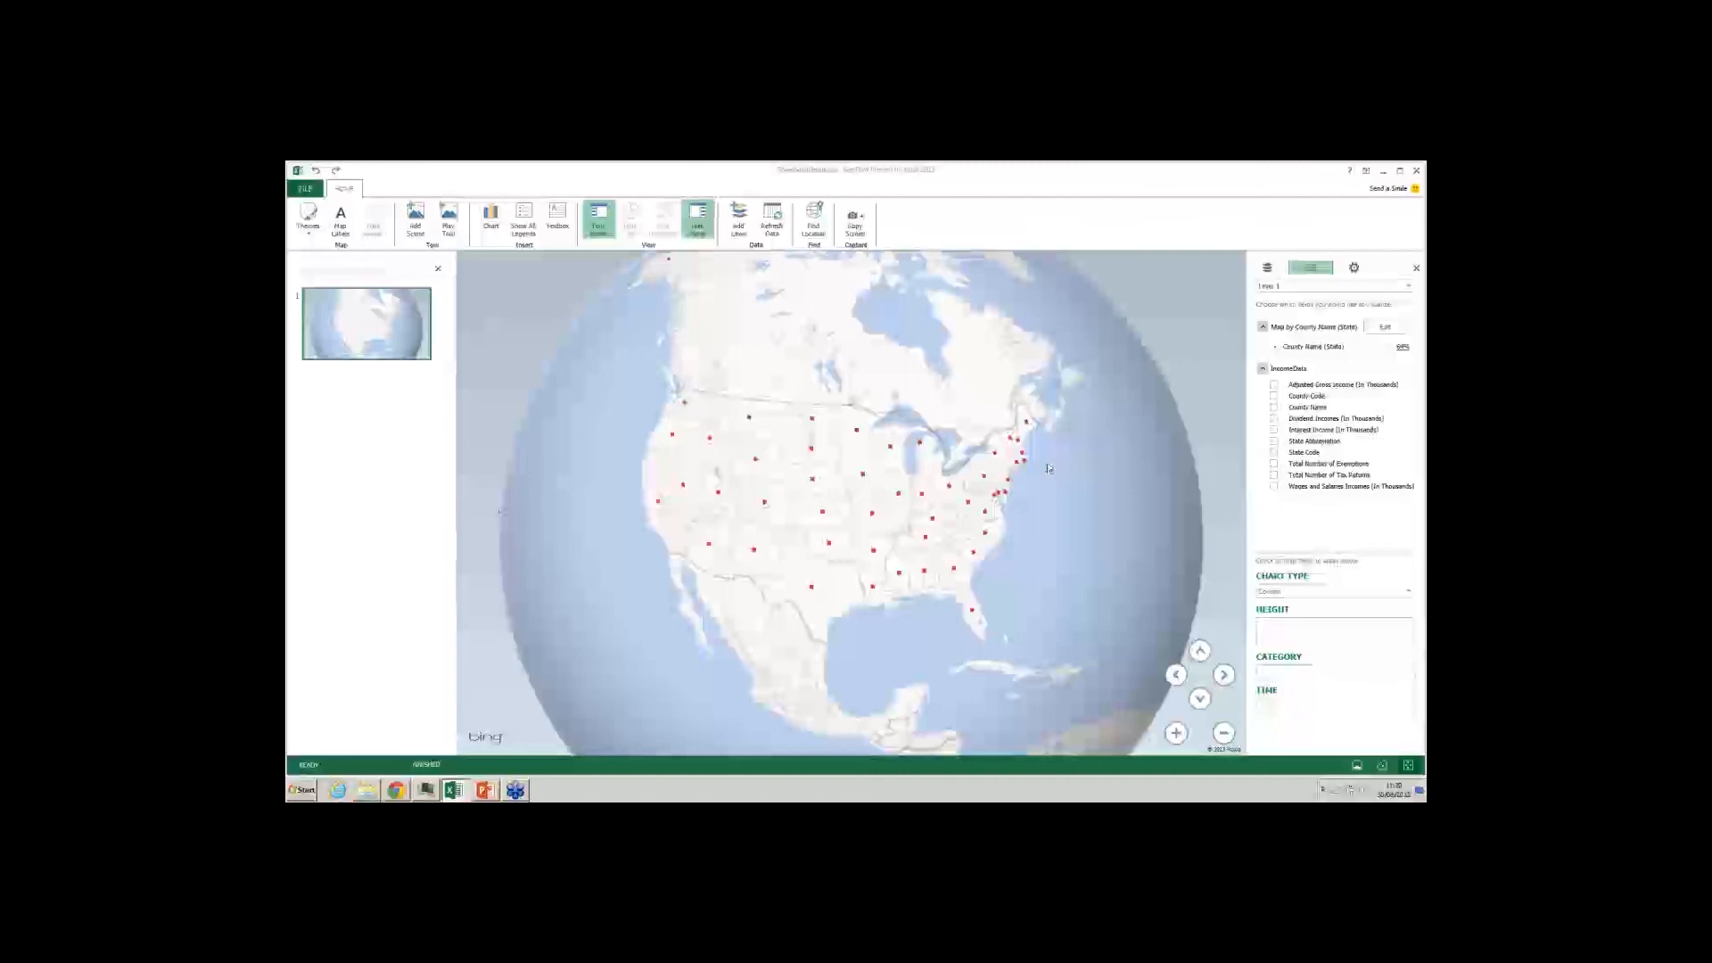
# Plot Total Number of Exemptions as the column height for each state on the globe.
pyautogui.moveTo(1047, 472); pyautogui.dragTo(1051, 456)
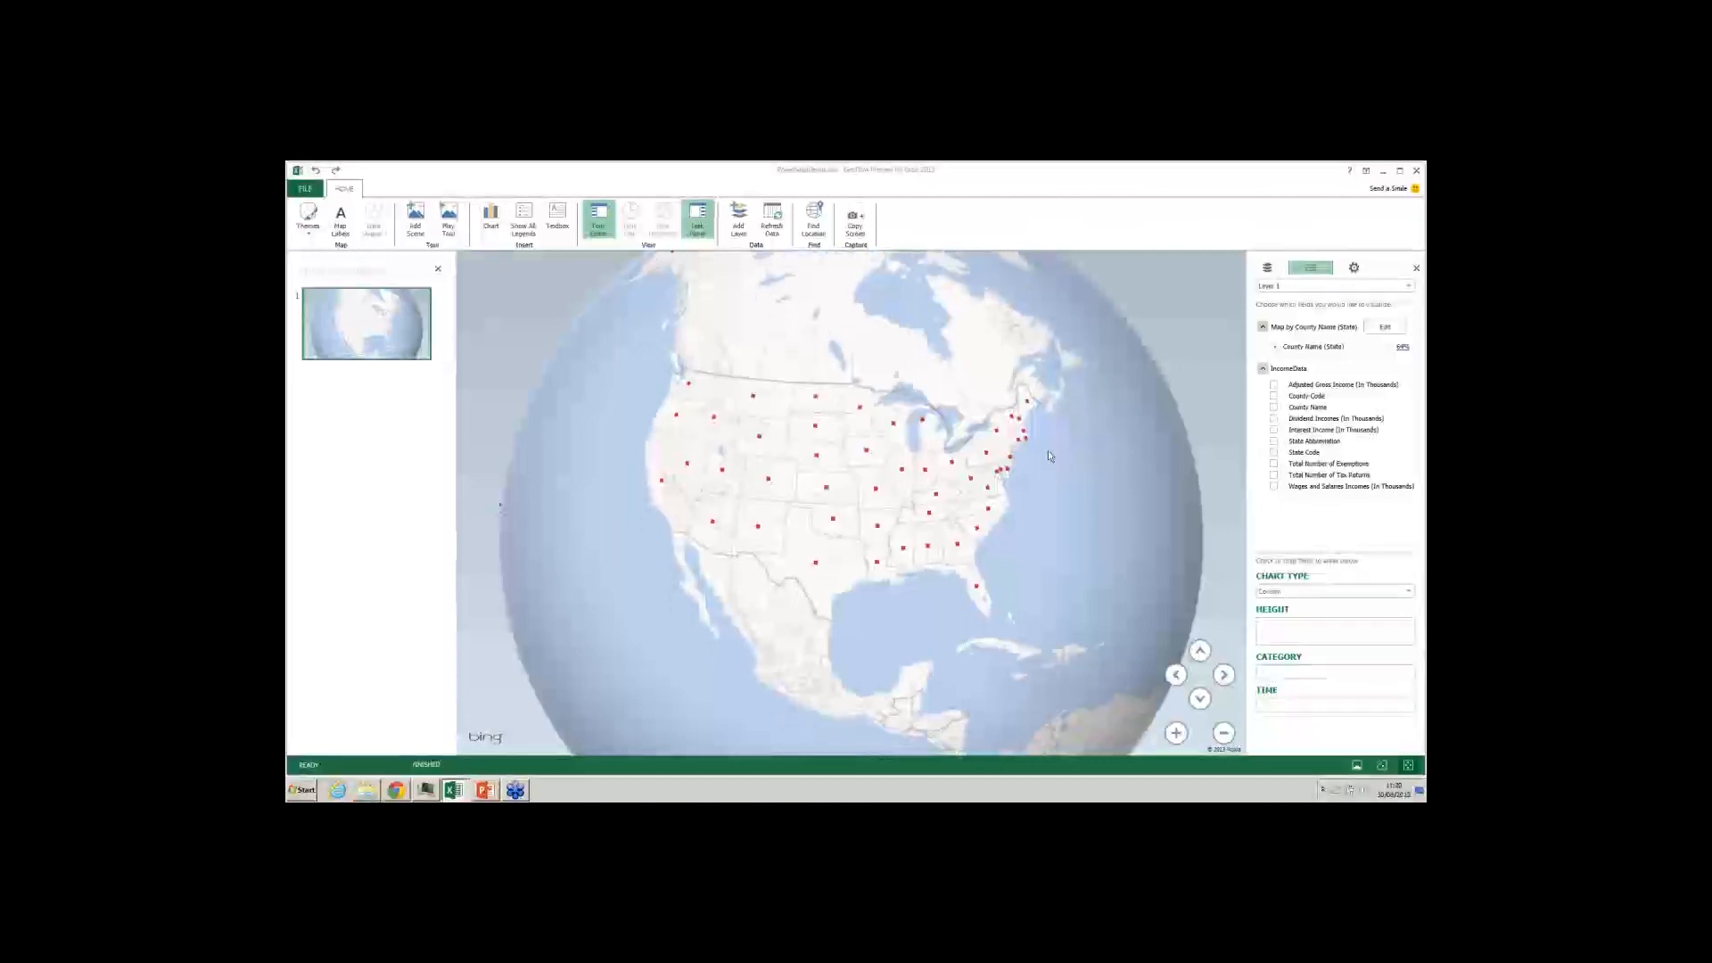
pyautogui.click(1274, 463)
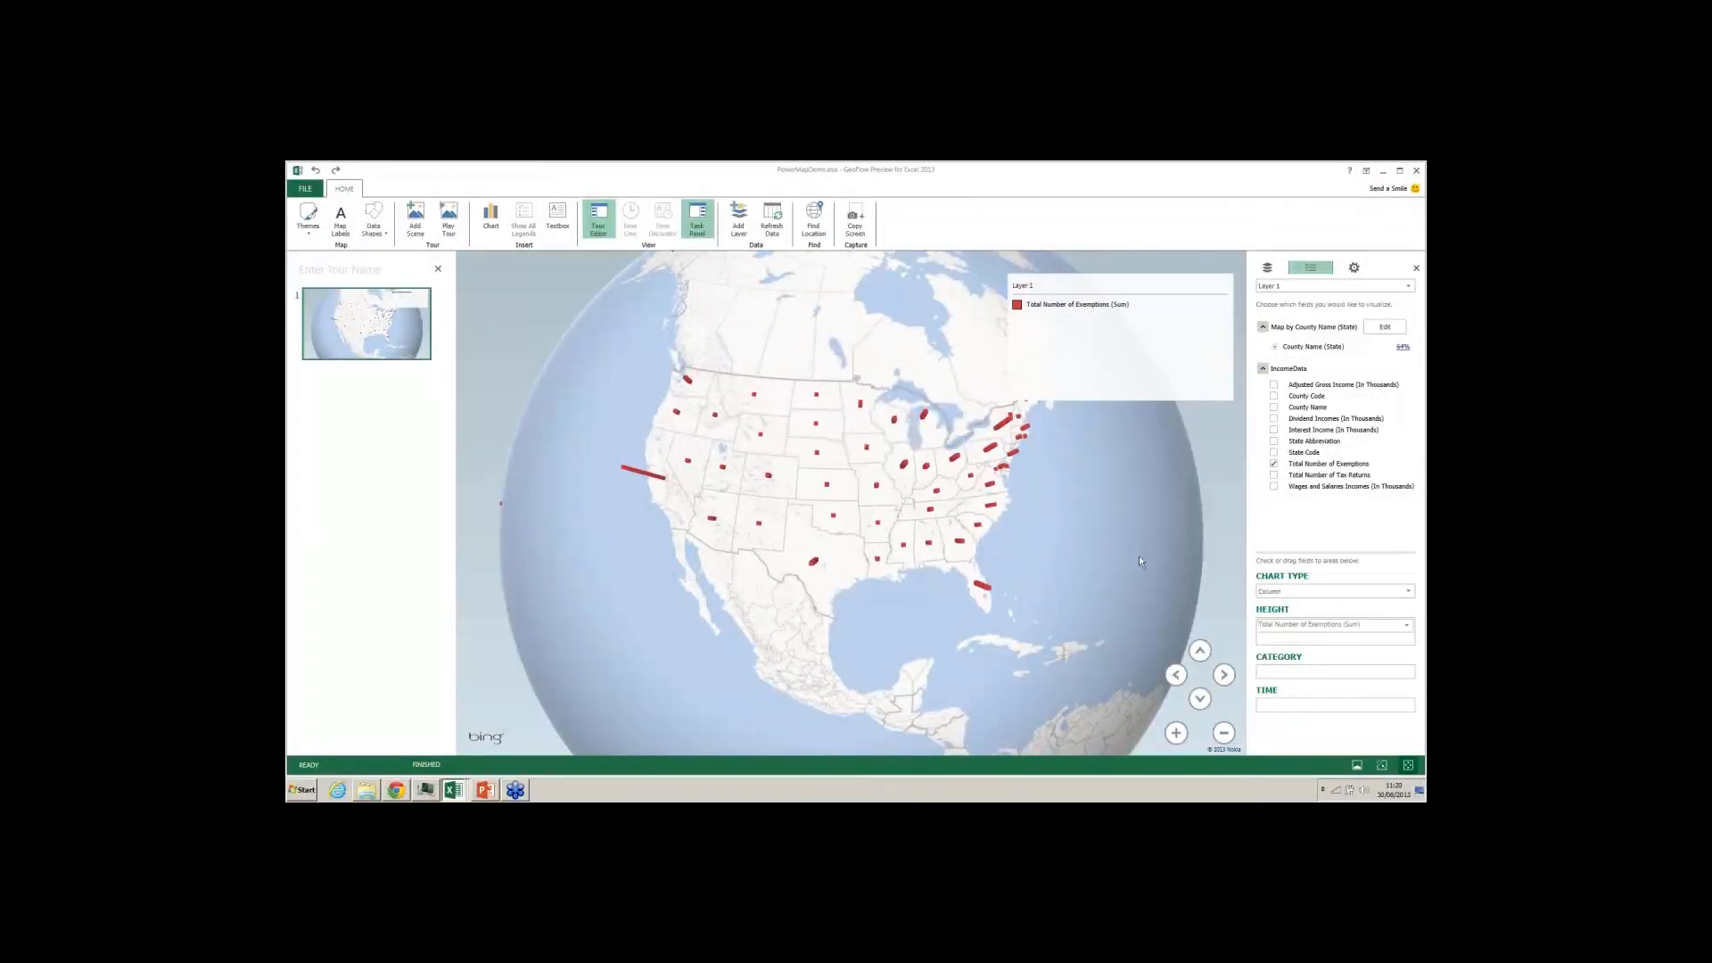
pyautogui.moveTo(1126, 558); pyautogui.dragTo(1077, 515)
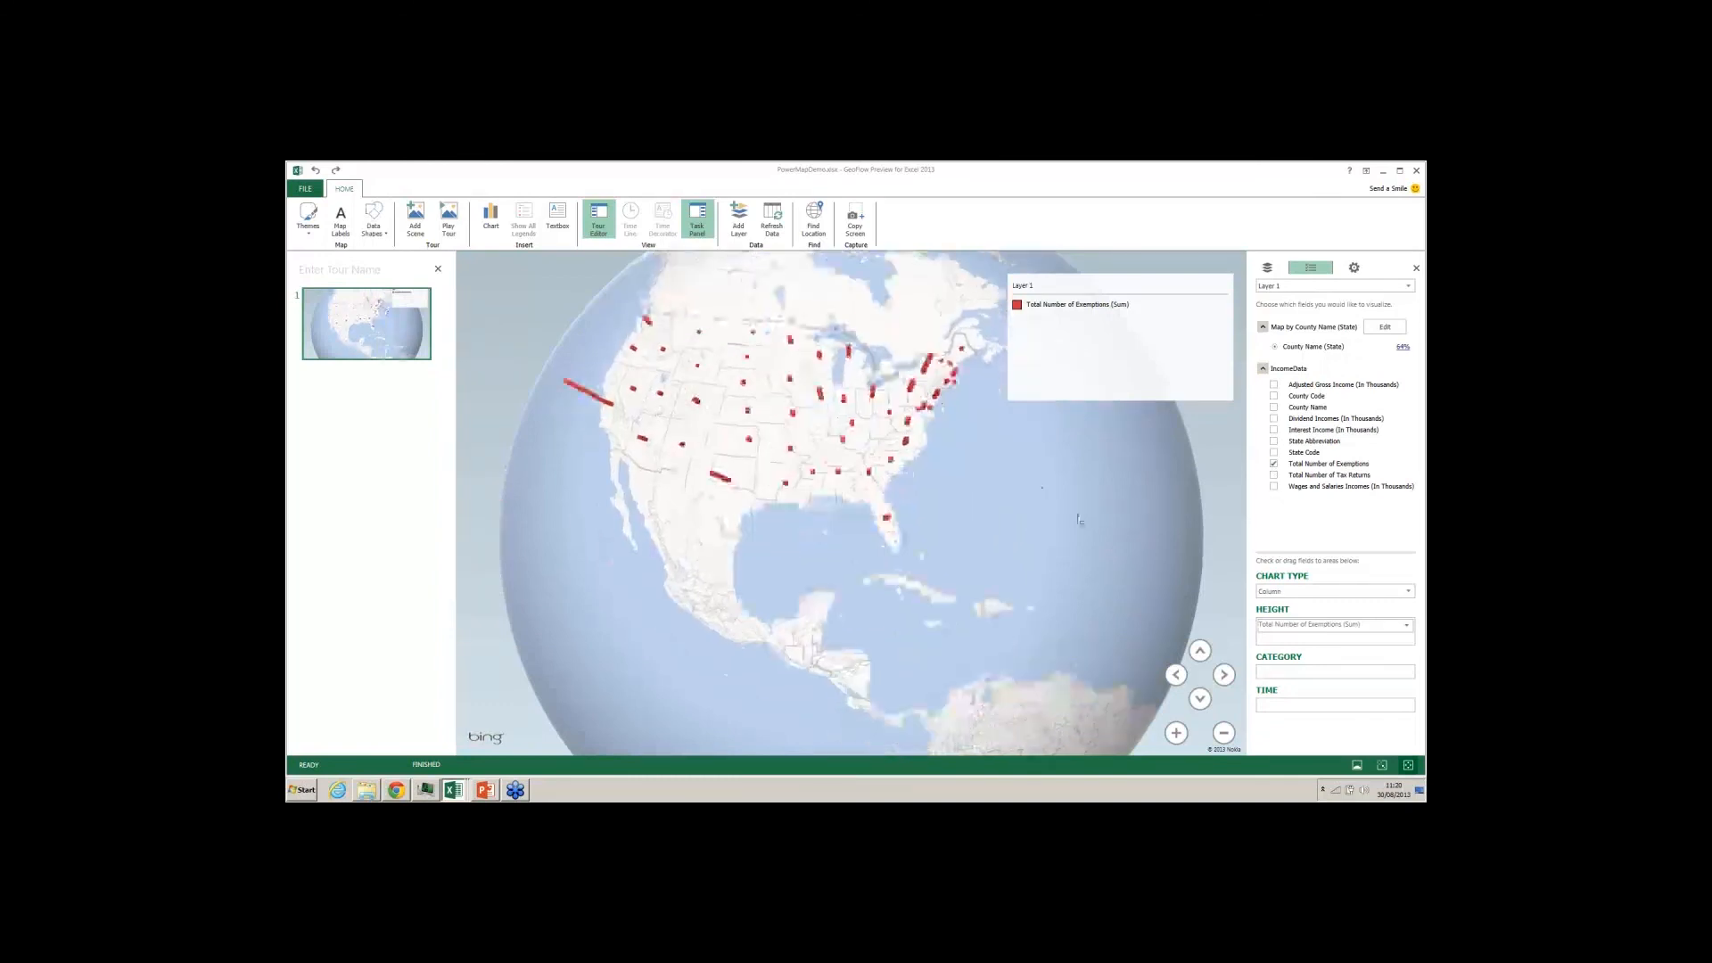
pyautogui.click(1200, 698)
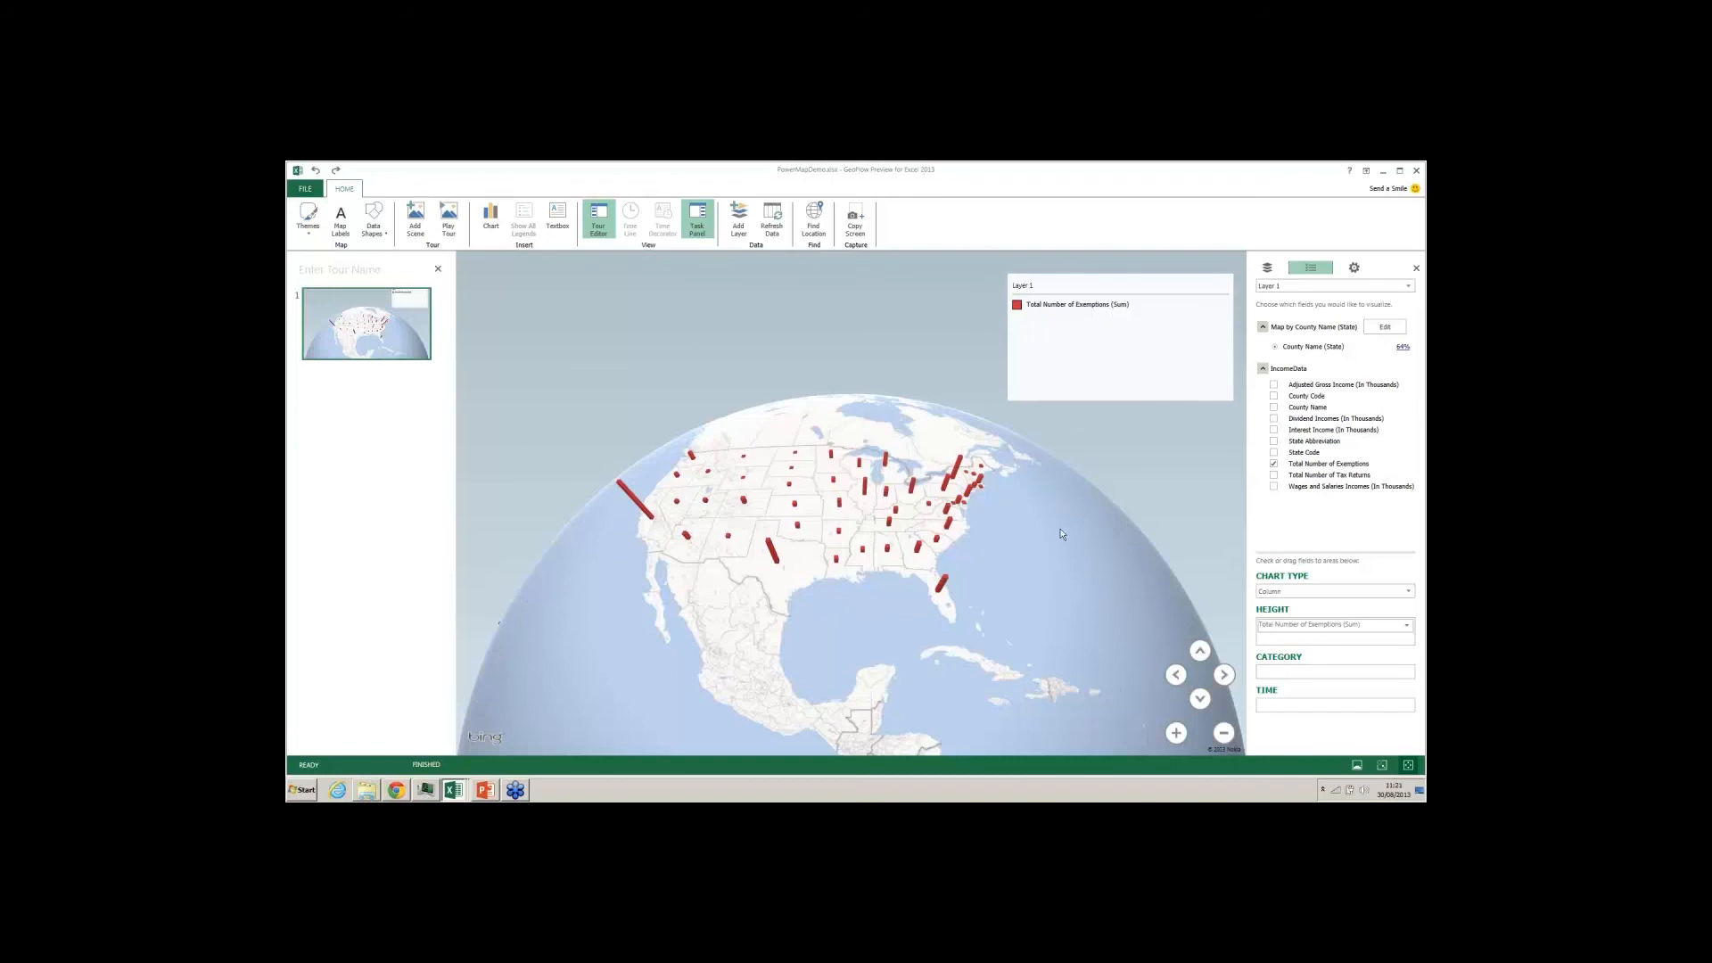
pyautogui.click(1201, 653)
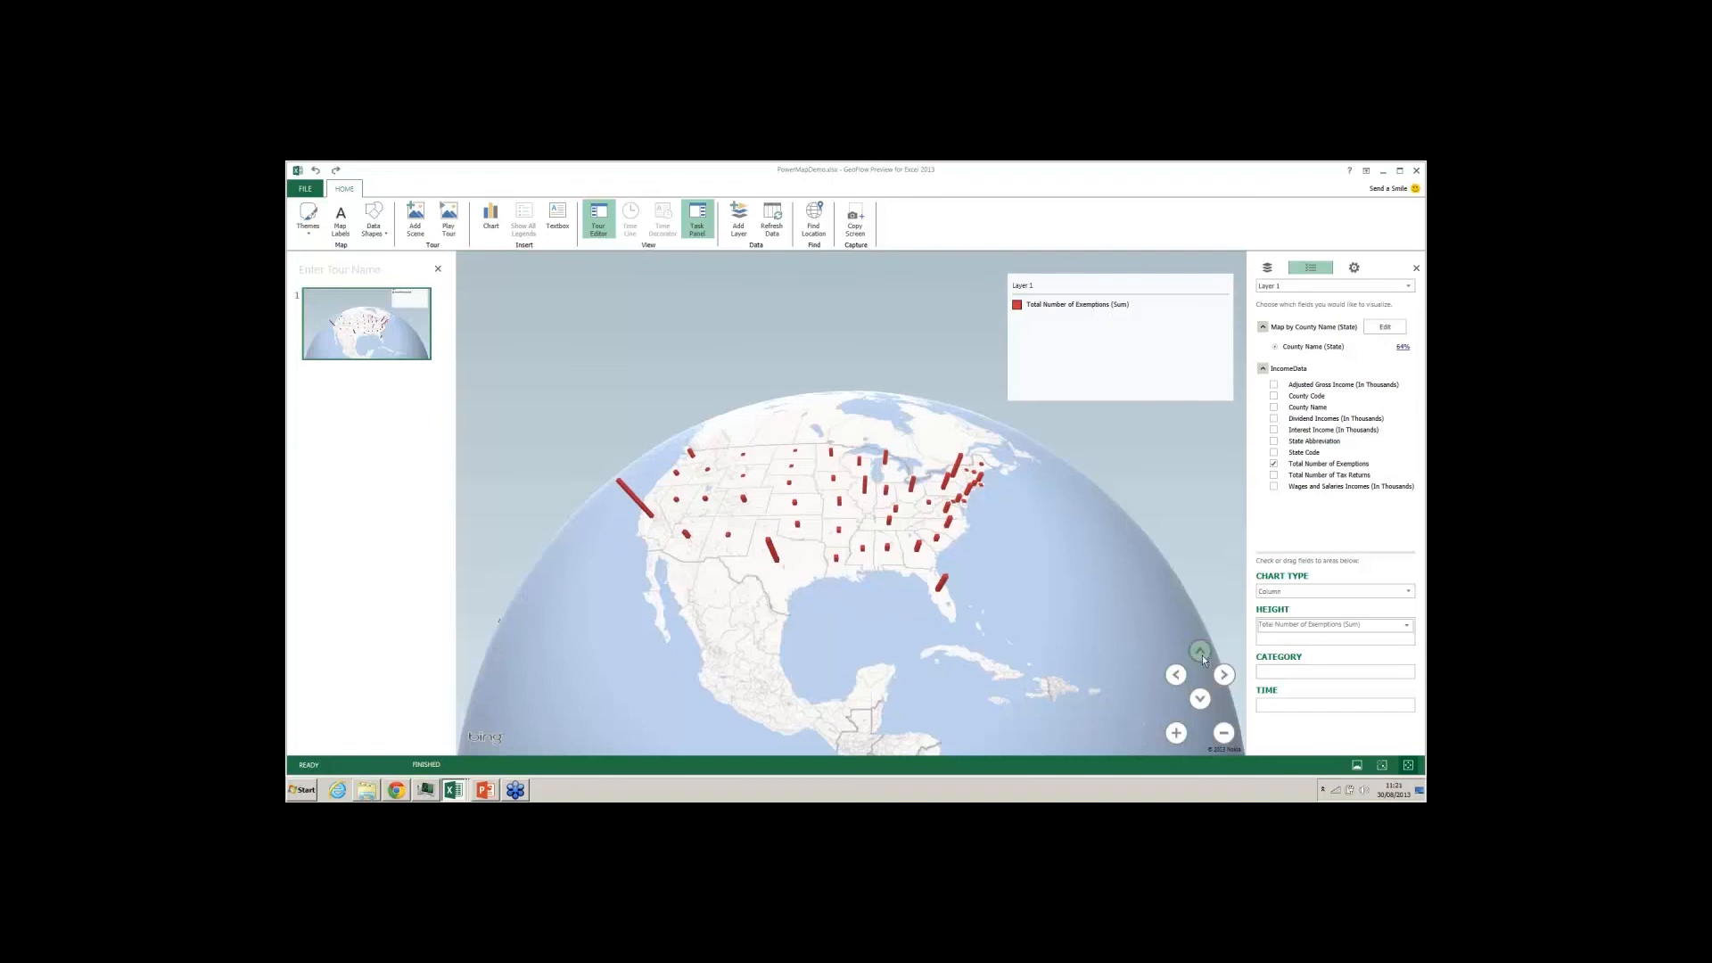
pyautogui.click(1202, 658)
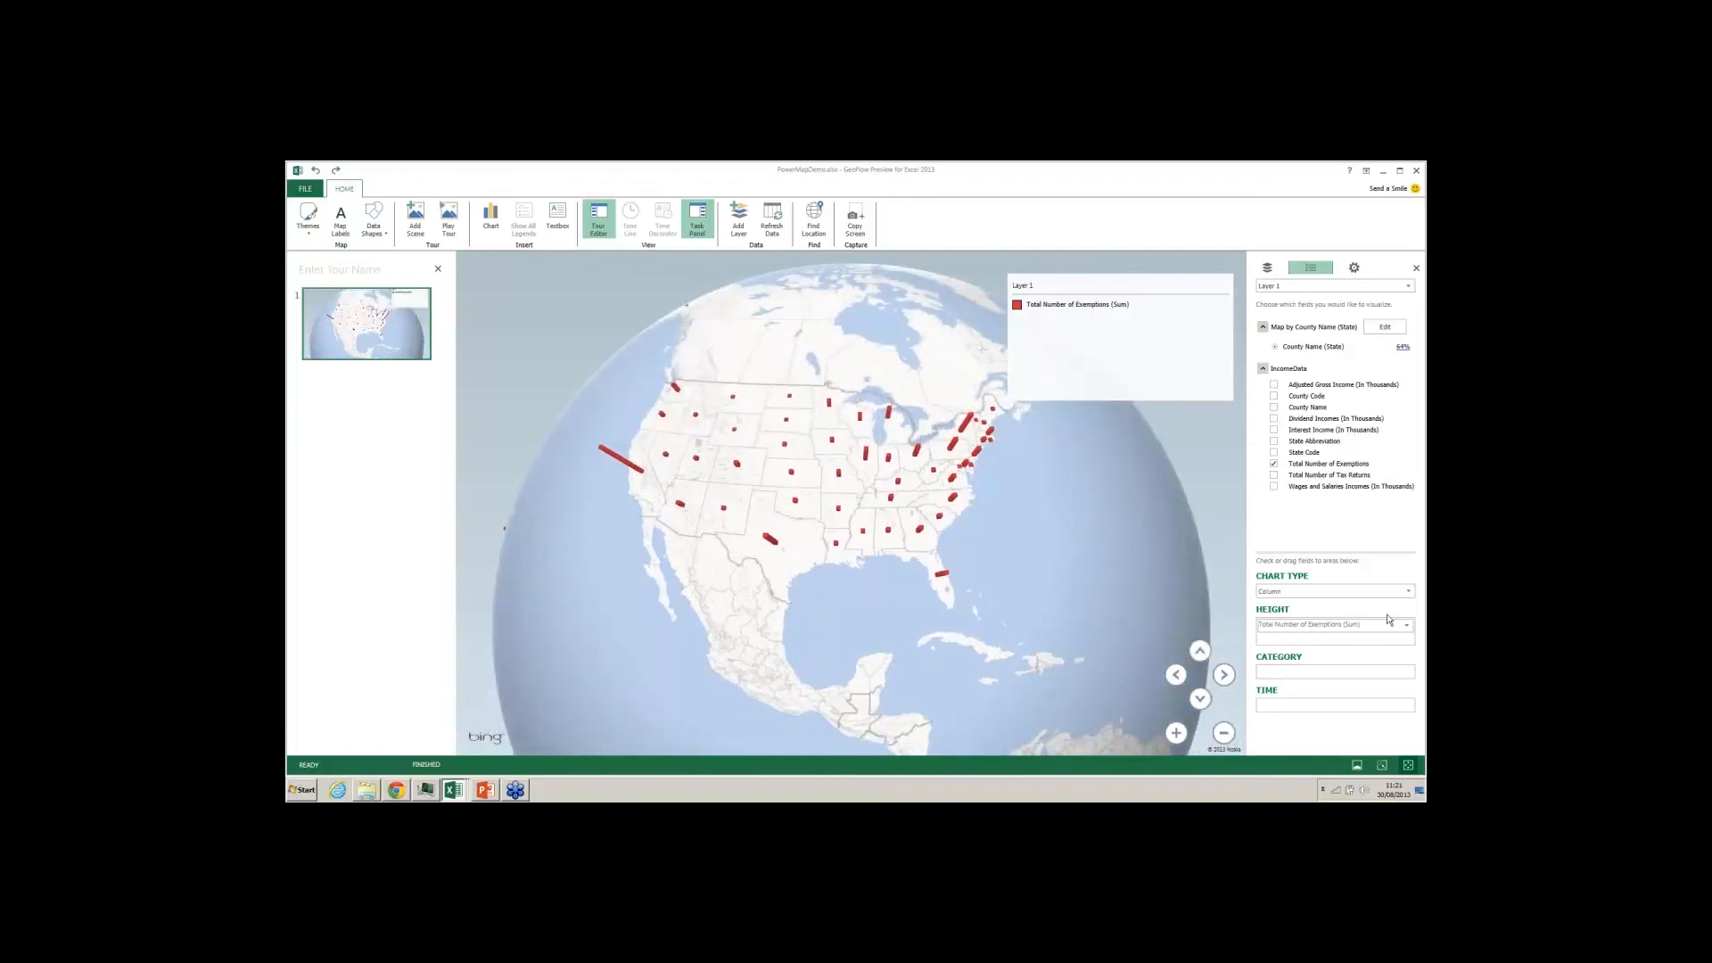
# Try the Bubble and HeatMap chart types for the Total Number of Exemptions layer.
pyautogui.click(1407, 593)
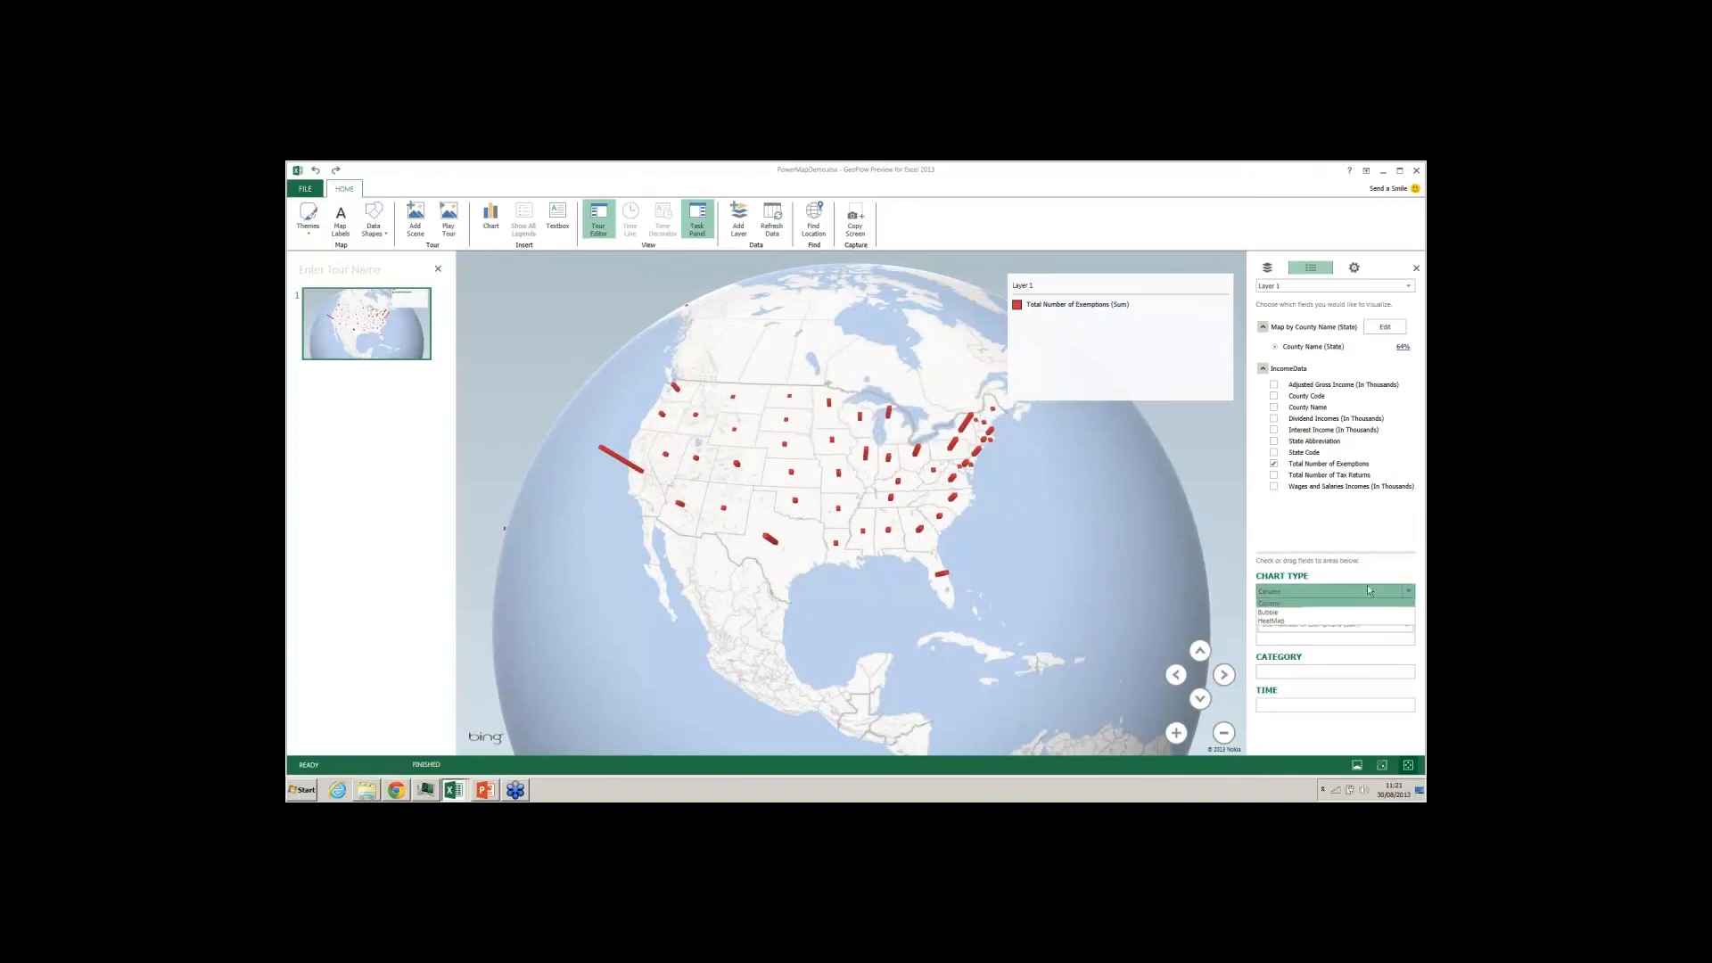
pyautogui.click(1275, 613)
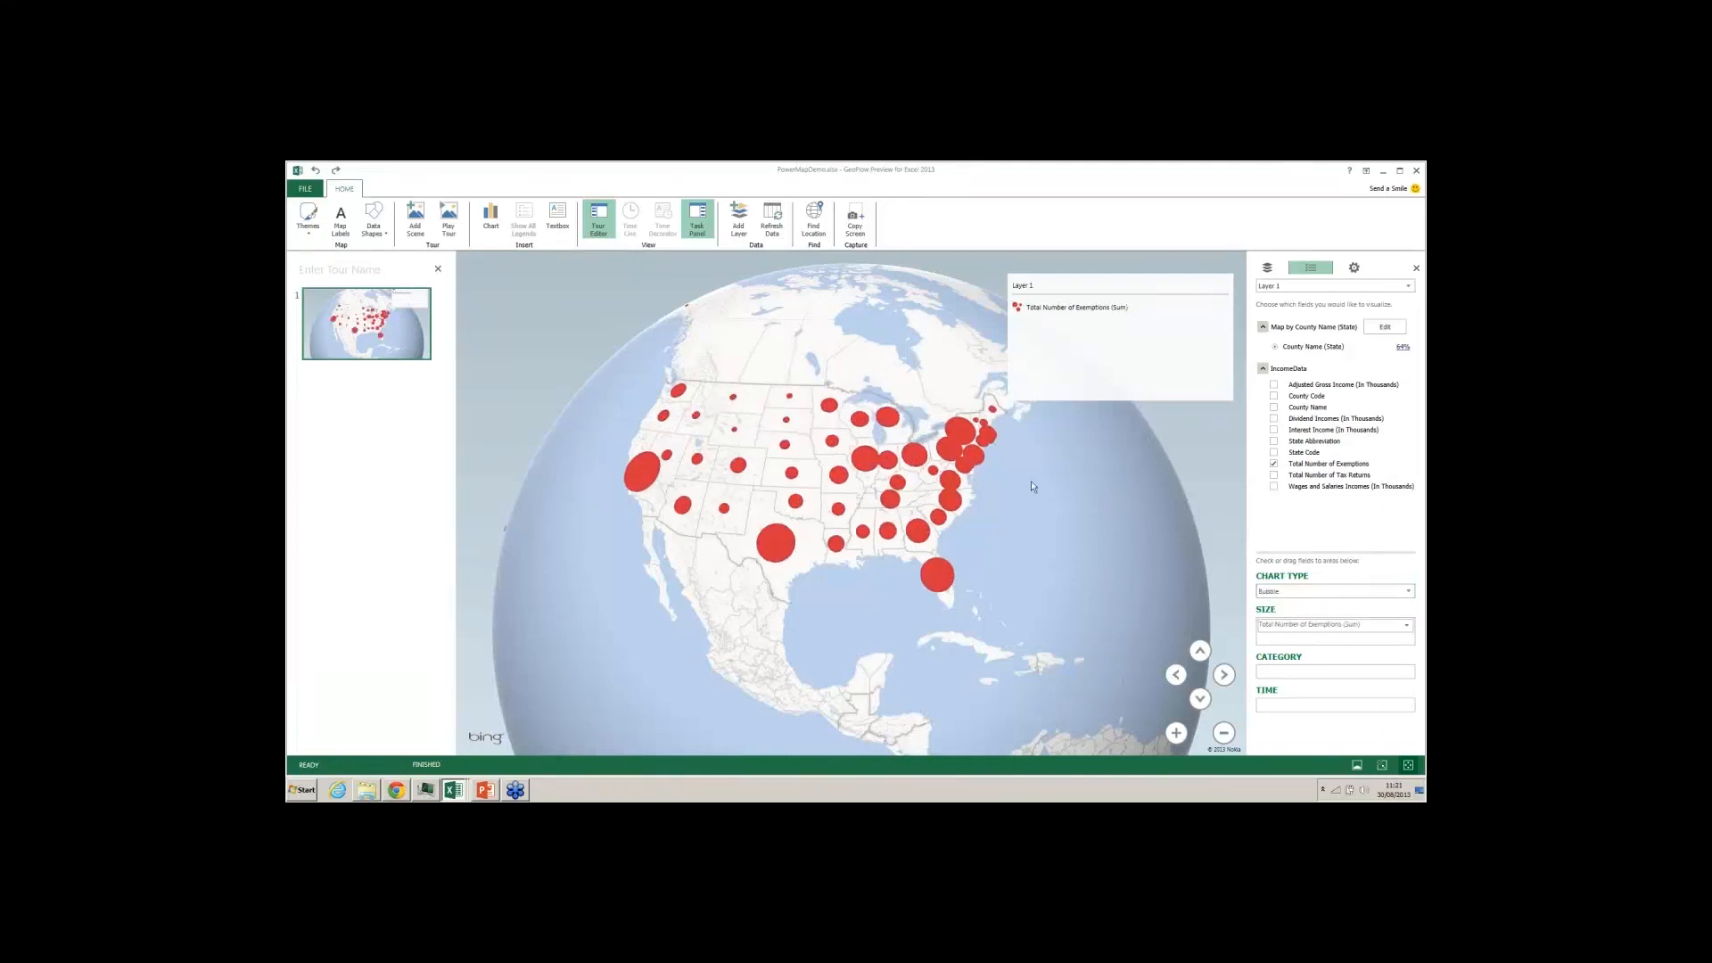
pyautogui.moveTo(711, 484); pyautogui.dragTo(743, 510)
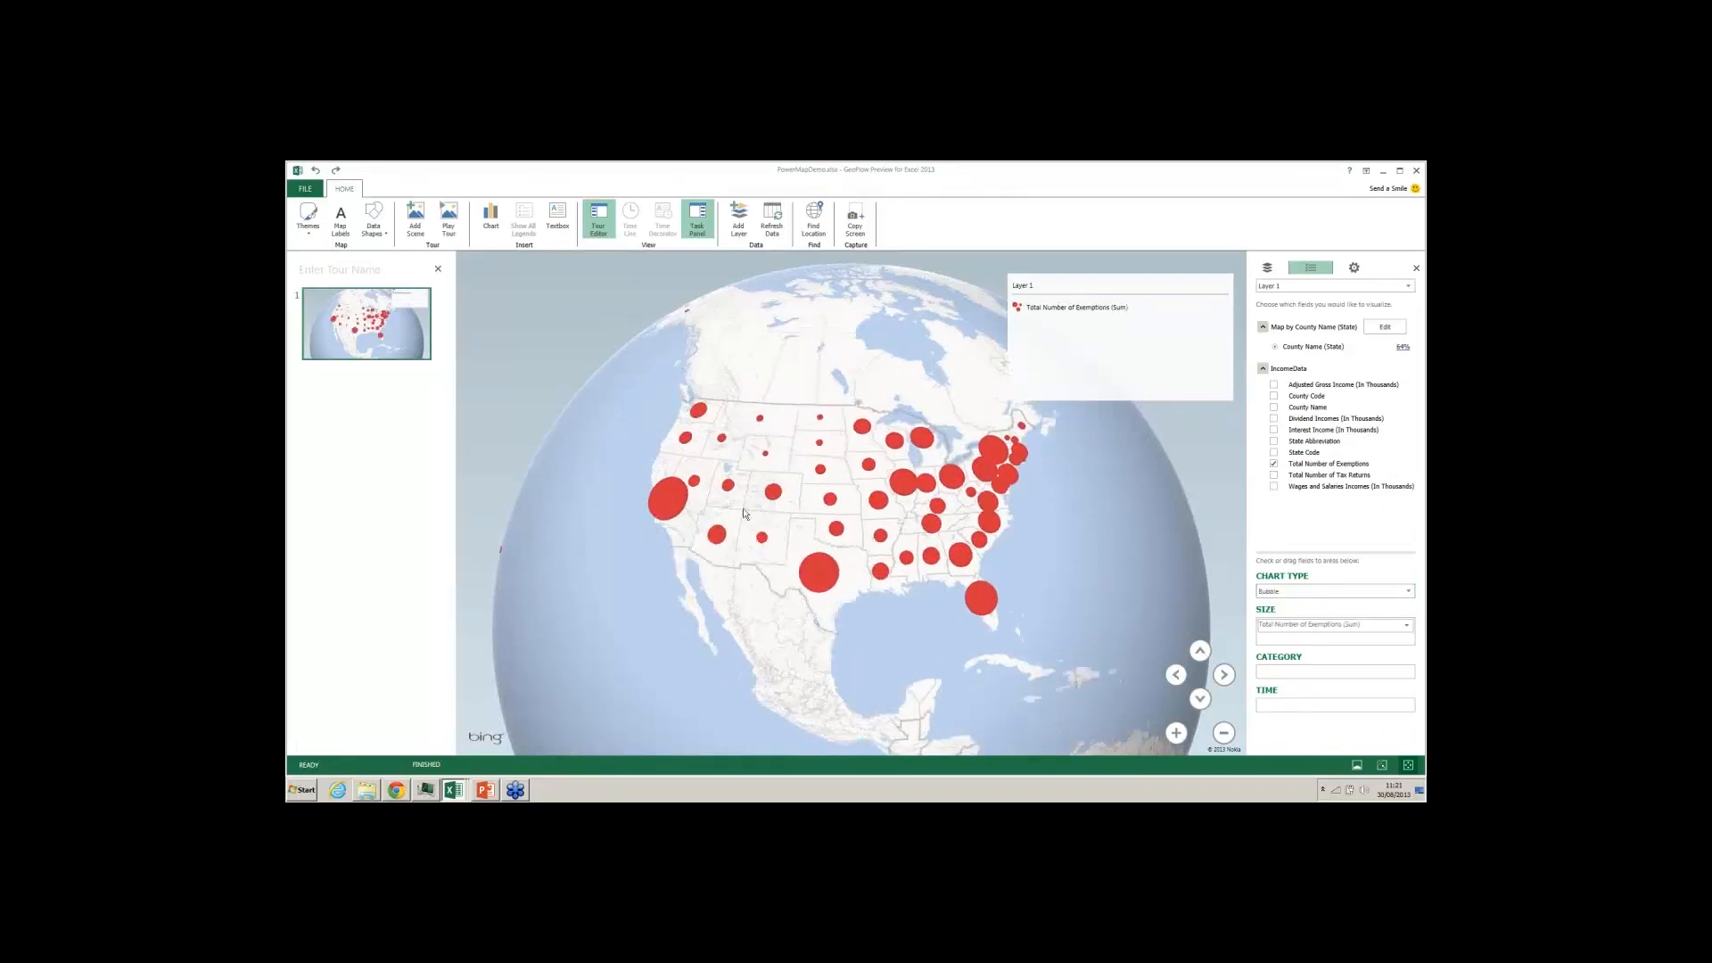
pyautogui.click(1408, 592)
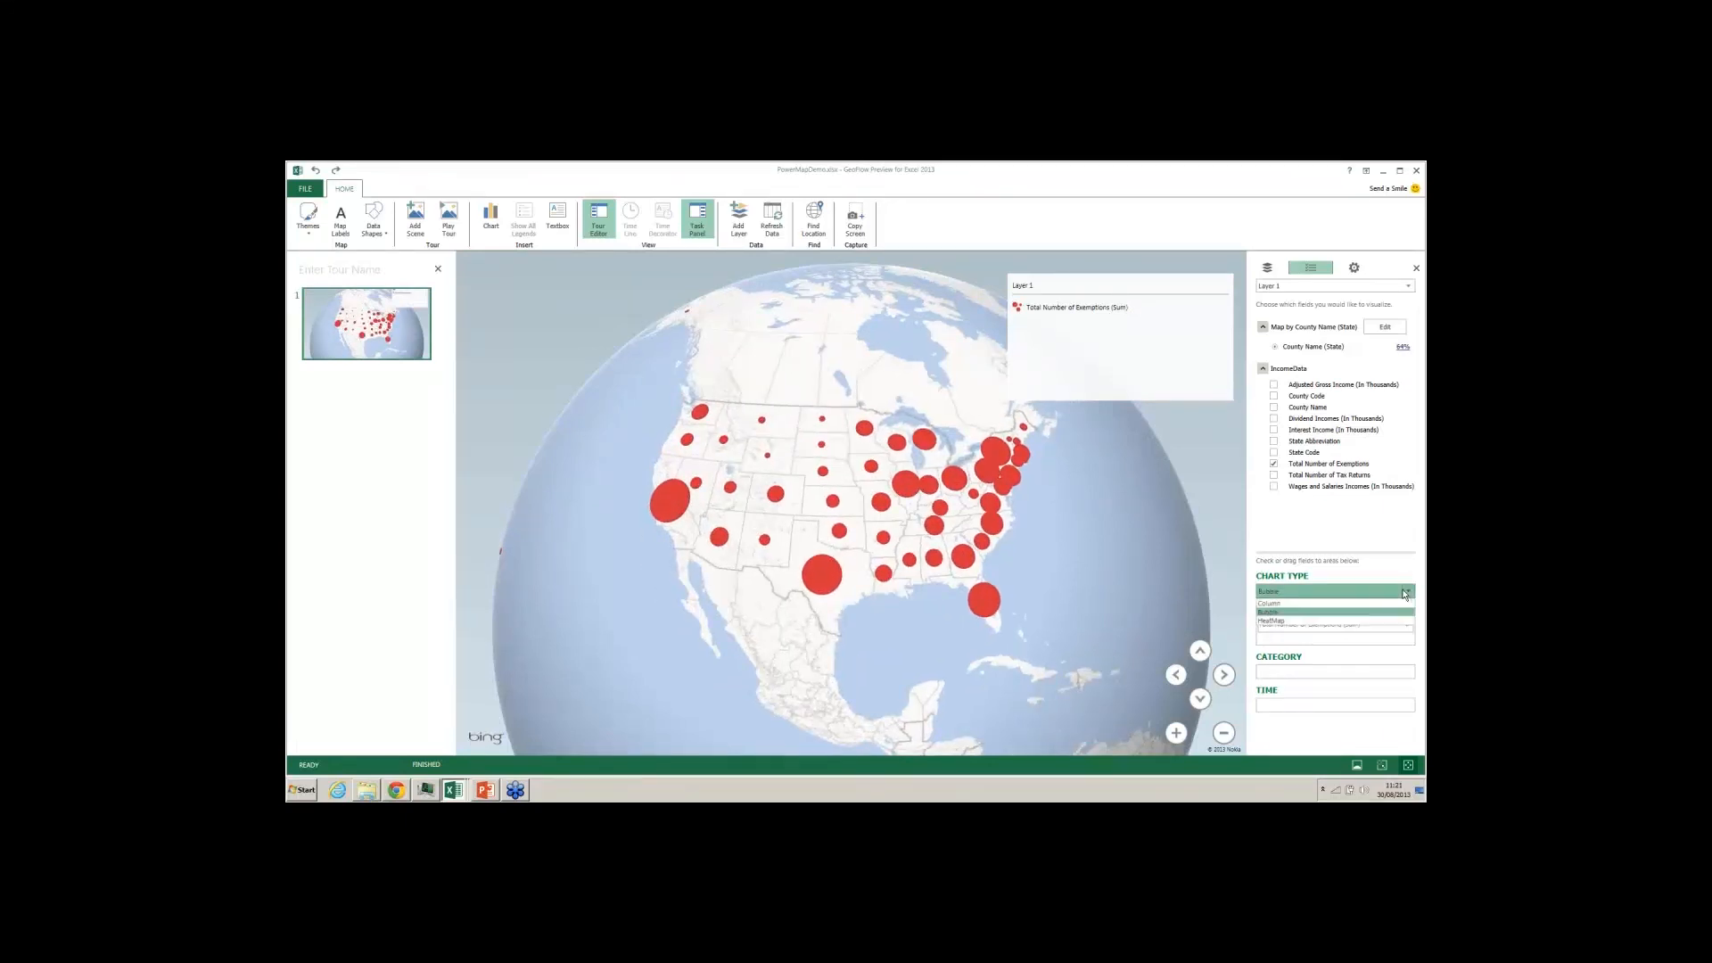
pyautogui.click(1332, 622)
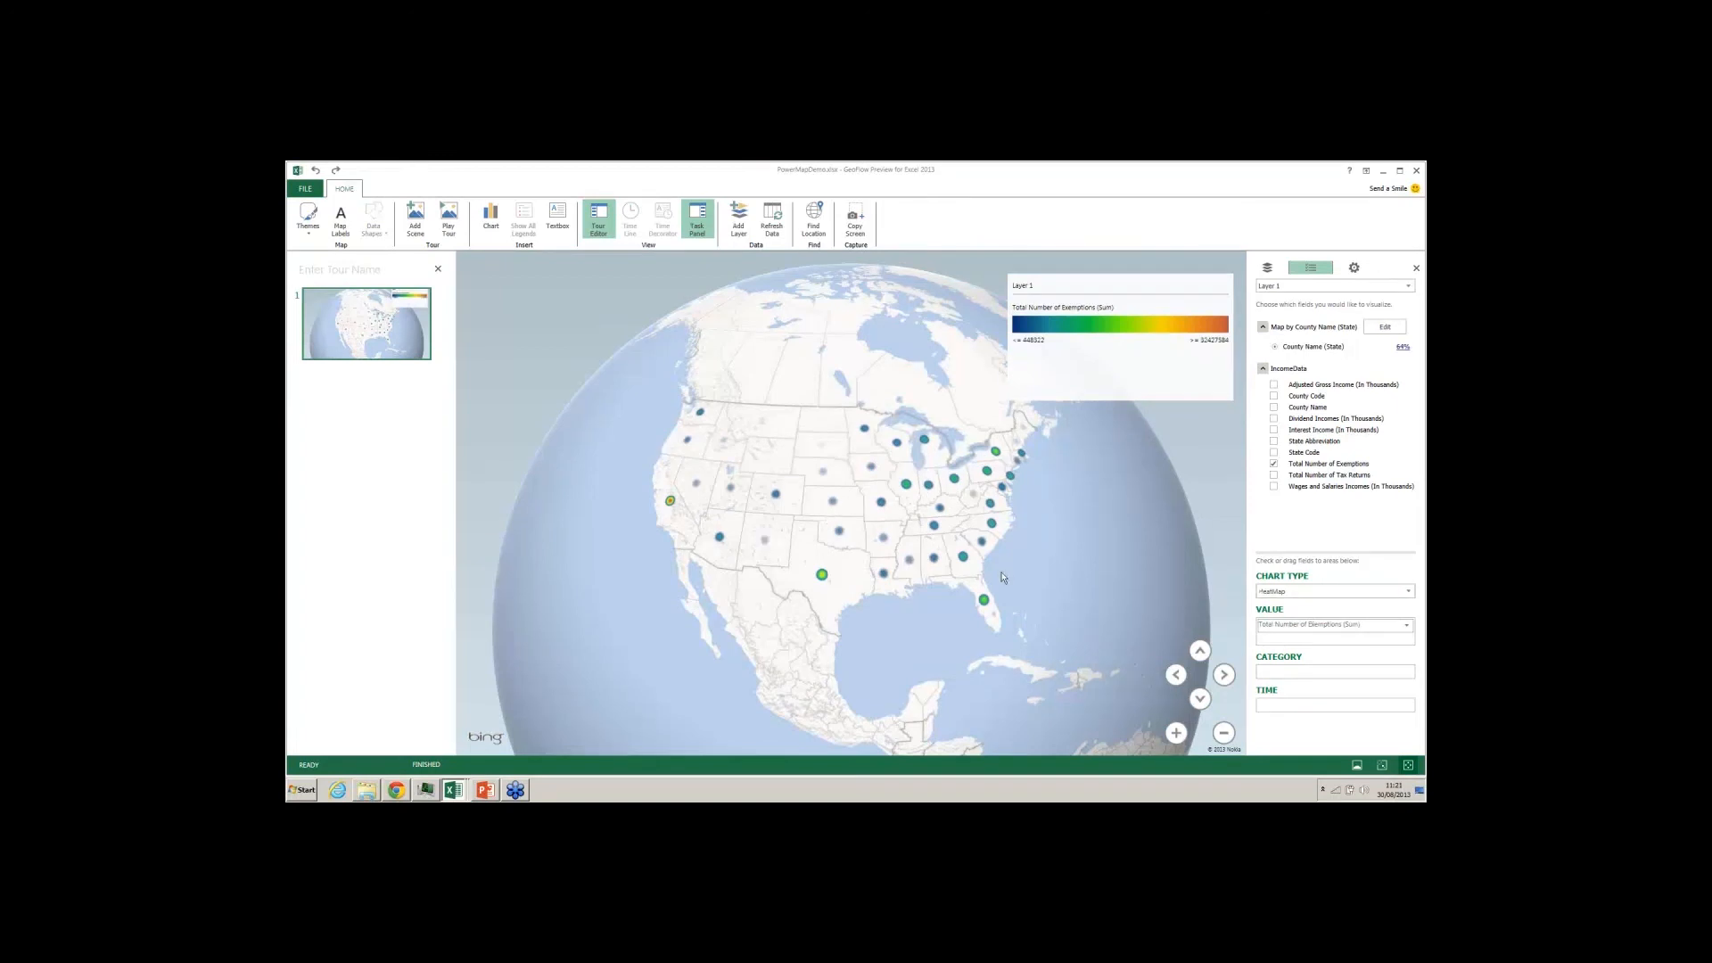
# Set the layer's chart type back to Column and shrink the Layer 1 legend box to fit its single entry.
pyautogui.click(1409, 593)
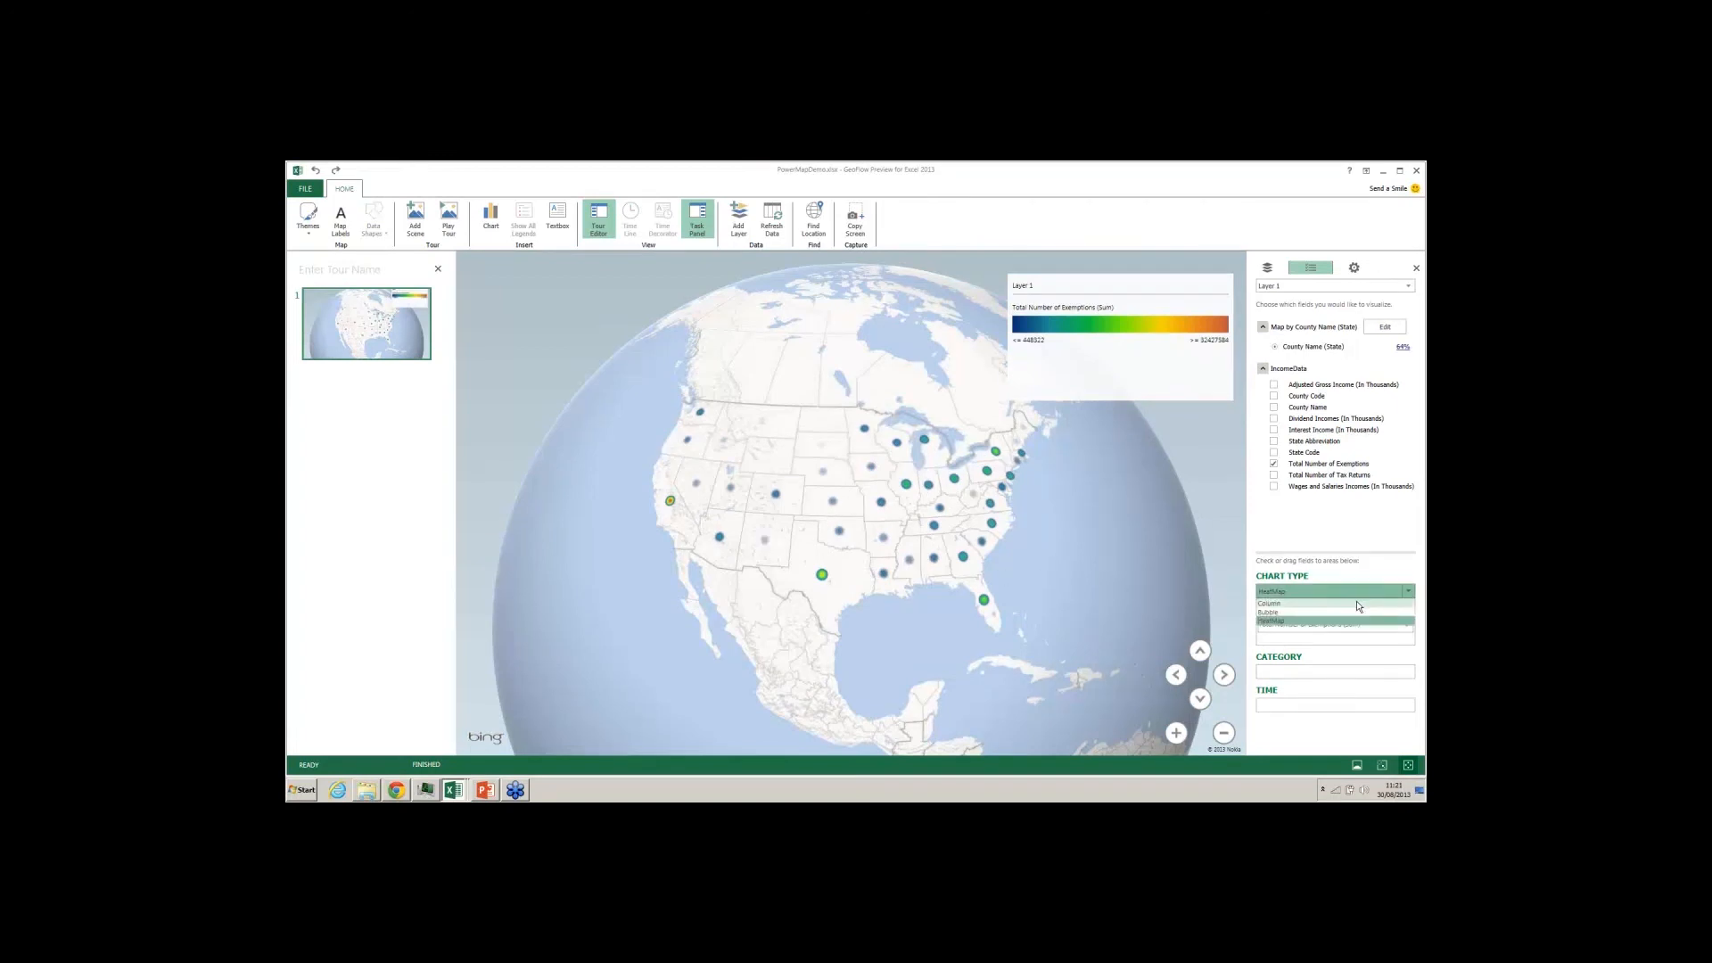
pyautogui.click(1357, 607)
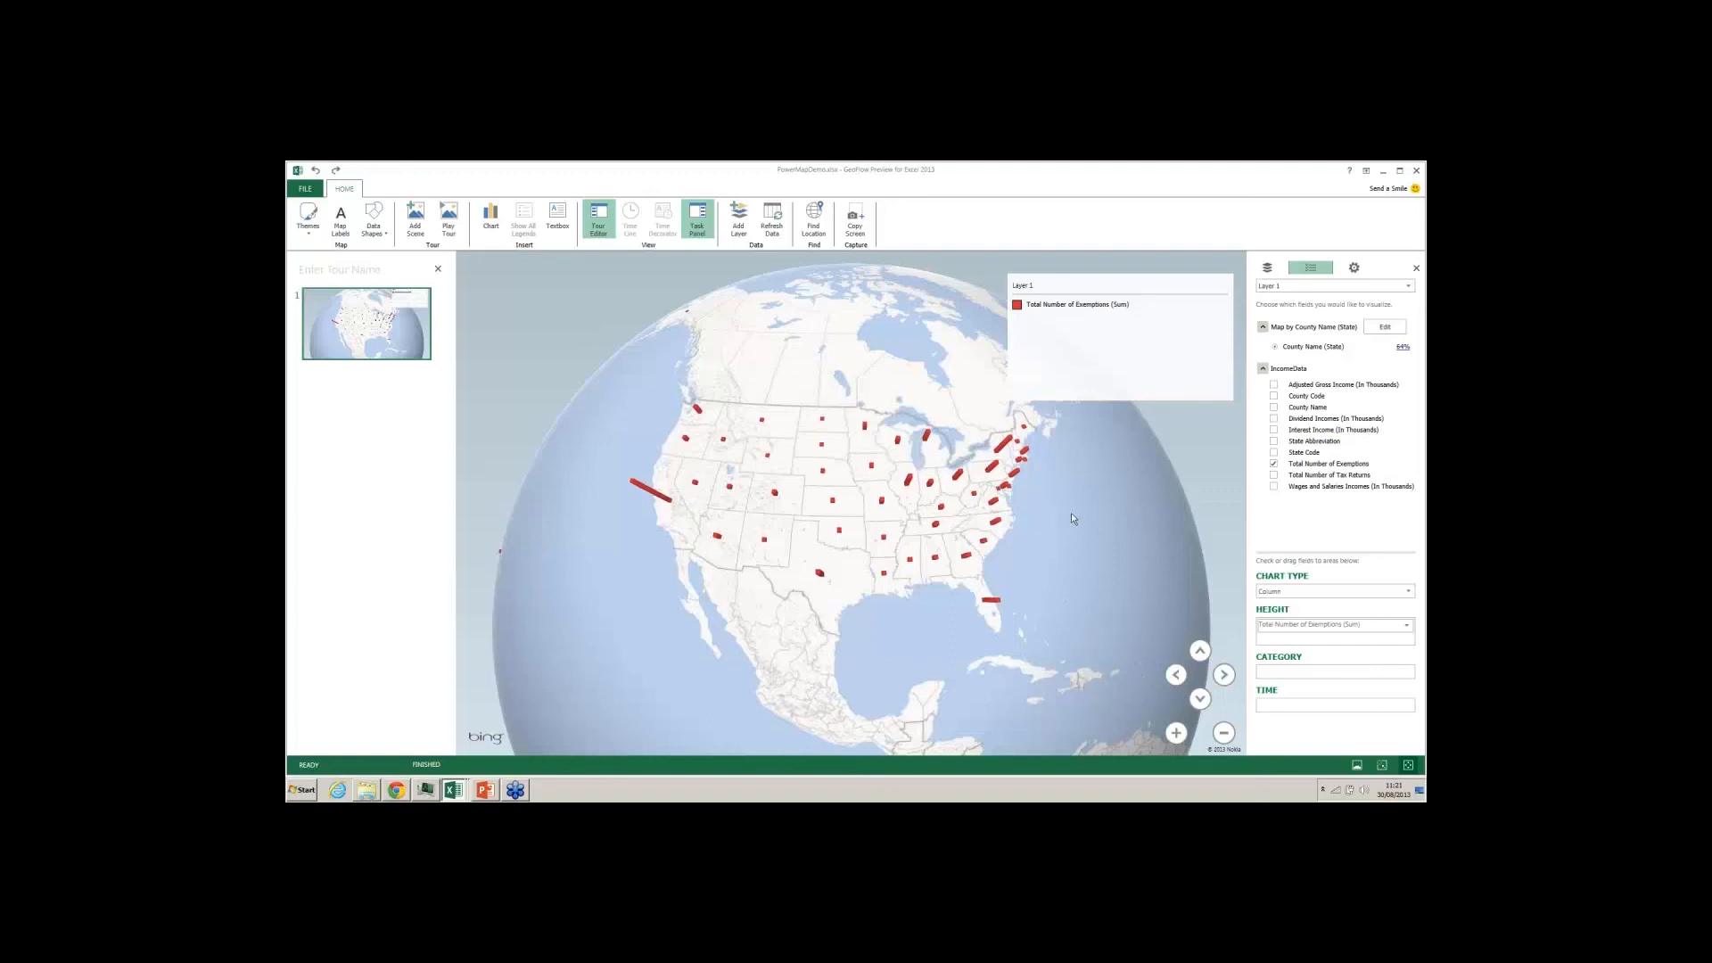
pyautogui.moveTo(1071, 514); pyautogui.dragTo(1064, 526)
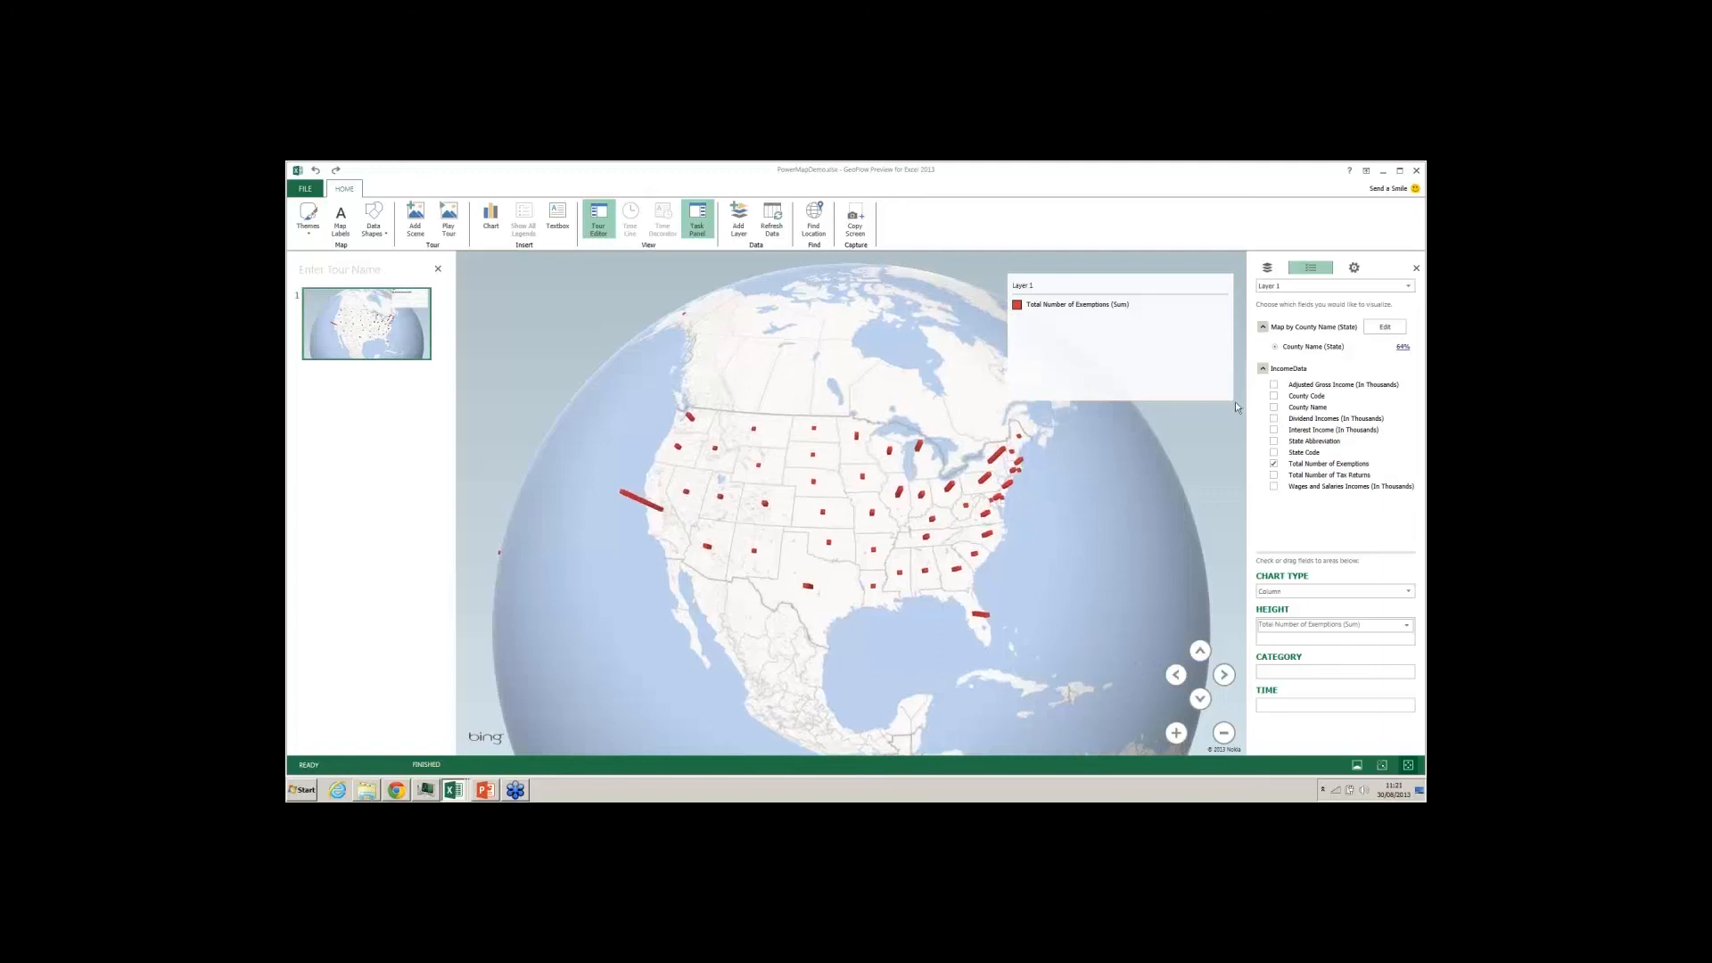
pyautogui.moveTo(1233, 401)
pyautogui.moveTo(1234, 403); pyautogui.dragTo(1241, 332)
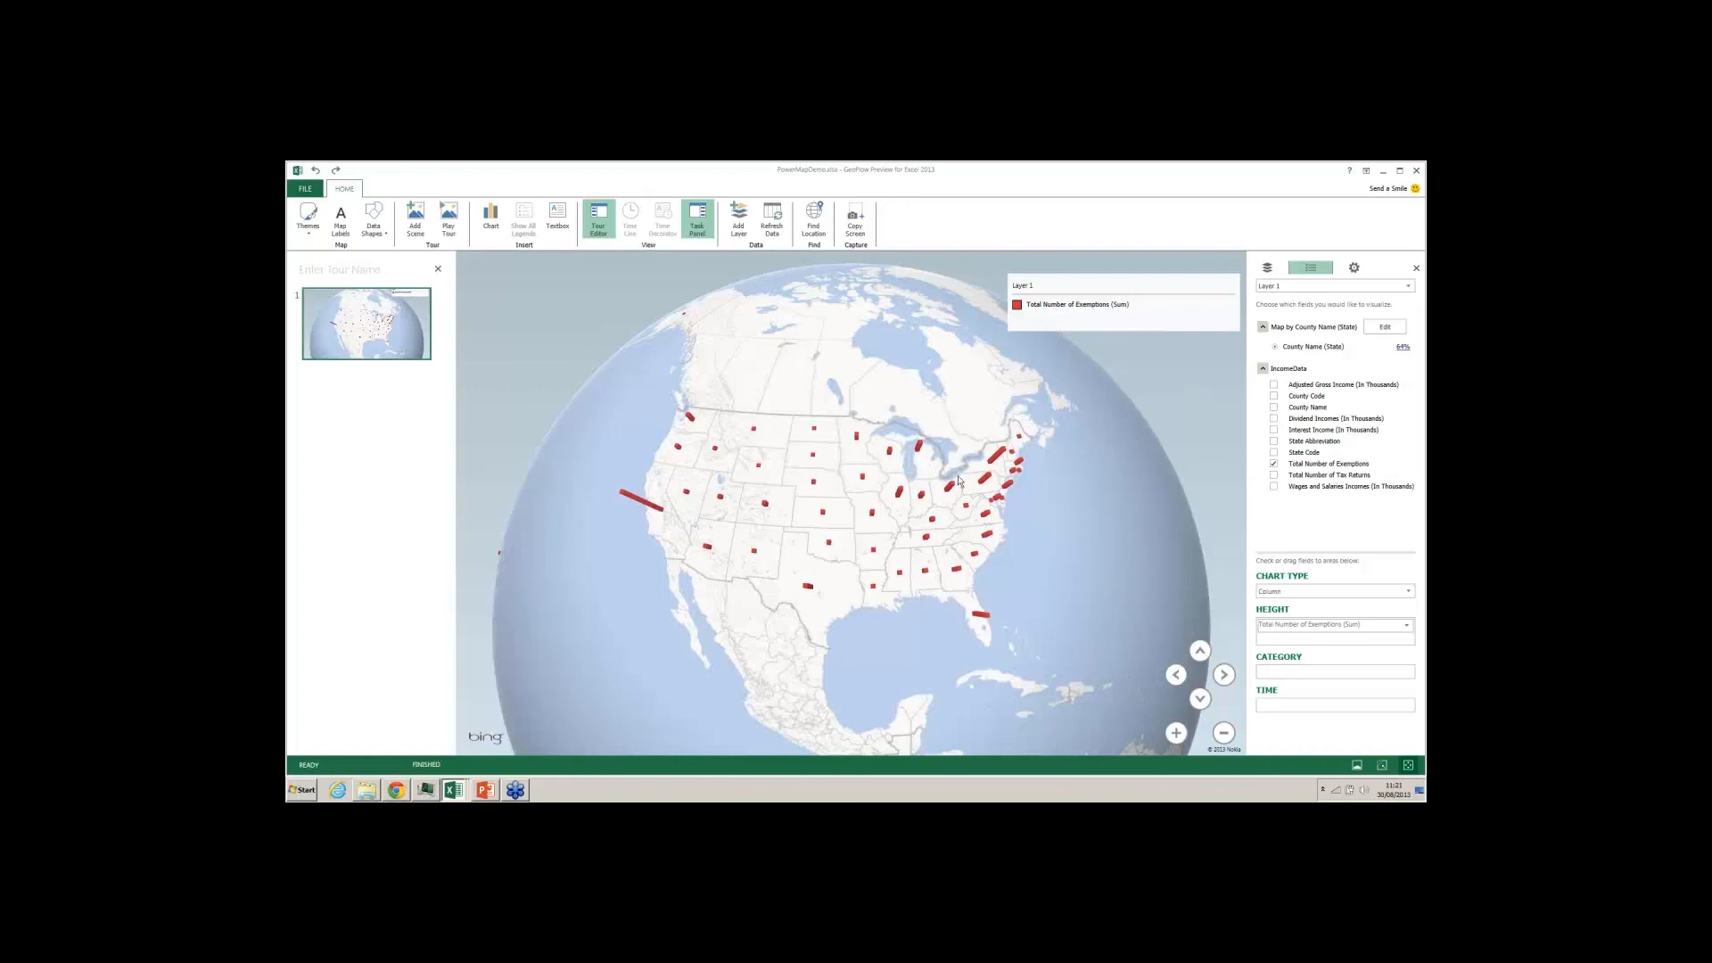
# Rotate and tilt the globe to examine the exemption columns across the United States from a low angle.
pyautogui.moveTo(959, 481); pyautogui.dragTo(852, 624)
pyautogui.moveTo(1097, 375); pyautogui.dragTo(736, 505)
pyautogui.moveTo(927, 509); pyautogui.dragTo(1017, 343)
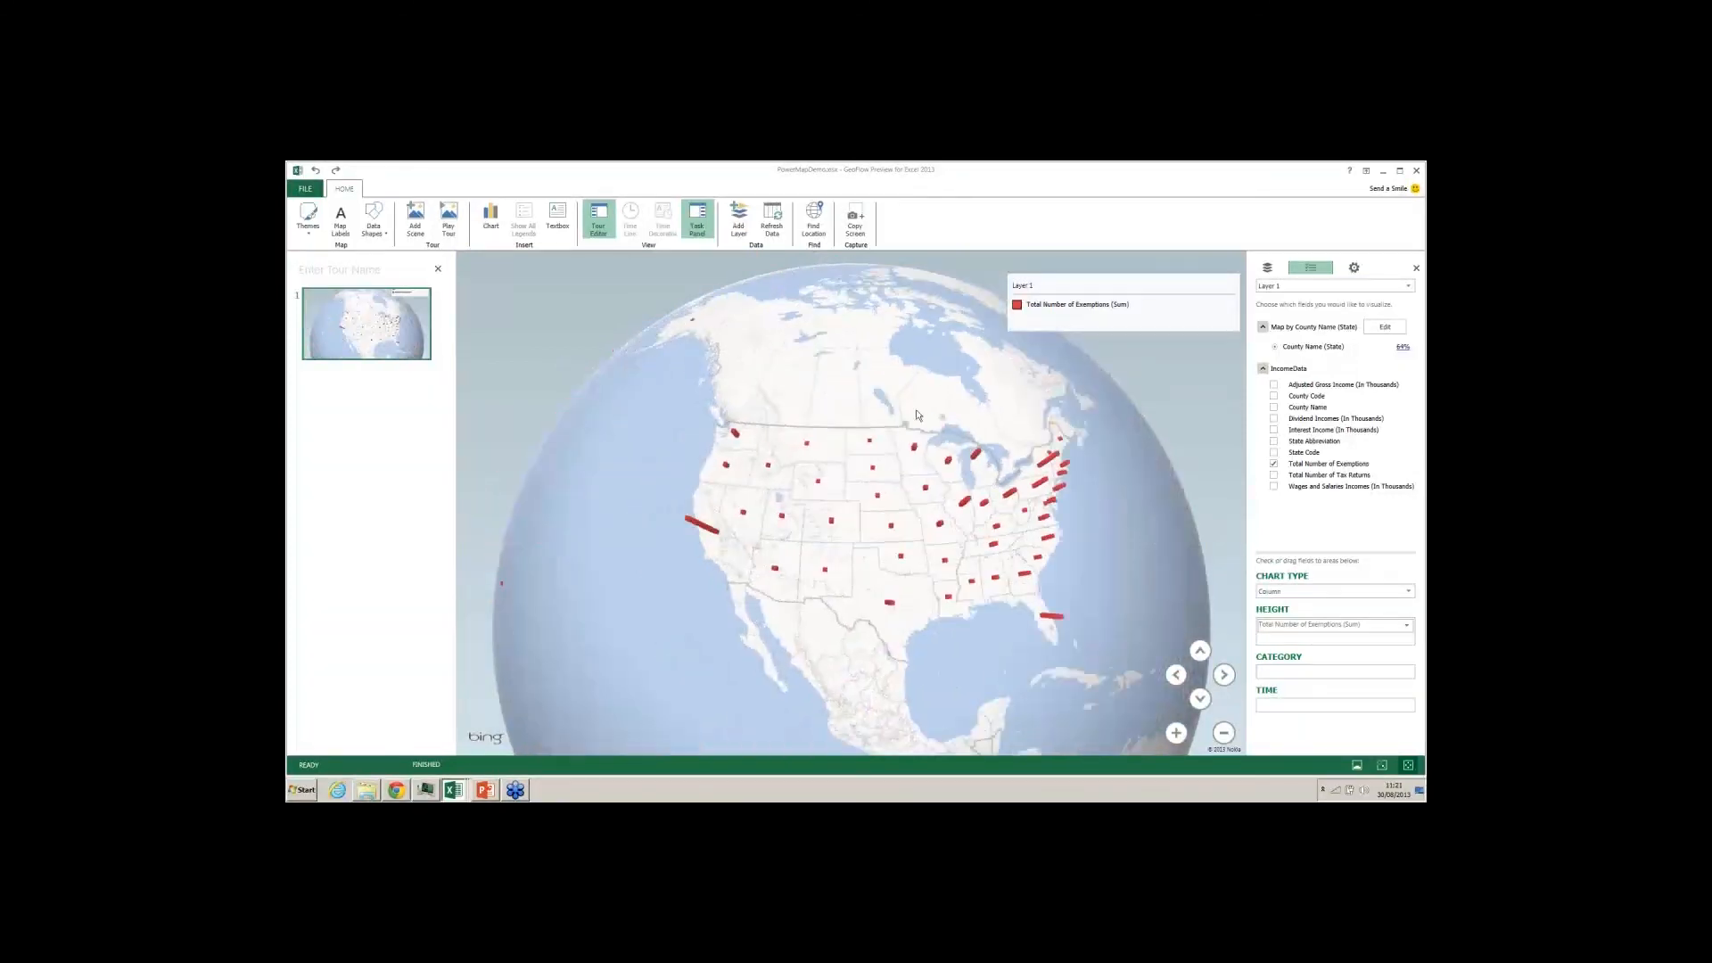
pyautogui.click(1201, 656)
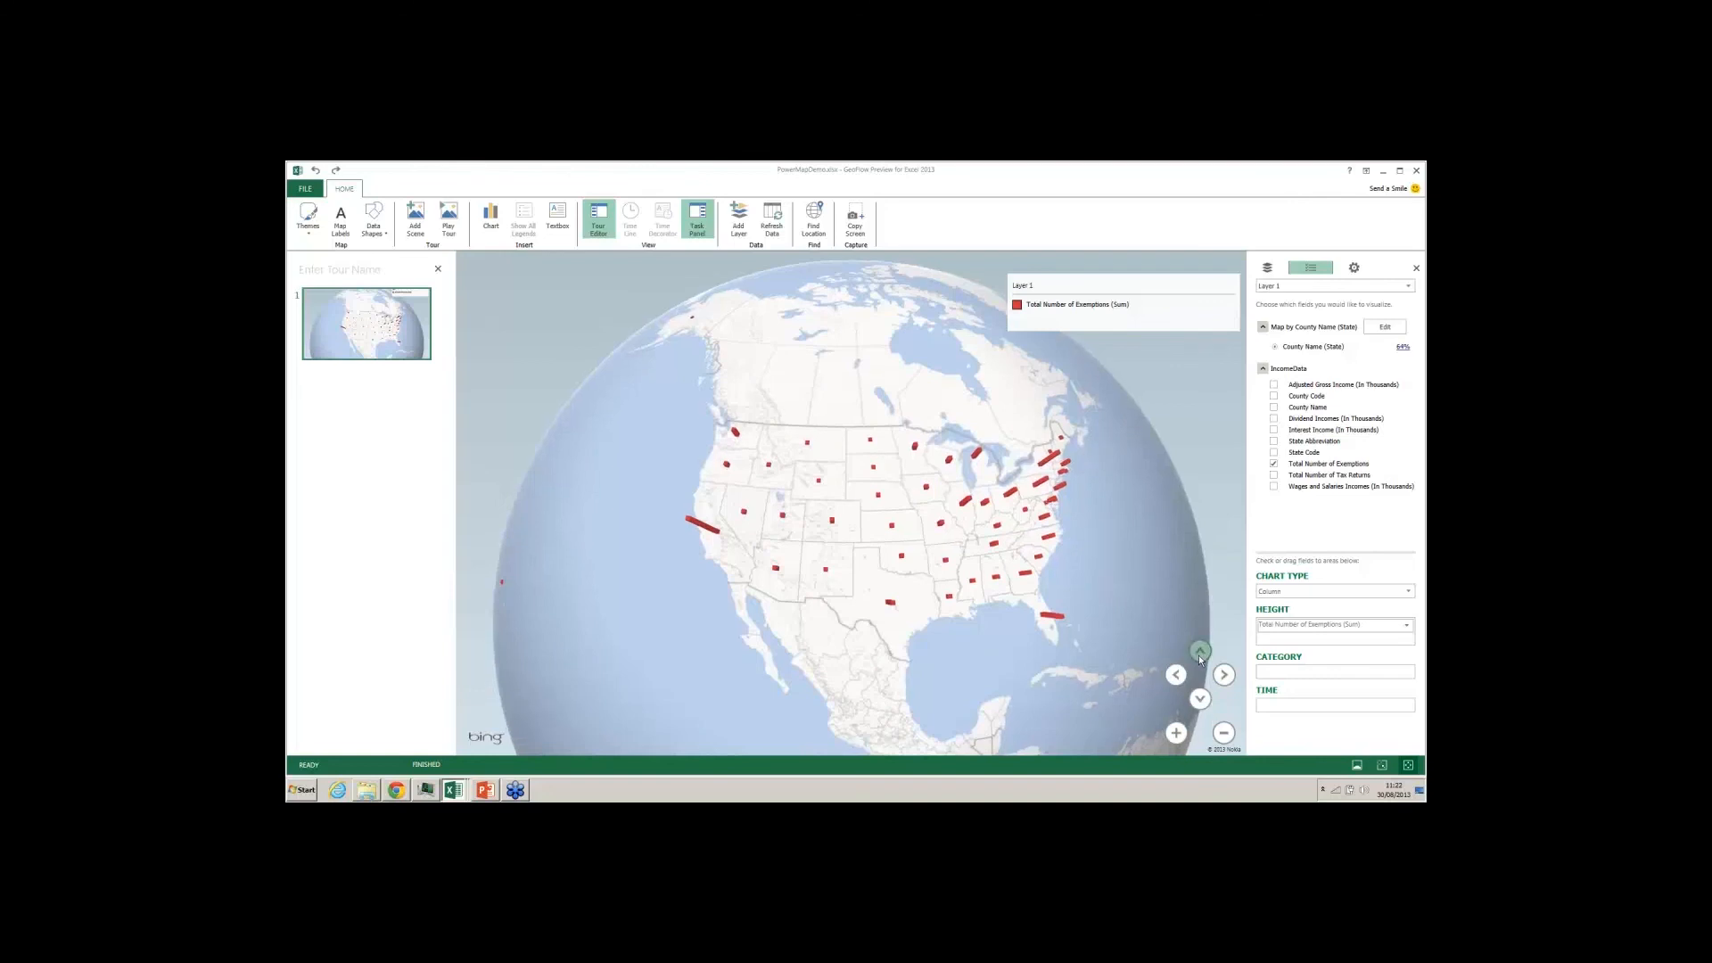
pyautogui.click(1201, 699)
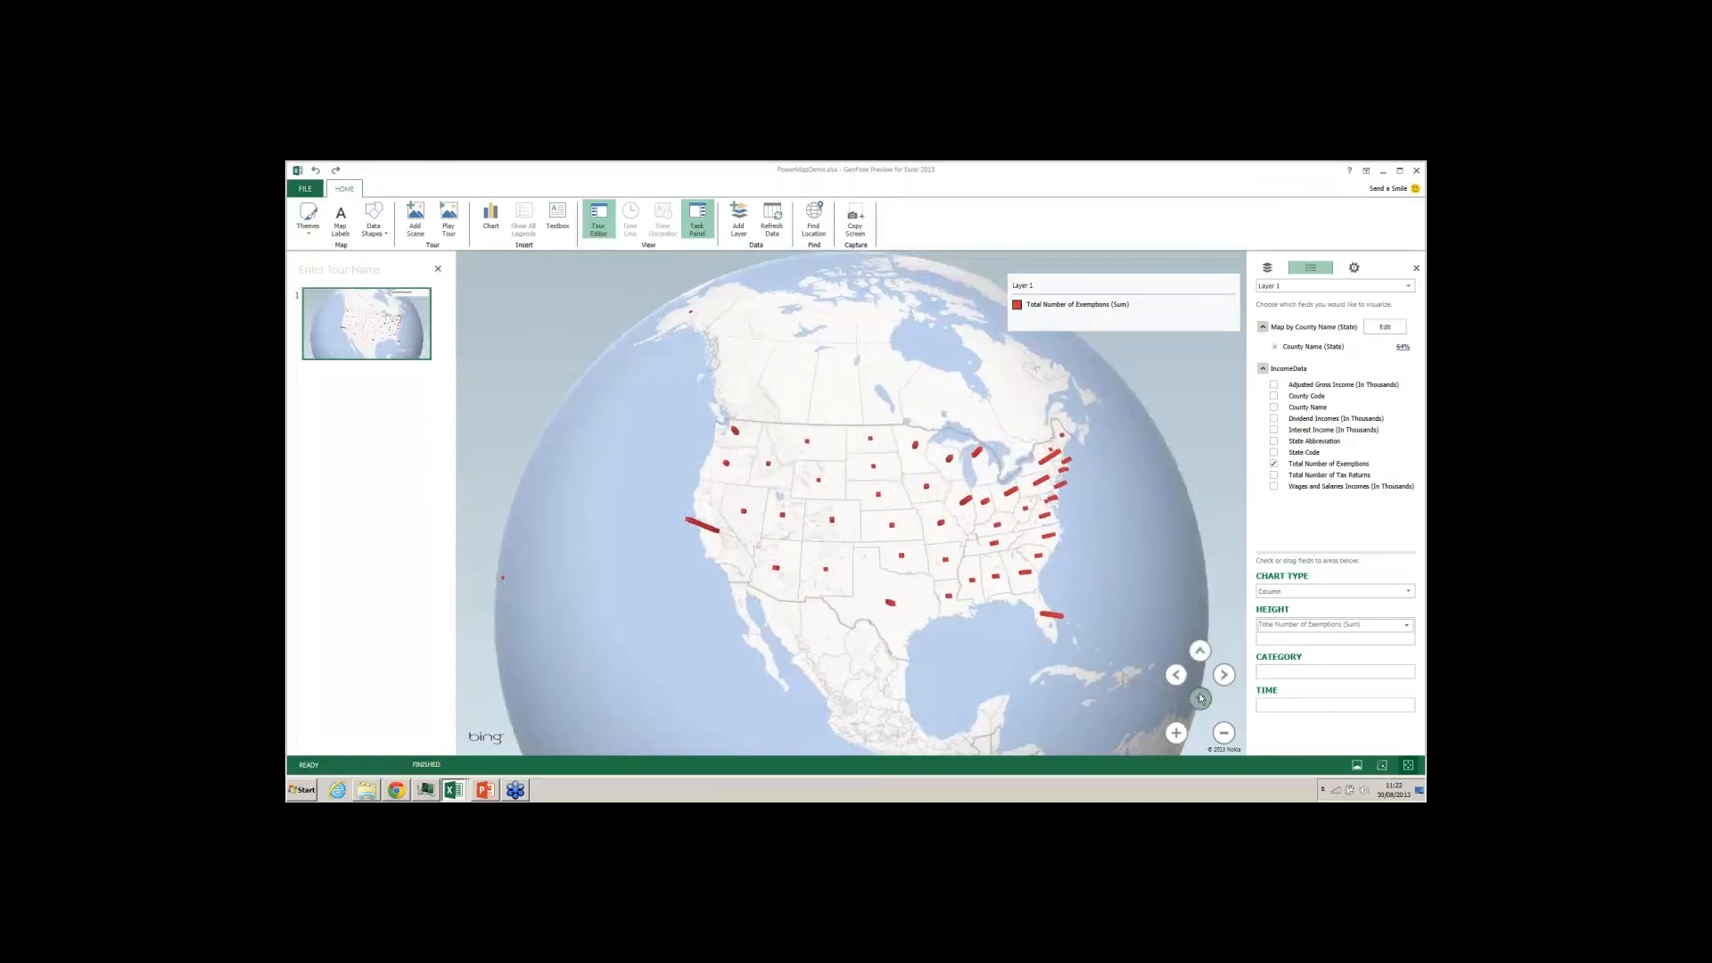
pyautogui.click(1201, 699)
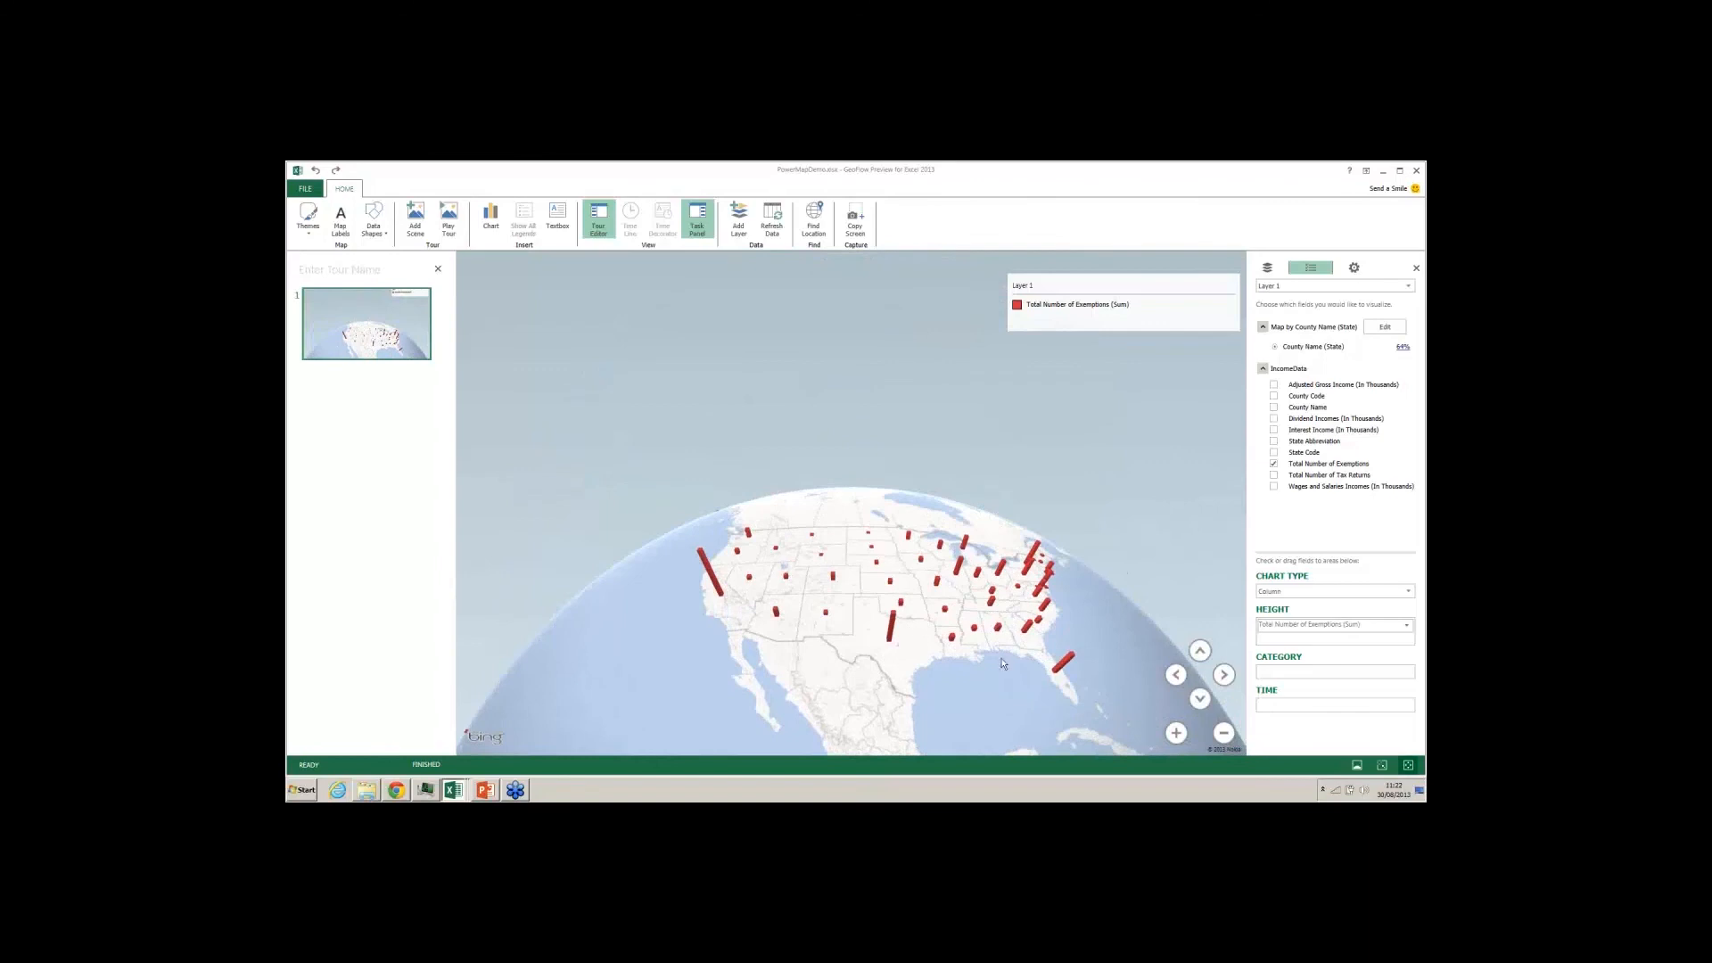
# Tilt the globe toward a top-down angle and zoom in and out to examine the exemption columns over North America.
pyautogui.moveTo(999, 657); pyautogui.dragTo(944, 676)
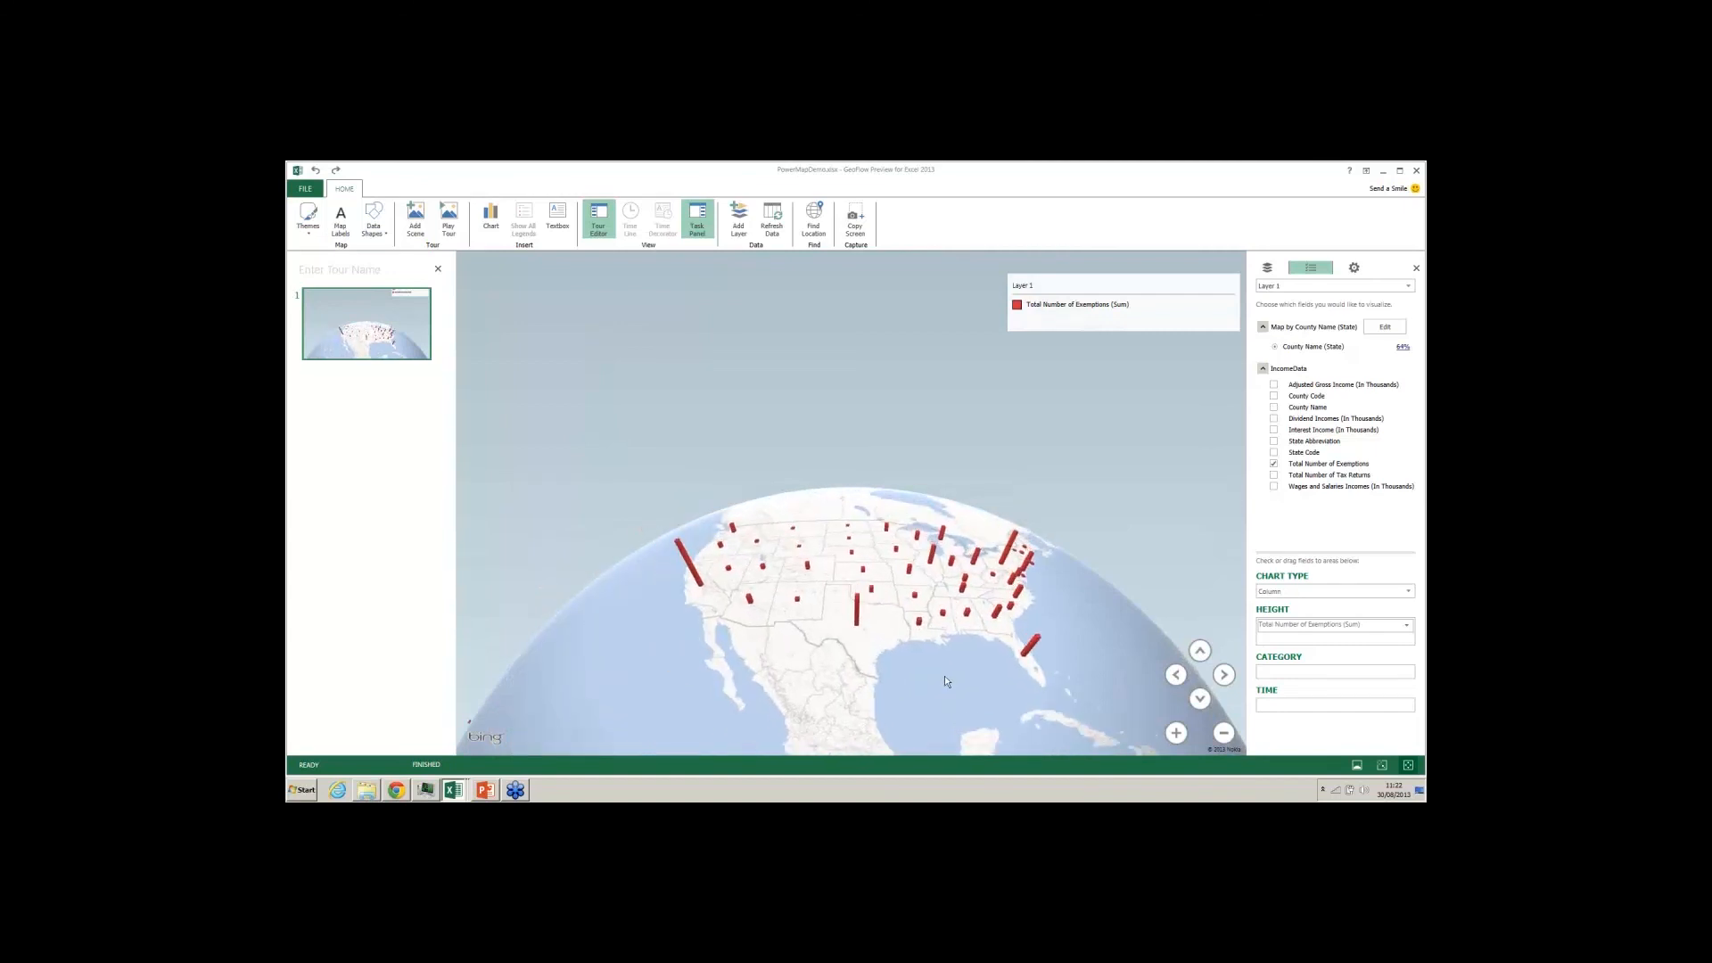
pyautogui.click(1200, 652)
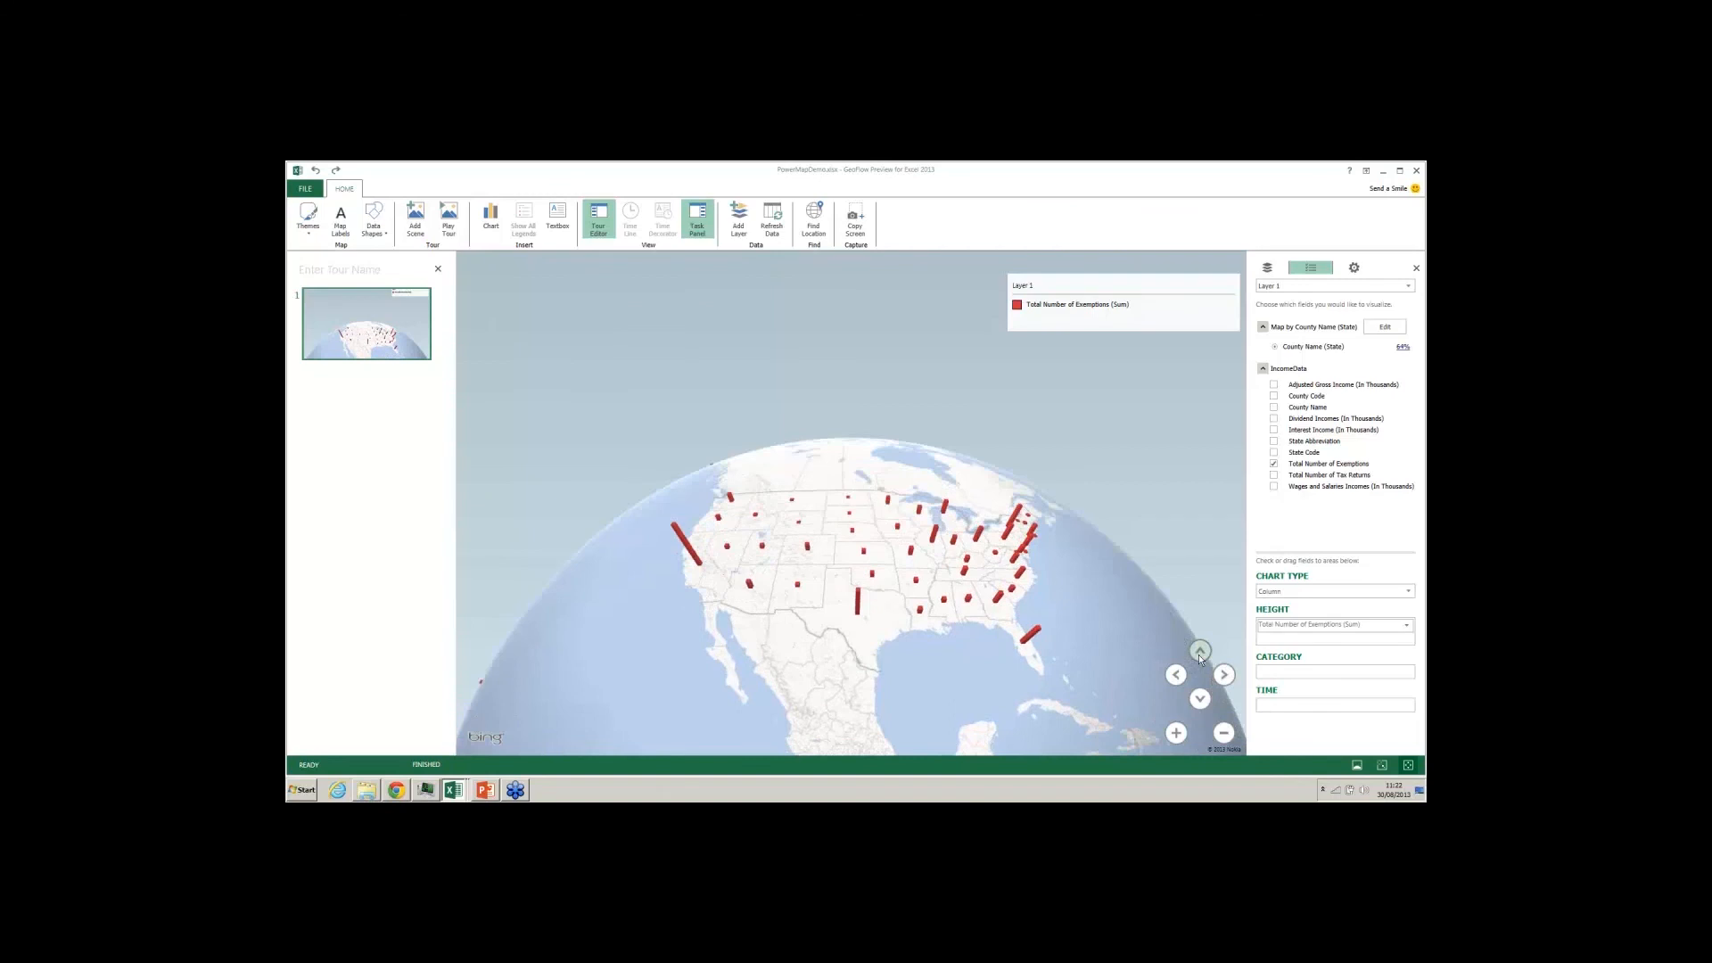
pyautogui.click(1200, 652)
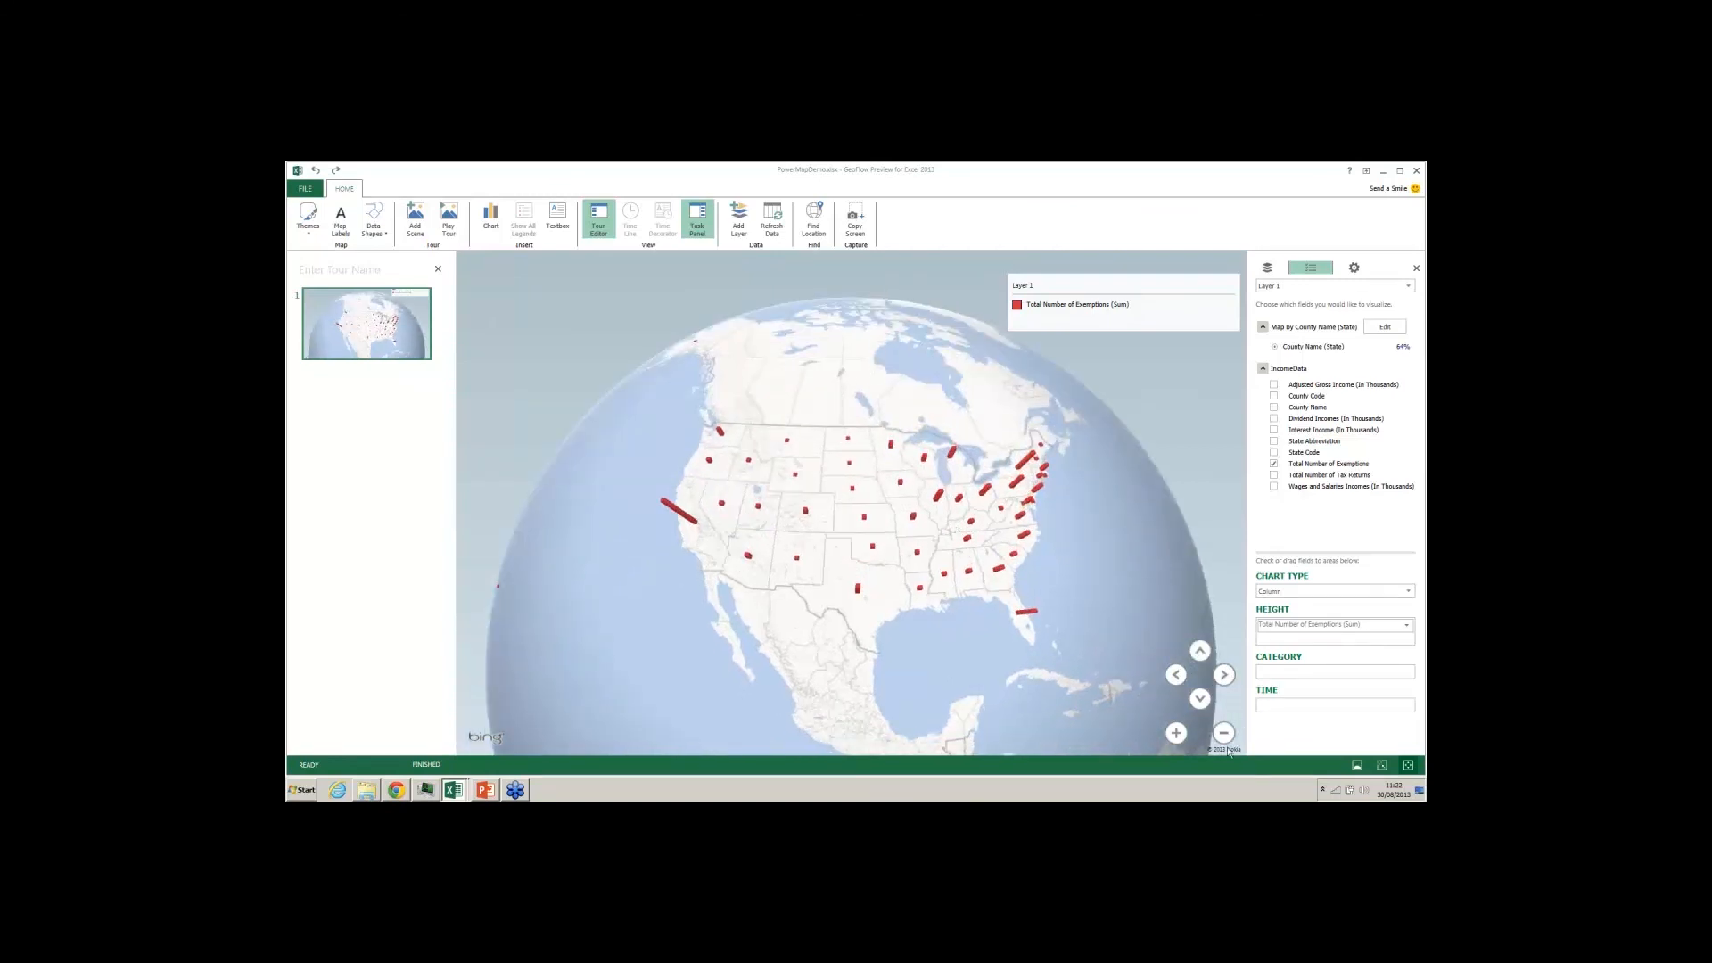
pyautogui.click(1175, 735)
pyautogui.click(1175, 734)
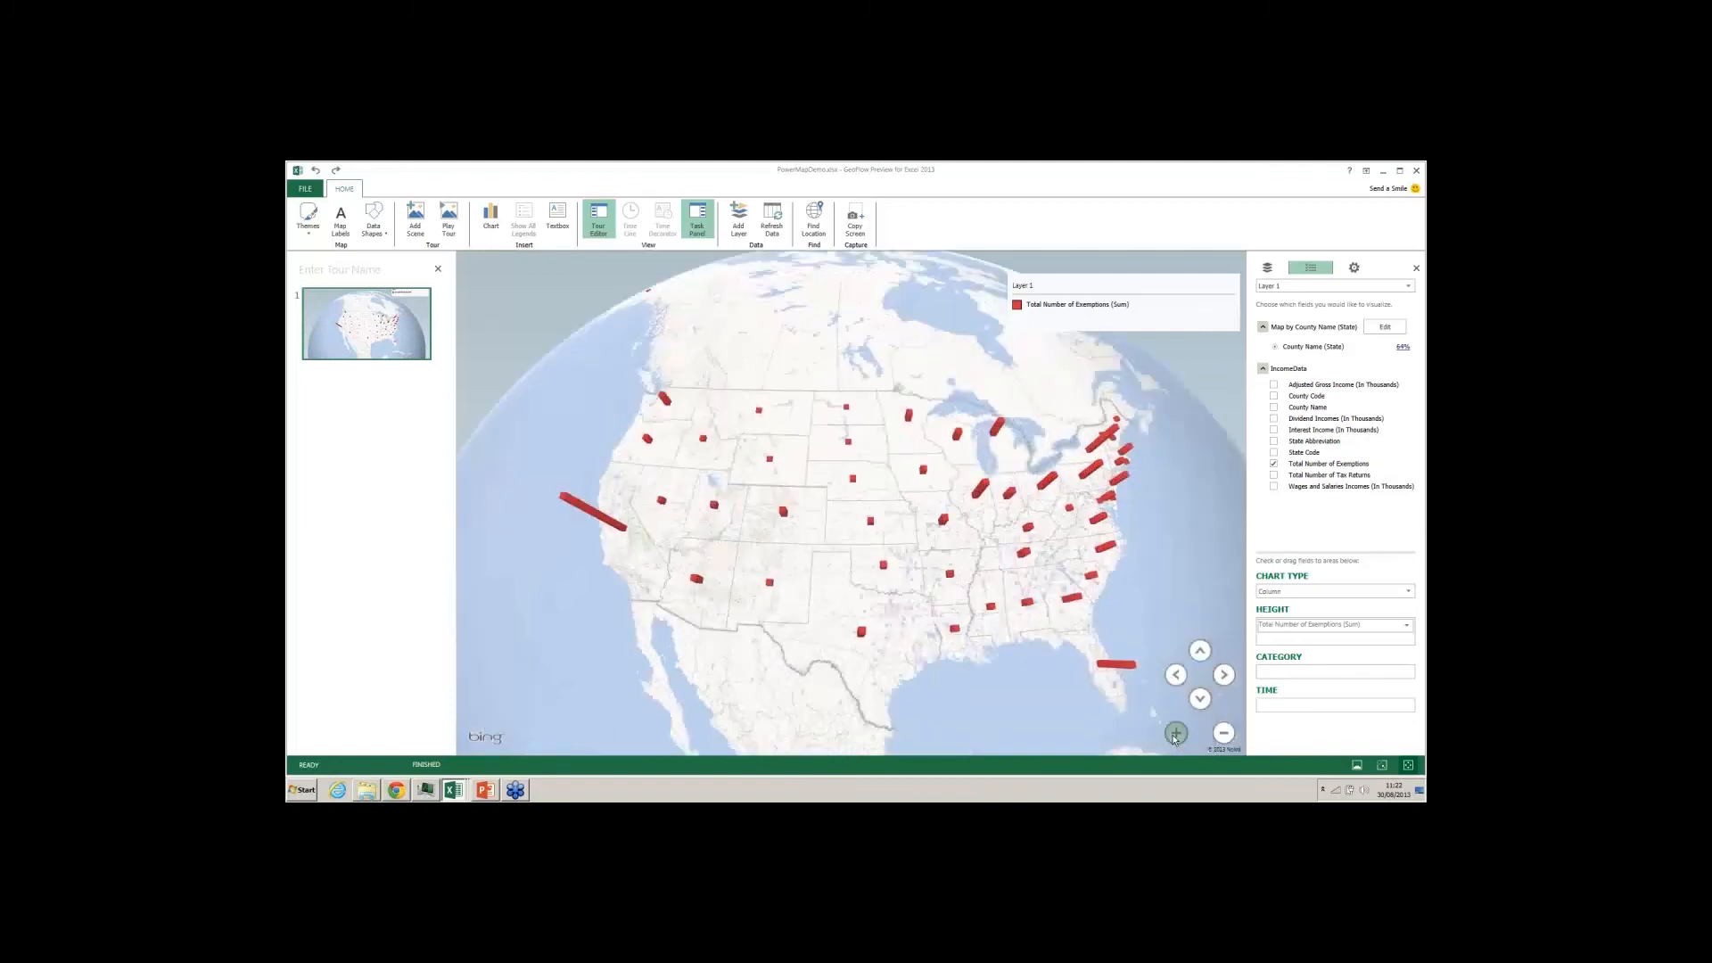
pyautogui.scroll(-5, 1068, 548)
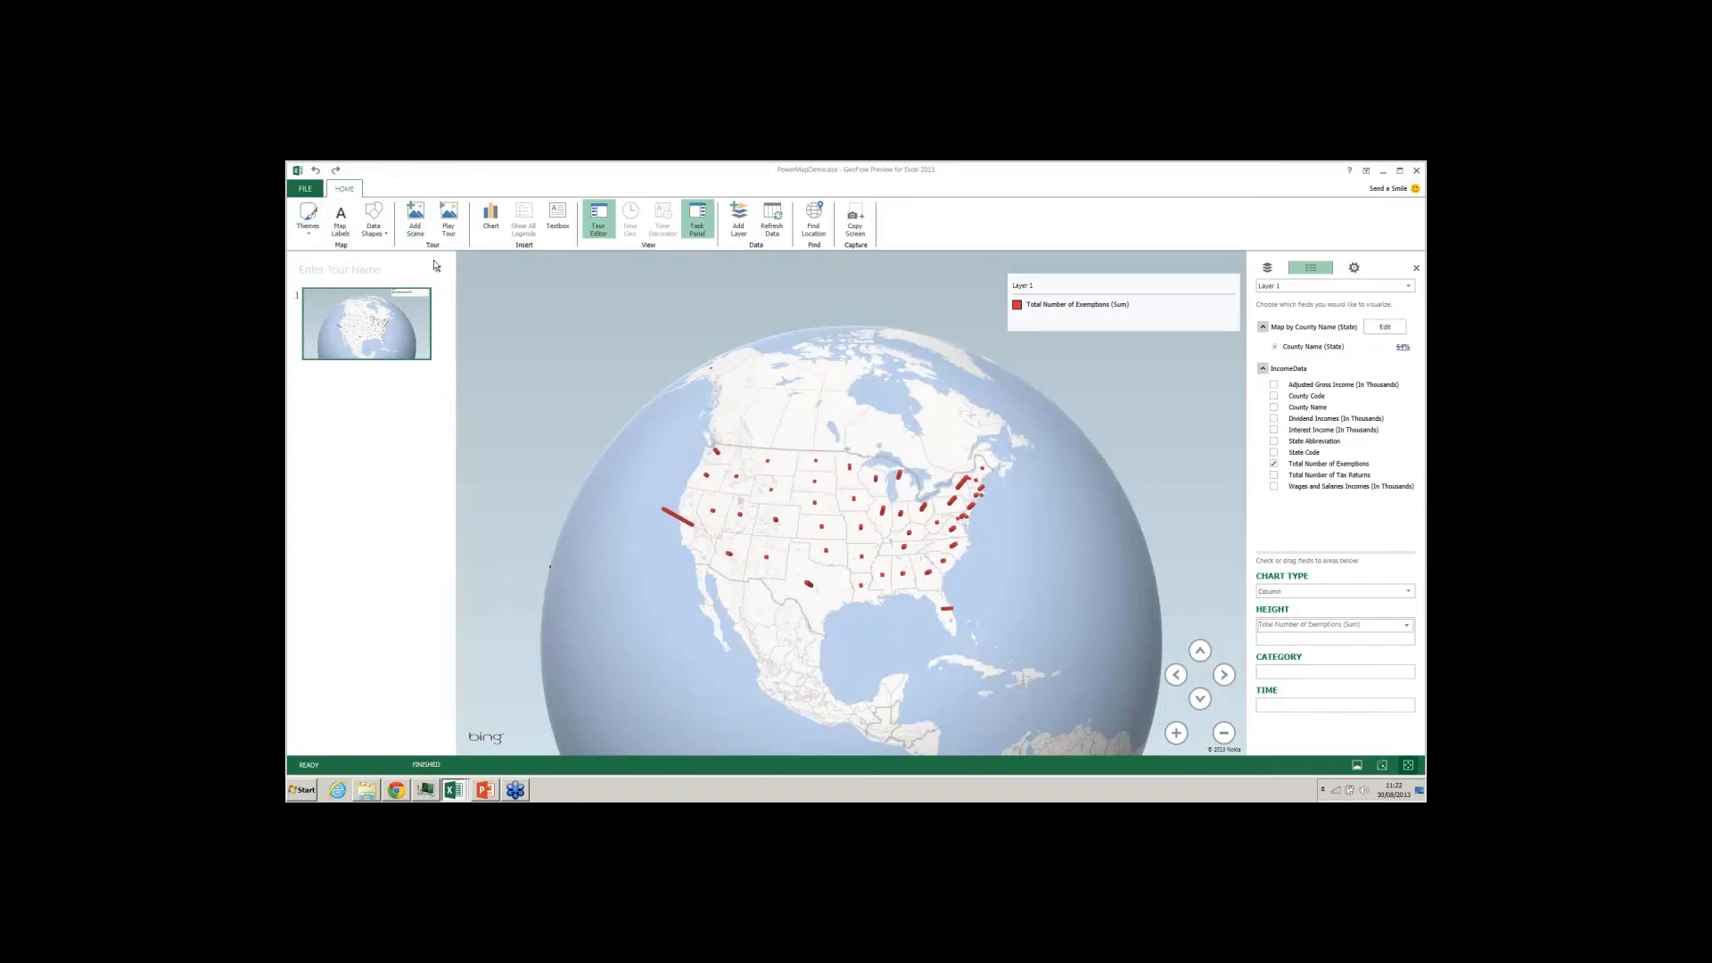
# Try a dark green globe theme and switch back to the original light theme.
pyautogui.click(314, 223)
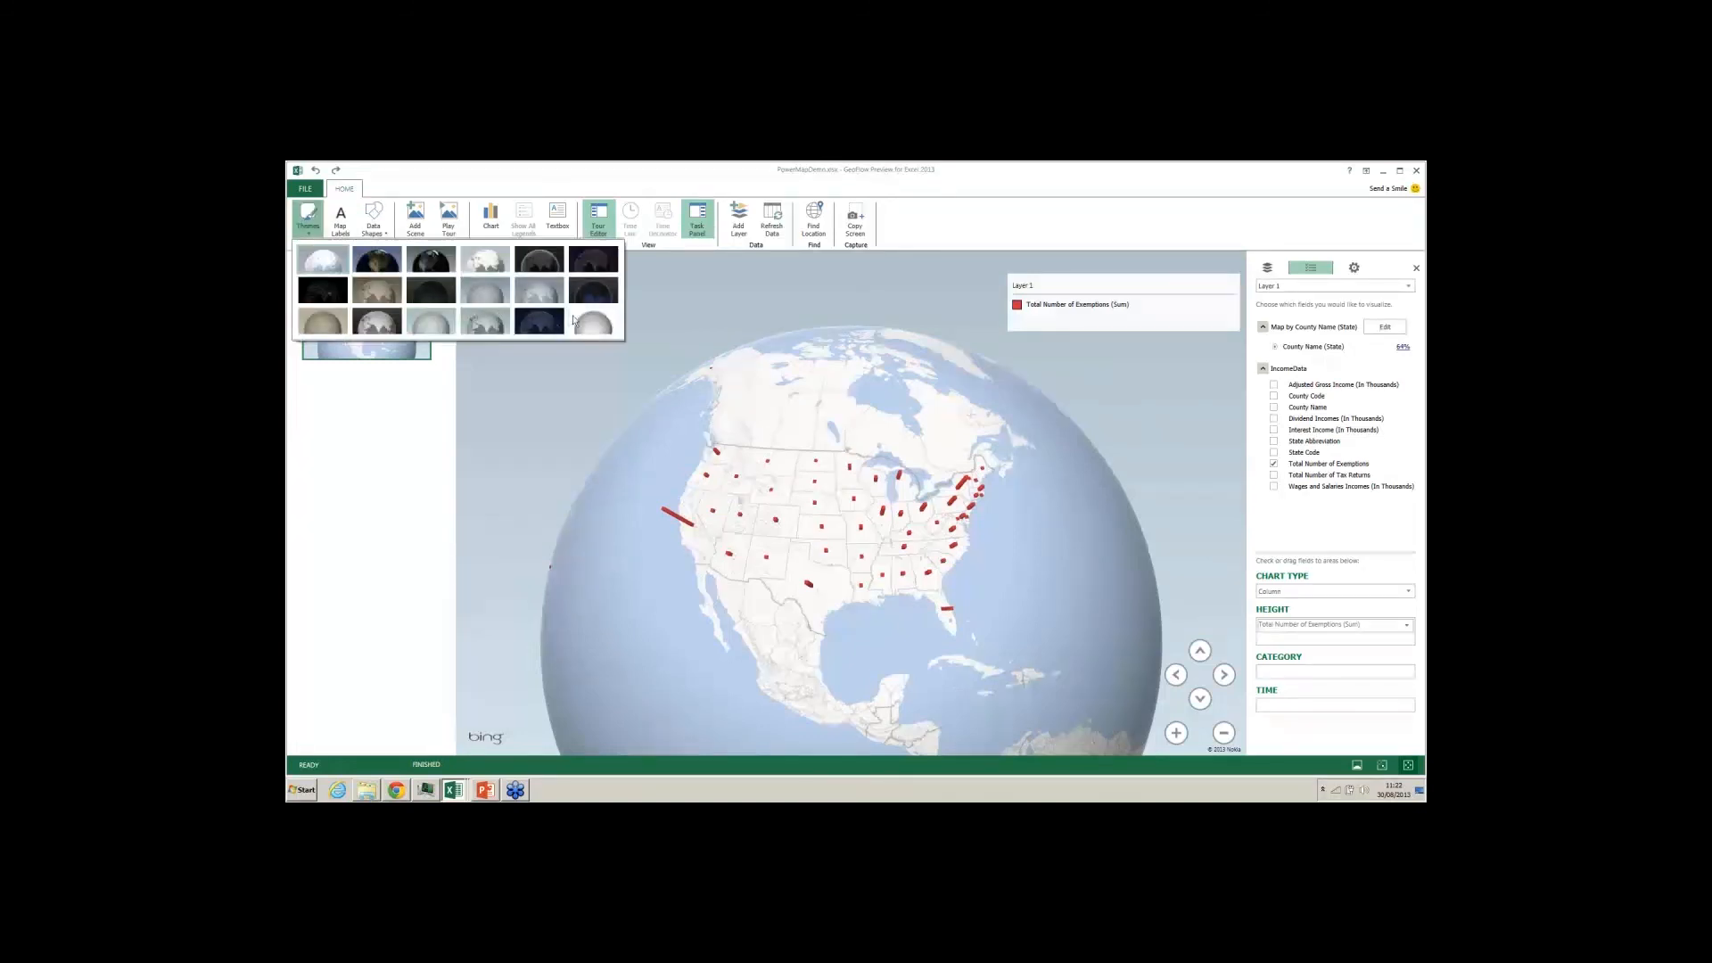
pyautogui.click(432, 288)
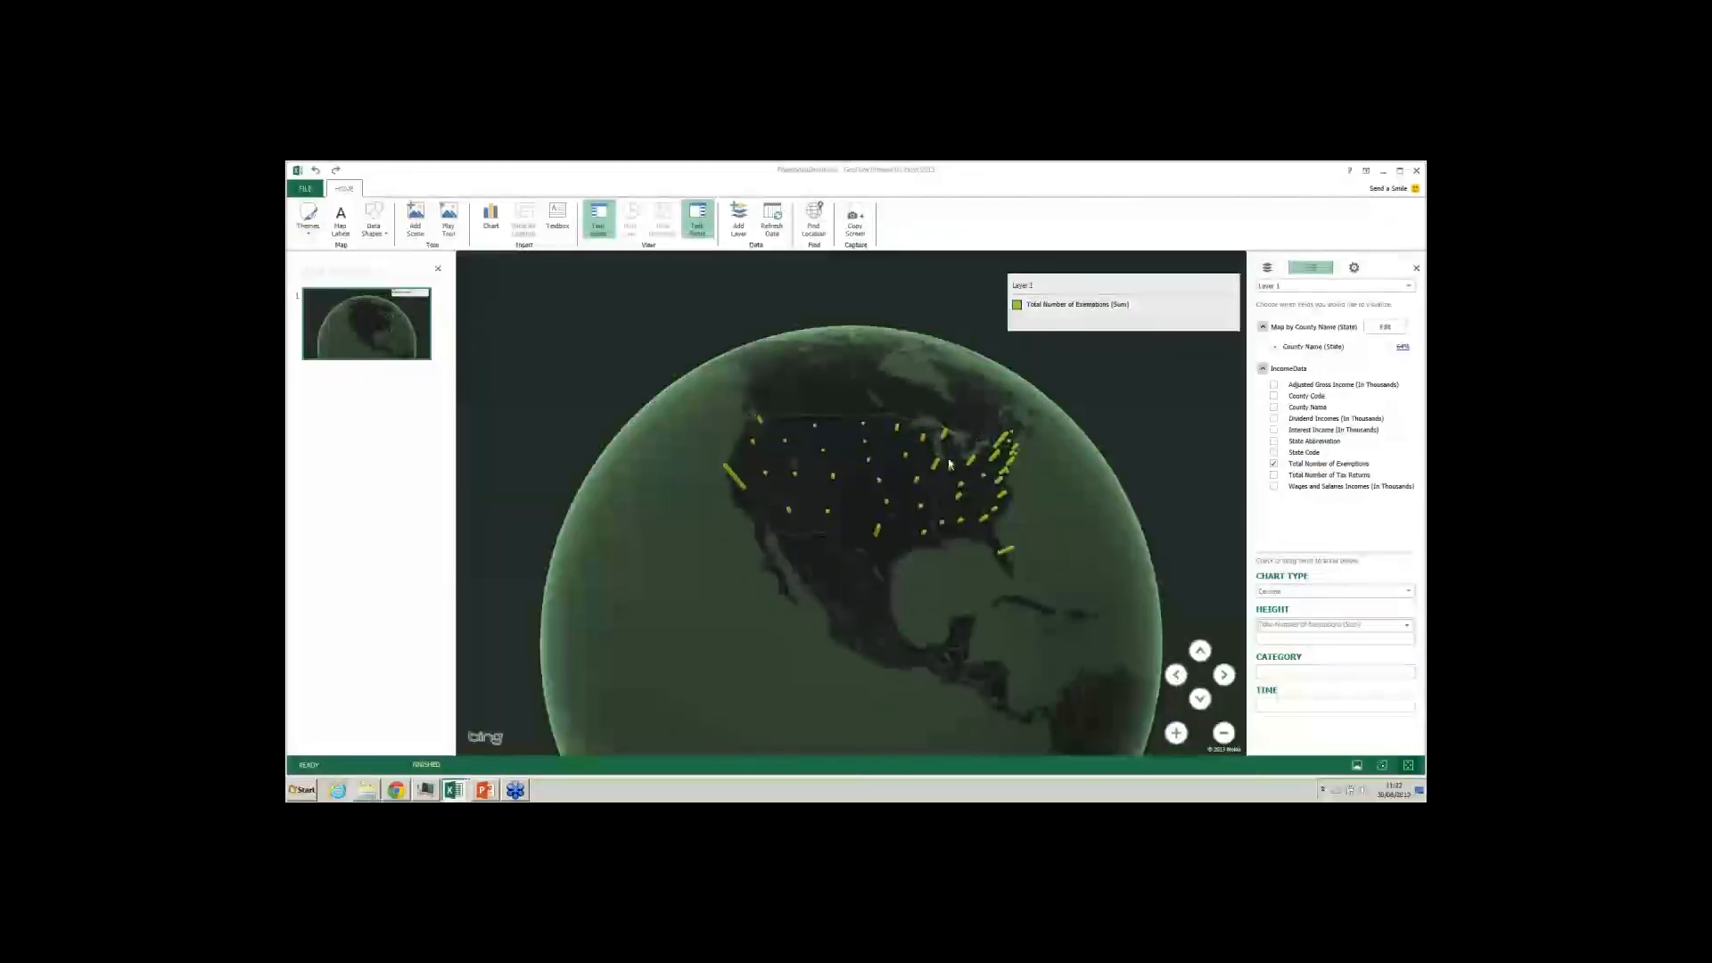
pyautogui.click(308, 218)
pyautogui.click(325, 260)
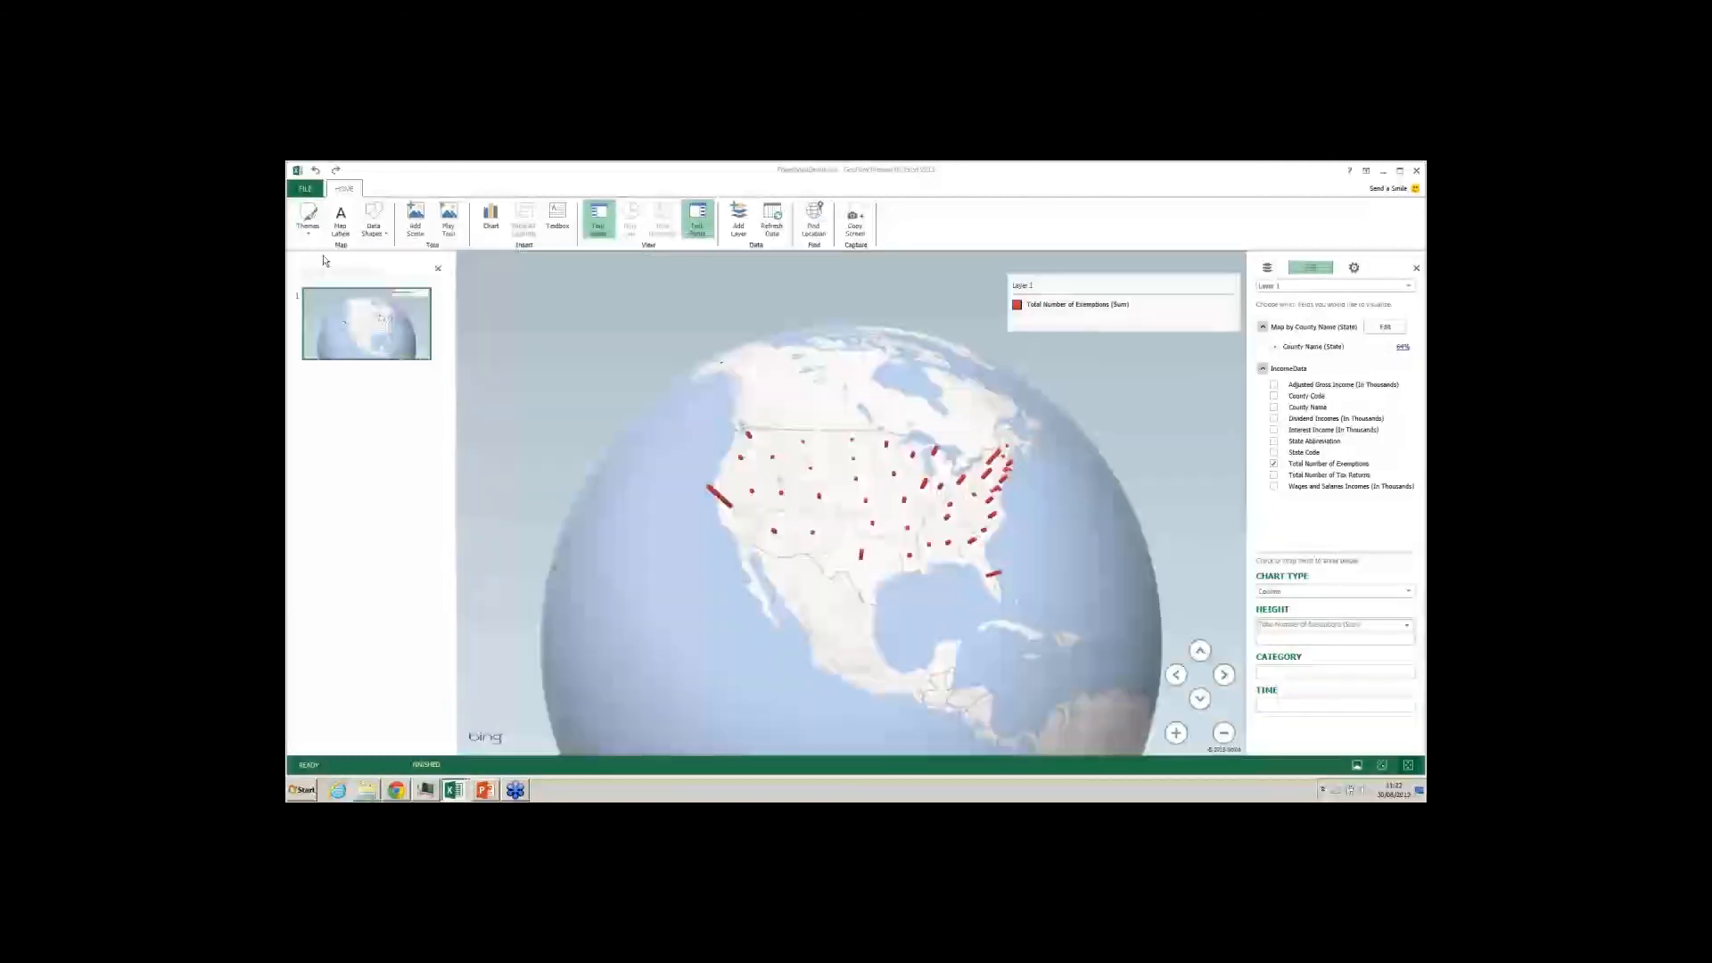
# Select California's exemption column to check its statistics and clear the selection.
pyautogui.click(724, 493)
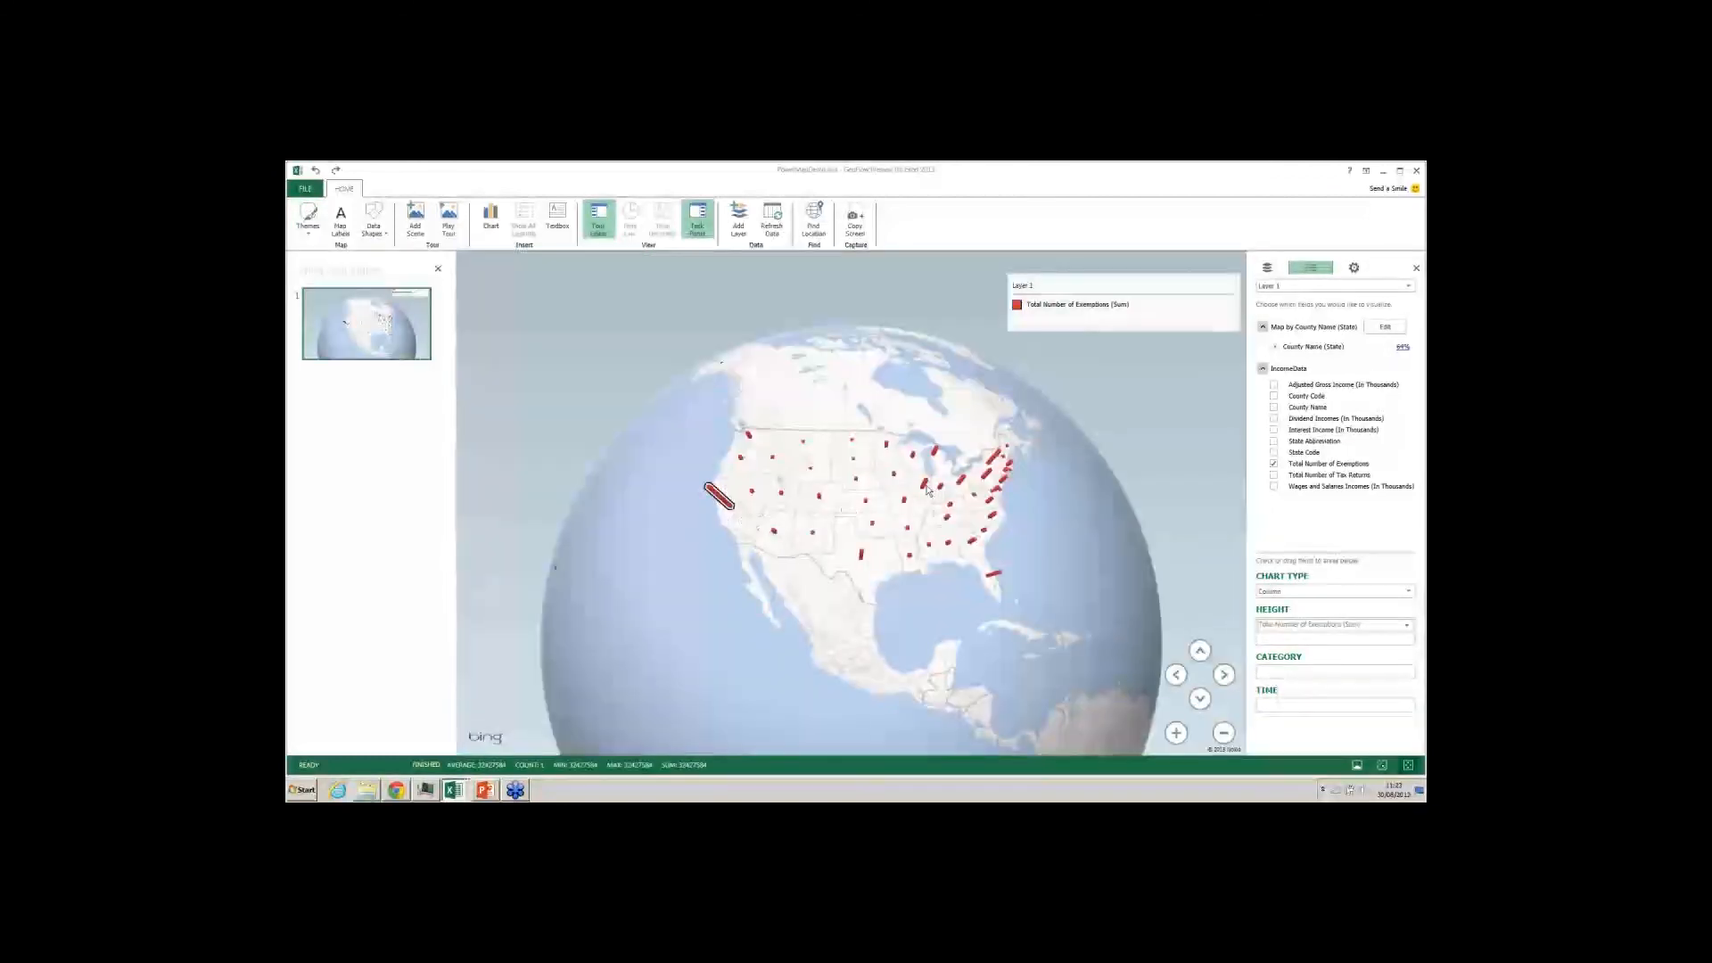
pyautogui.moveTo(925, 489)
pyautogui.click(617, 580)
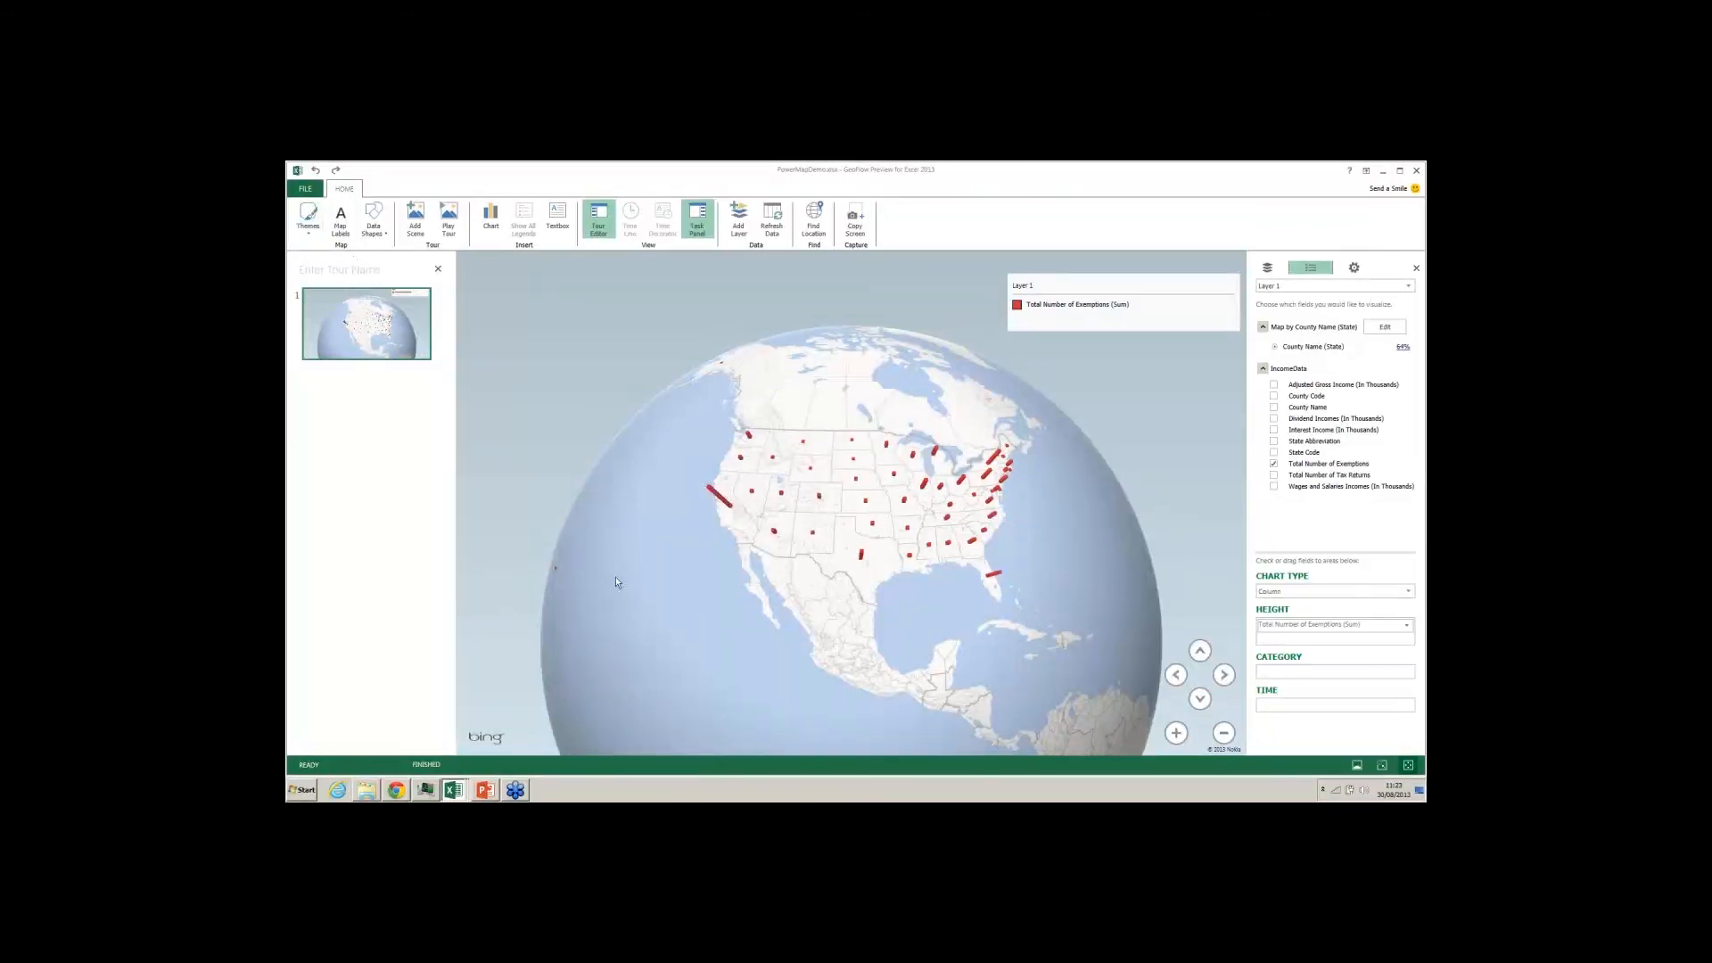
# Turn on map labels and view the globe close enough to read the state names.
pyautogui.click(340, 229)
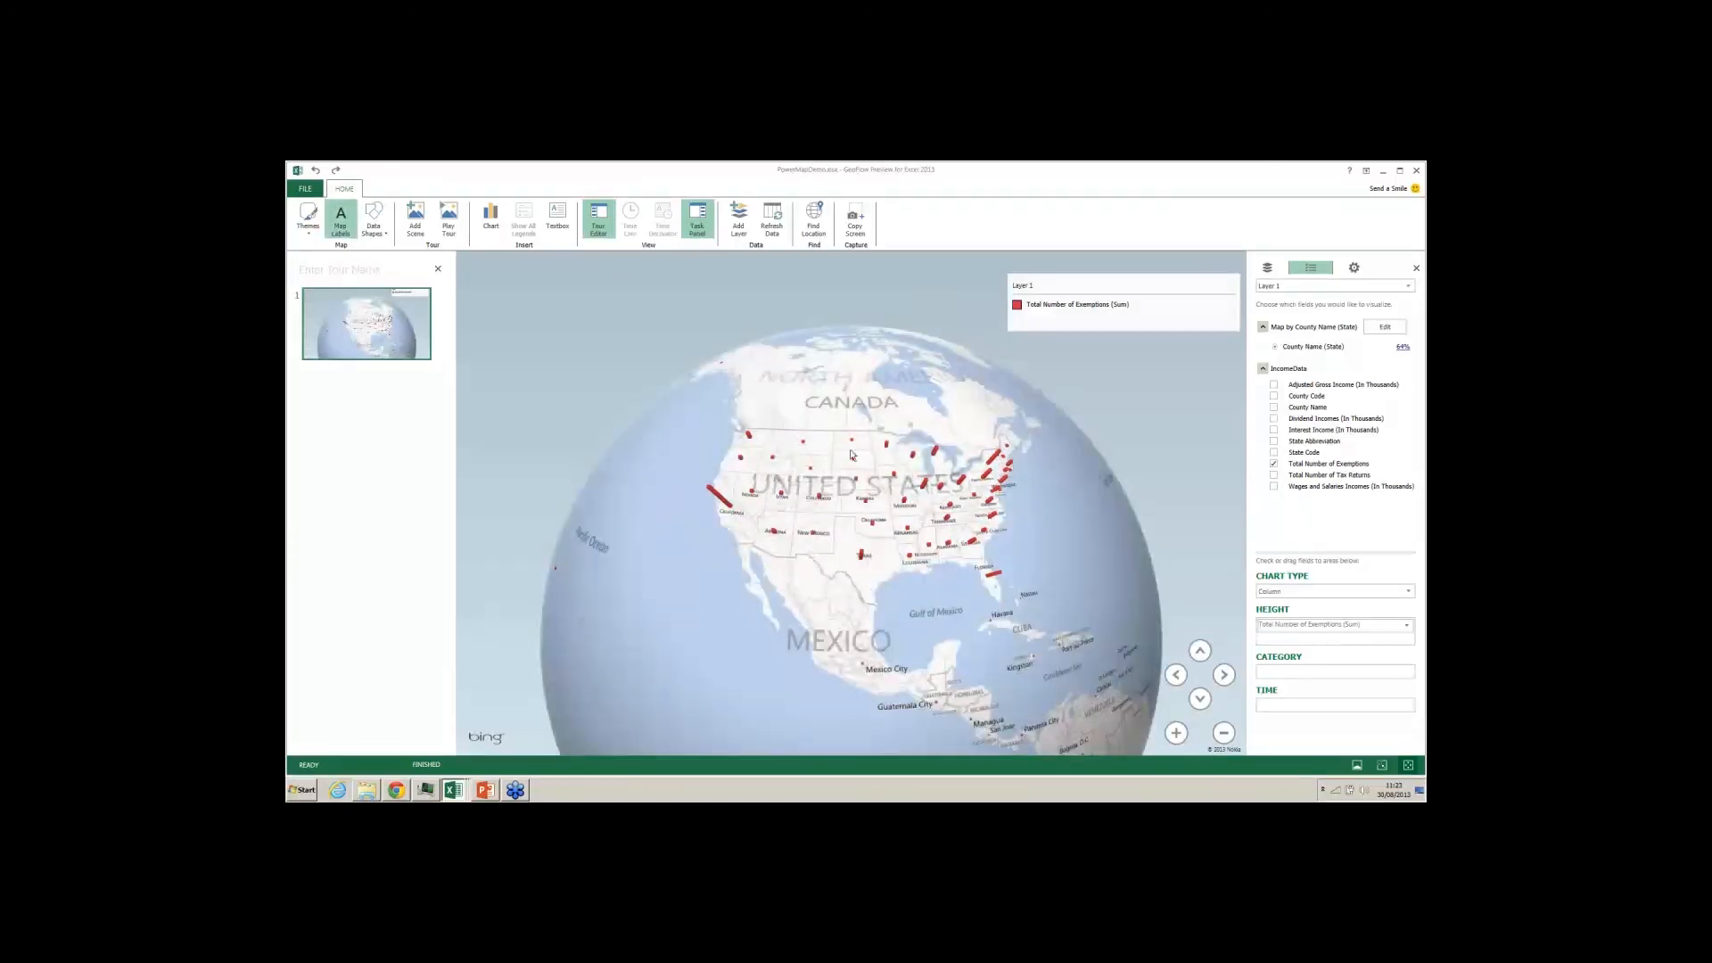
pyautogui.scroll(2, 852, 455)
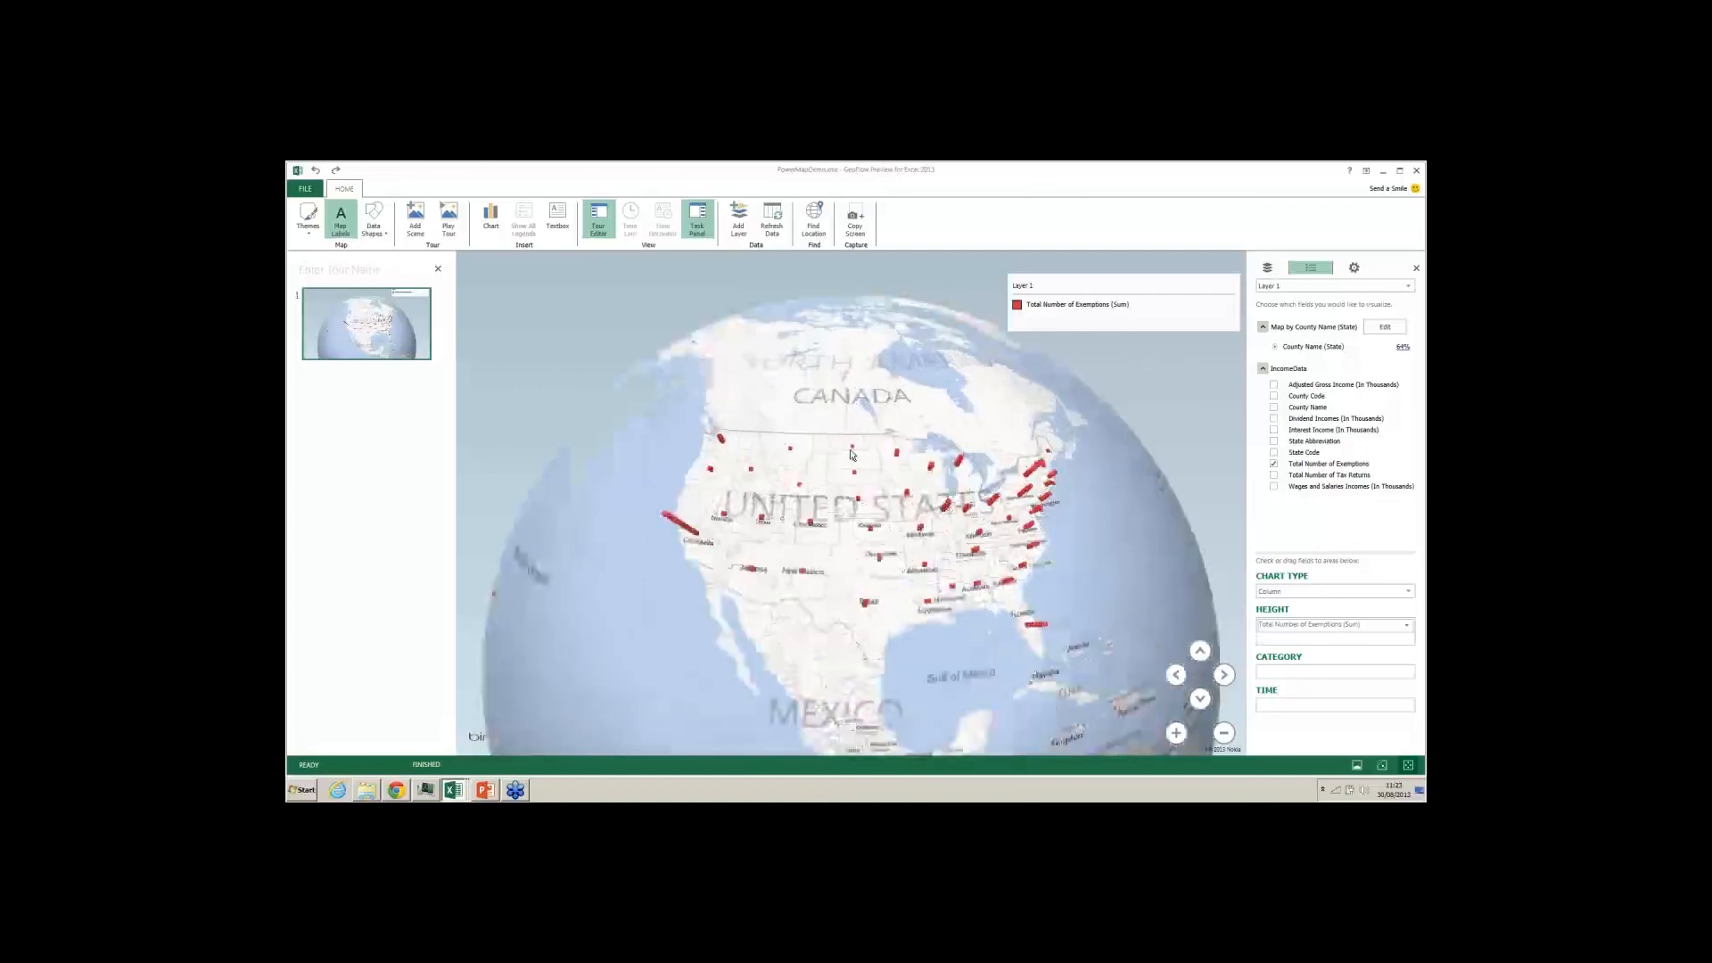
pyautogui.scroll(2, 852, 456)
pyautogui.scroll(2, 833, 508)
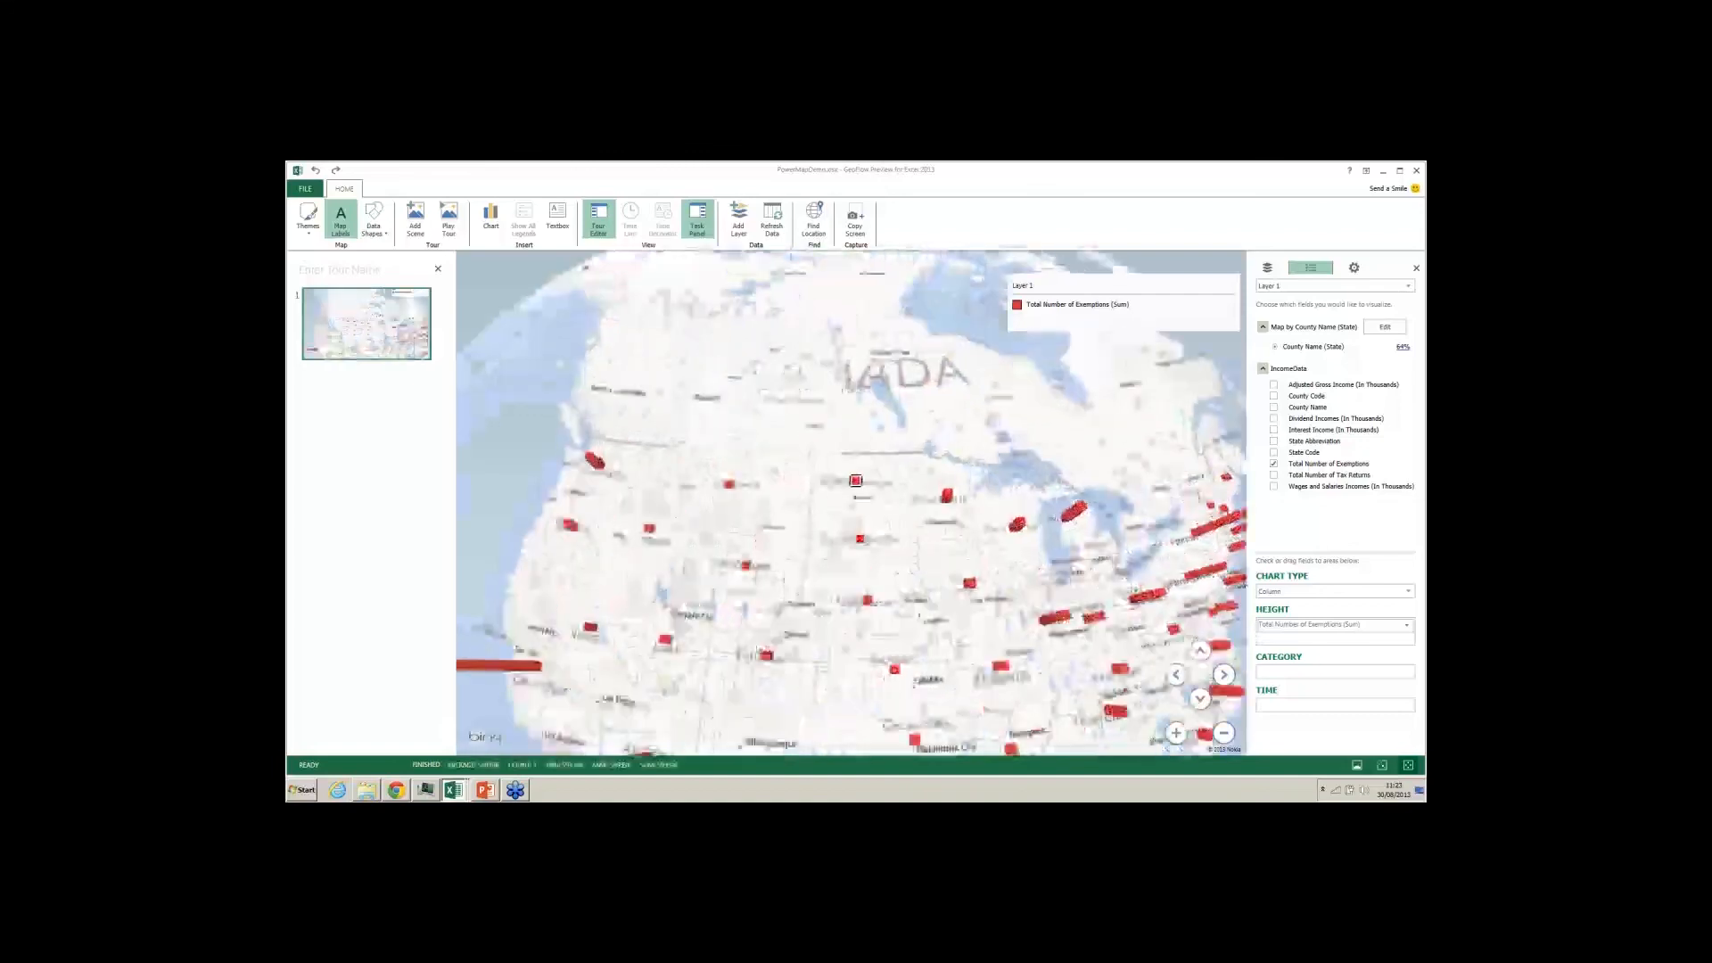
pyautogui.scroll(-3, 745, 559)
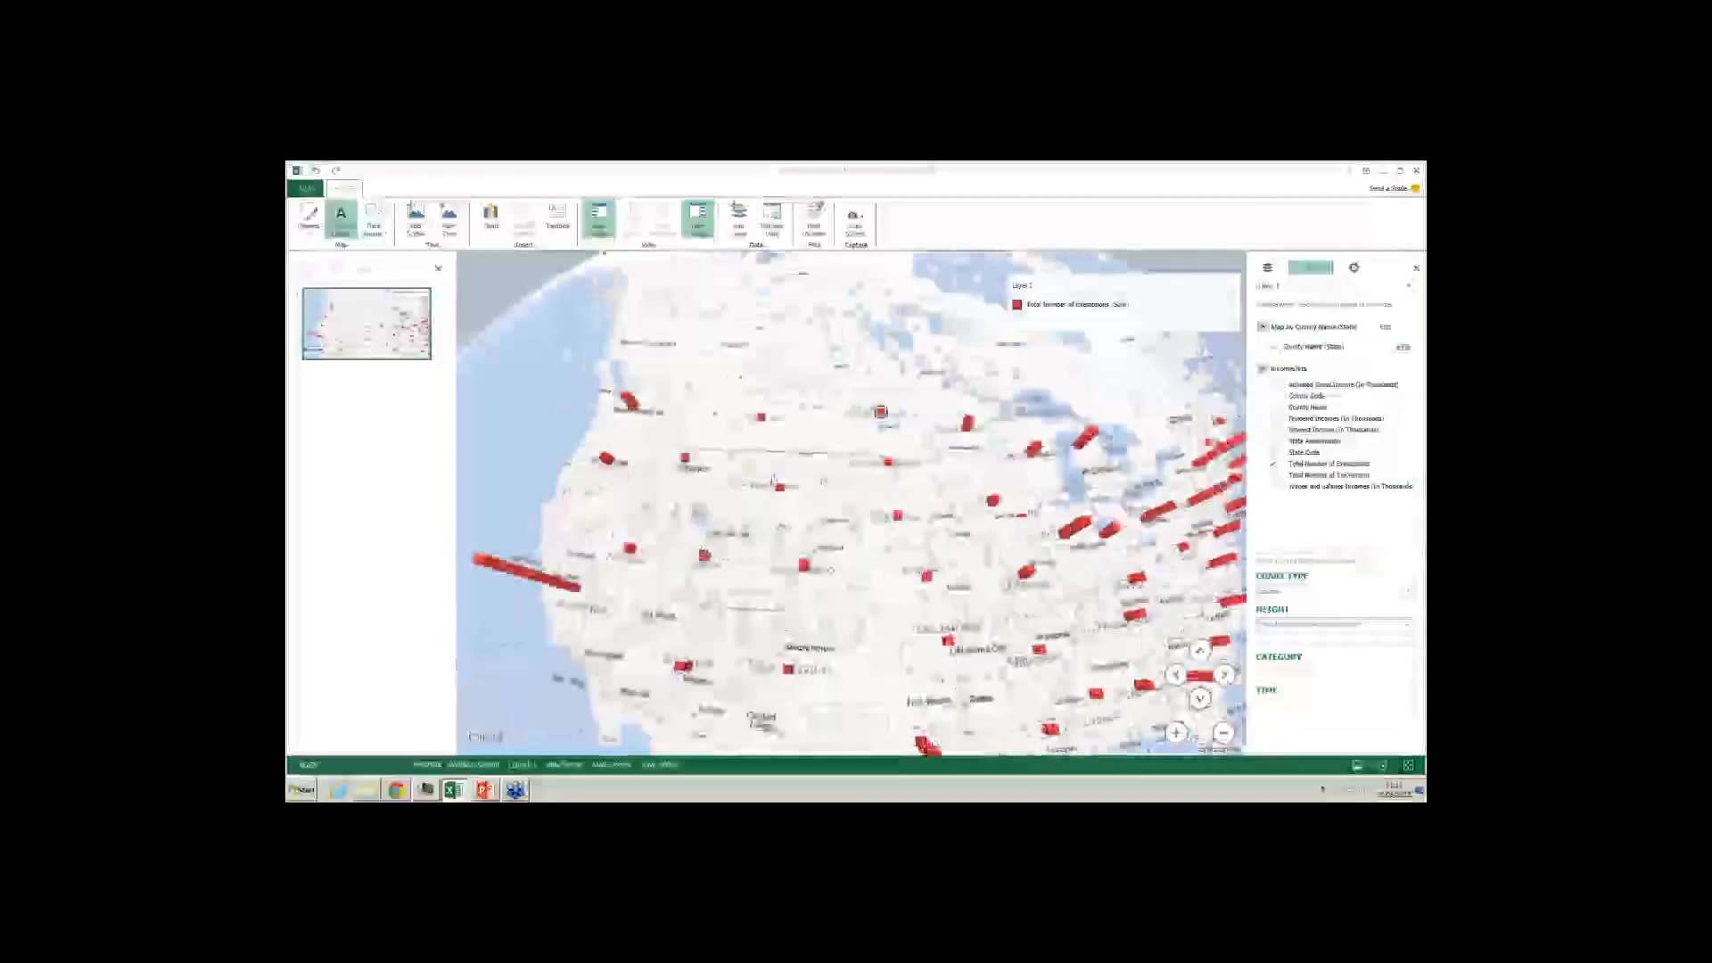
# Try the triangle data shape for the exemption columns and return them to the square shape.
pyautogui.click(374, 218)
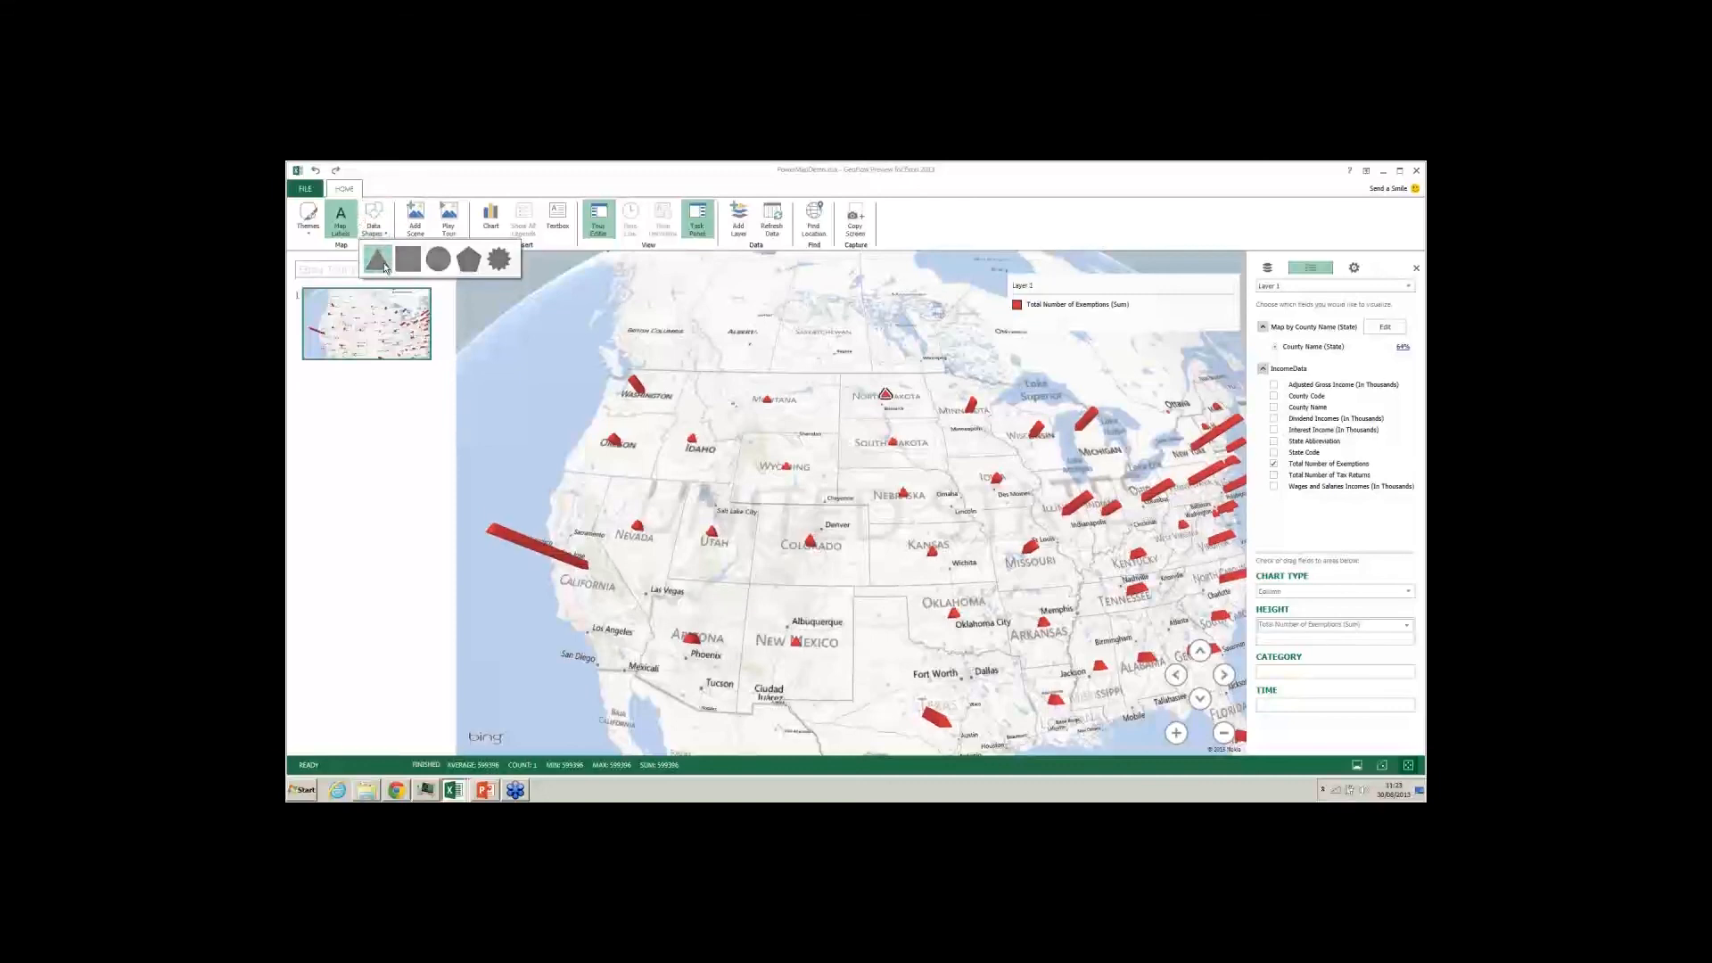
pyautogui.click(382, 264)
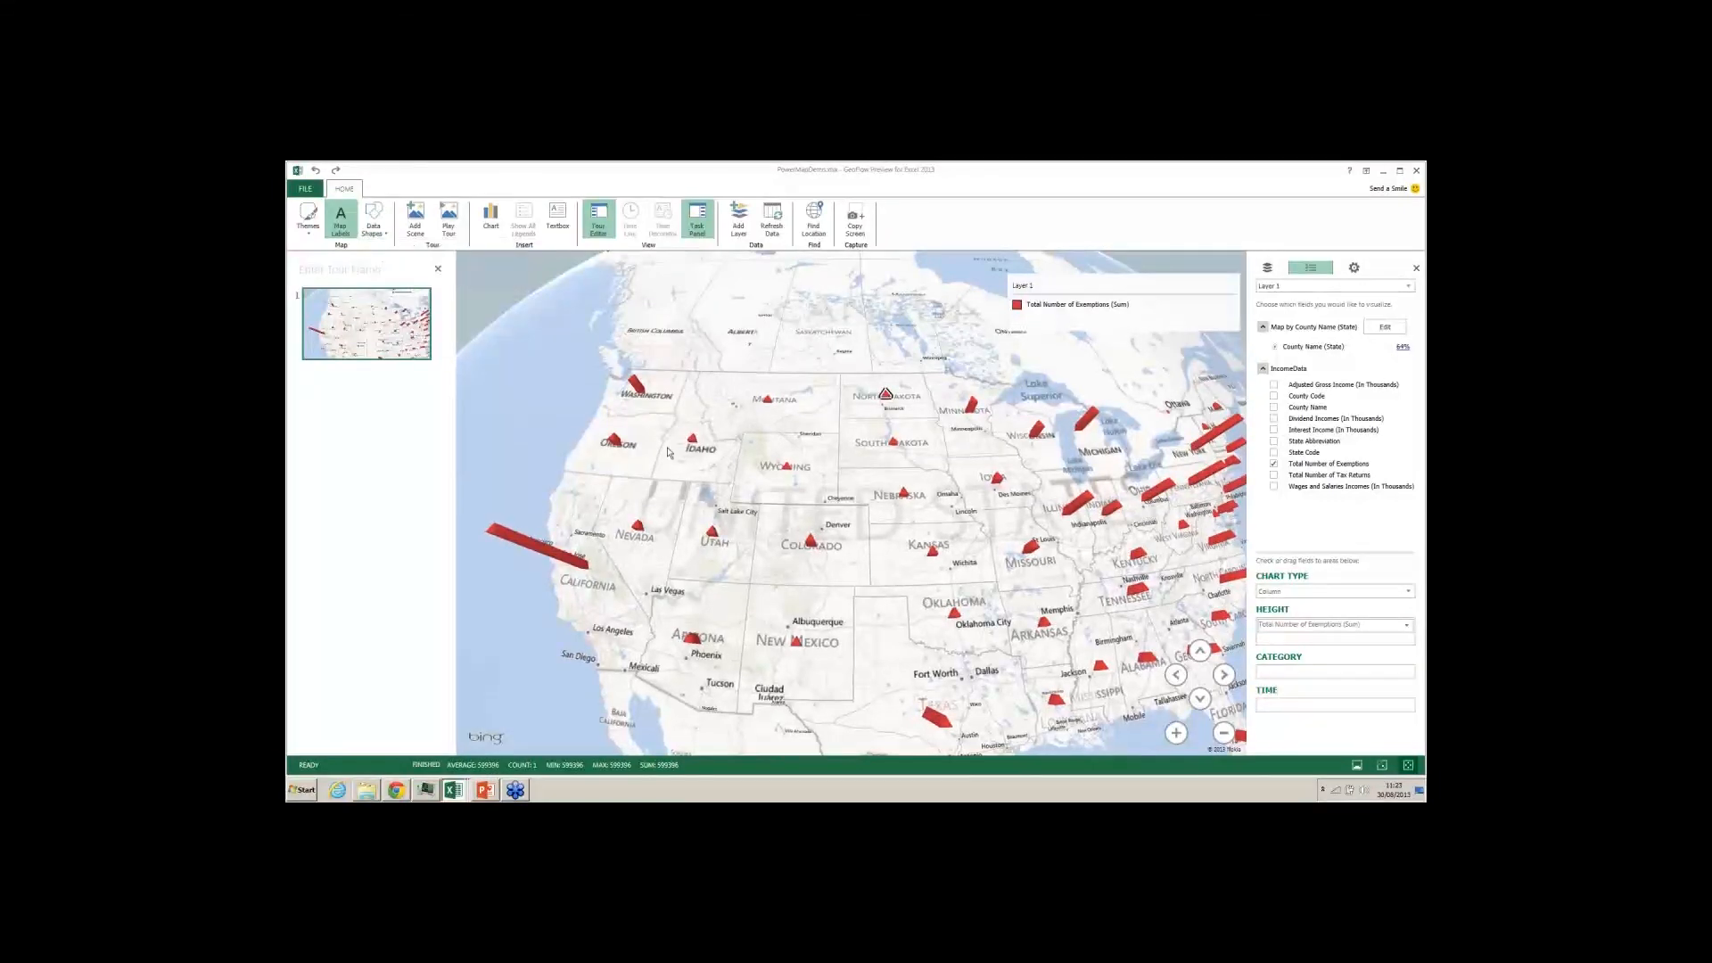
pyautogui.moveTo(667, 452); pyautogui.dragTo(752, 468)
pyautogui.moveTo(999, 479); pyautogui.dragTo(841, 465)
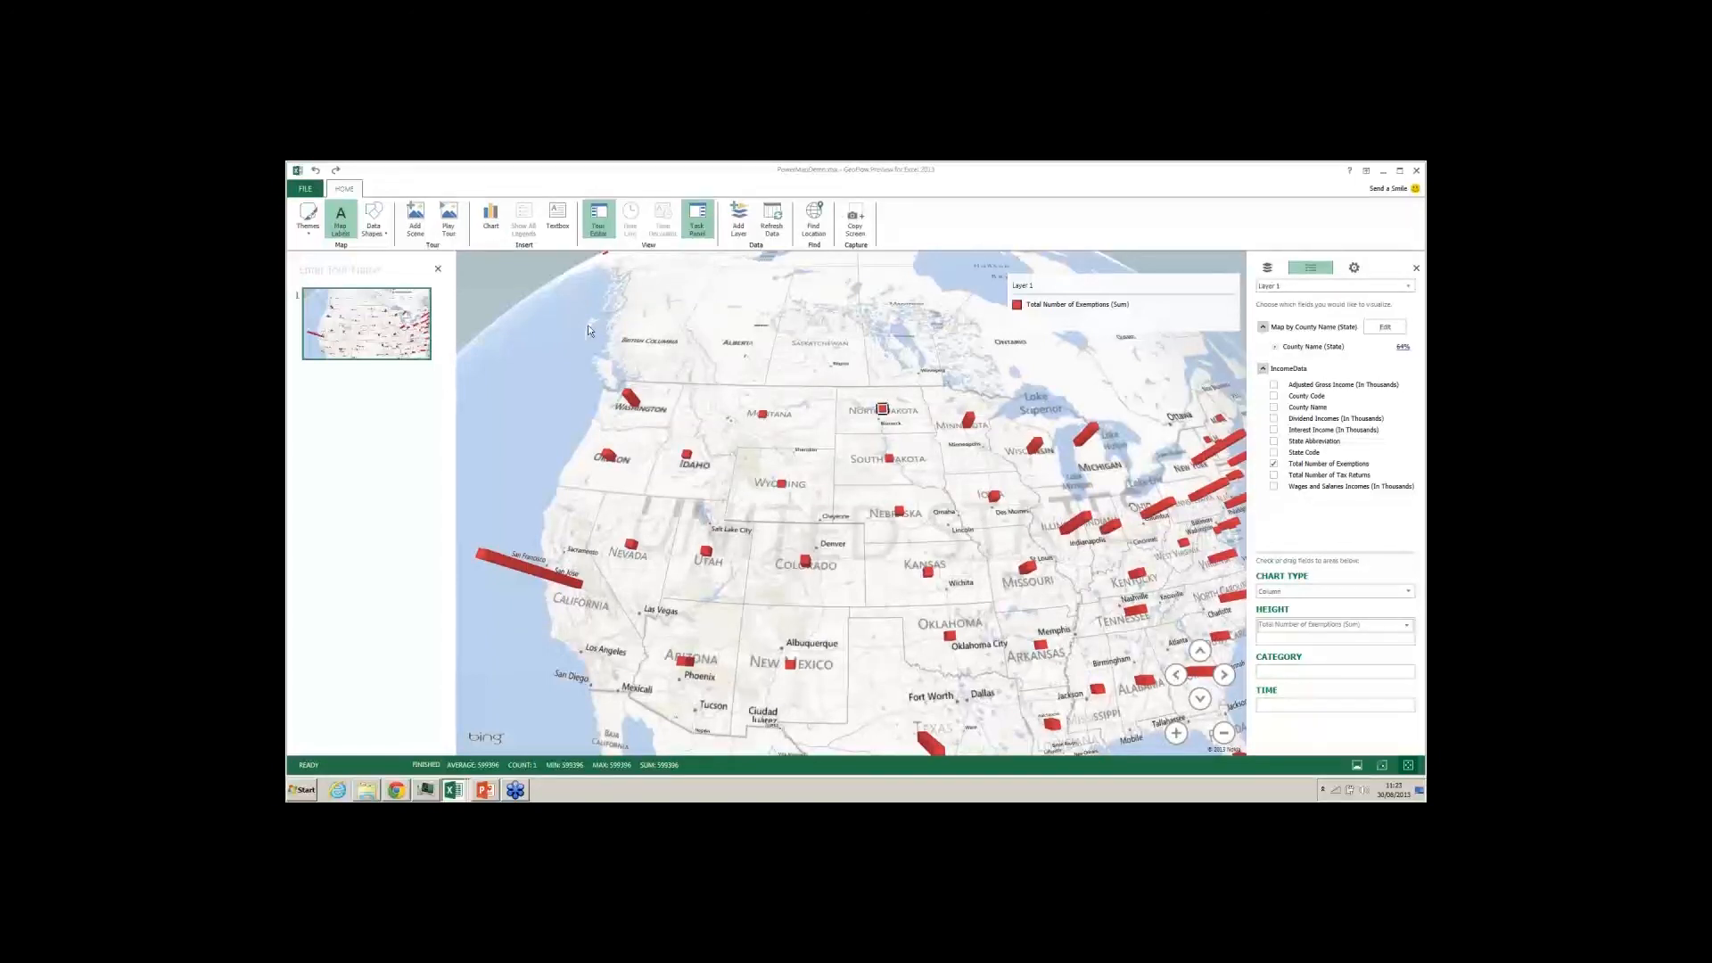
# Insert a chart ranking the top 100 locations by Total Number of Exemptions over the map.
pyautogui.moveTo(594, 310); pyautogui.dragTo(510, 240)
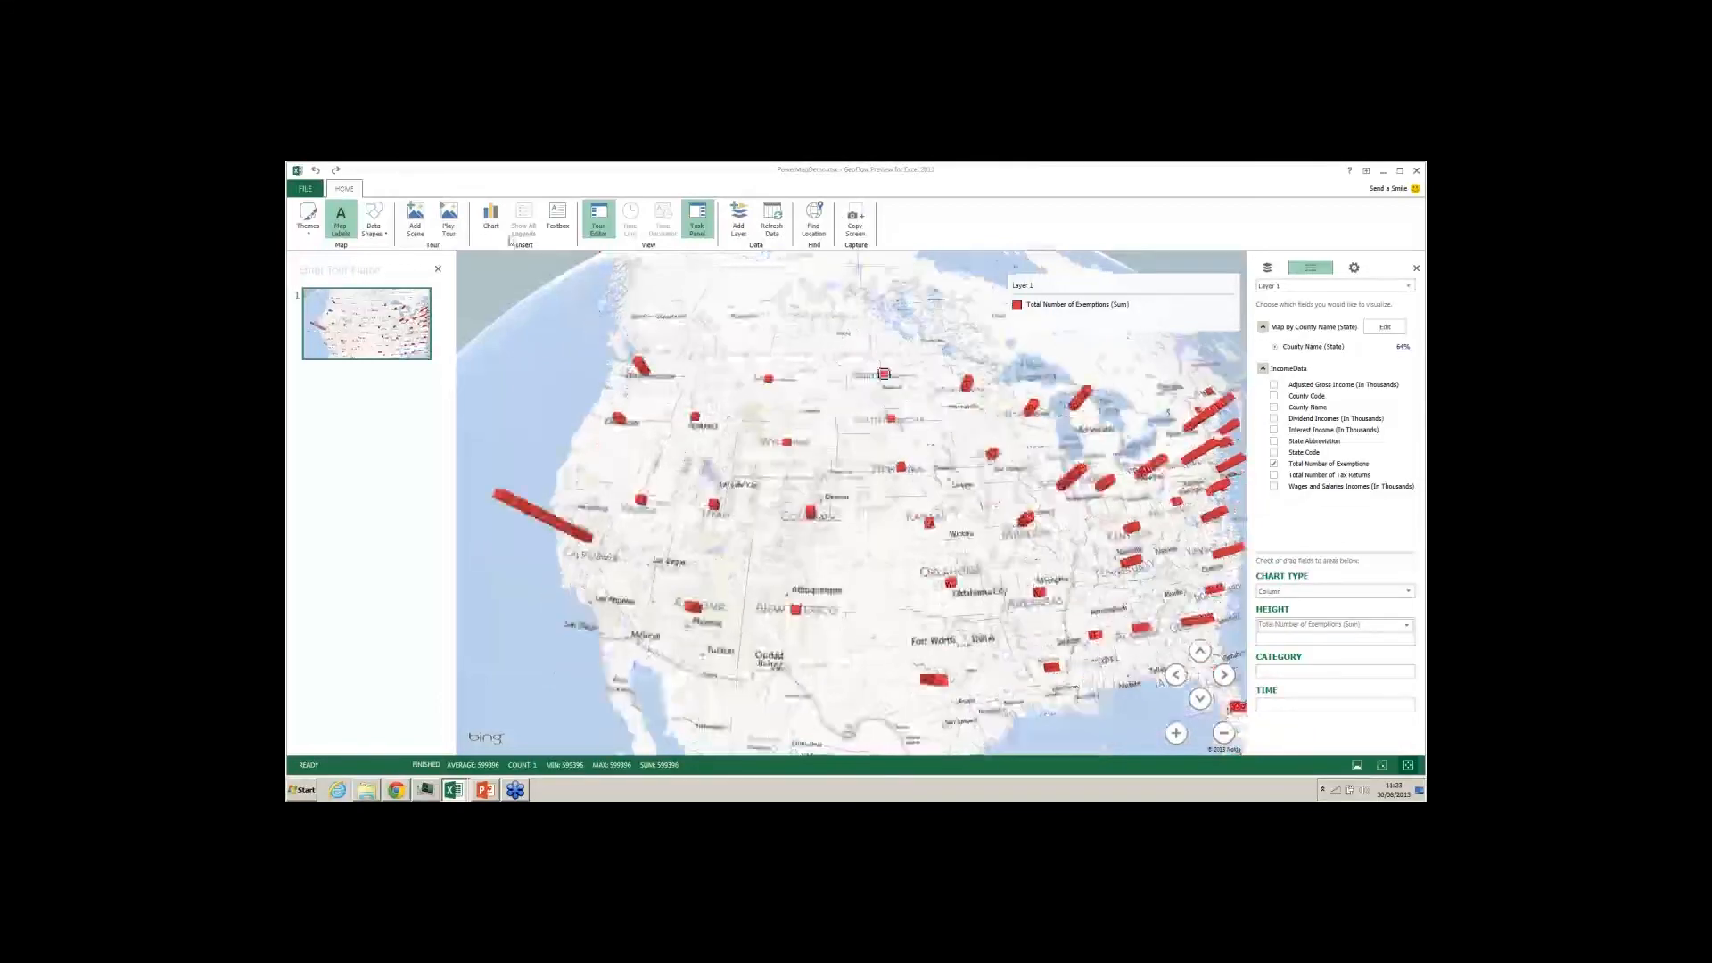
pyautogui.click(494, 223)
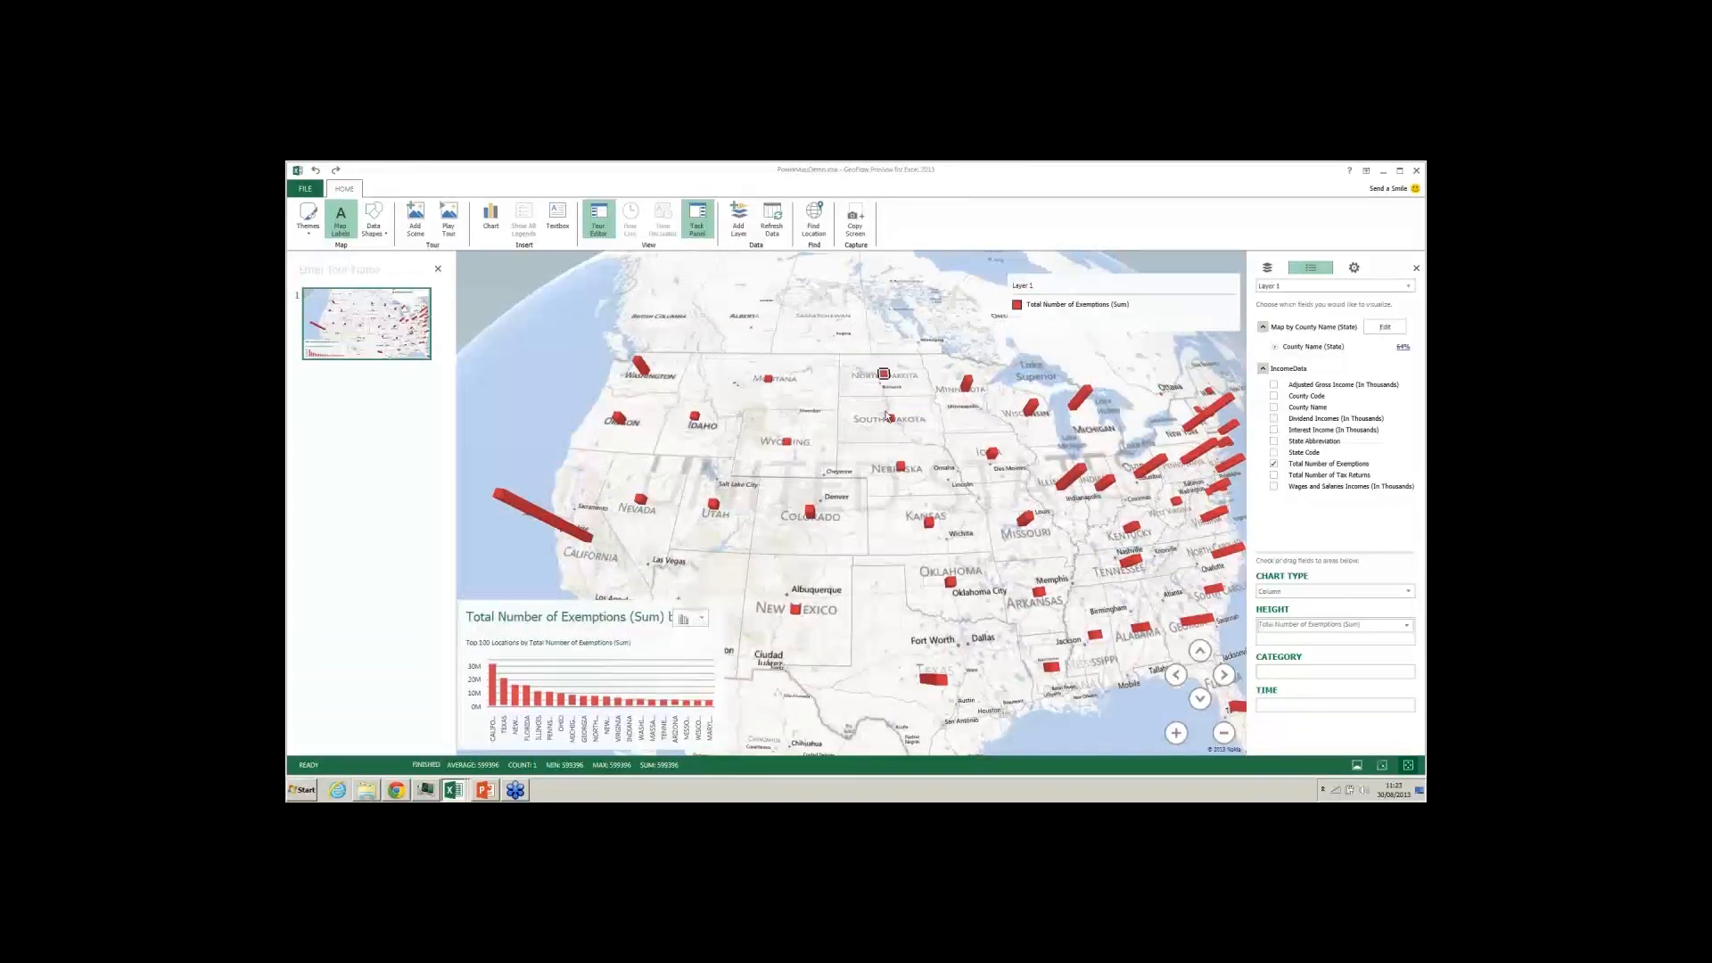
pyautogui.moveTo(900, 398); pyautogui.dragTo(889, 346)
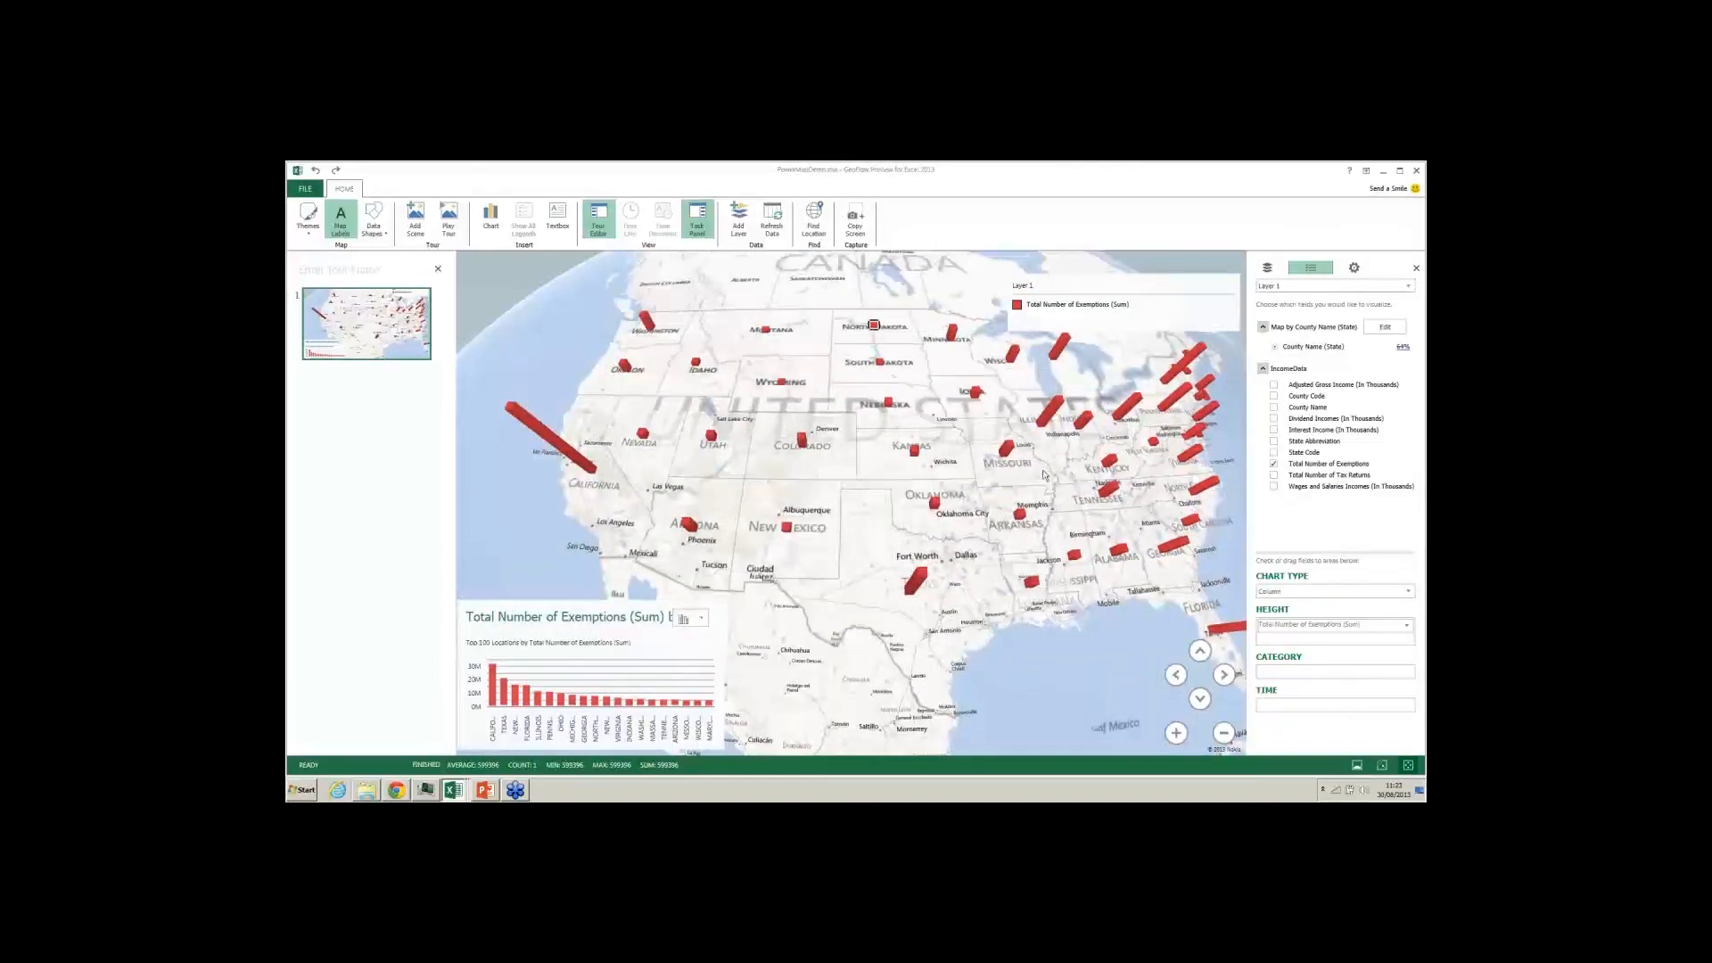
pyautogui.moveTo(1045, 475); pyautogui.dragTo(990, 482)
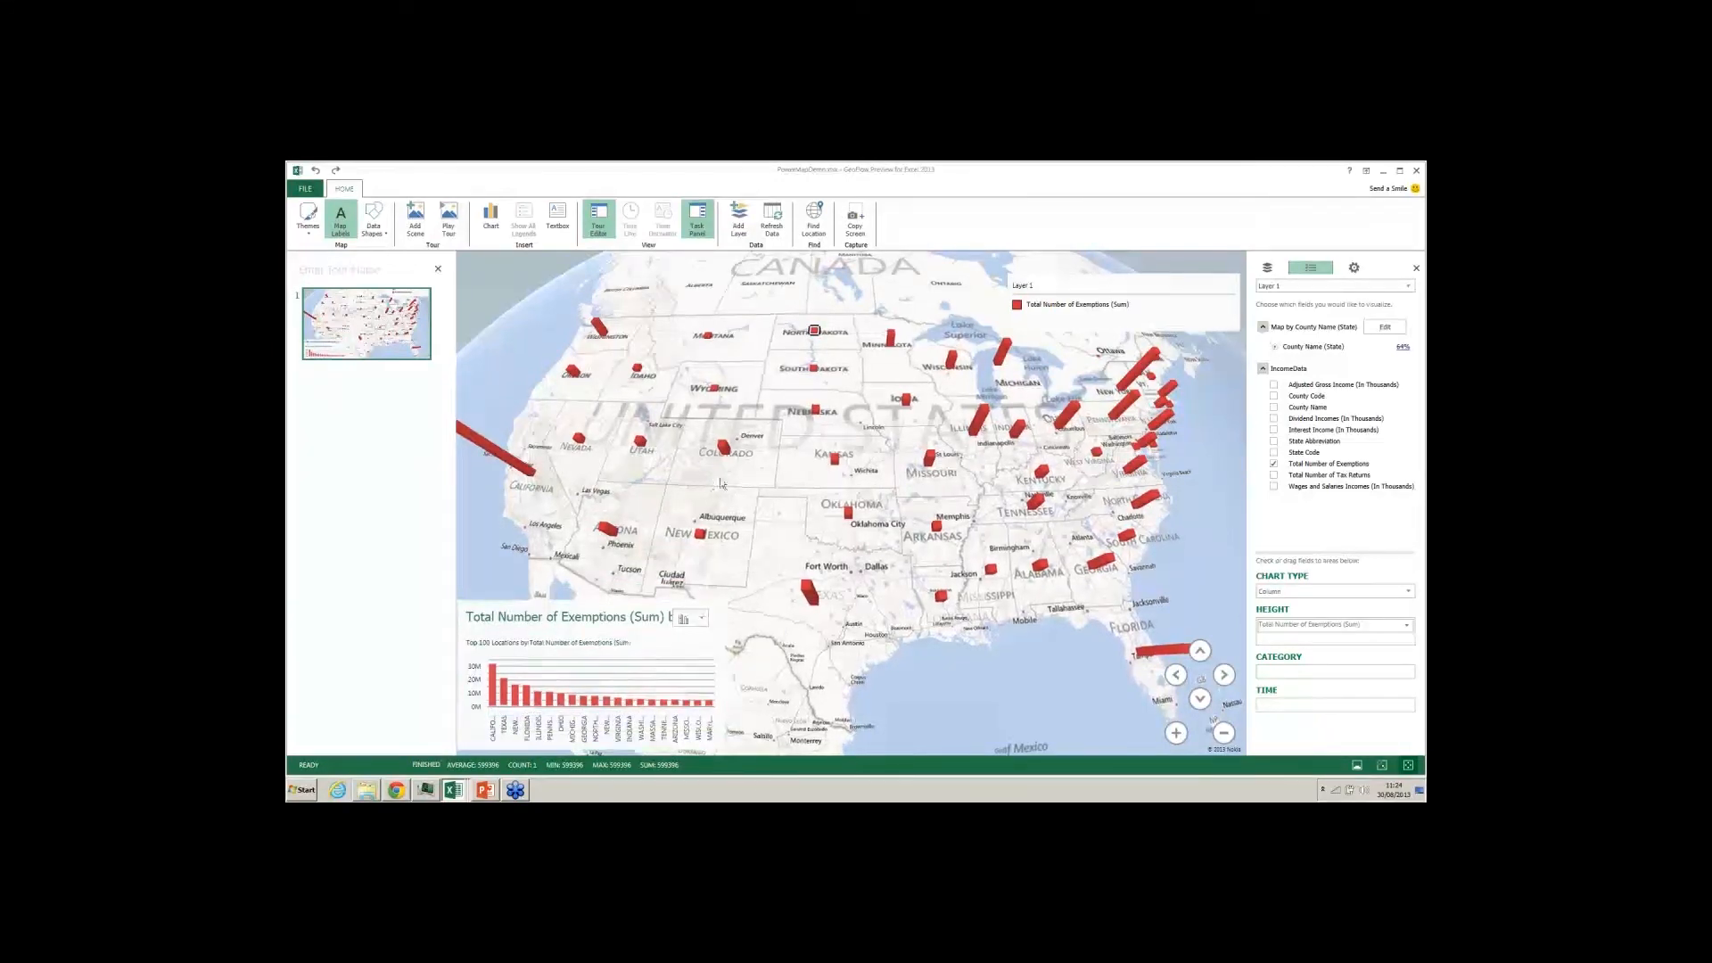
# Use the chart's Pennsylvania and California bars to locate each state's column on the map.
pyautogui.moveTo(721, 483); pyautogui.dragTo(847, 503)
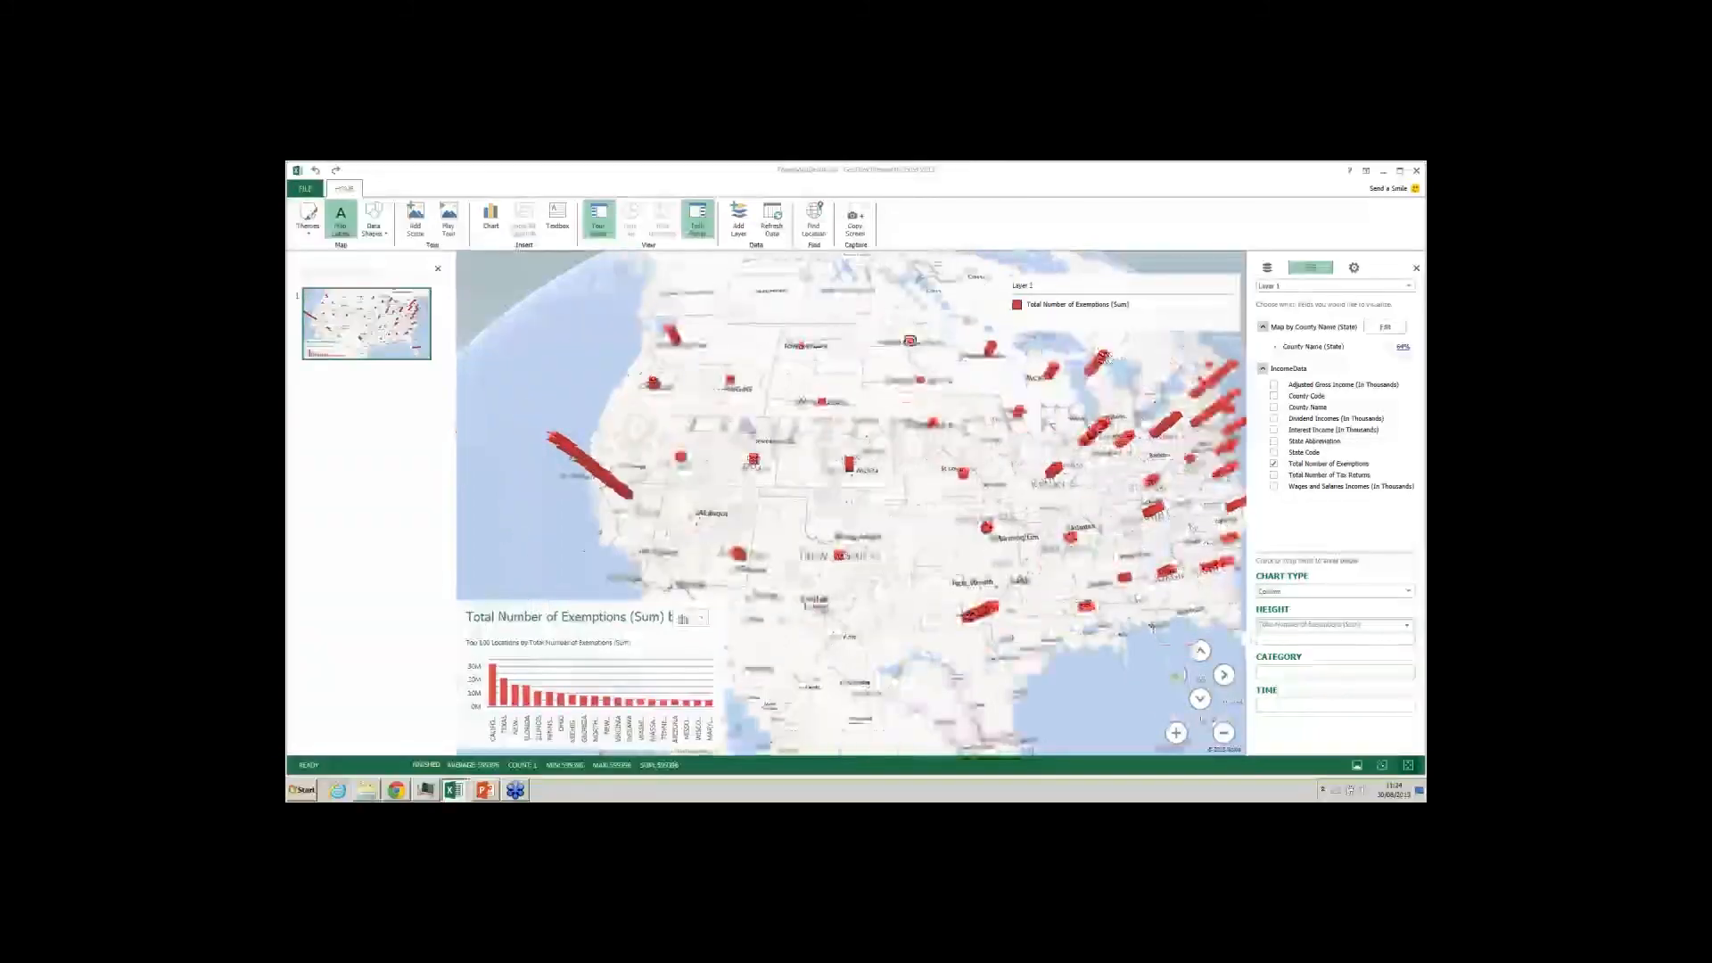
pyautogui.scroll(3, 847, 499)
pyautogui.moveTo(629, 479); pyautogui.dragTo(877, 461)
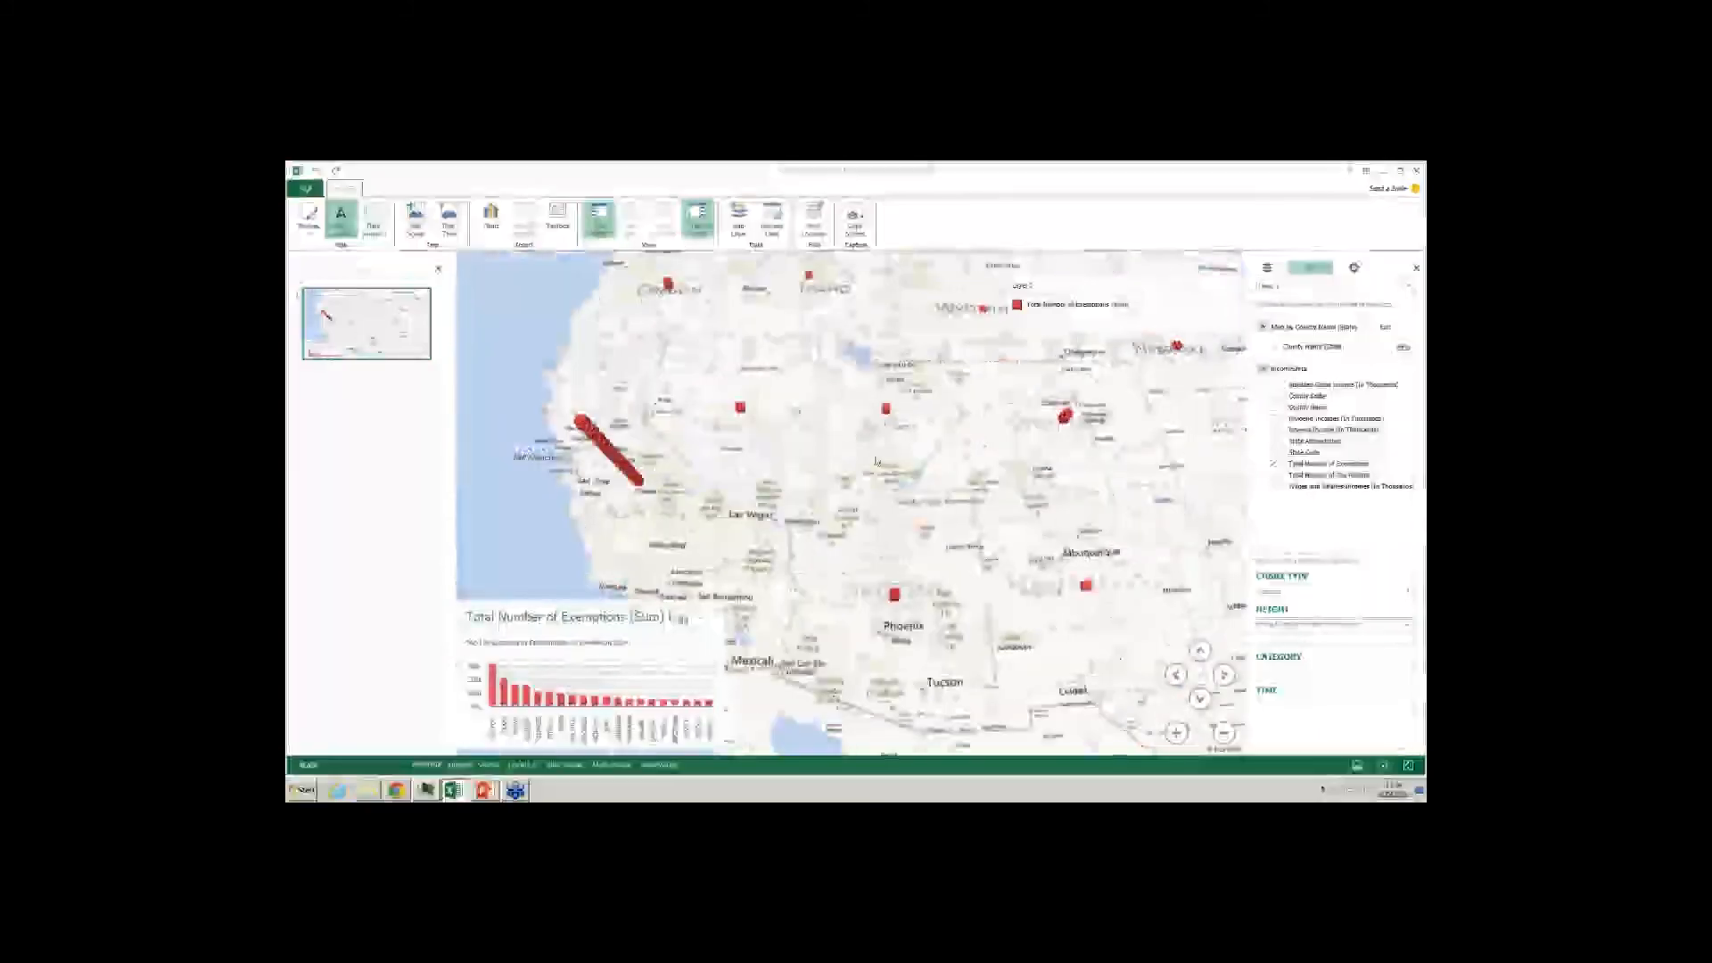
pyautogui.moveTo(550, 712)
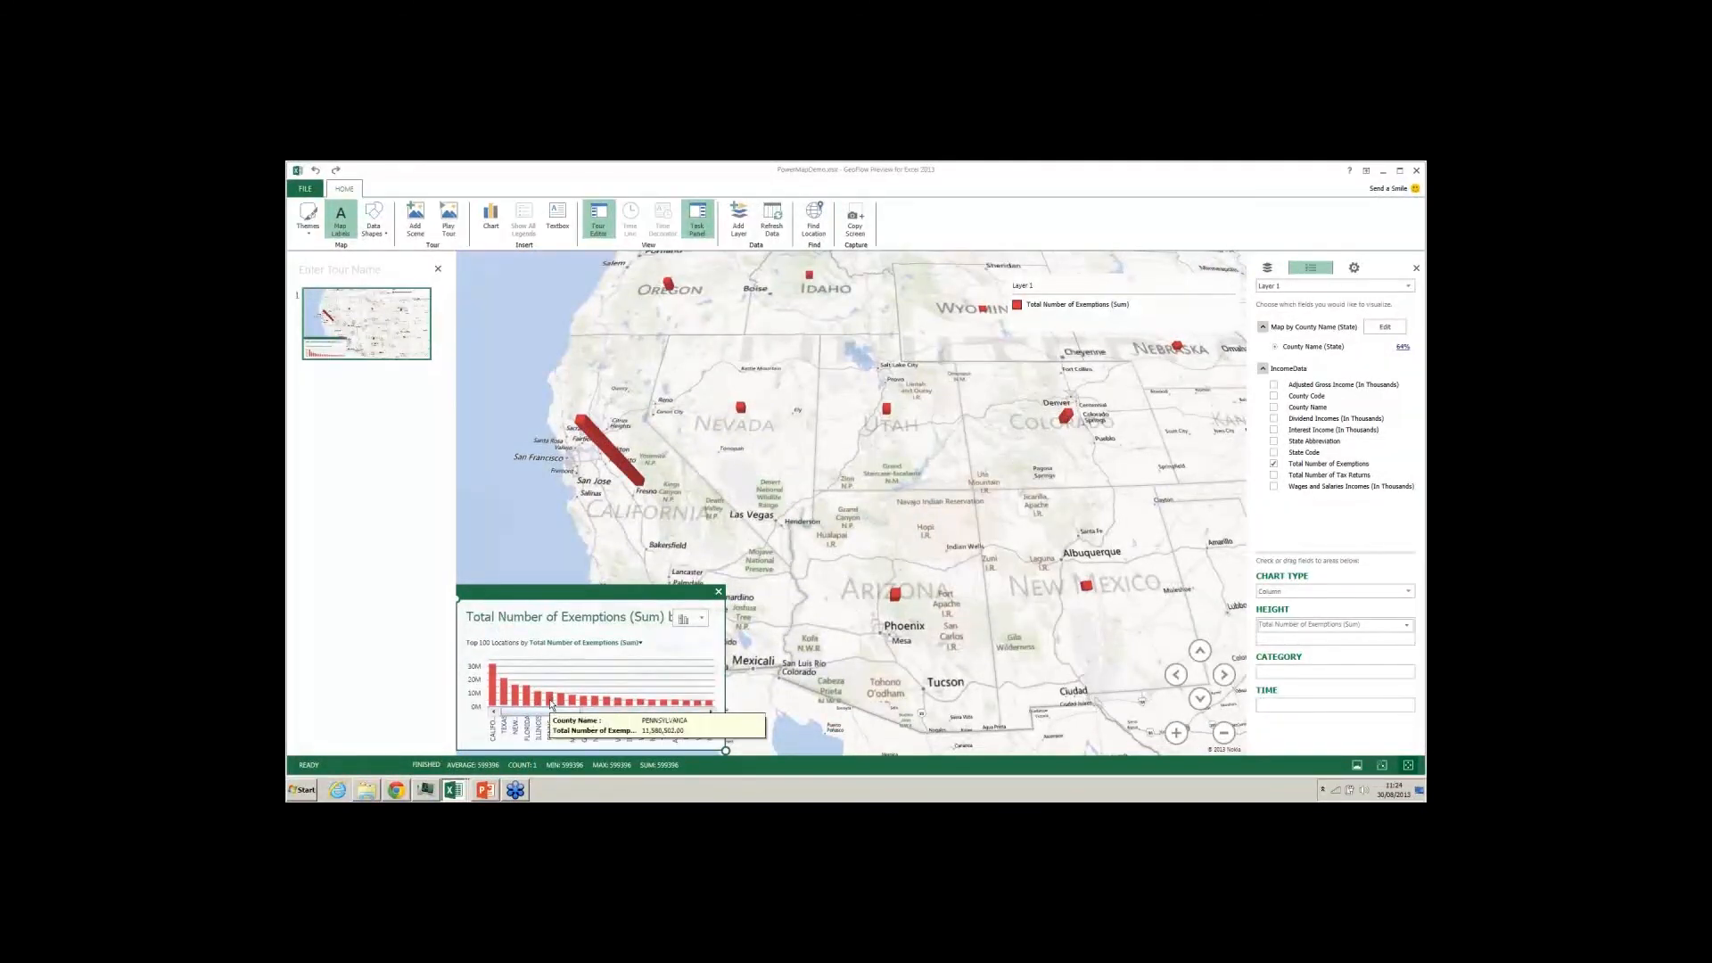
pyautogui.click(550, 703)
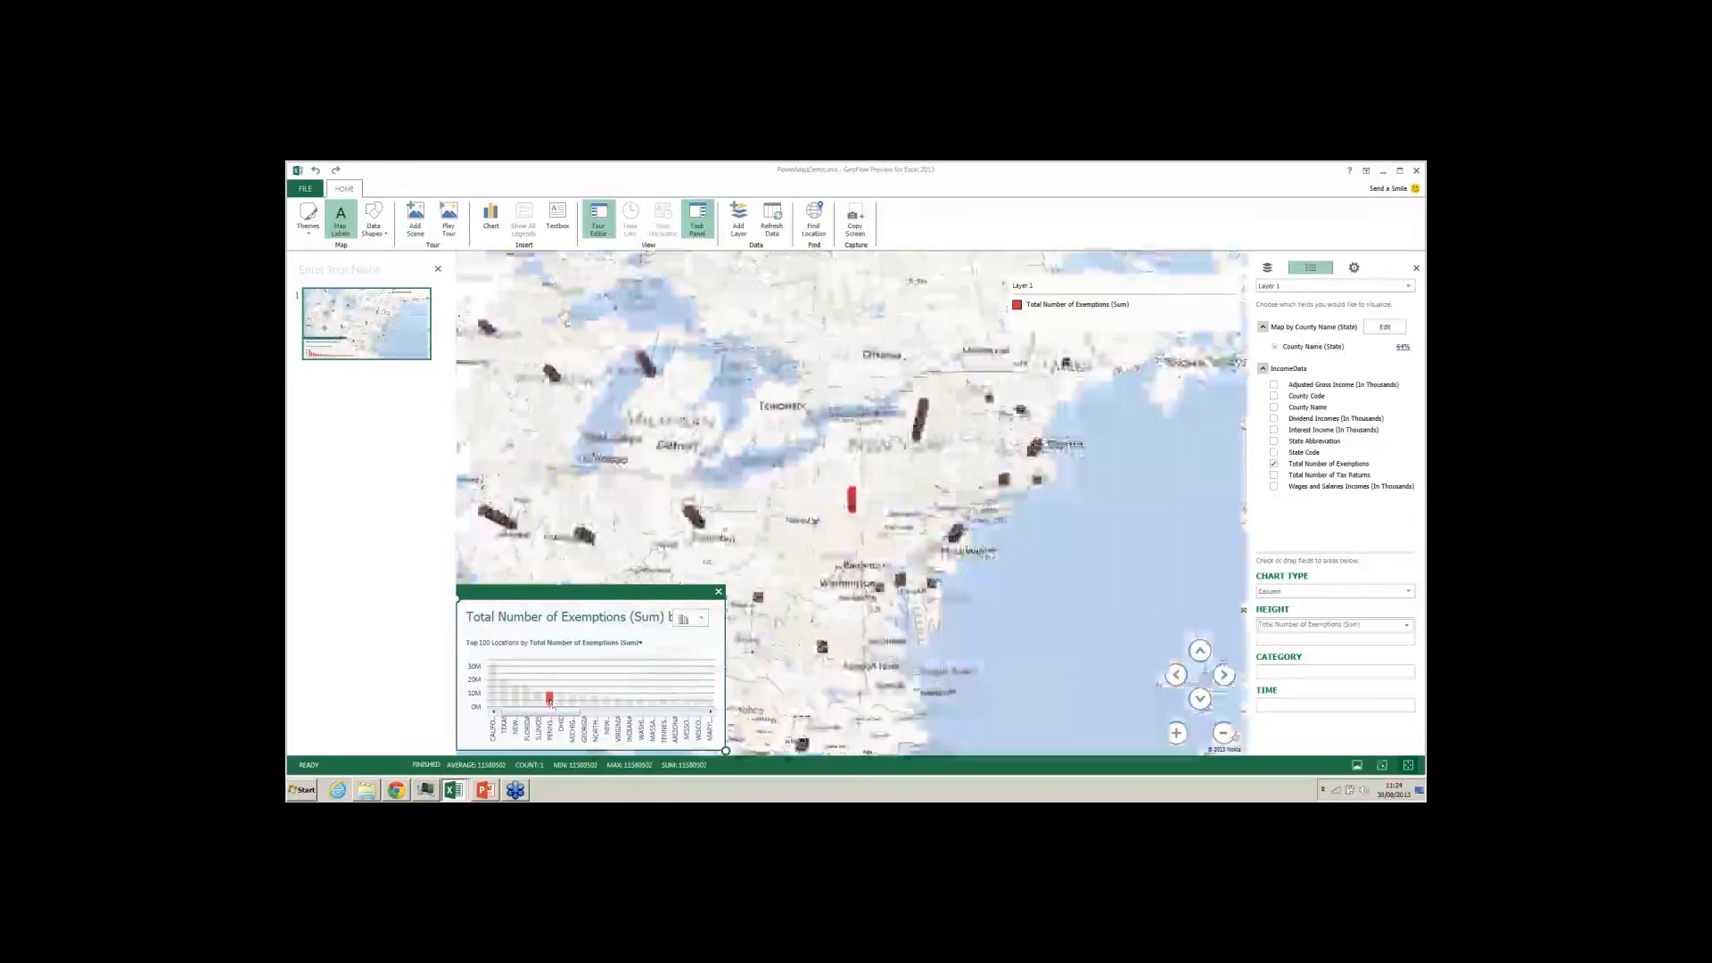
pyautogui.click(493, 692)
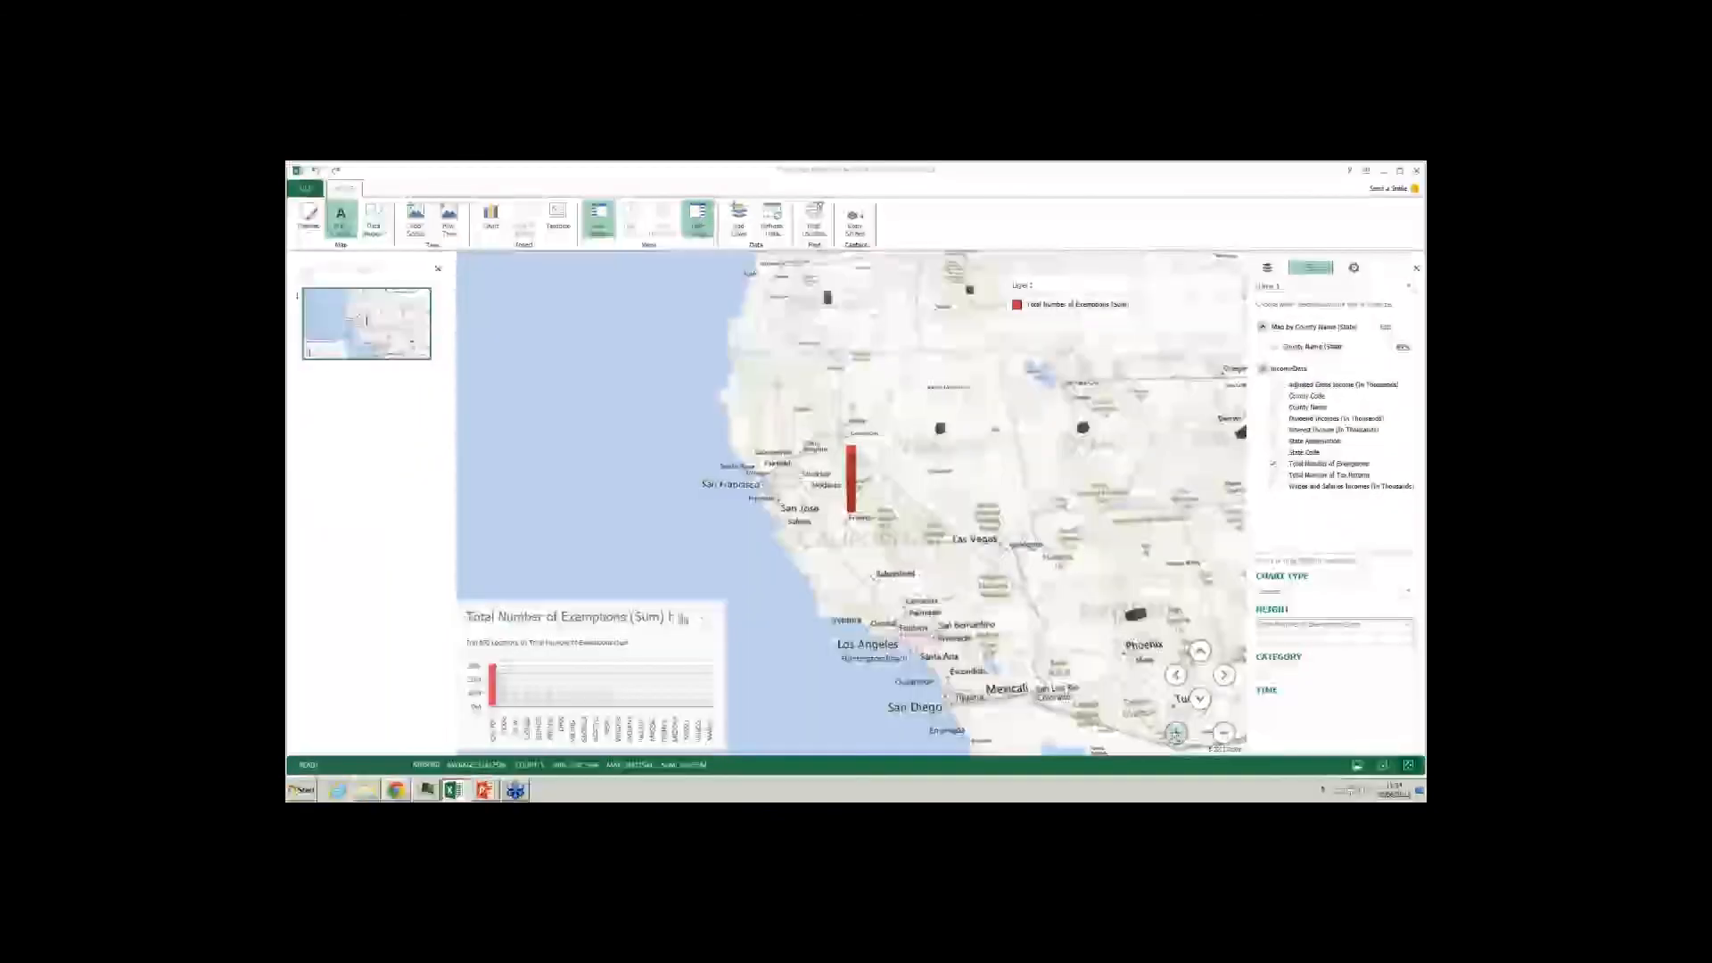
# Bring the whole United States back into view and clear the California selection.
pyautogui.click(1222, 733)
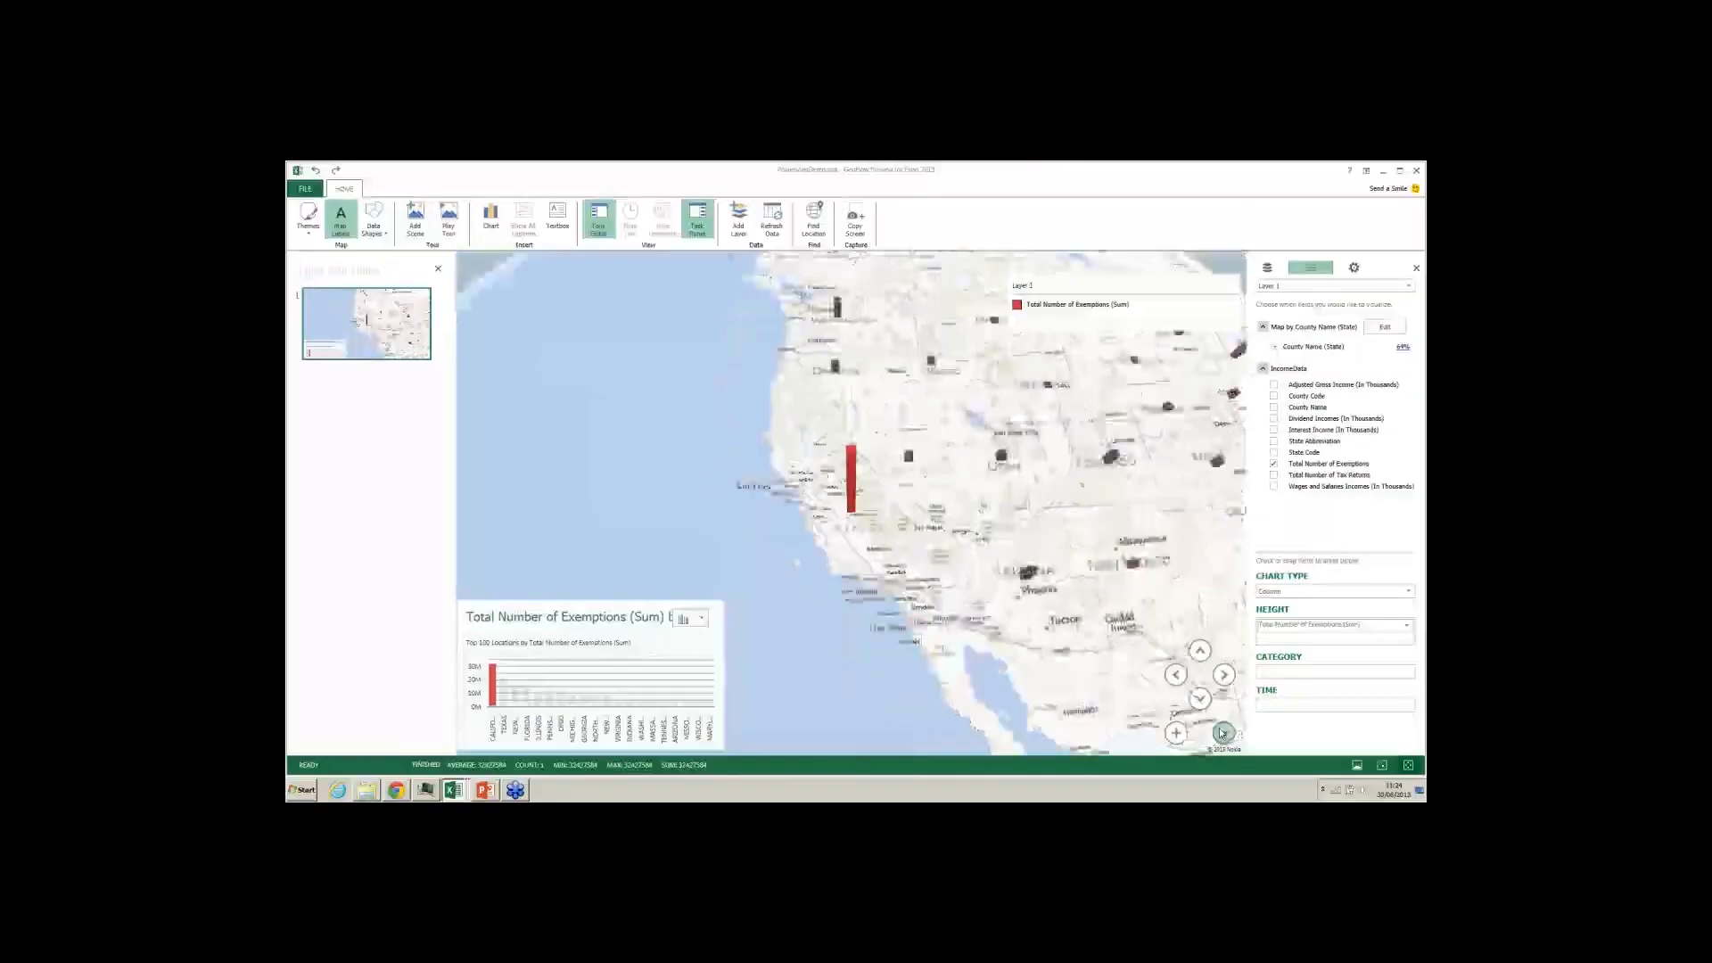
pyautogui.moveTo(1136, 580); pyautogui.dragTo(962, 544)
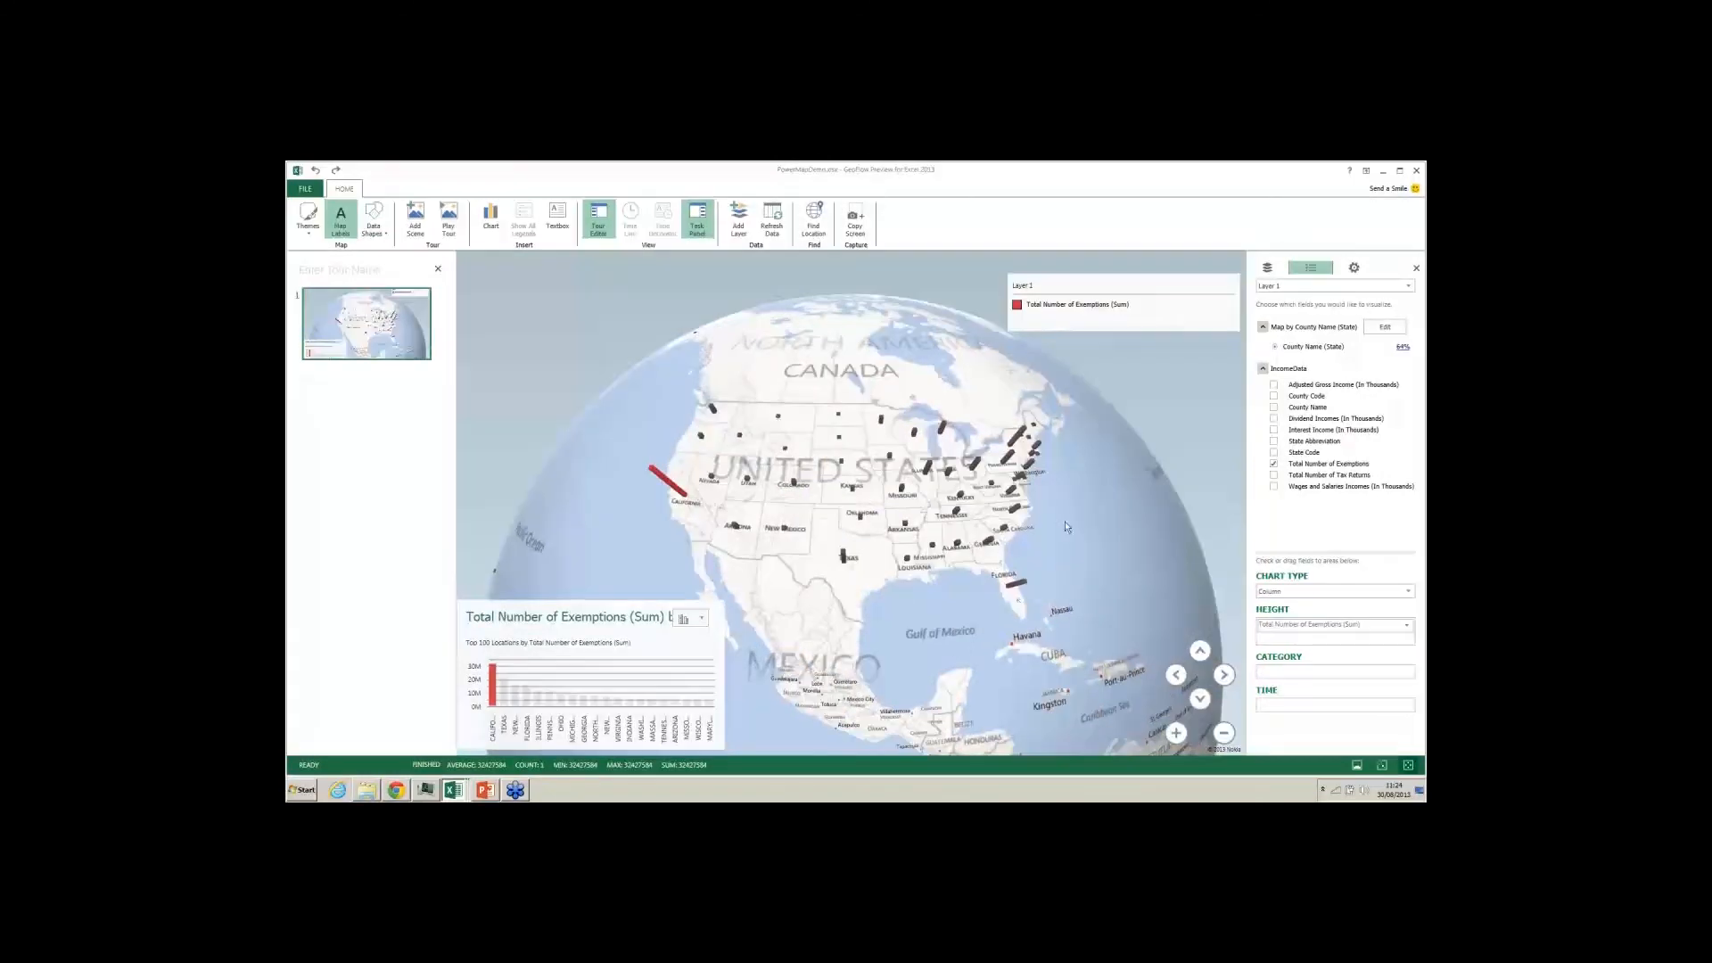
pyautogui.click(617, 377)
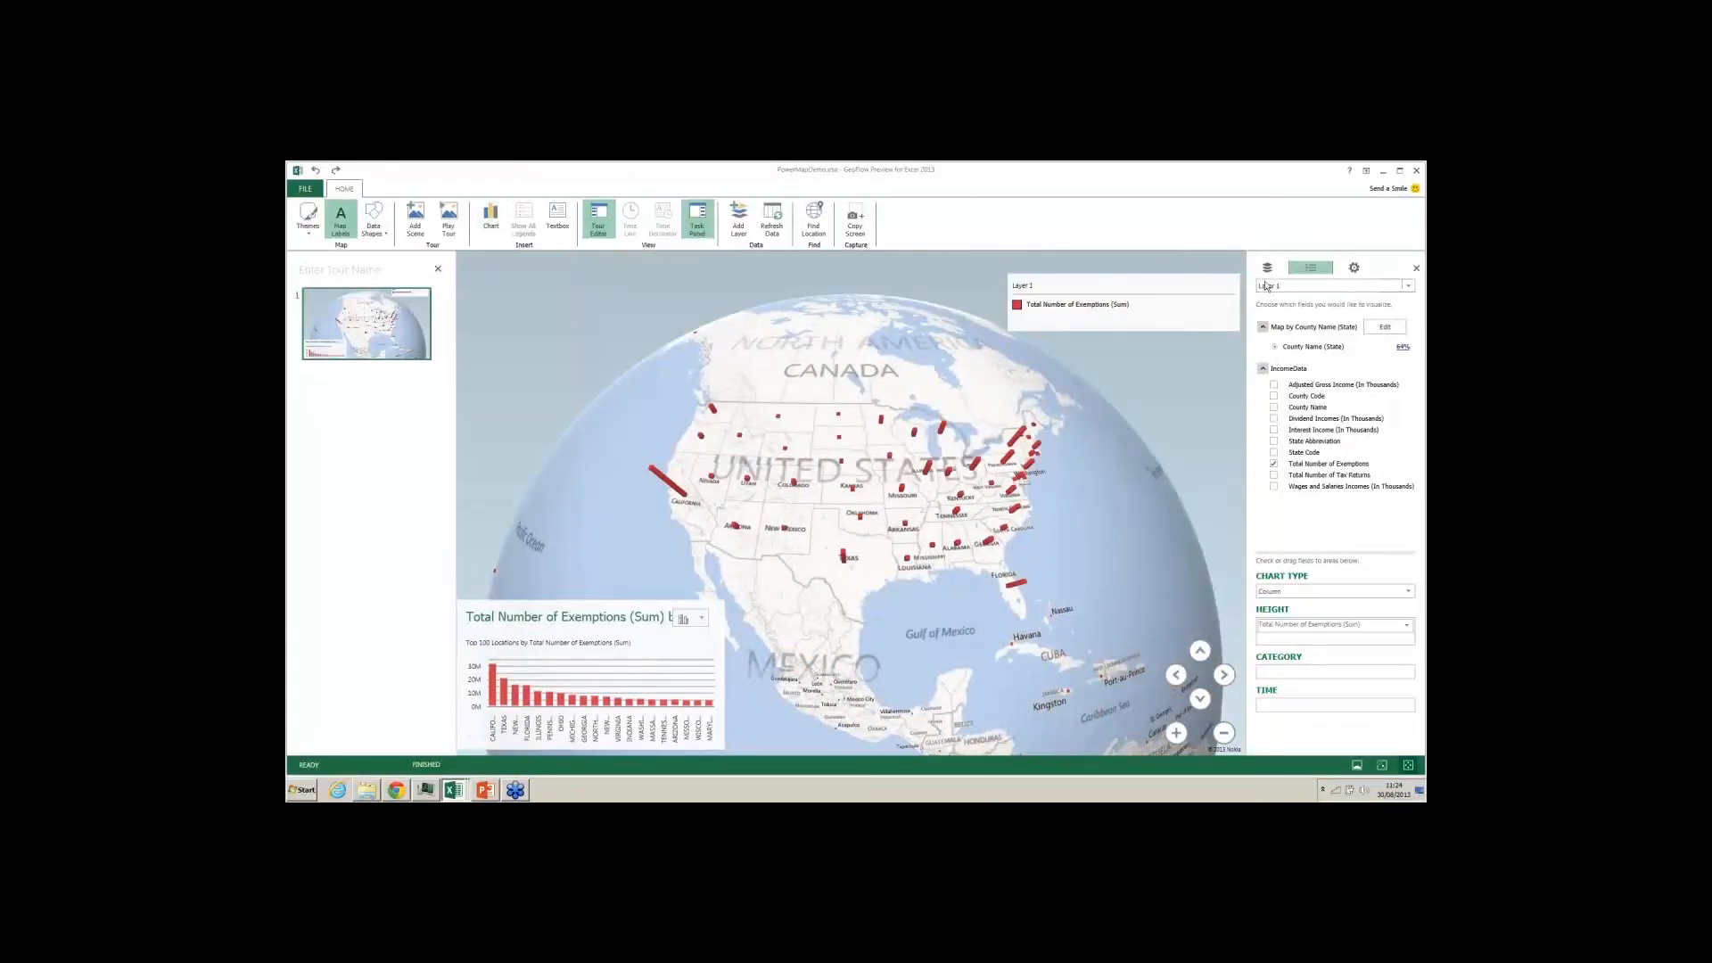
# Remove the Layer 1 legend, try restoring it with Show All Legends, and remove it again.
pyautogui.click(1234, 269)
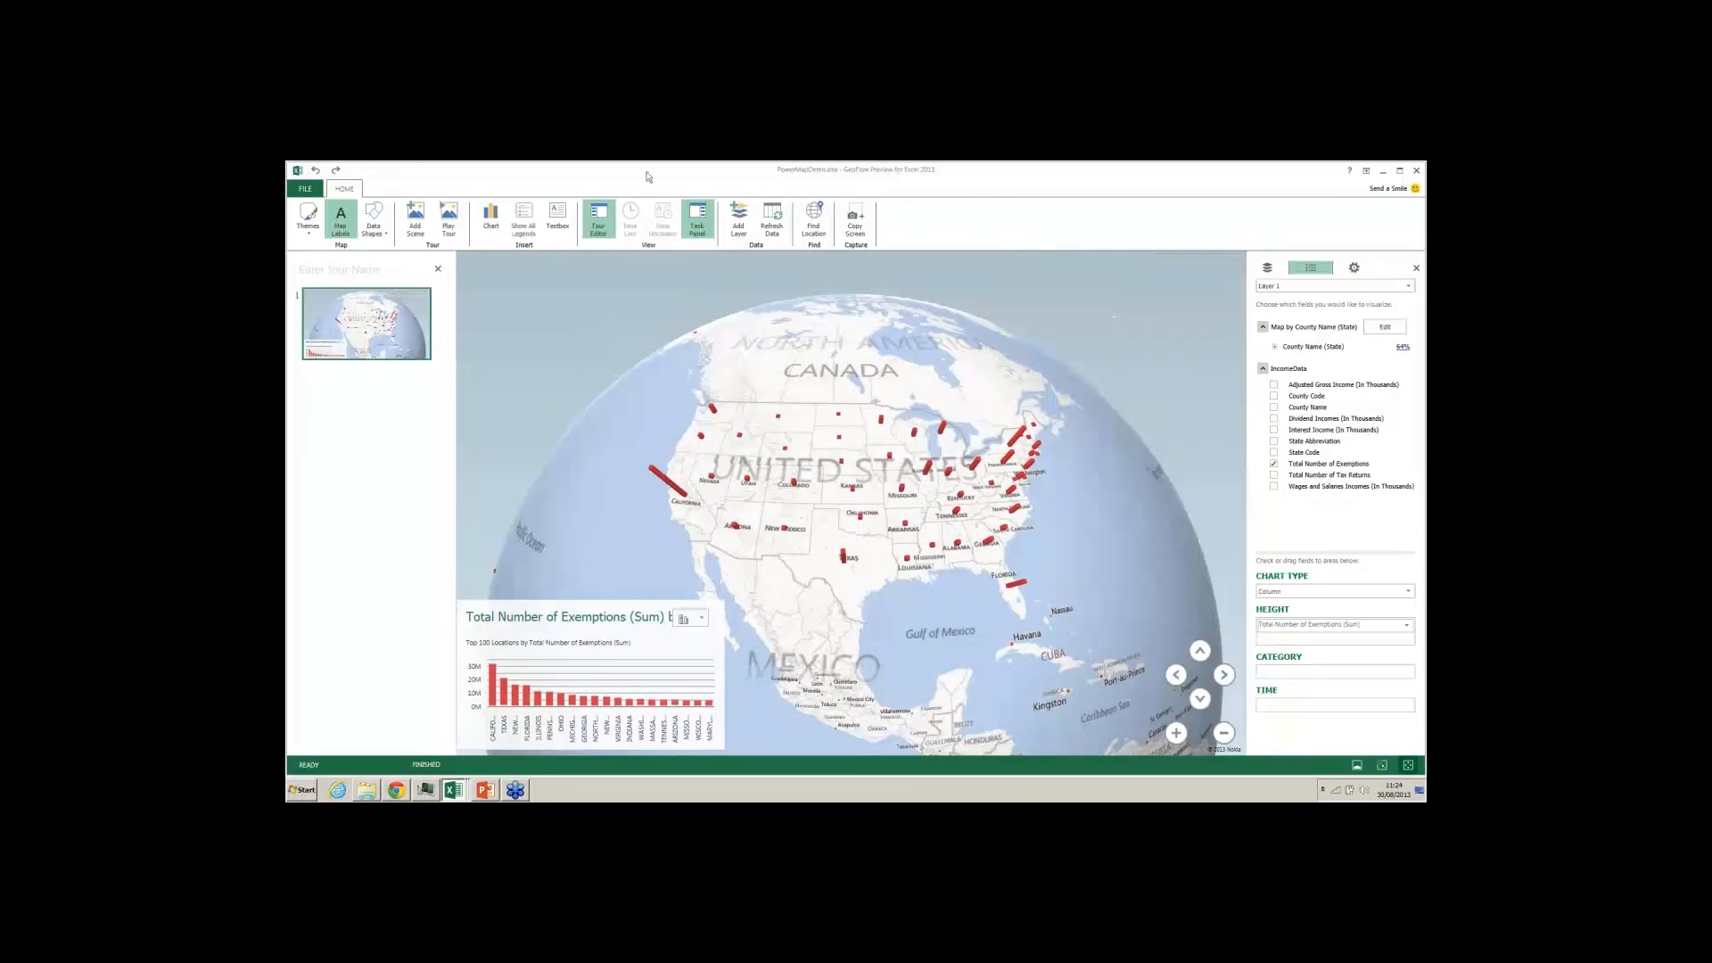
pyautogui.click(522, 230)
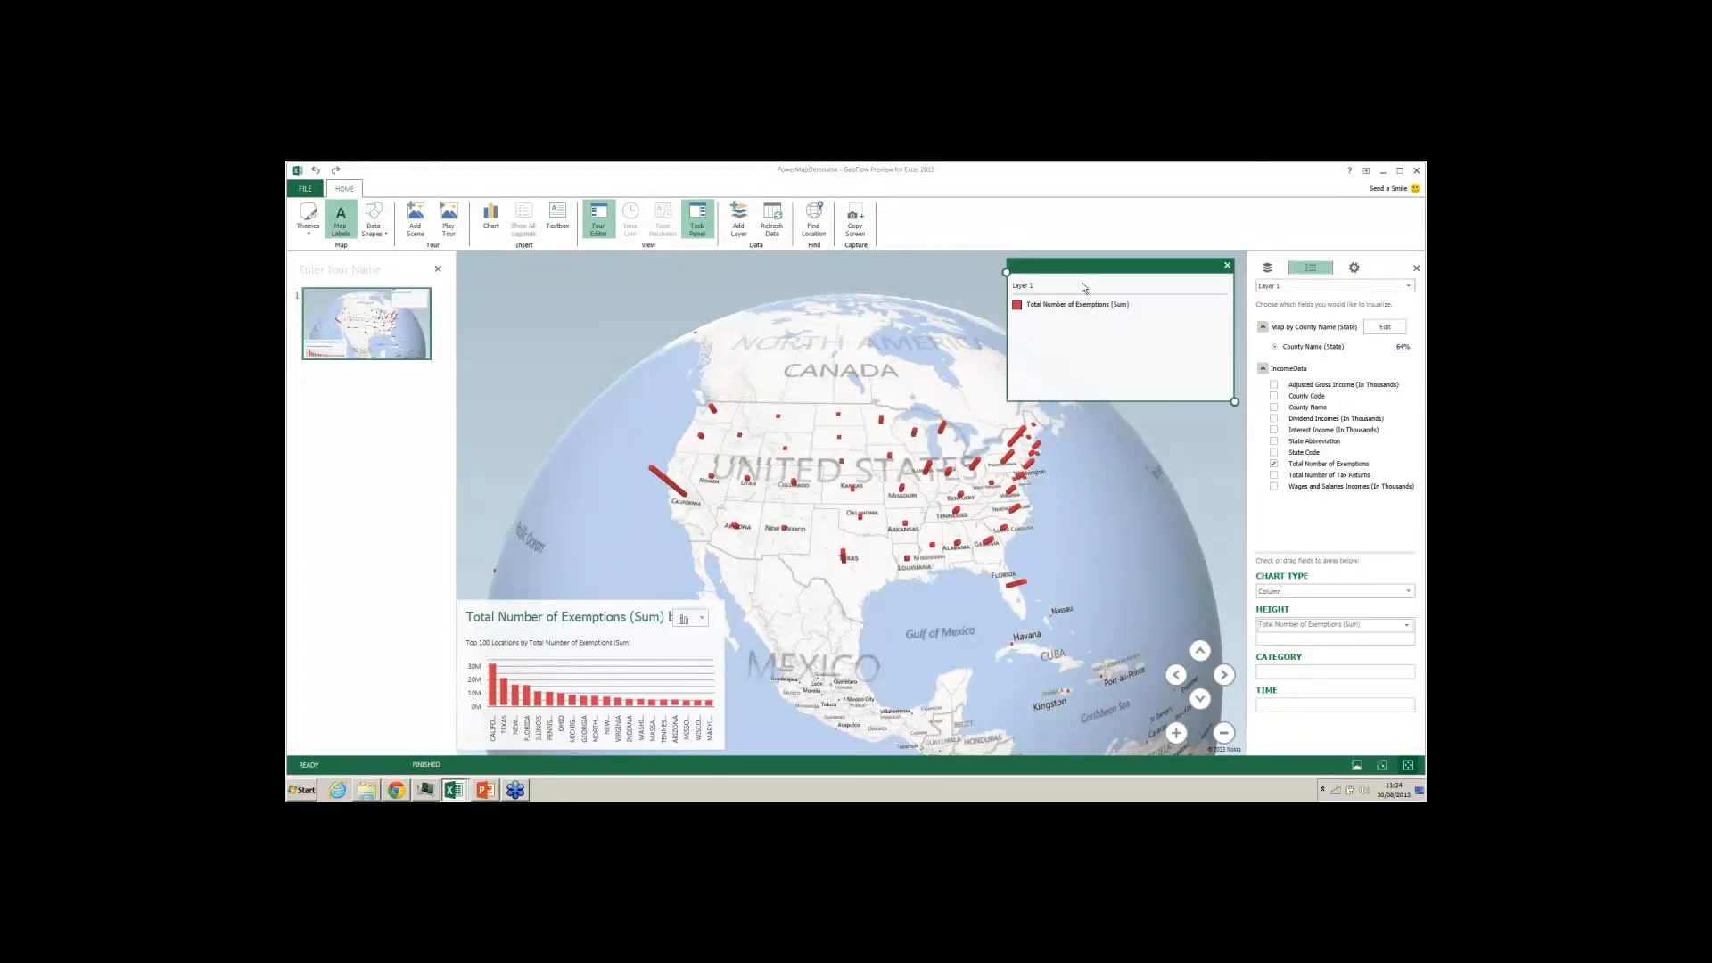
pyautogui.click(1228, 266)
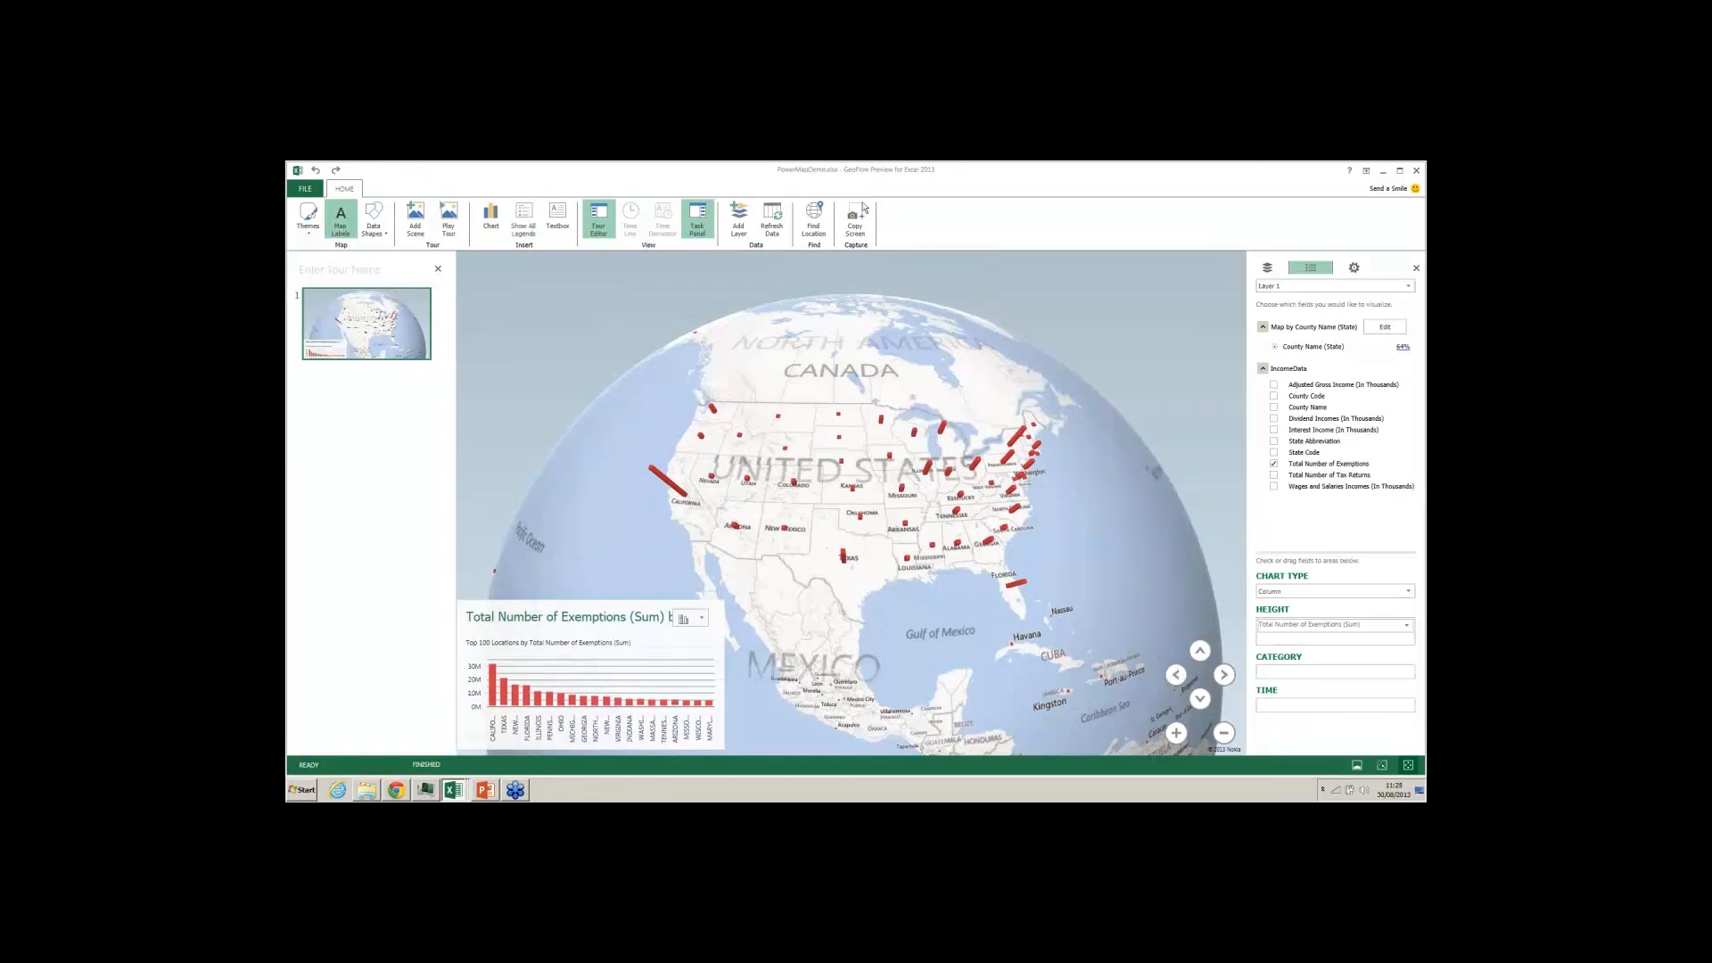
# Add a text box titled "Tax Exemptions by State" to the scene.
pyautogui.click(558, 223)
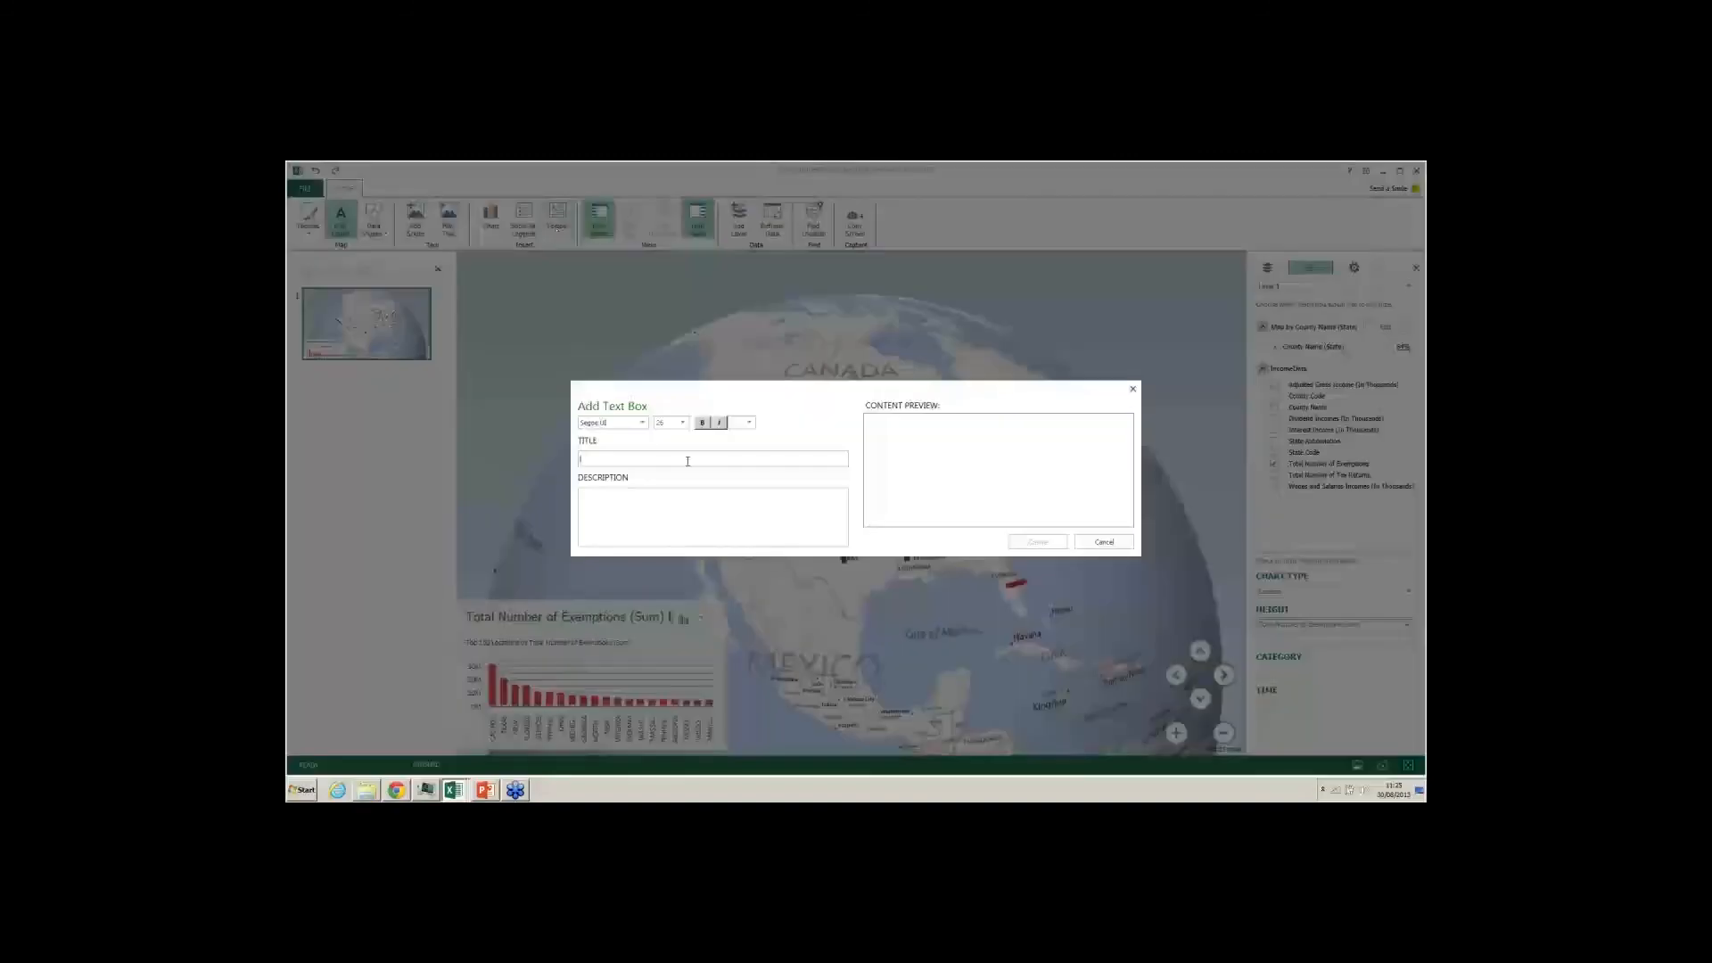
pyautogui.write('Tax Exemptions by State')
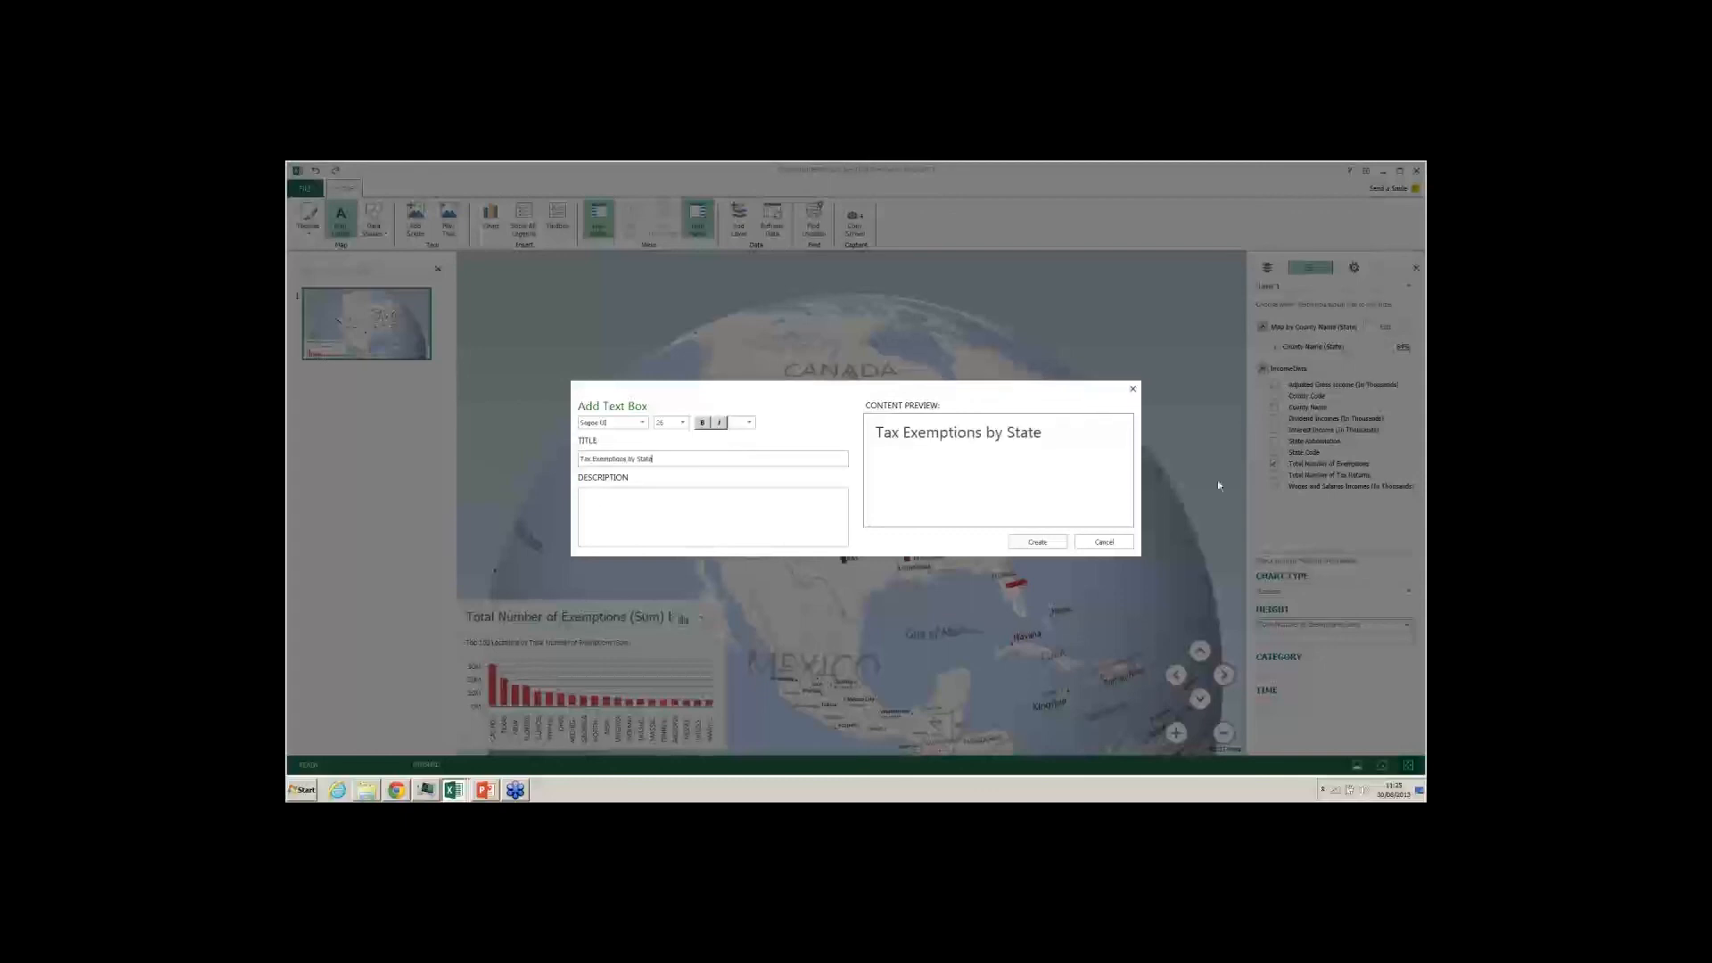
pyautogui.click(1038, 542)
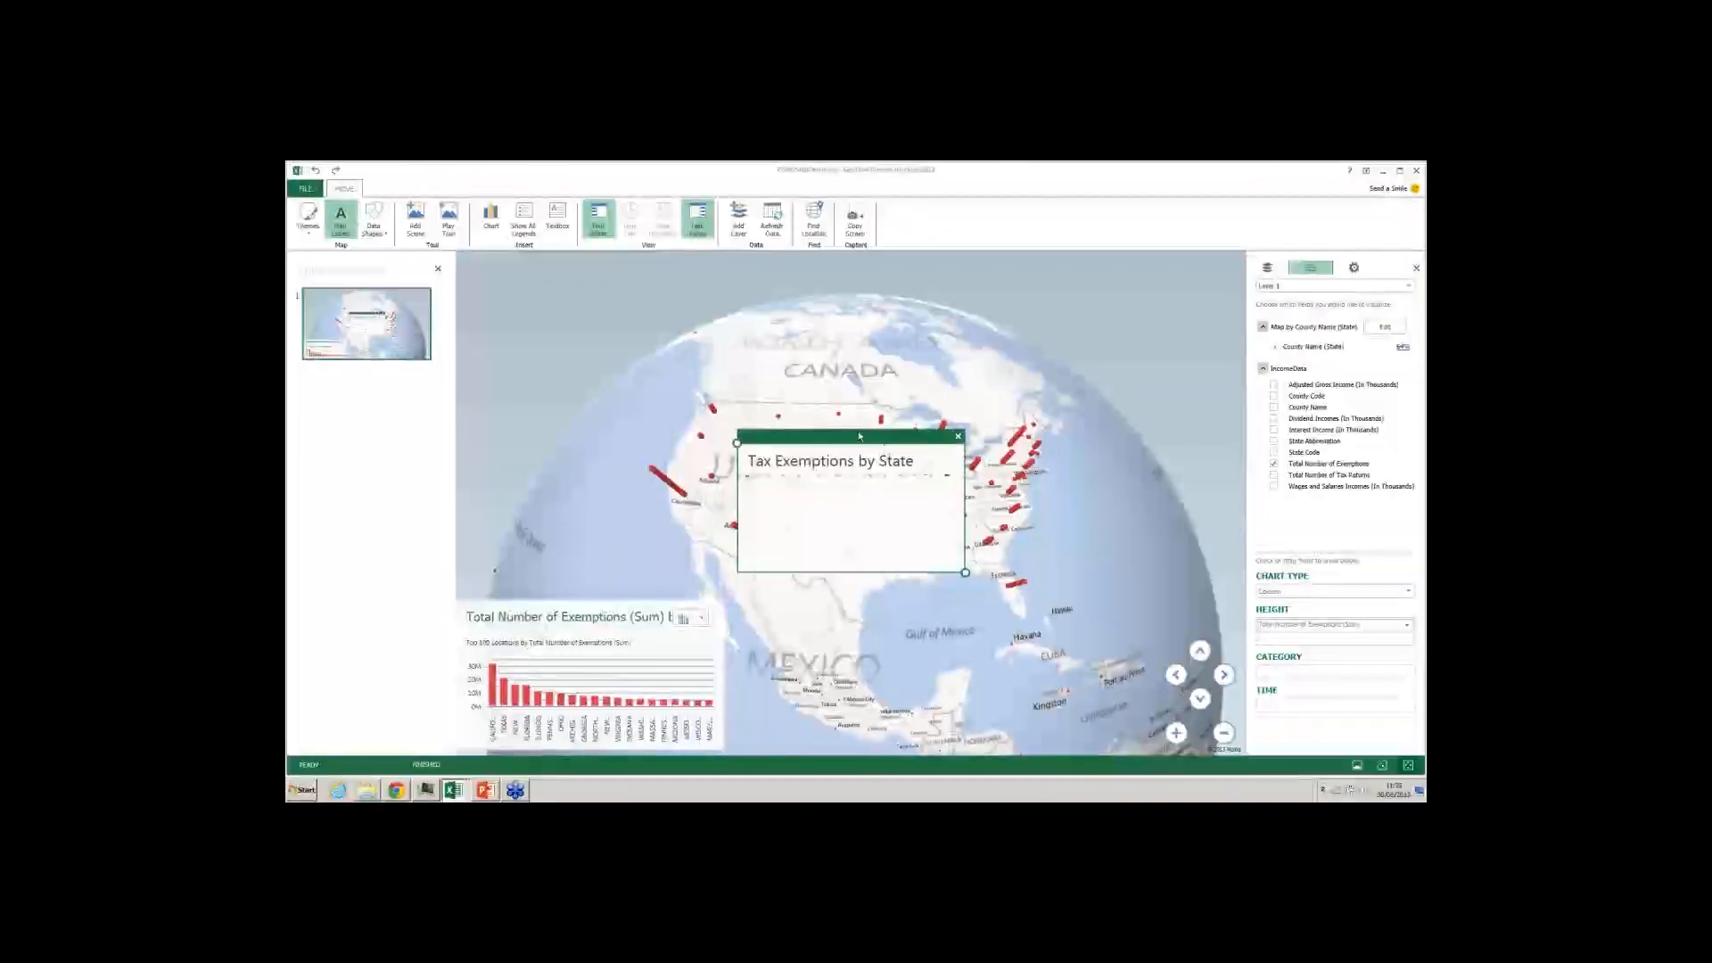
# Move the "Tax Exemptions by State" text box above the globe and shrink it to fit its title.
pyautogui.moveTo(858, 373); pyautogui.dragTo(855, 257)
pyautogui.moveTo(962, 394); pyautogui.dragTo(947, 305)
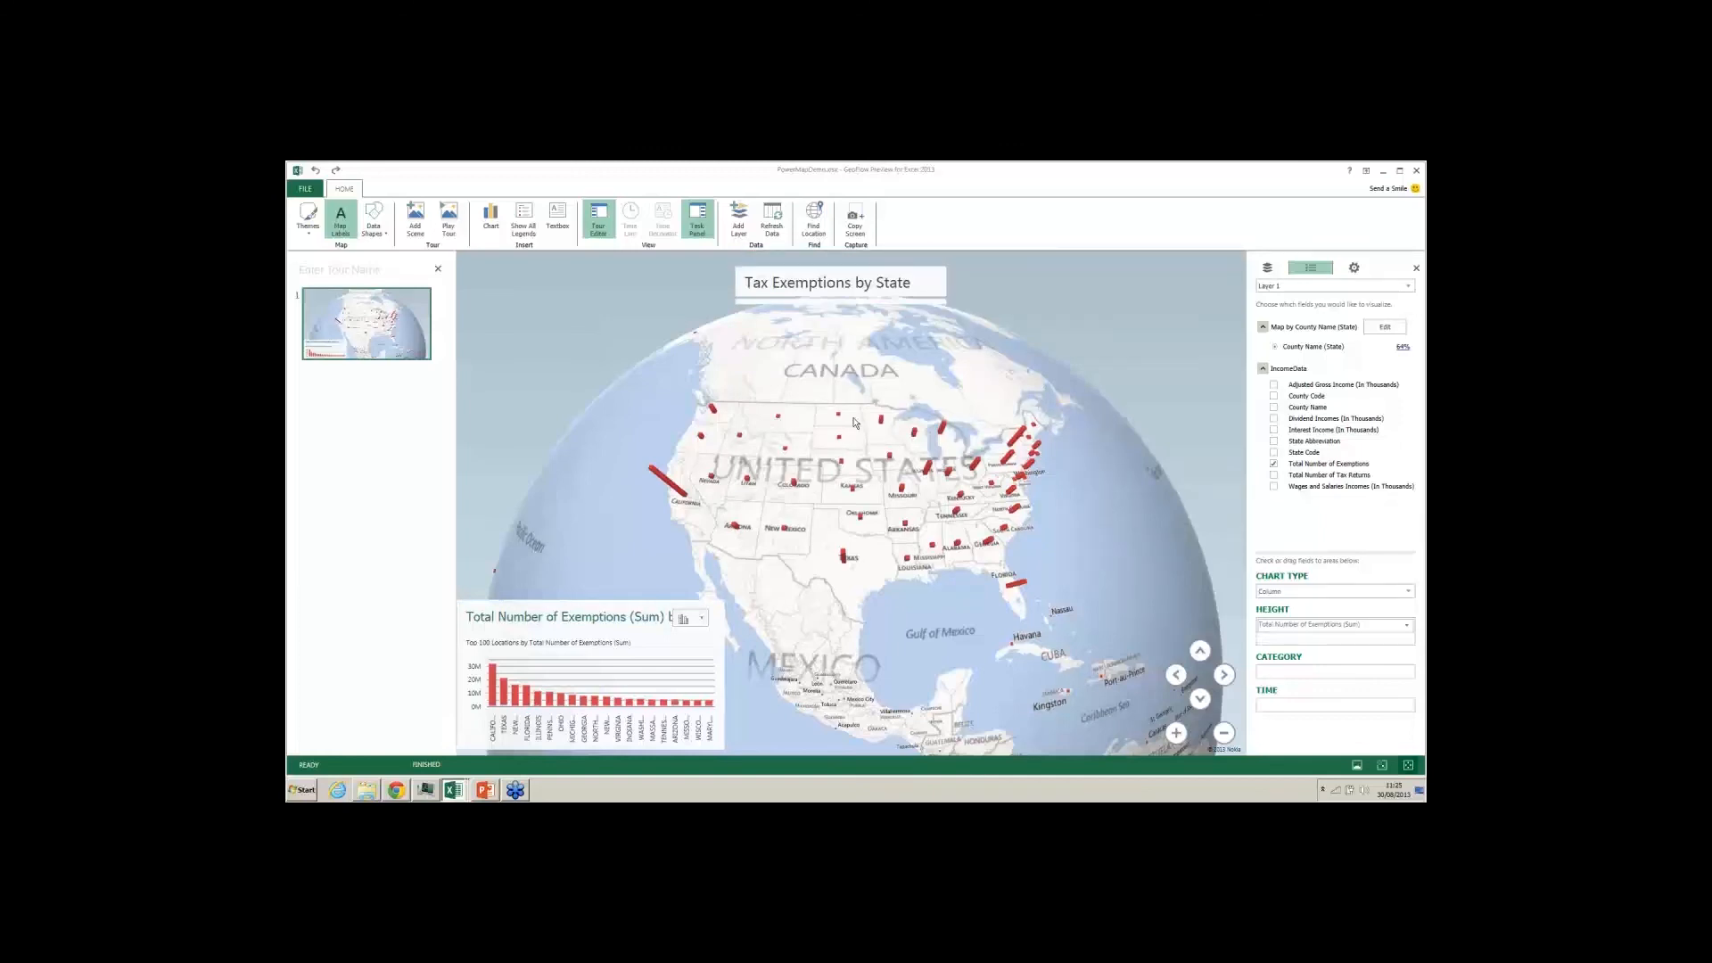
# Add an annotation titled "I live here!" to the North Carolina column.
pyautogui.moveTo(958, 364)
pyautogui.mouseDown()
pyautogui.moveTo(845, 402)
pyautogui.moveTo(927, 371)
pyautogui.mouseUp()
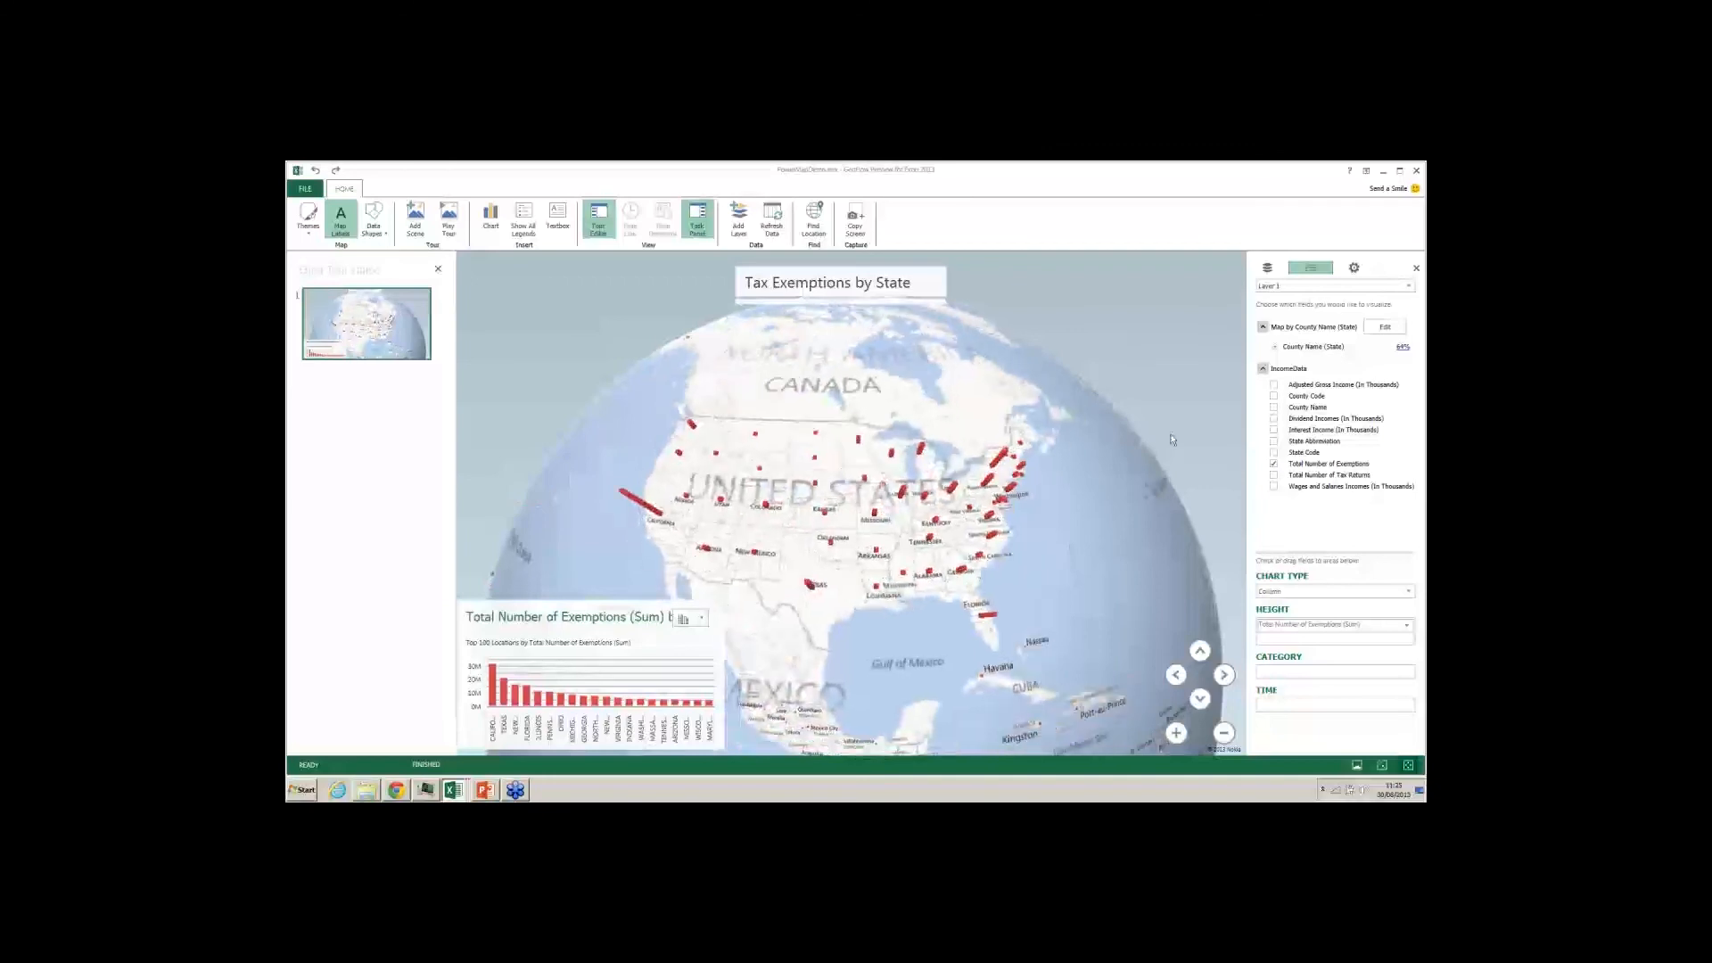
pyautogui.click(1201, 699)
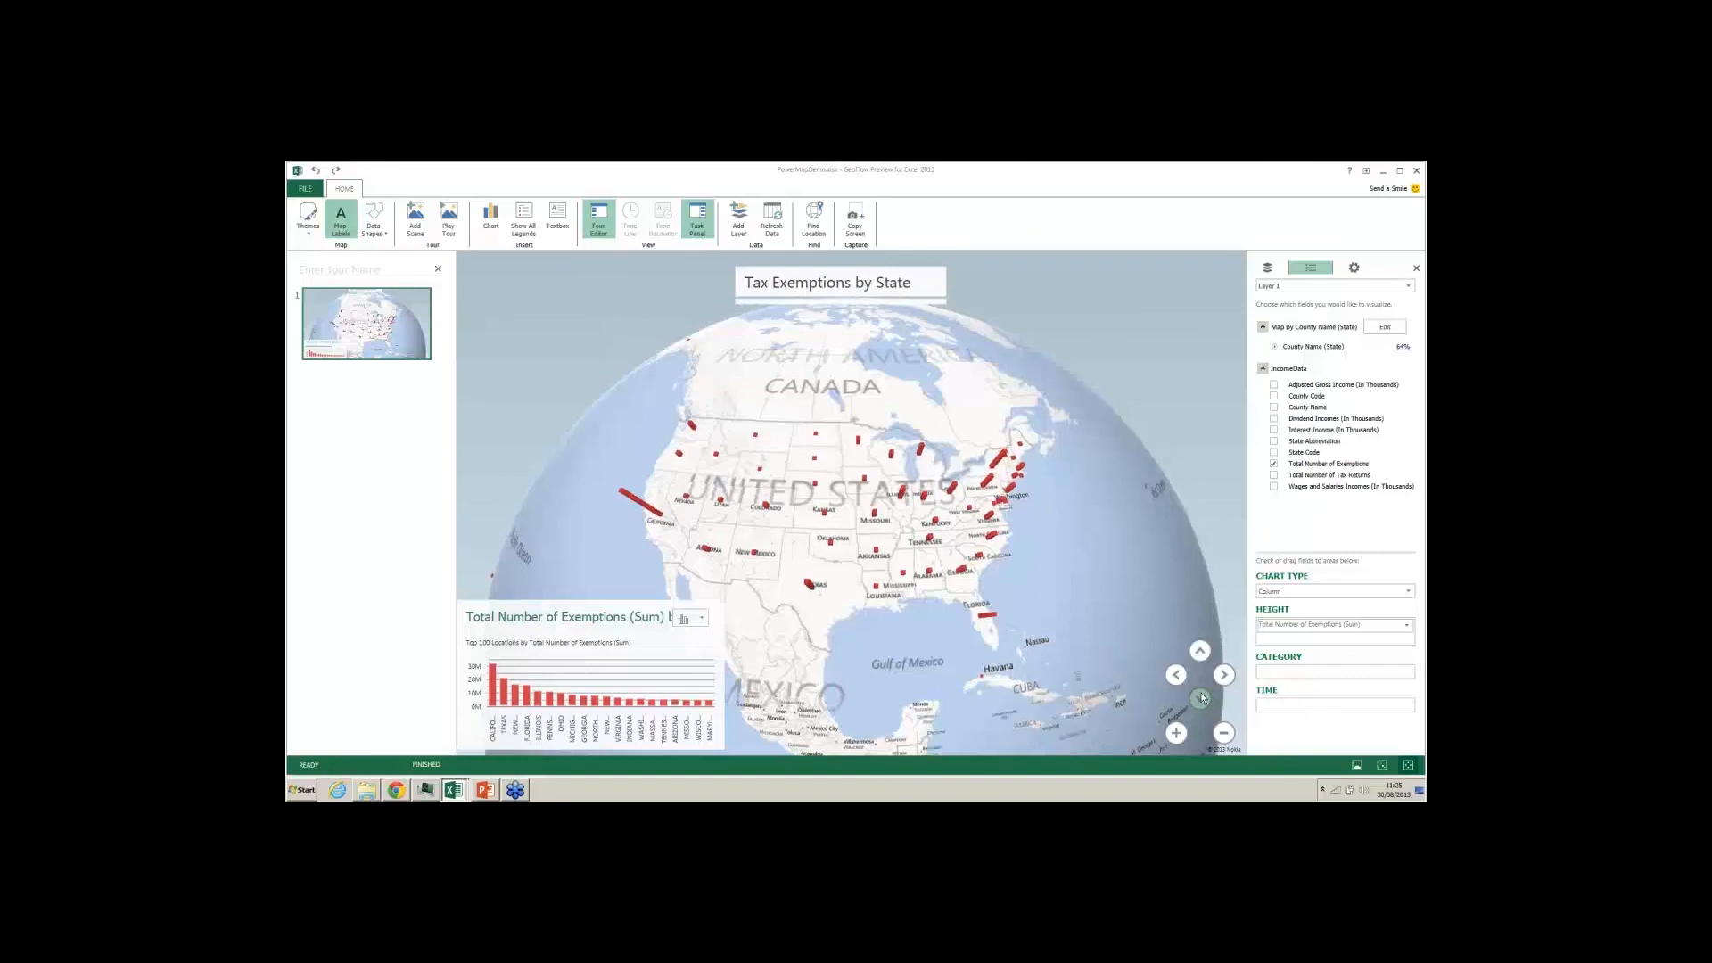
pyautogui.click(1200, 699)
pyautogui.click(1201, 652)
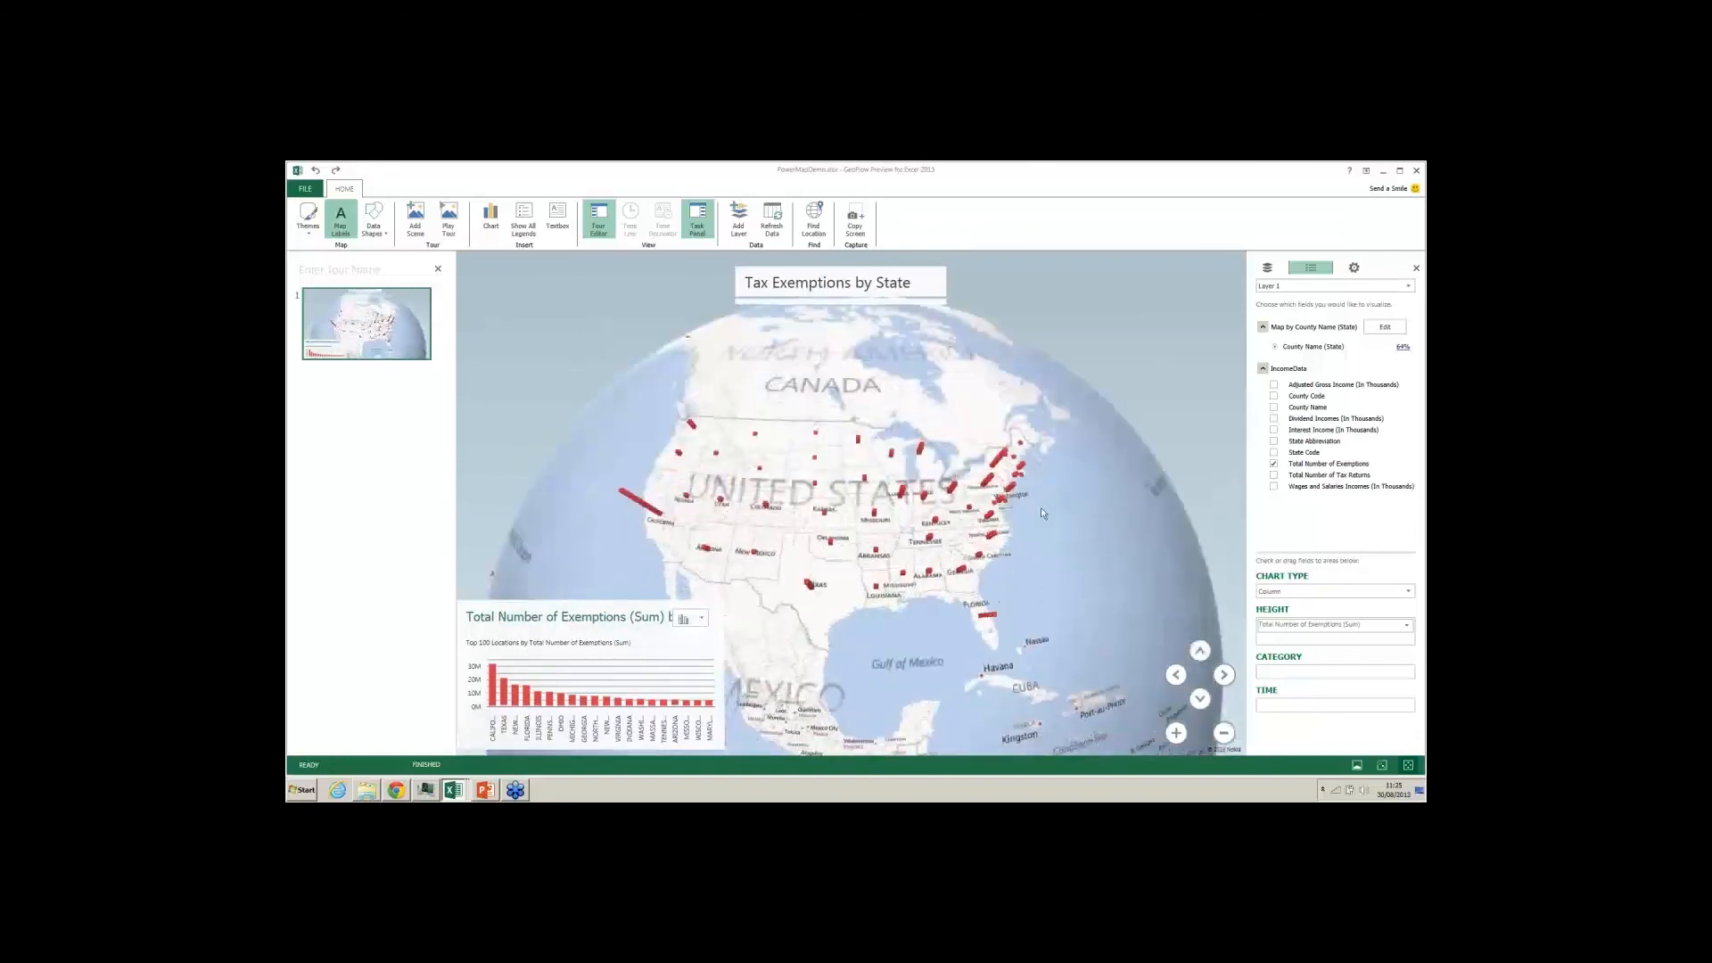
pyautogui.doubleClick(1041, 510)
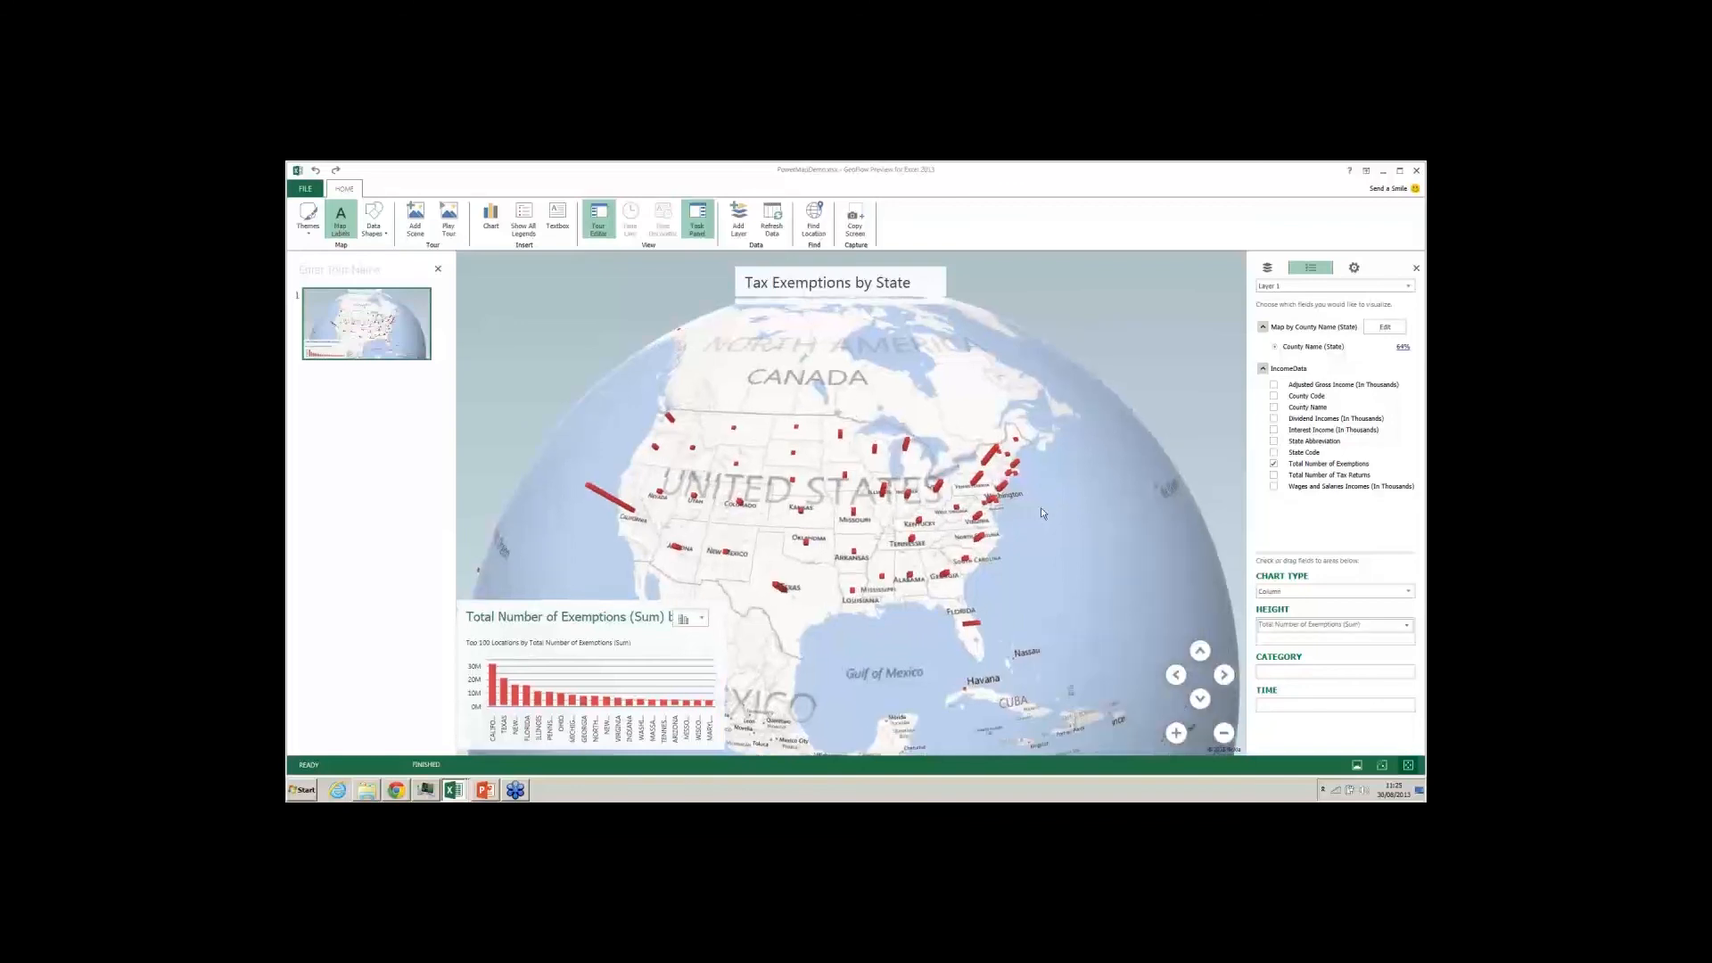
pyautogui.moveTo(1041, 511); pyautogui.dragTo(1115, 490)
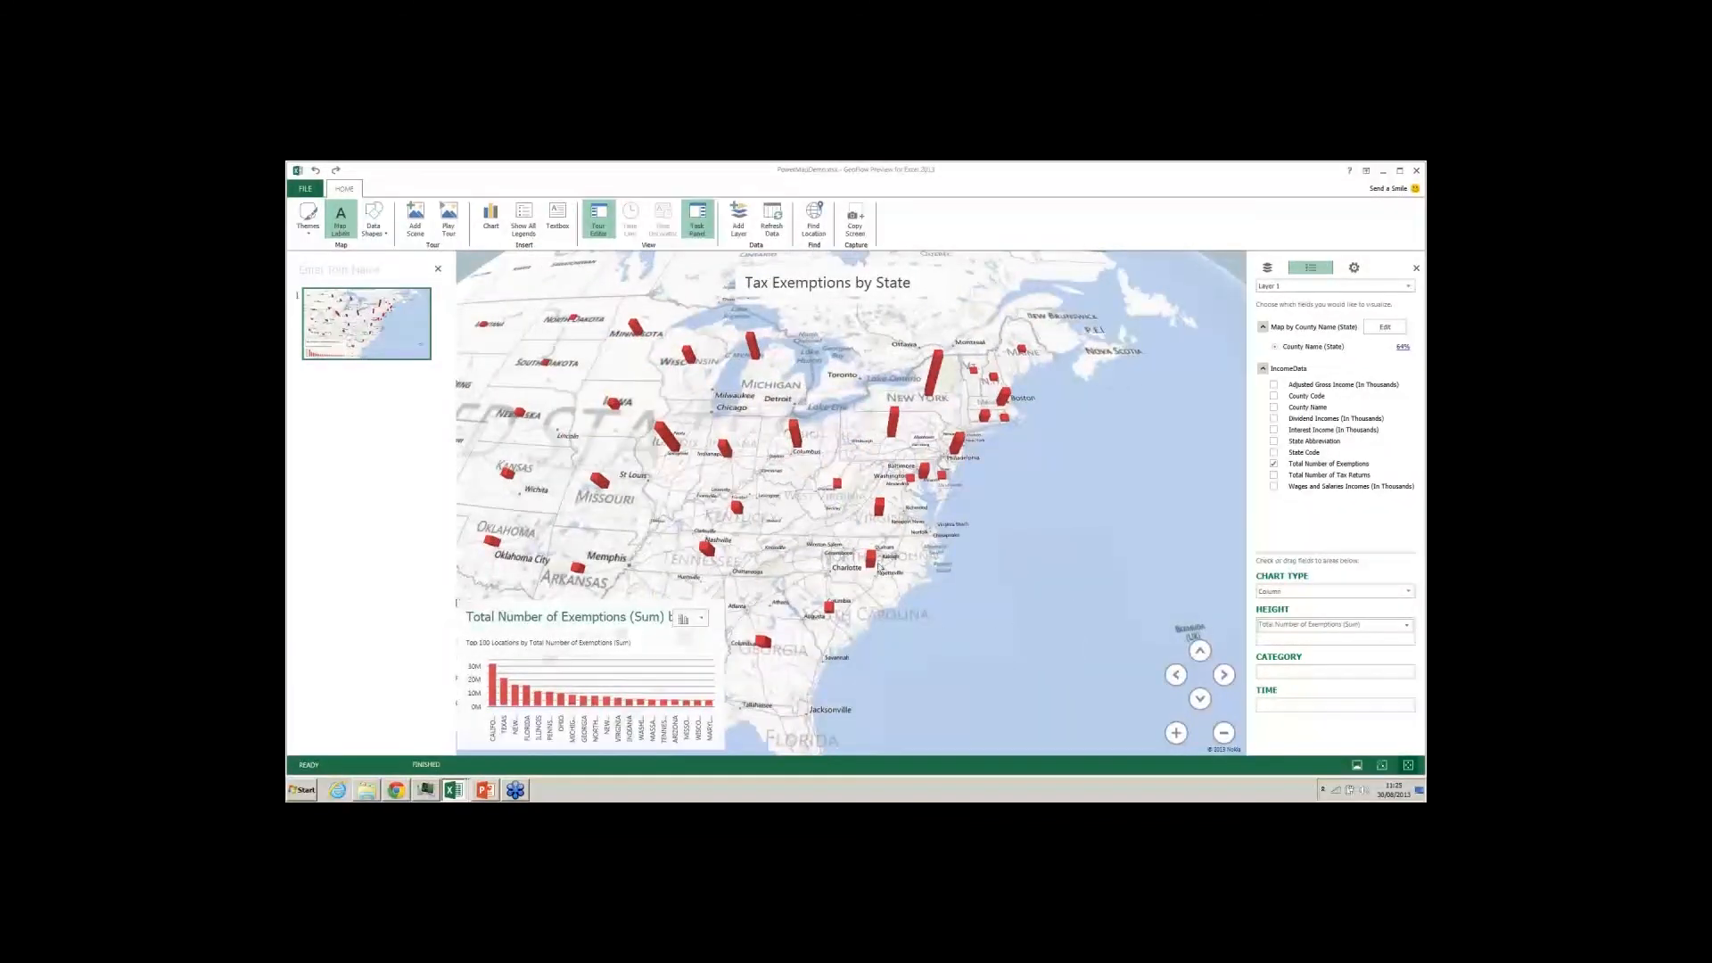
pyautogui.click(873, 562)
pyautogui.rightClick(874, 563)
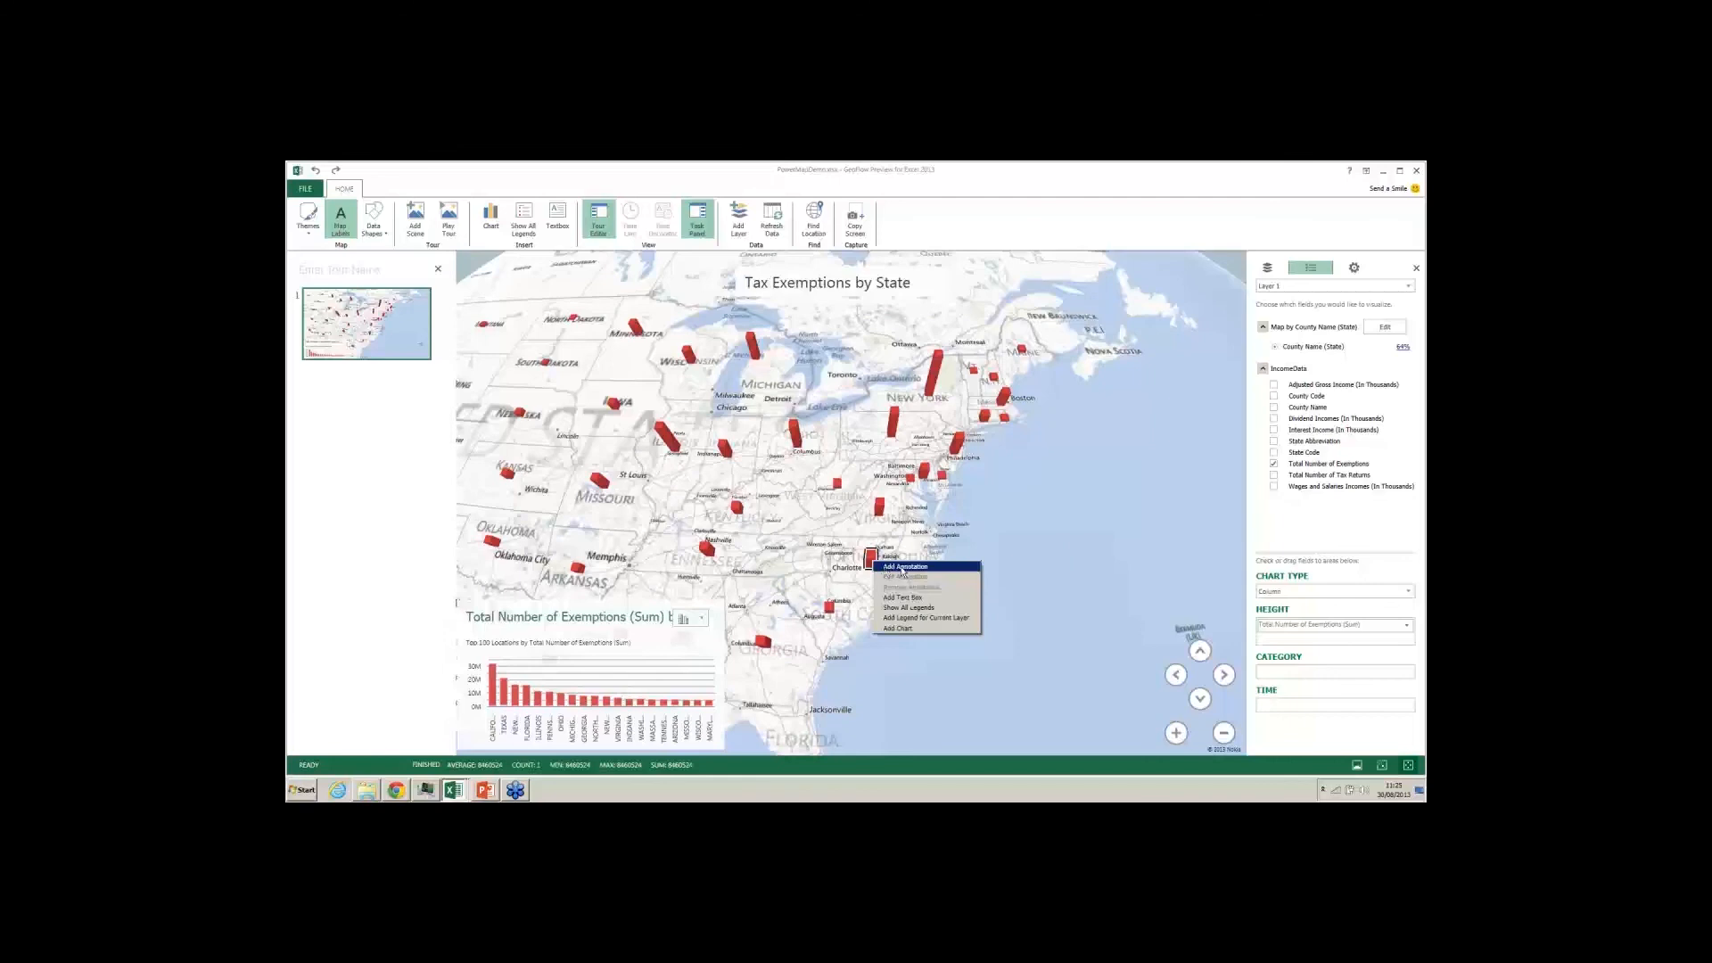
pyautogui.click(901, 569)
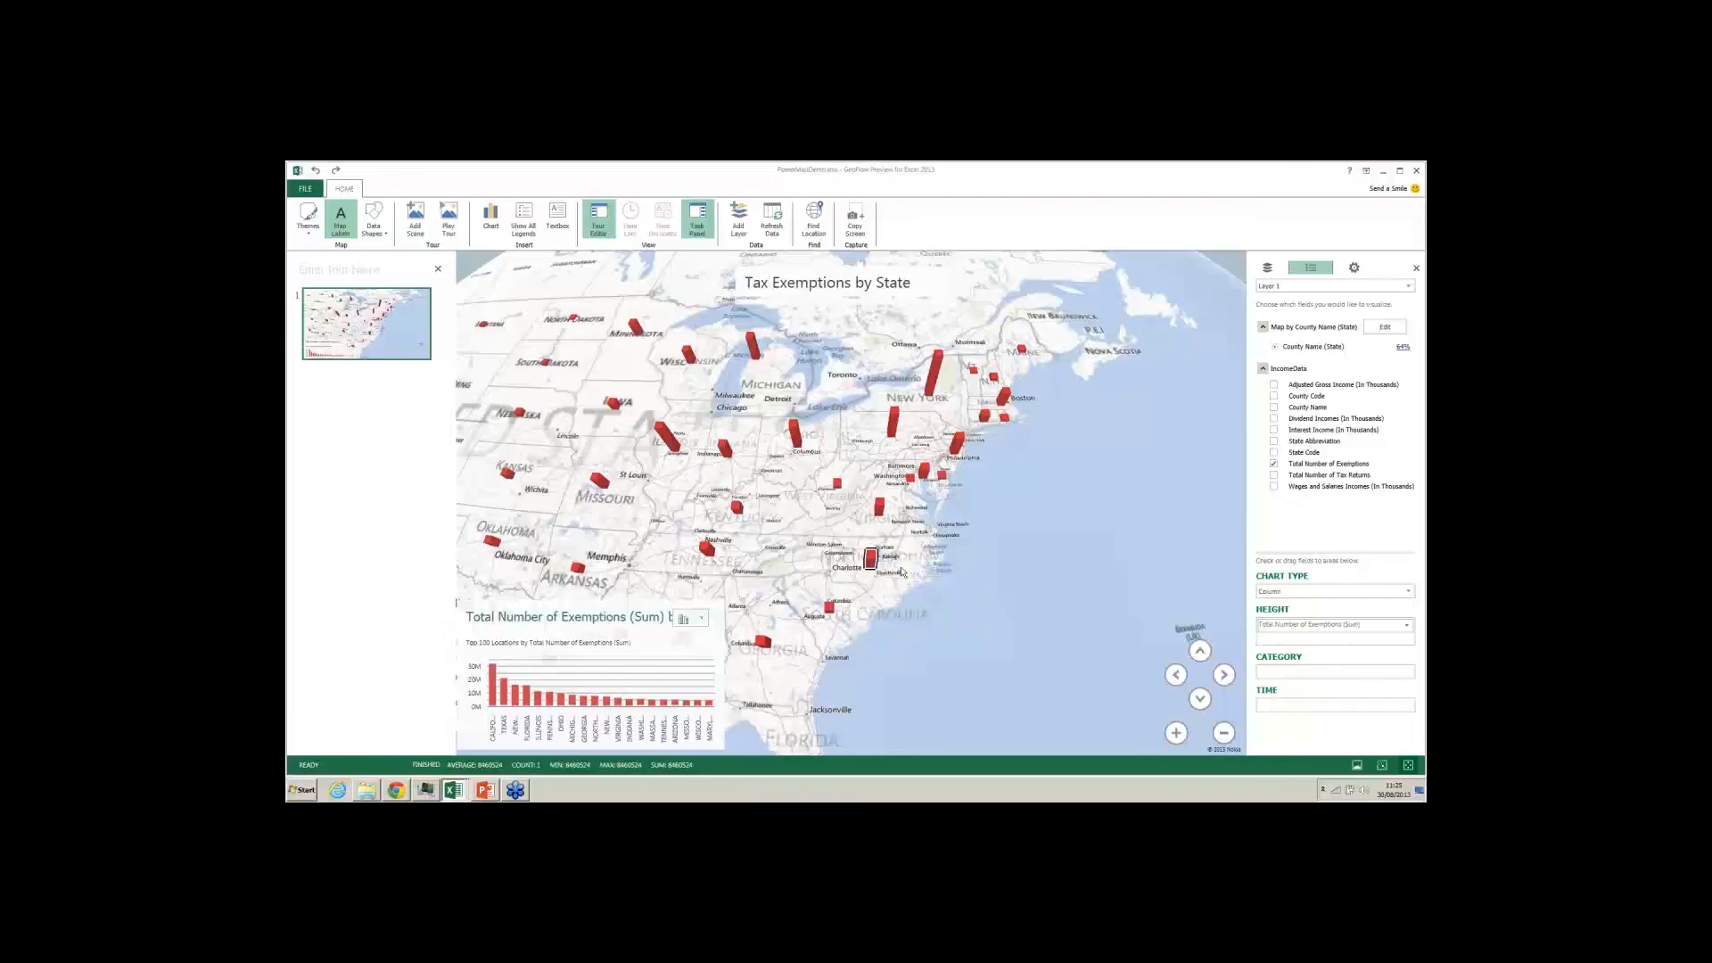
pyautogui.write('I live here.')
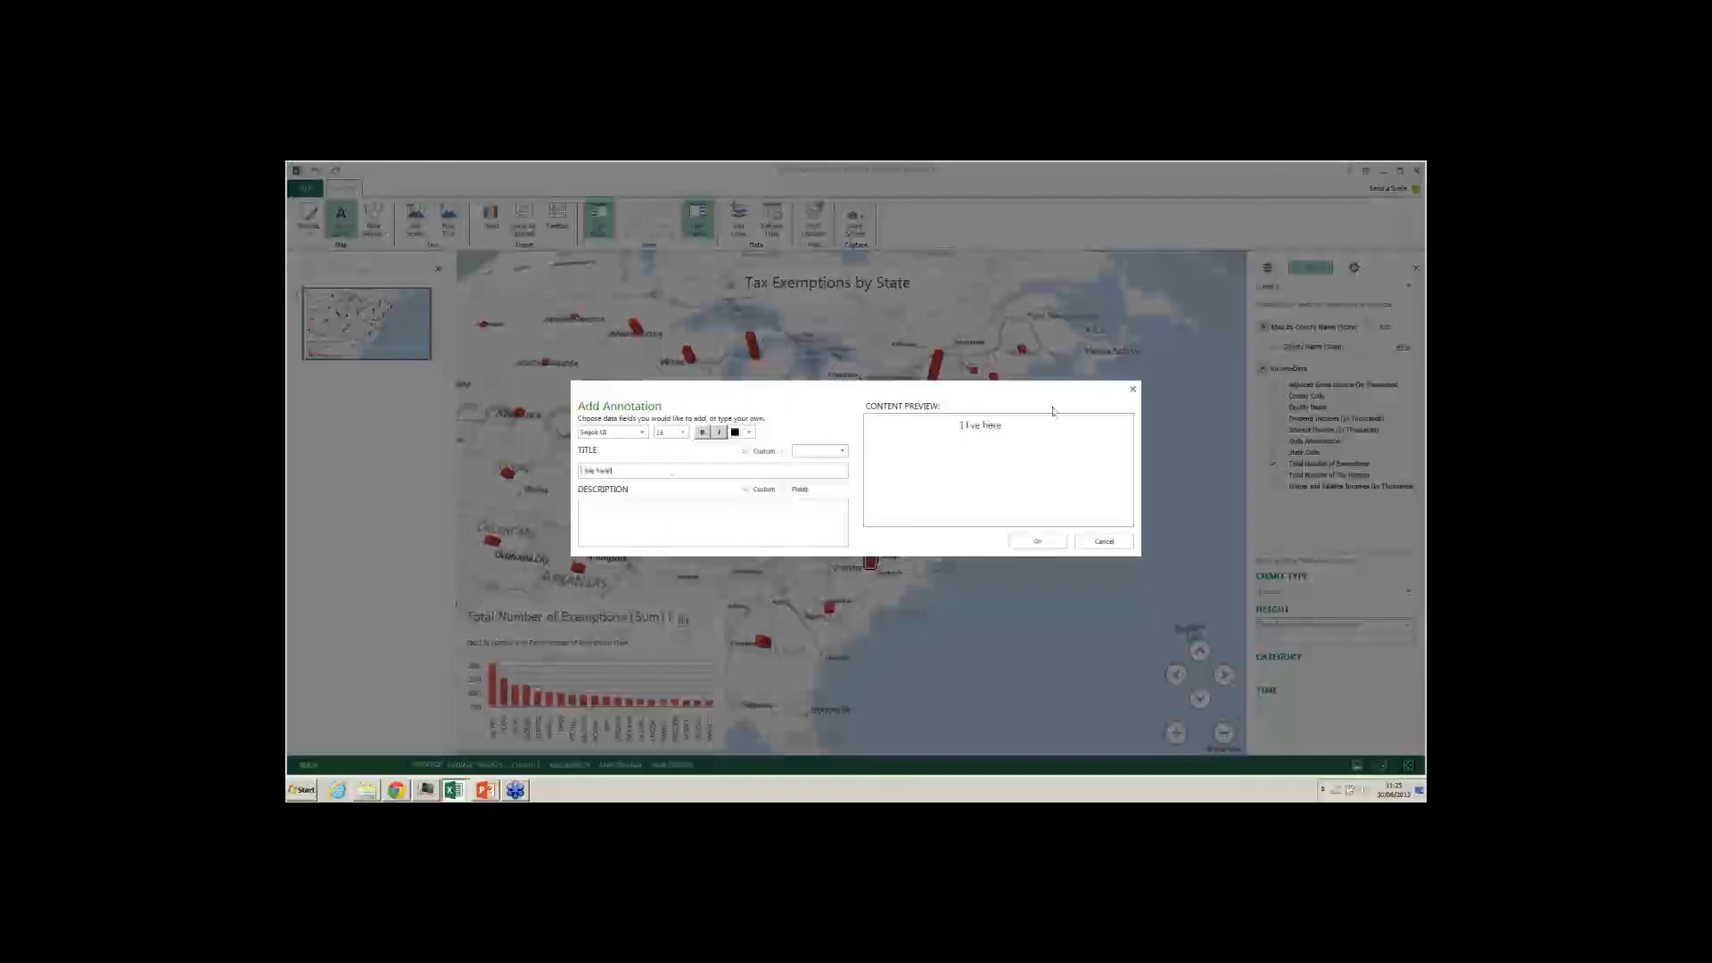
pyautogui.click(1057, 541)
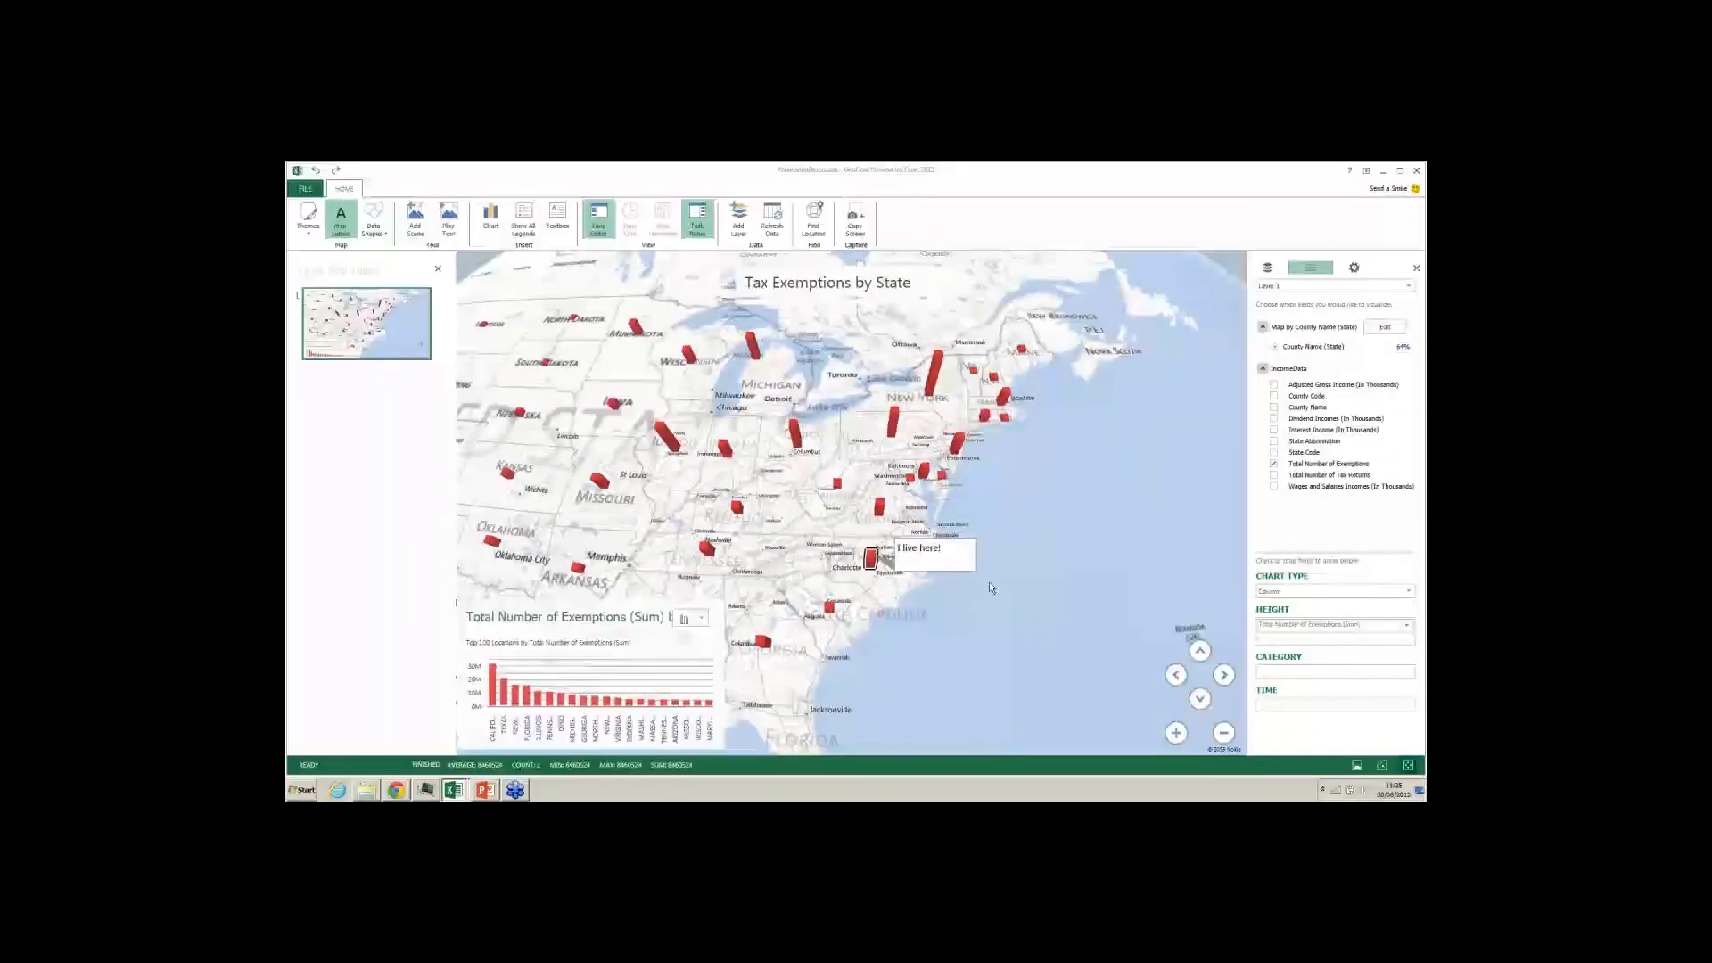
# Bring the whole United States into view together with the North Carolina annotation.
pyautogui.moveTo(1026, 575); pyautogui.dragTo(1159, 528)
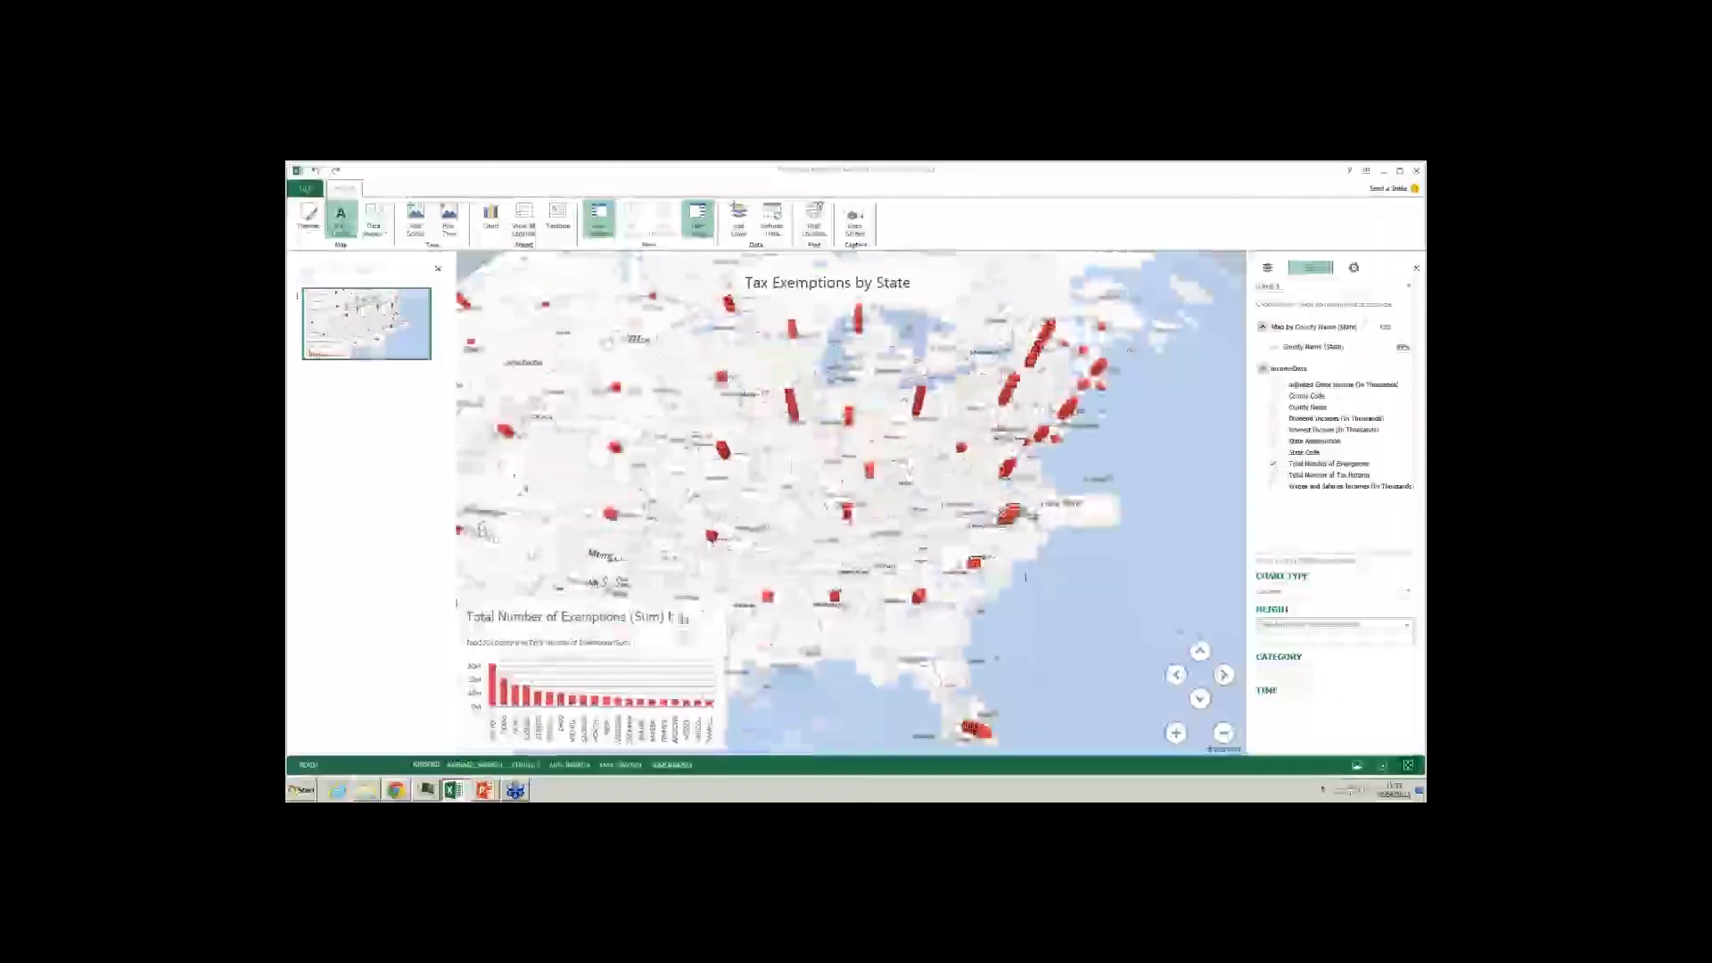
pyautogui.scroll(-3, 1026, 578)
pyautogui.moveTo(1026, 578); pyautogui.dragTo(1110, 551)
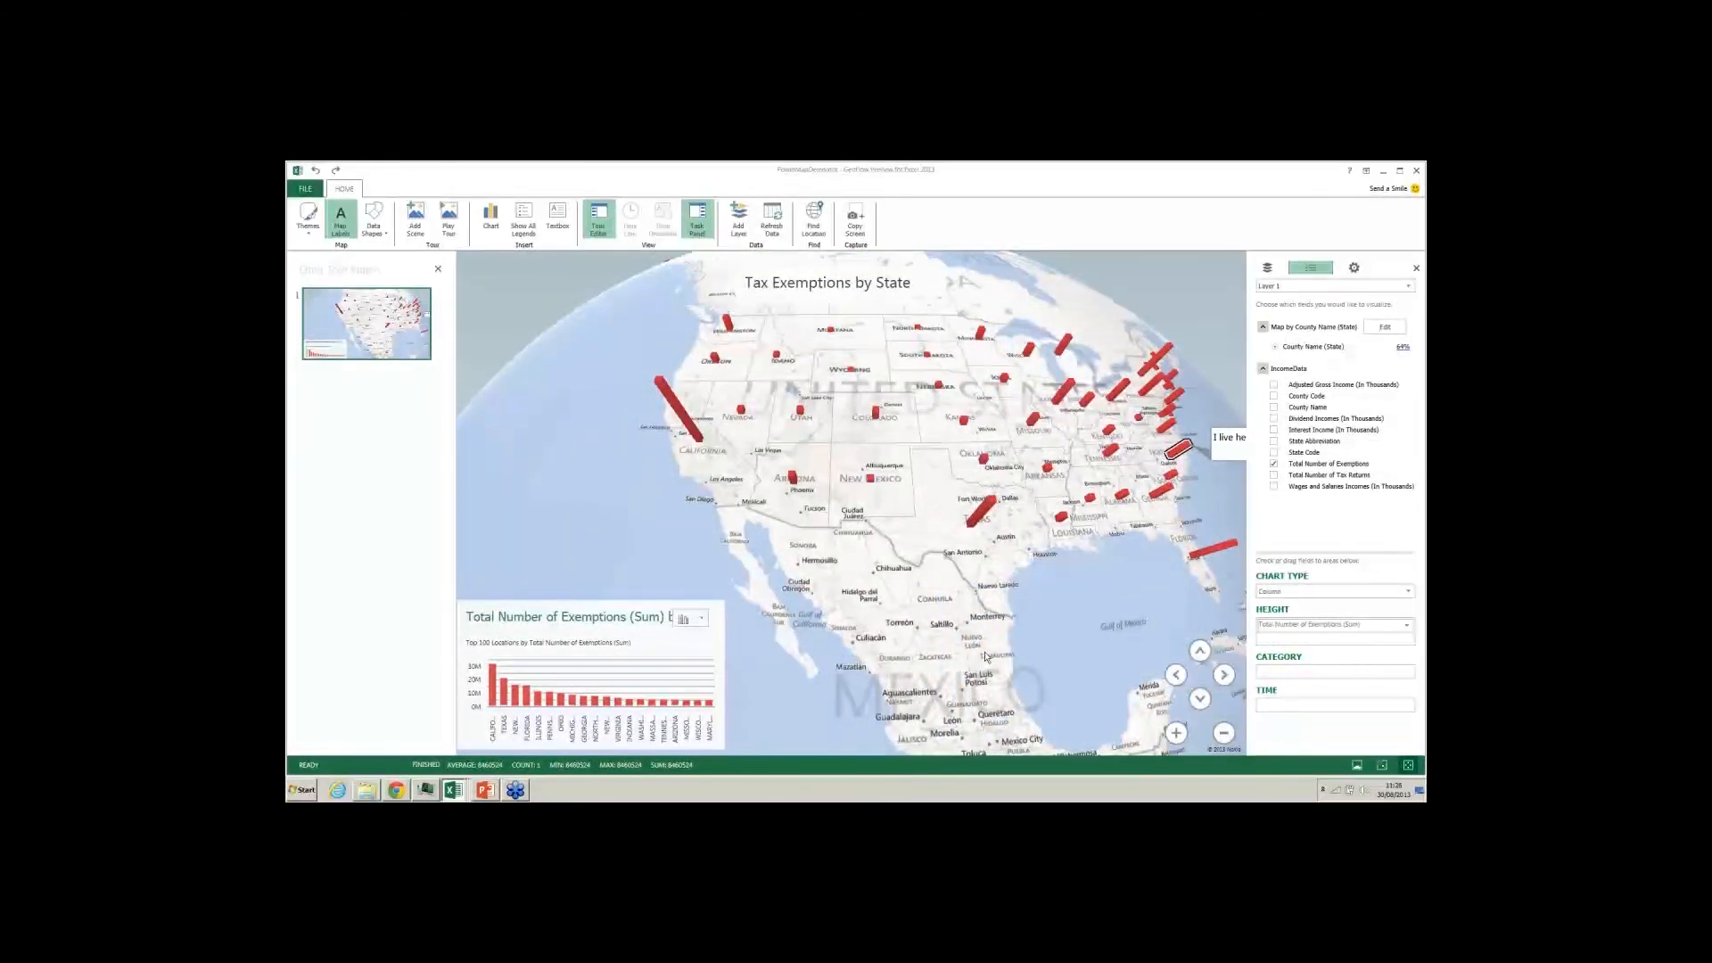
pyautogui.moveTo(972, 667); pyautogui.dragTo(931, 704)
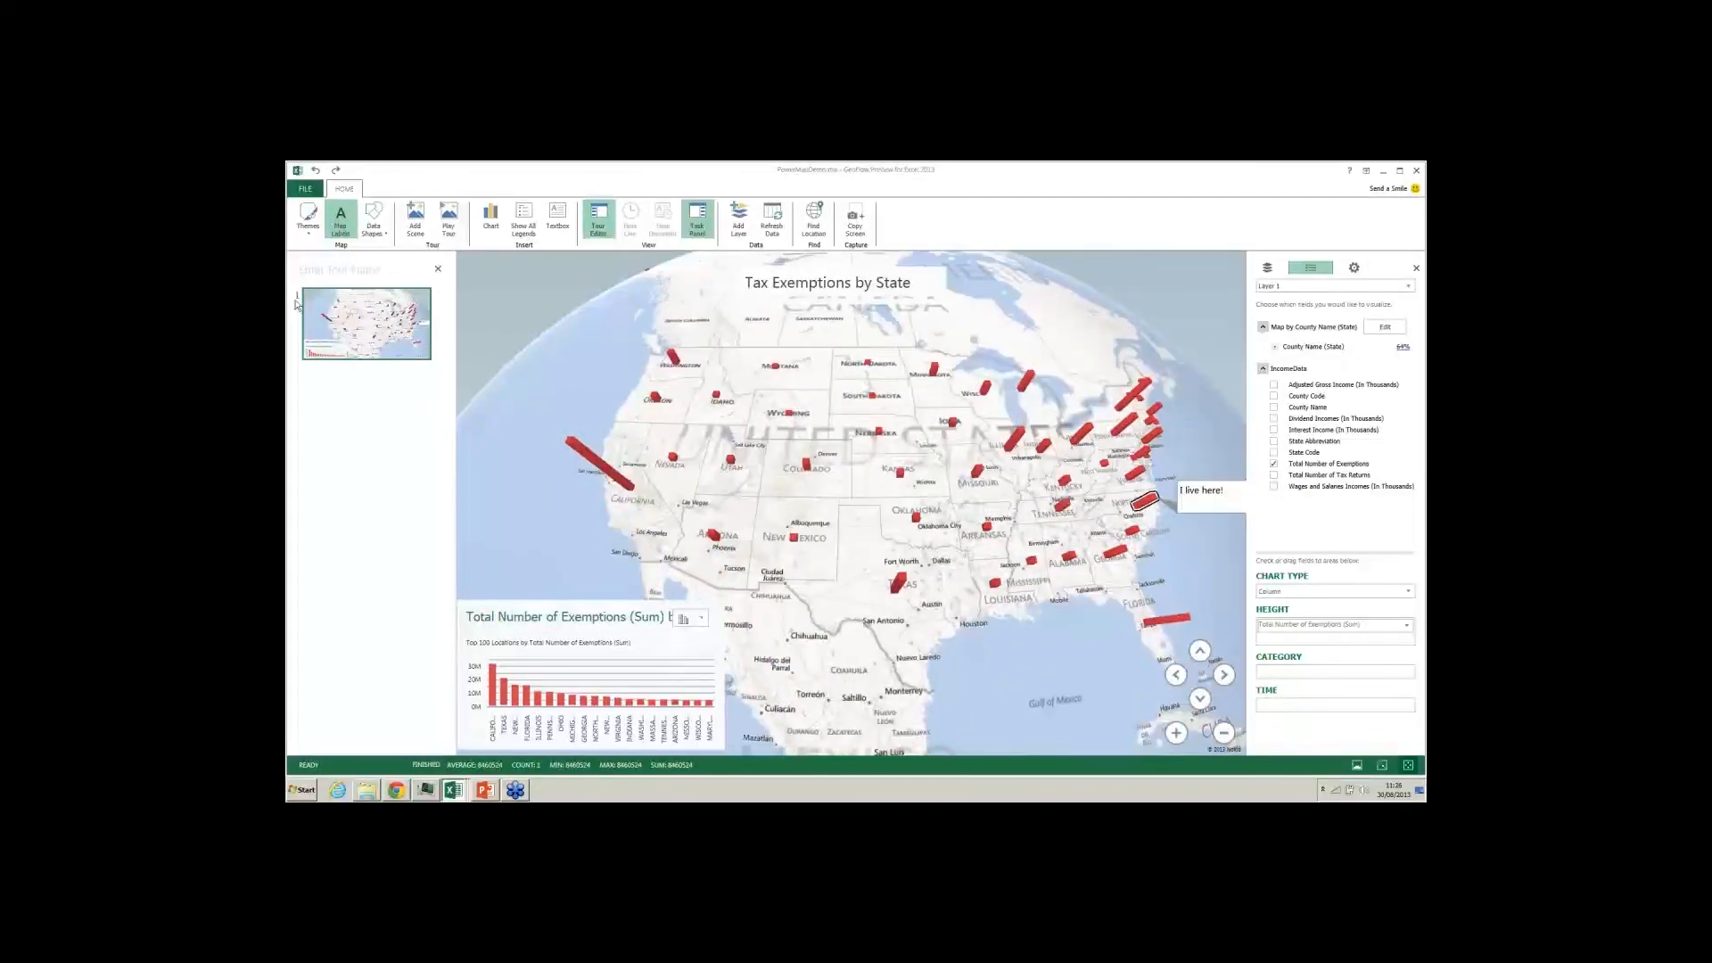
# Hide and restore the Tour Editor and the Task Panel.
pyautogui.click(598, 222)
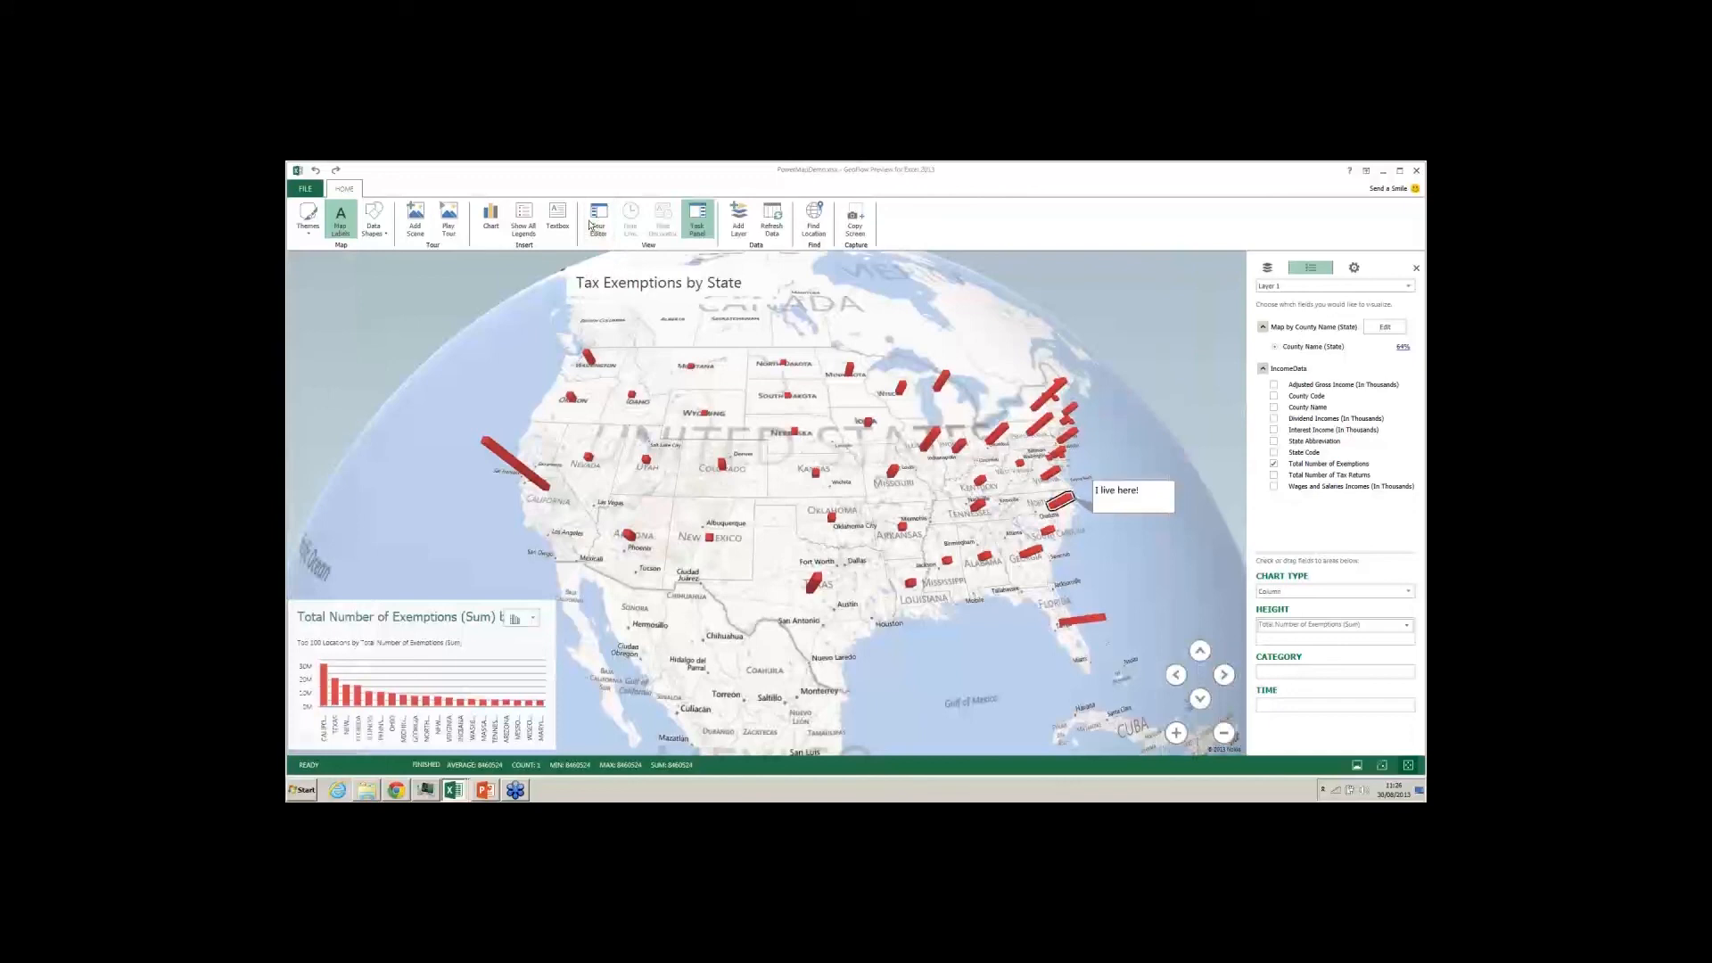
pyautogui.click(589, 225)
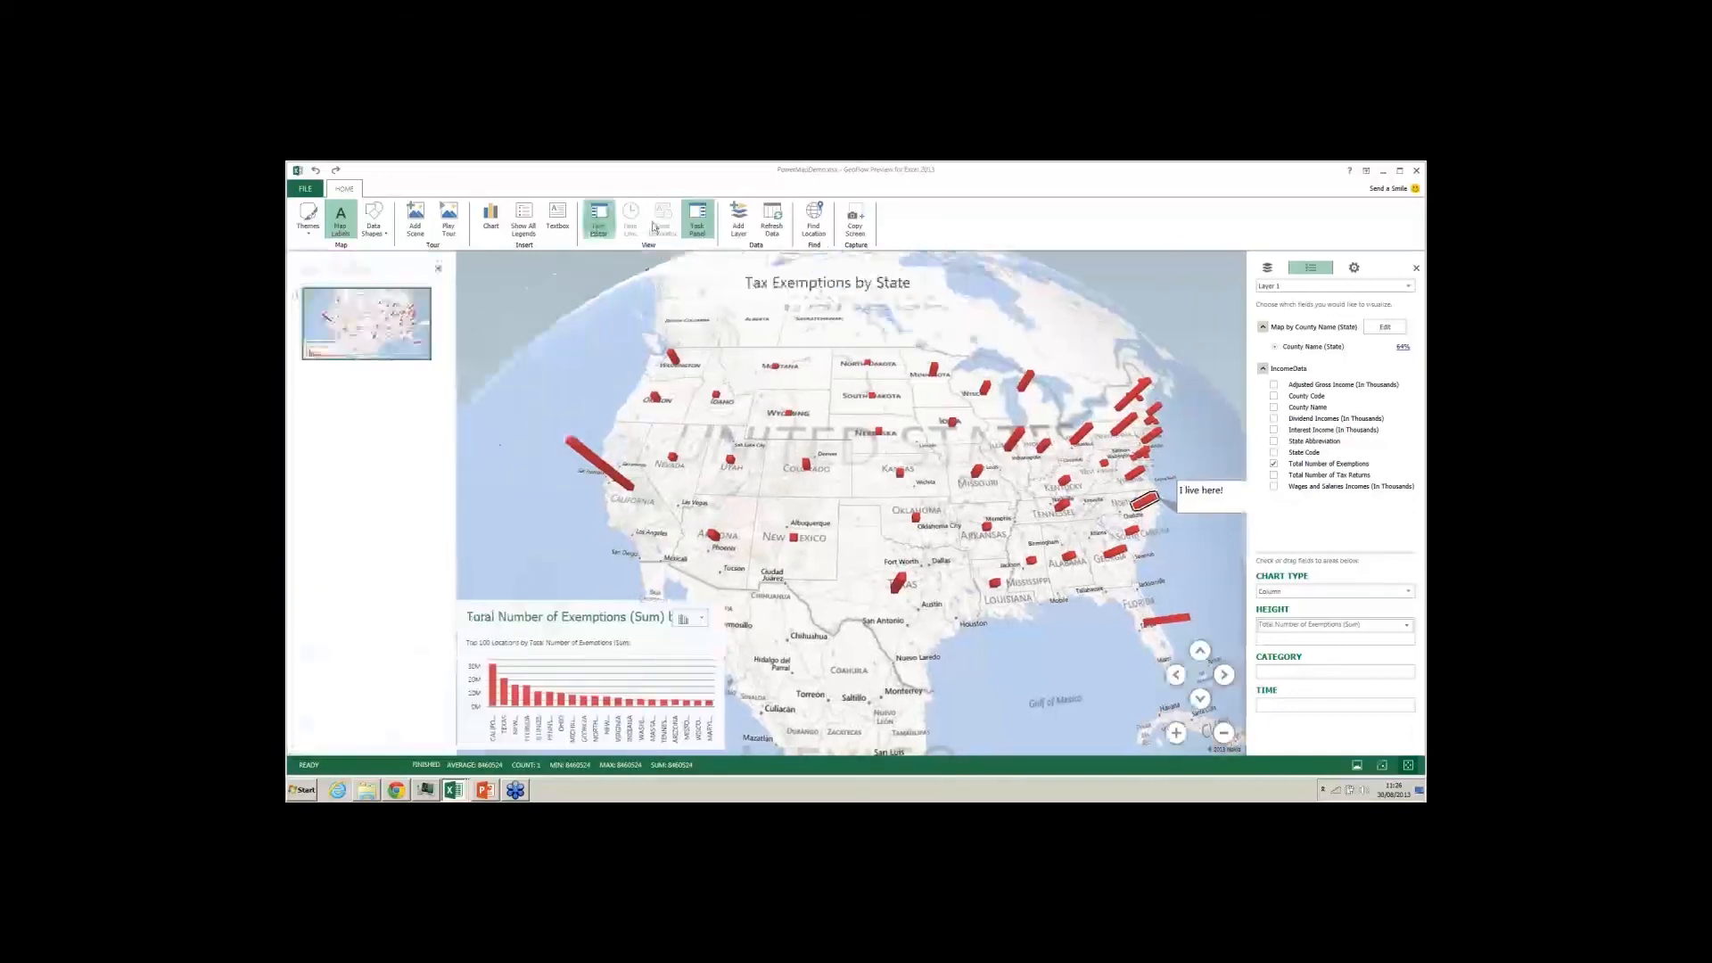
pyautogui.click(609, 730)
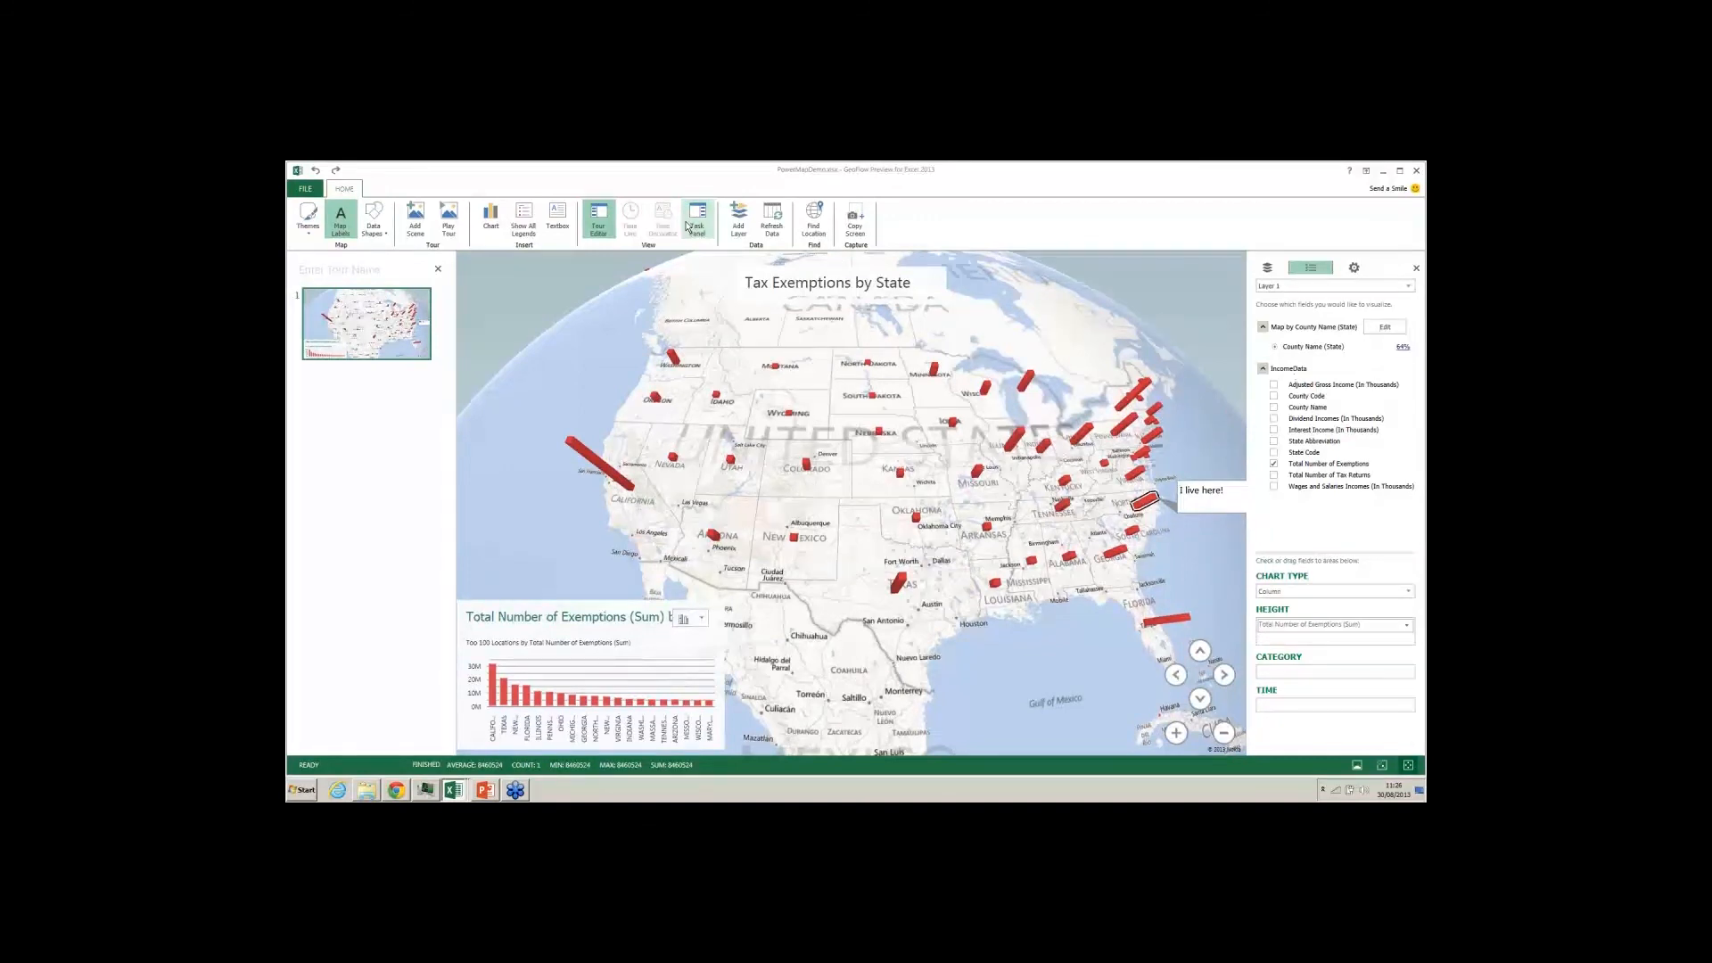
pyautogui.click(696, 220)
pyautogui.click(690, 225)
# Add a second layer from IncomeData and map its County Name field as State/Province.
pyautogui.moveTo(790, 400); pyautogui.dragTo(769, 418)
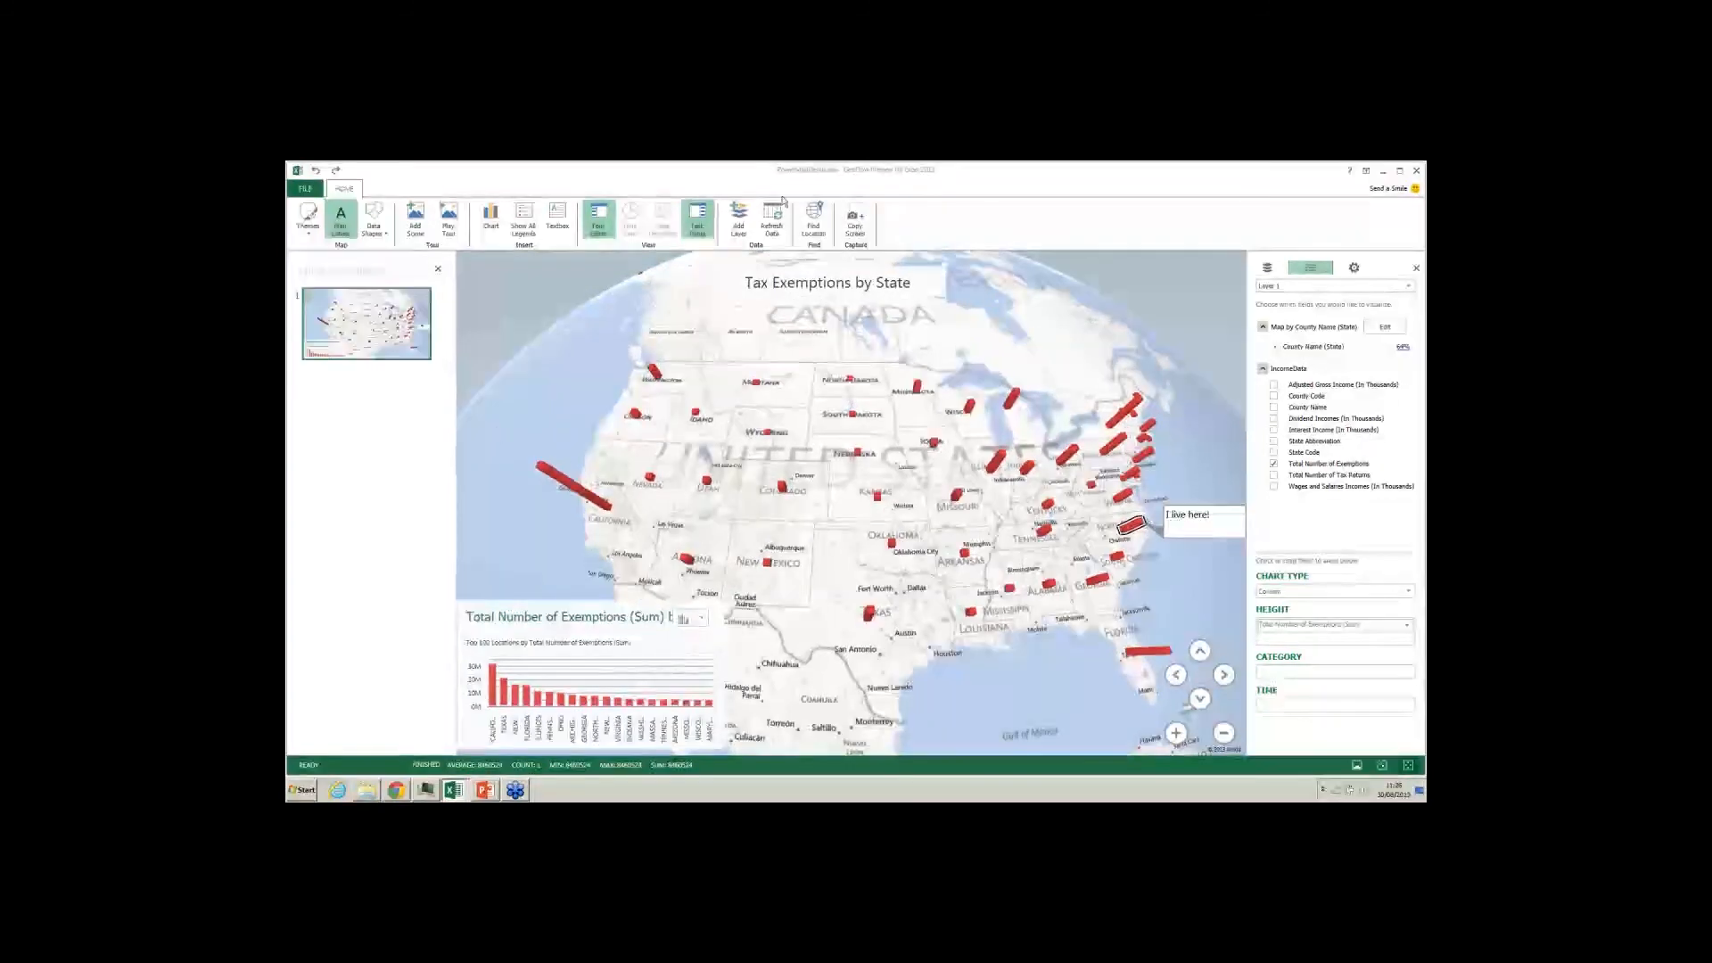
pyautogui.click(740, 219)
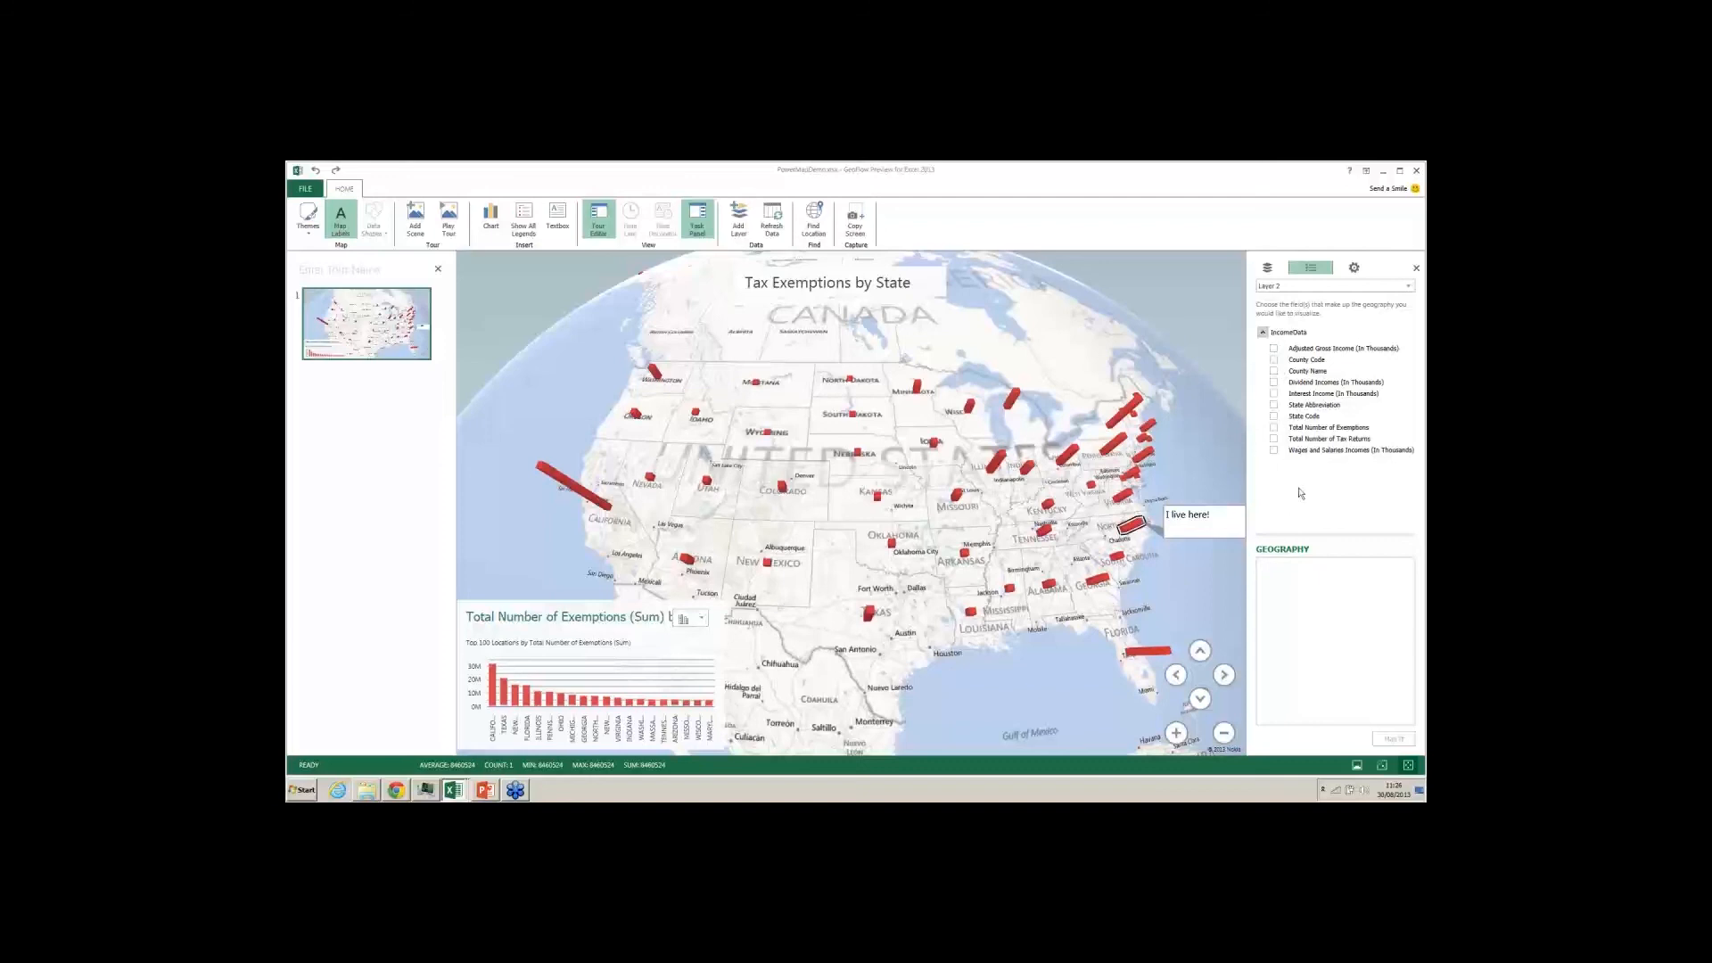
pyautogui.click(1274, 371)
pyautogui.click(1407, 568)
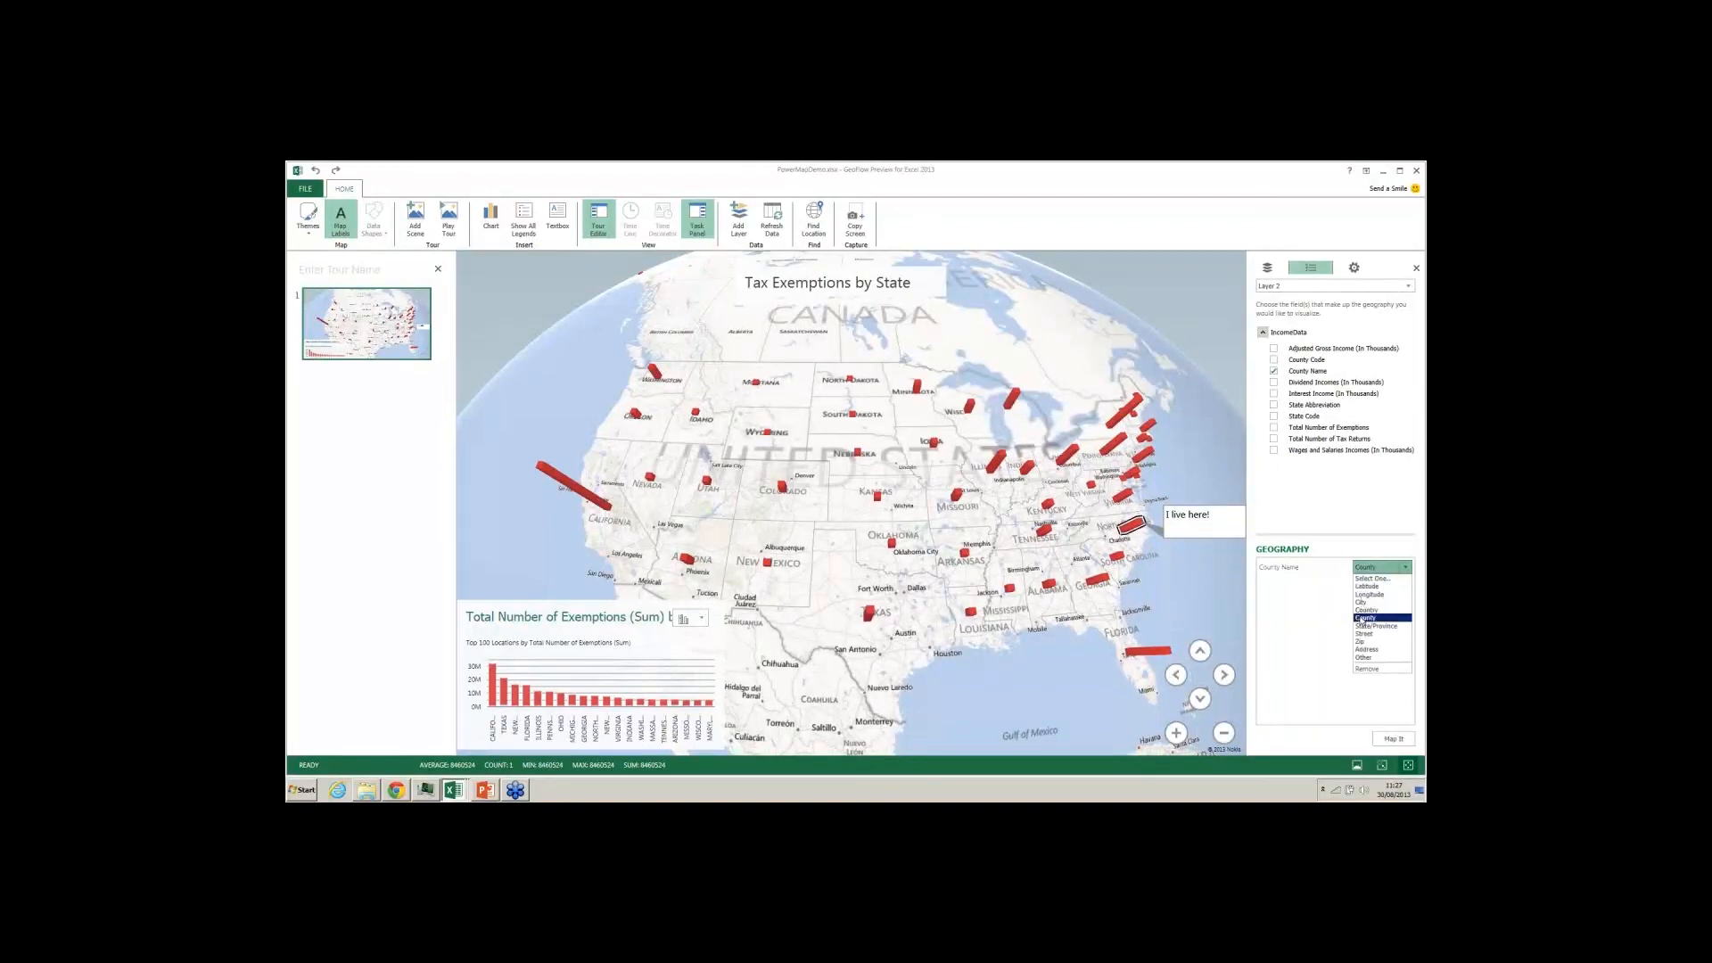
pyautogui.click(1376, 626)
pyautogui.click(1396, 740)
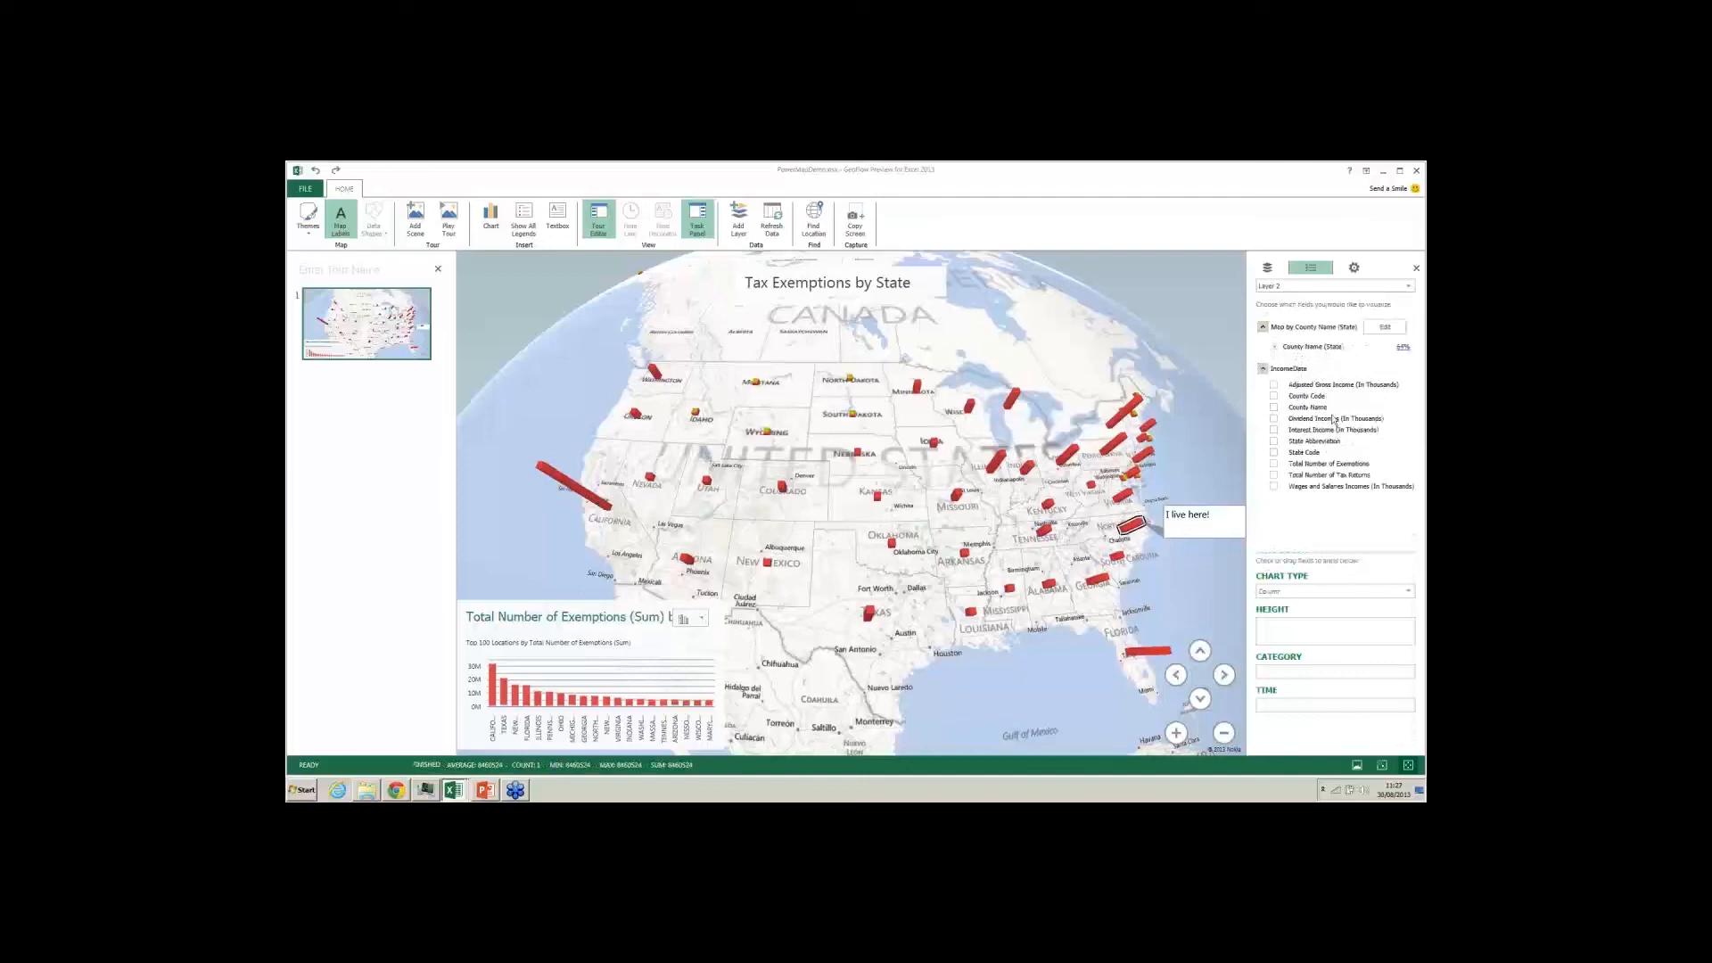
# Plot Wages and Salaries Incomes (In Thousands) as bubbles on Layer 2 and remove the layer's legend.
pyautogui.click(1274, 487)
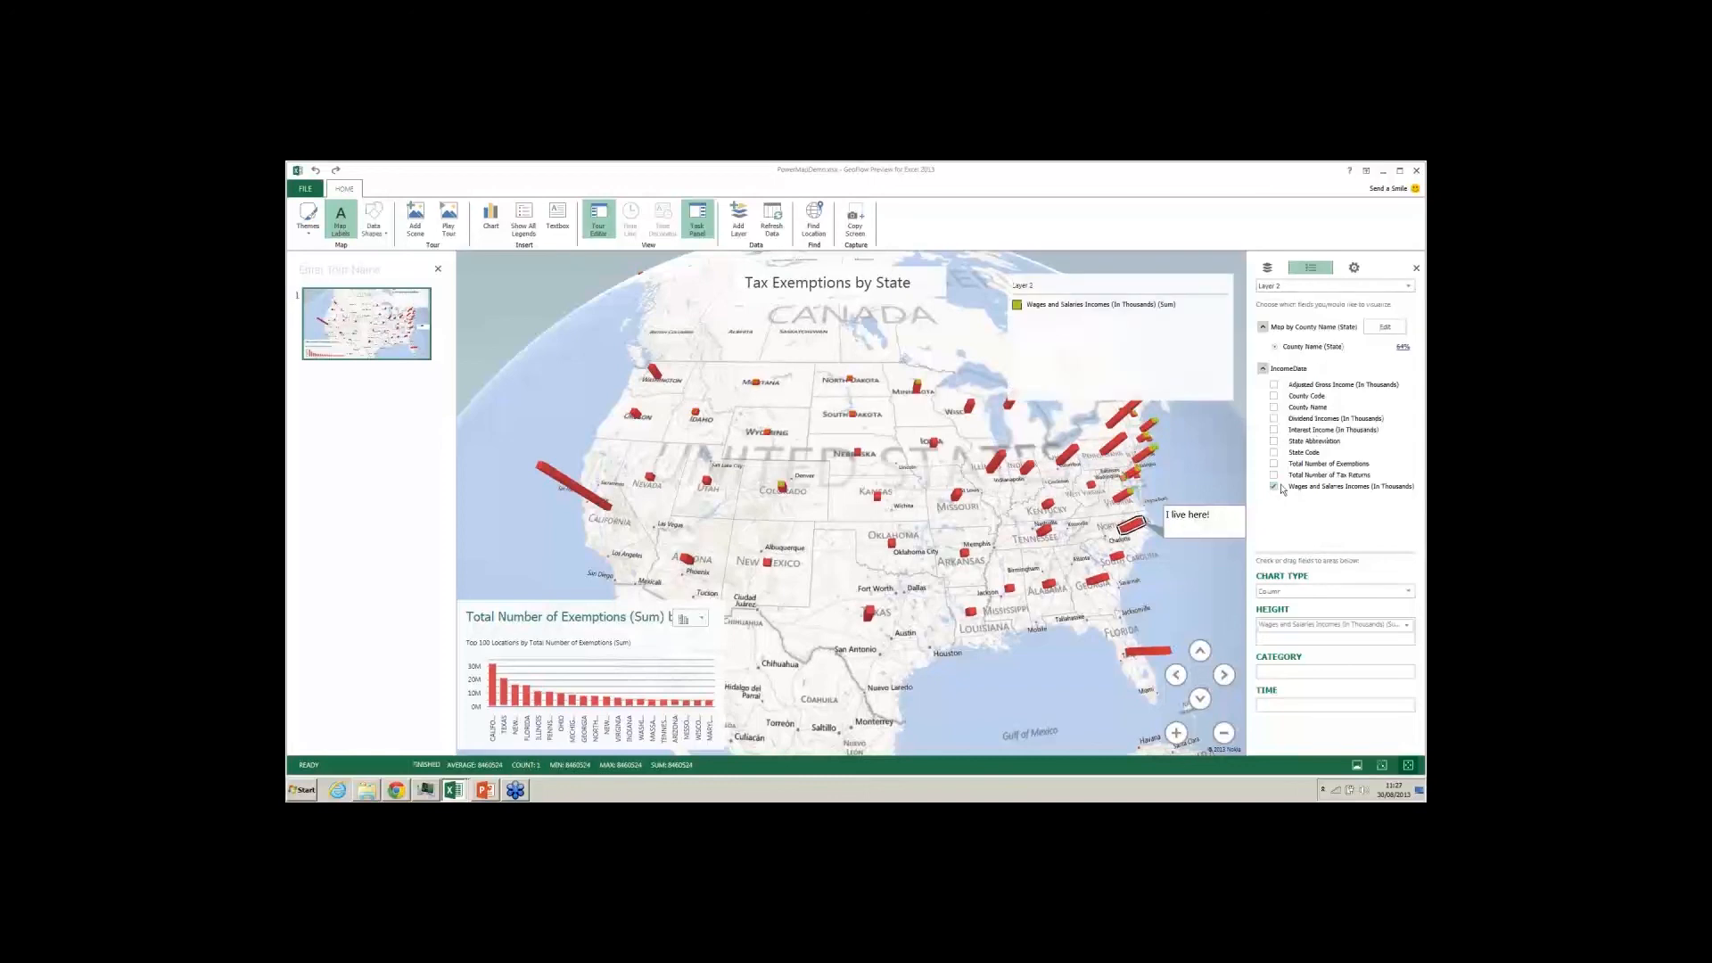
pyautogui.click(1335, 591)
pyautogui.click(1335, 616)
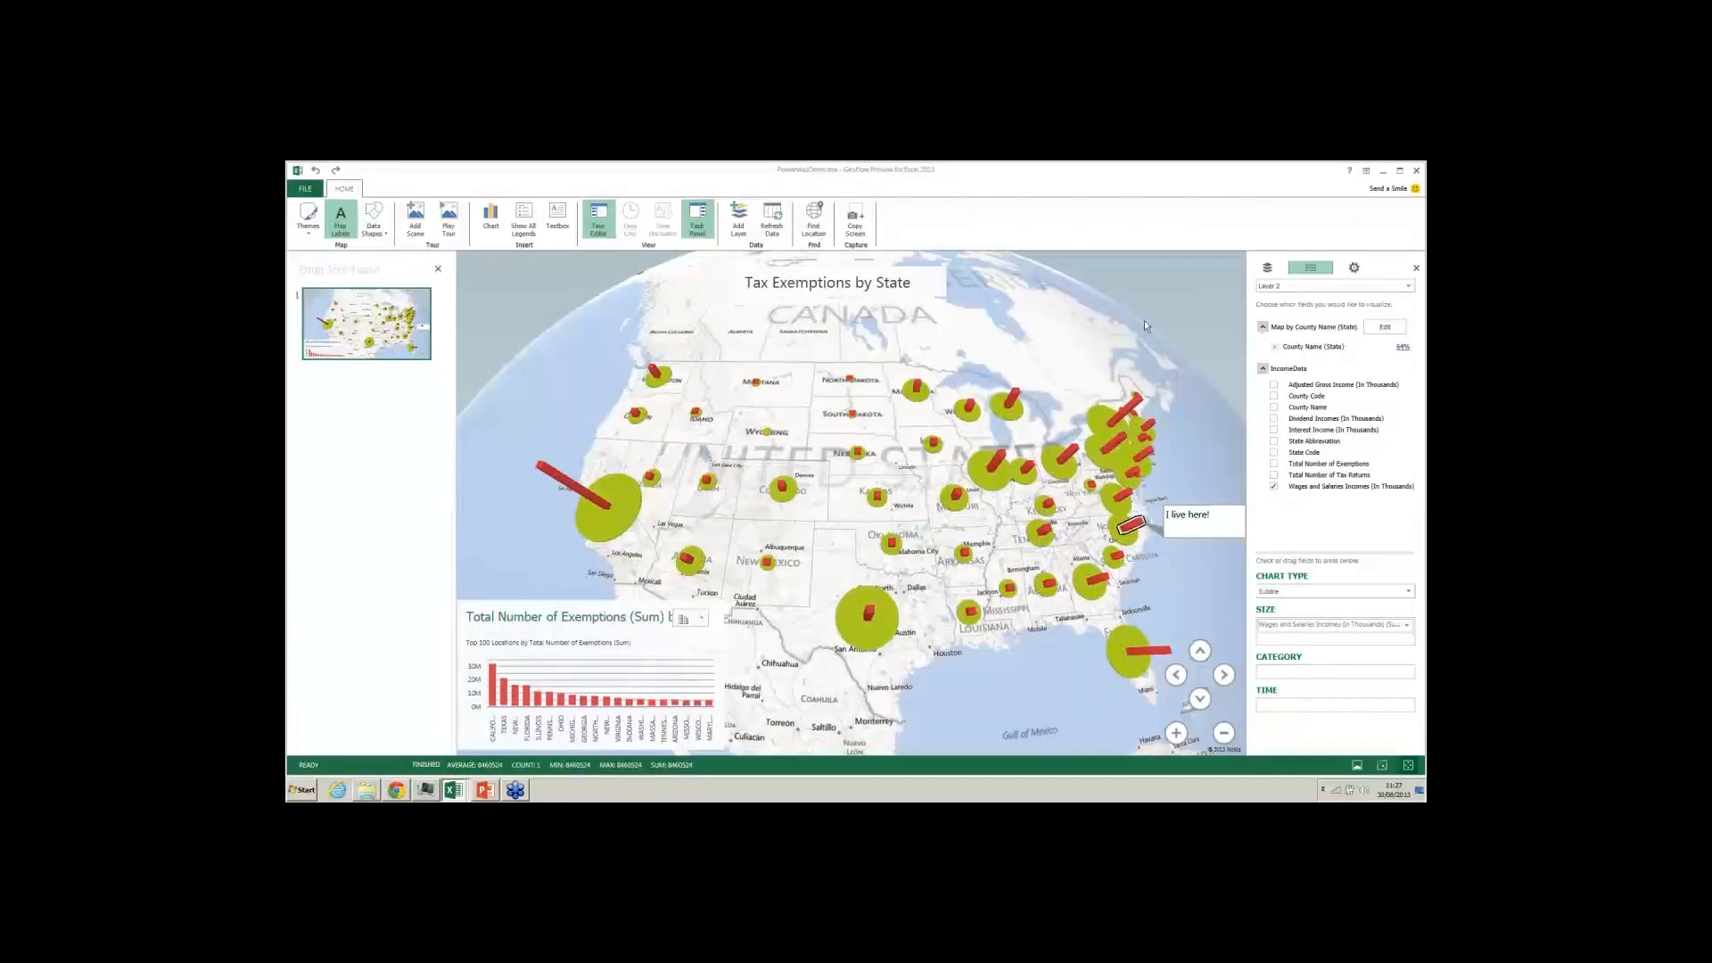
pyautogui.moveTo(992, 670); pyautogui.dragTo(972, 638)
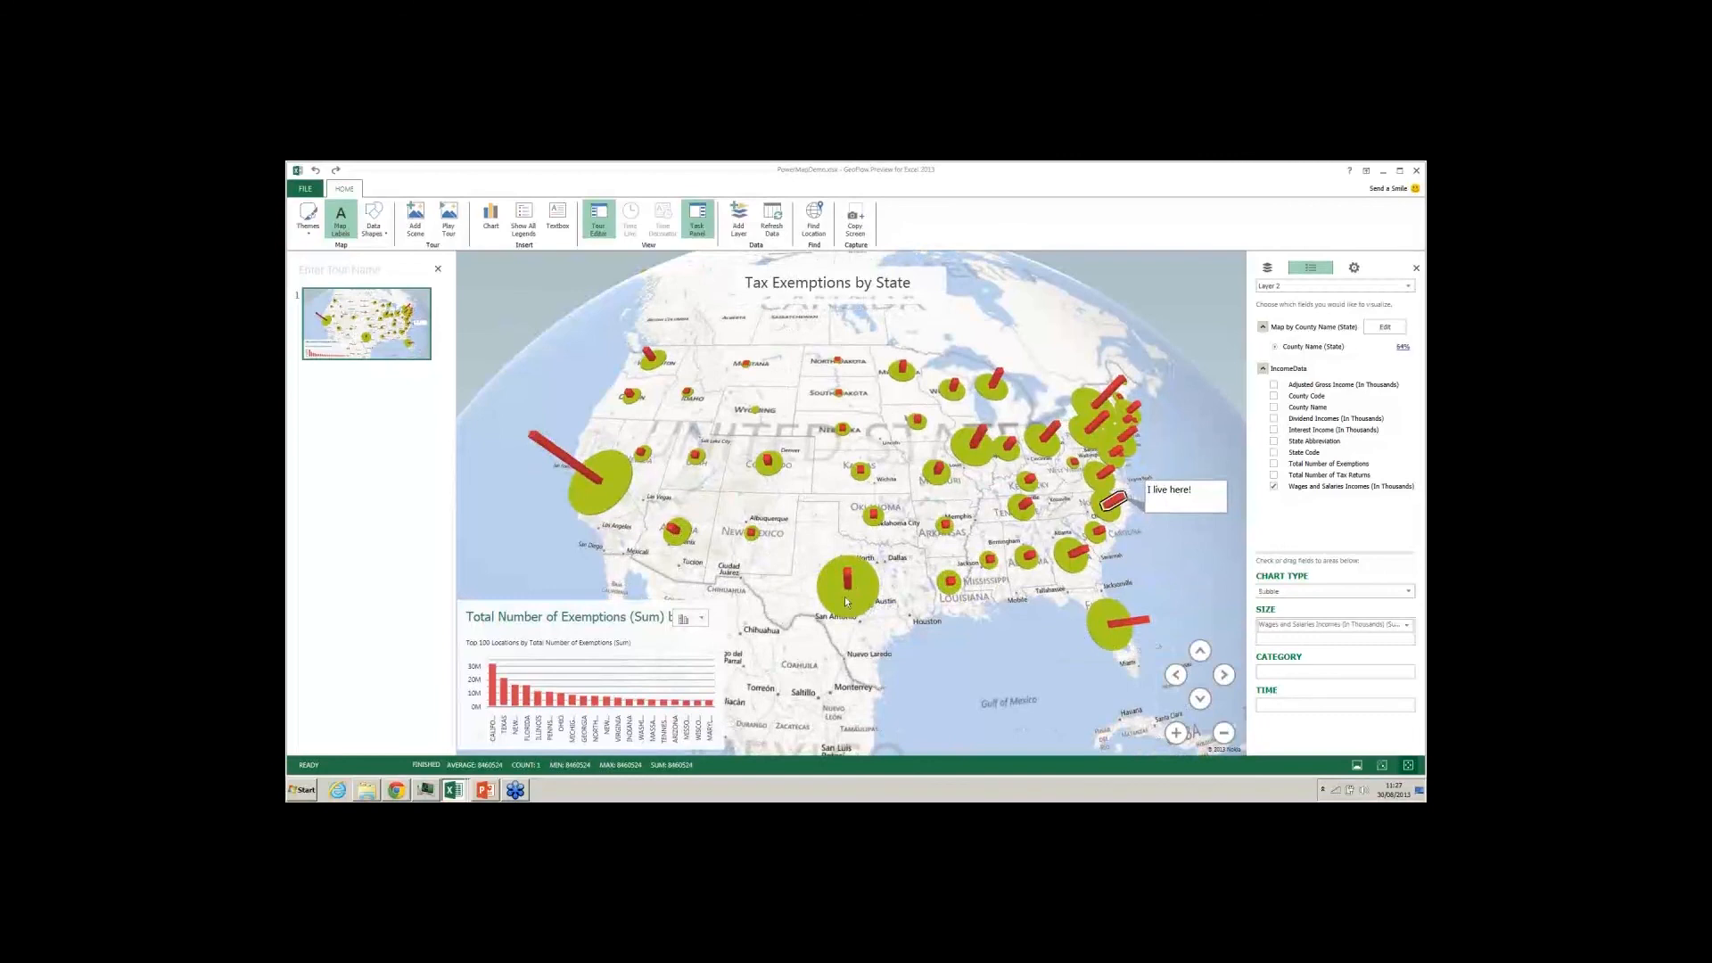
pyautogui.moveTo(843, 597)
pyautogui.moveTo(896, 446); pyautogui.dragTo(888, 485)
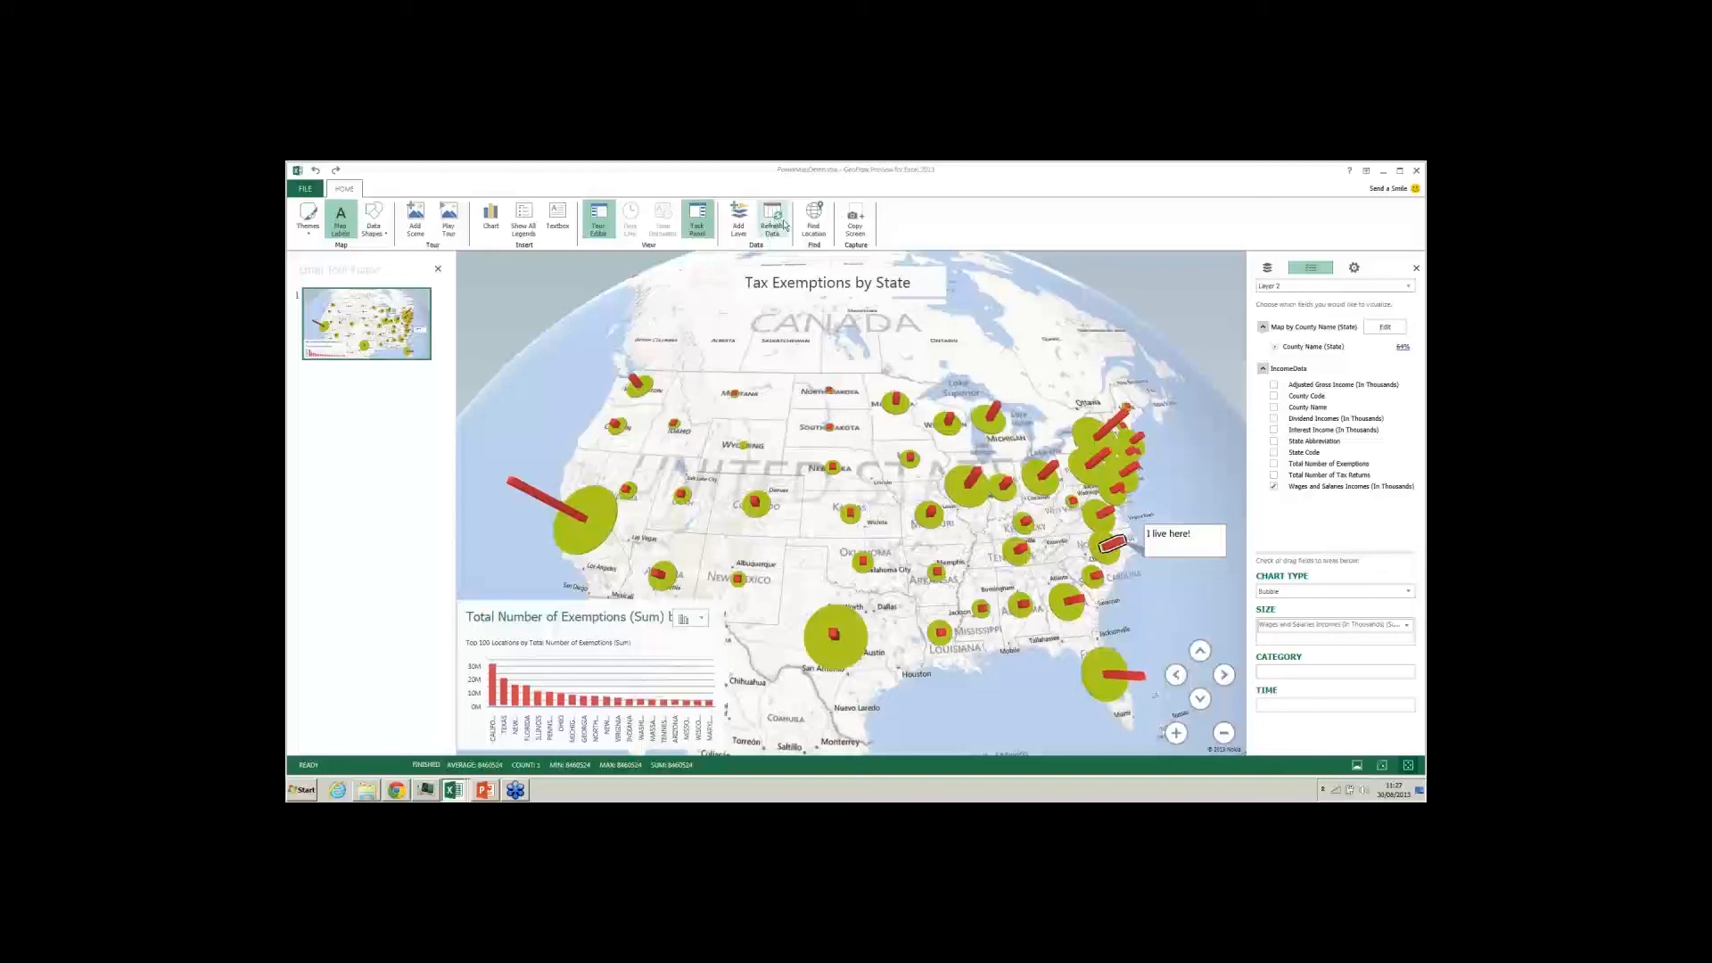
# Find the location Charlotte on the map and view it in relation to the annotated North Carolina column.
pyautogui.click(823, 304)
pyautogui.scroll(2, 759, 449)
pyautogui.scroll(5, 759, 449)
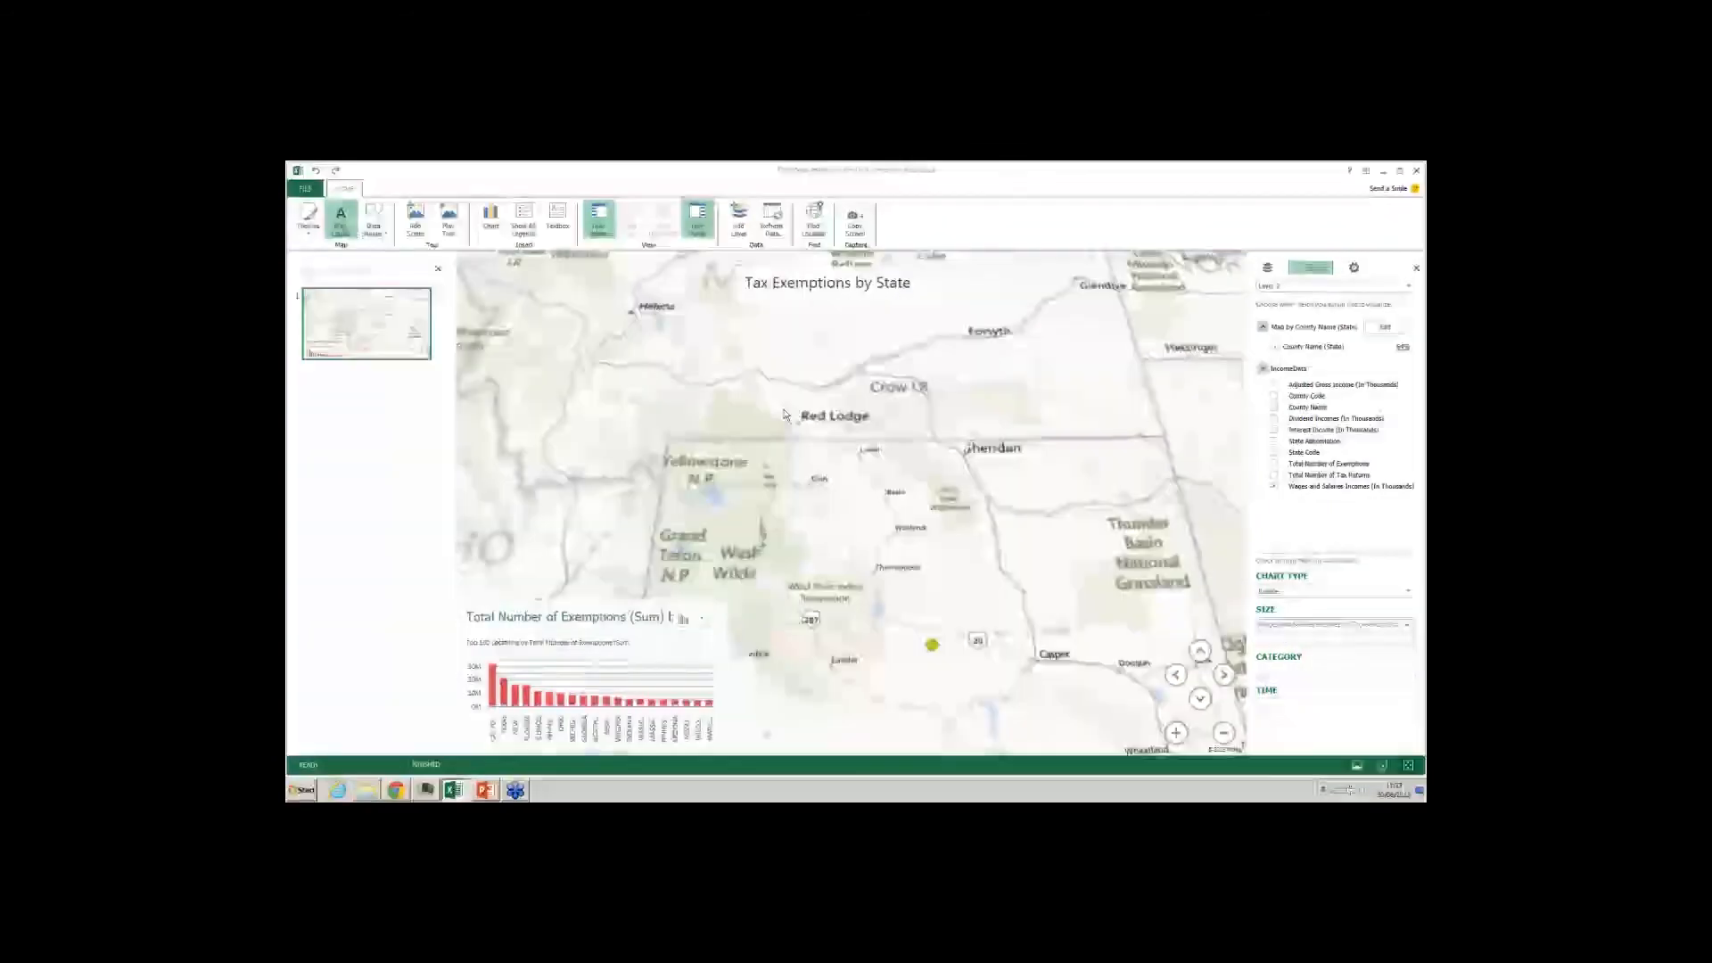
pyautogui.click(811, 216)
pyautogui.write('Charlotte')
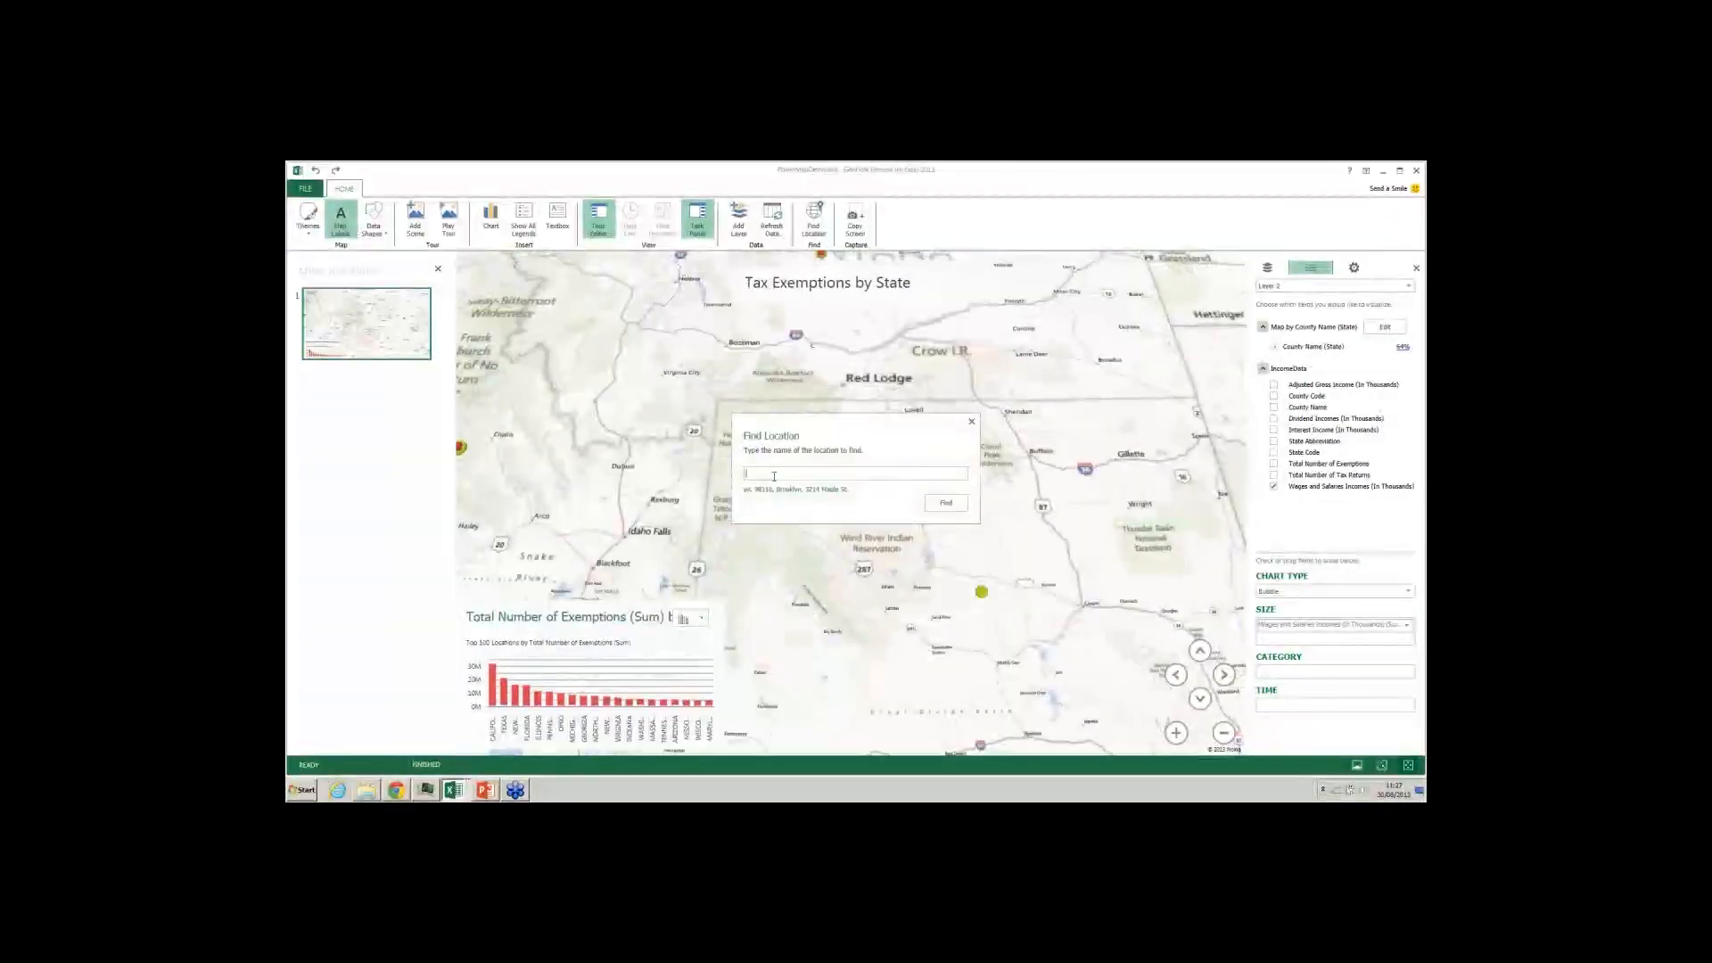
pyautogui.click(944, 504)
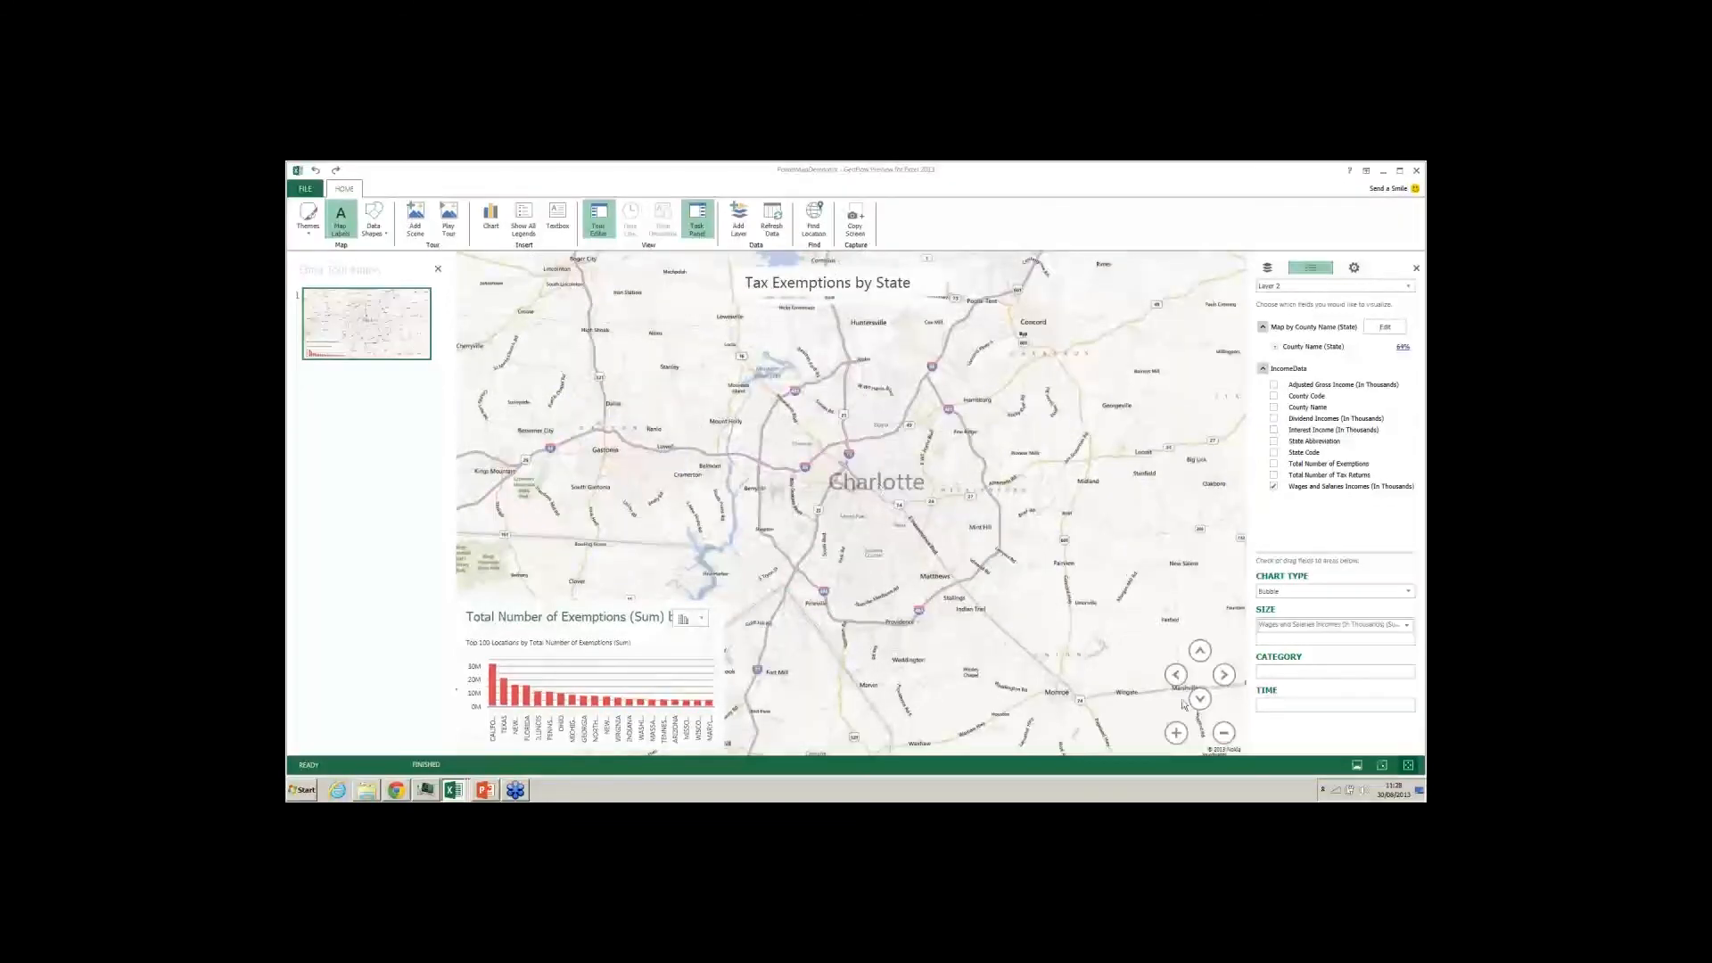
pyautogui.click(1224, 733)
pyautogui.click(1224, 733)
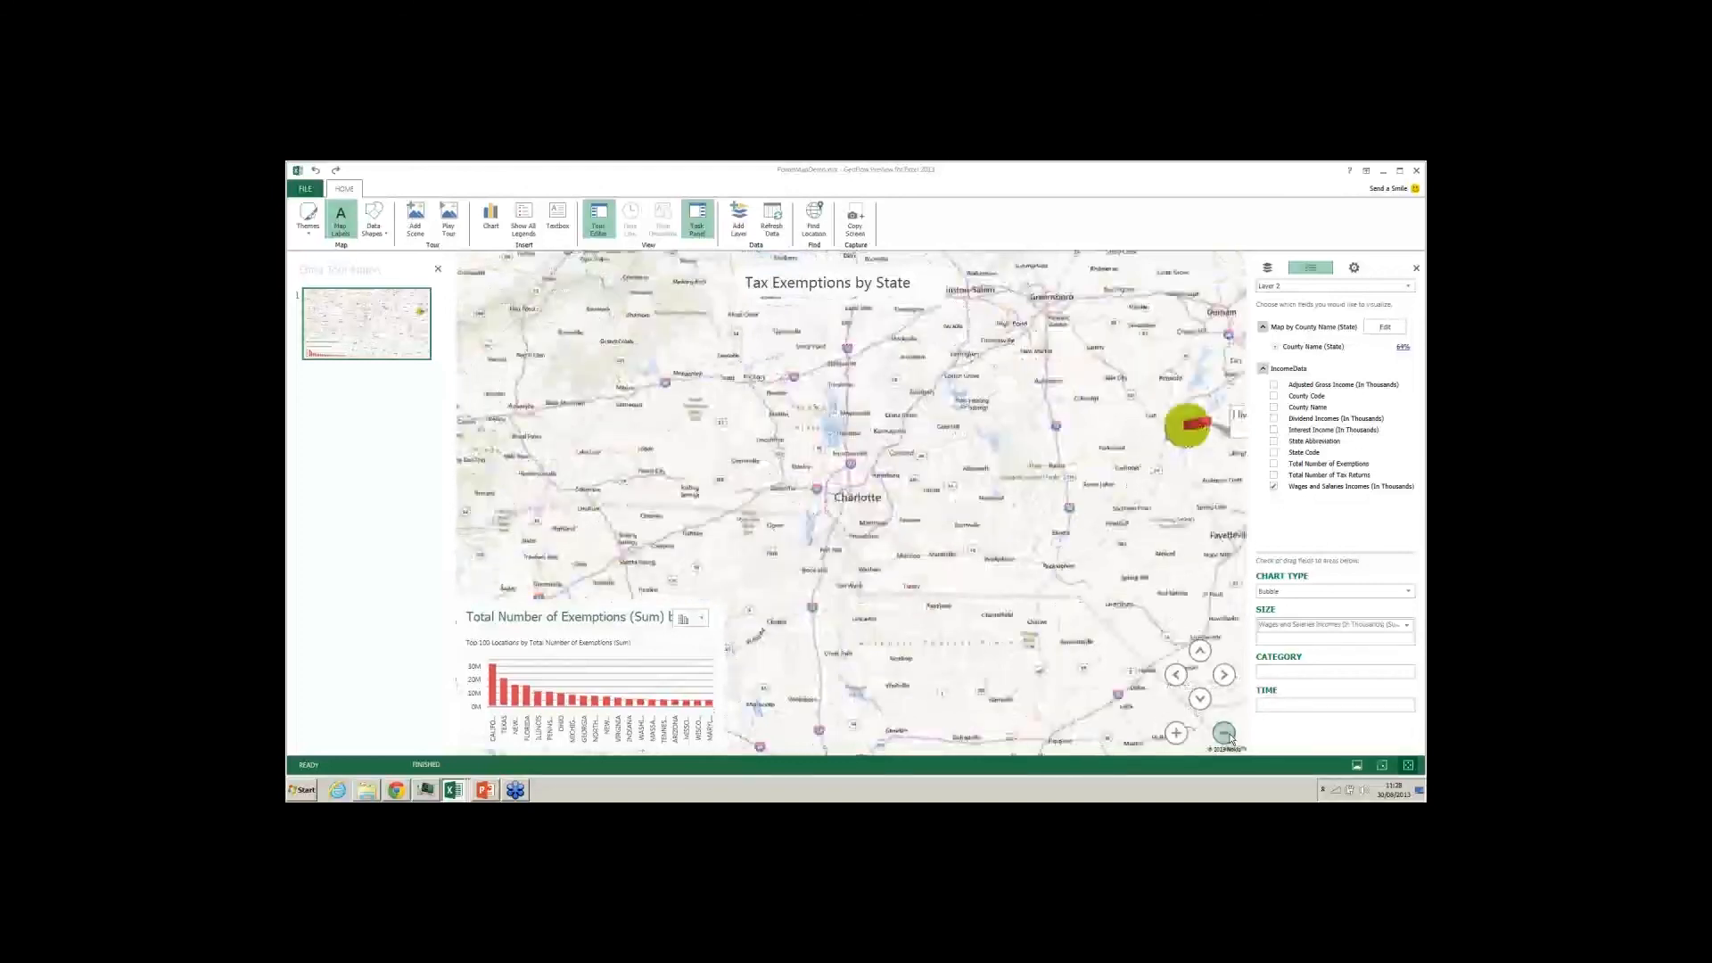
pyautogui.click(1224, 733)
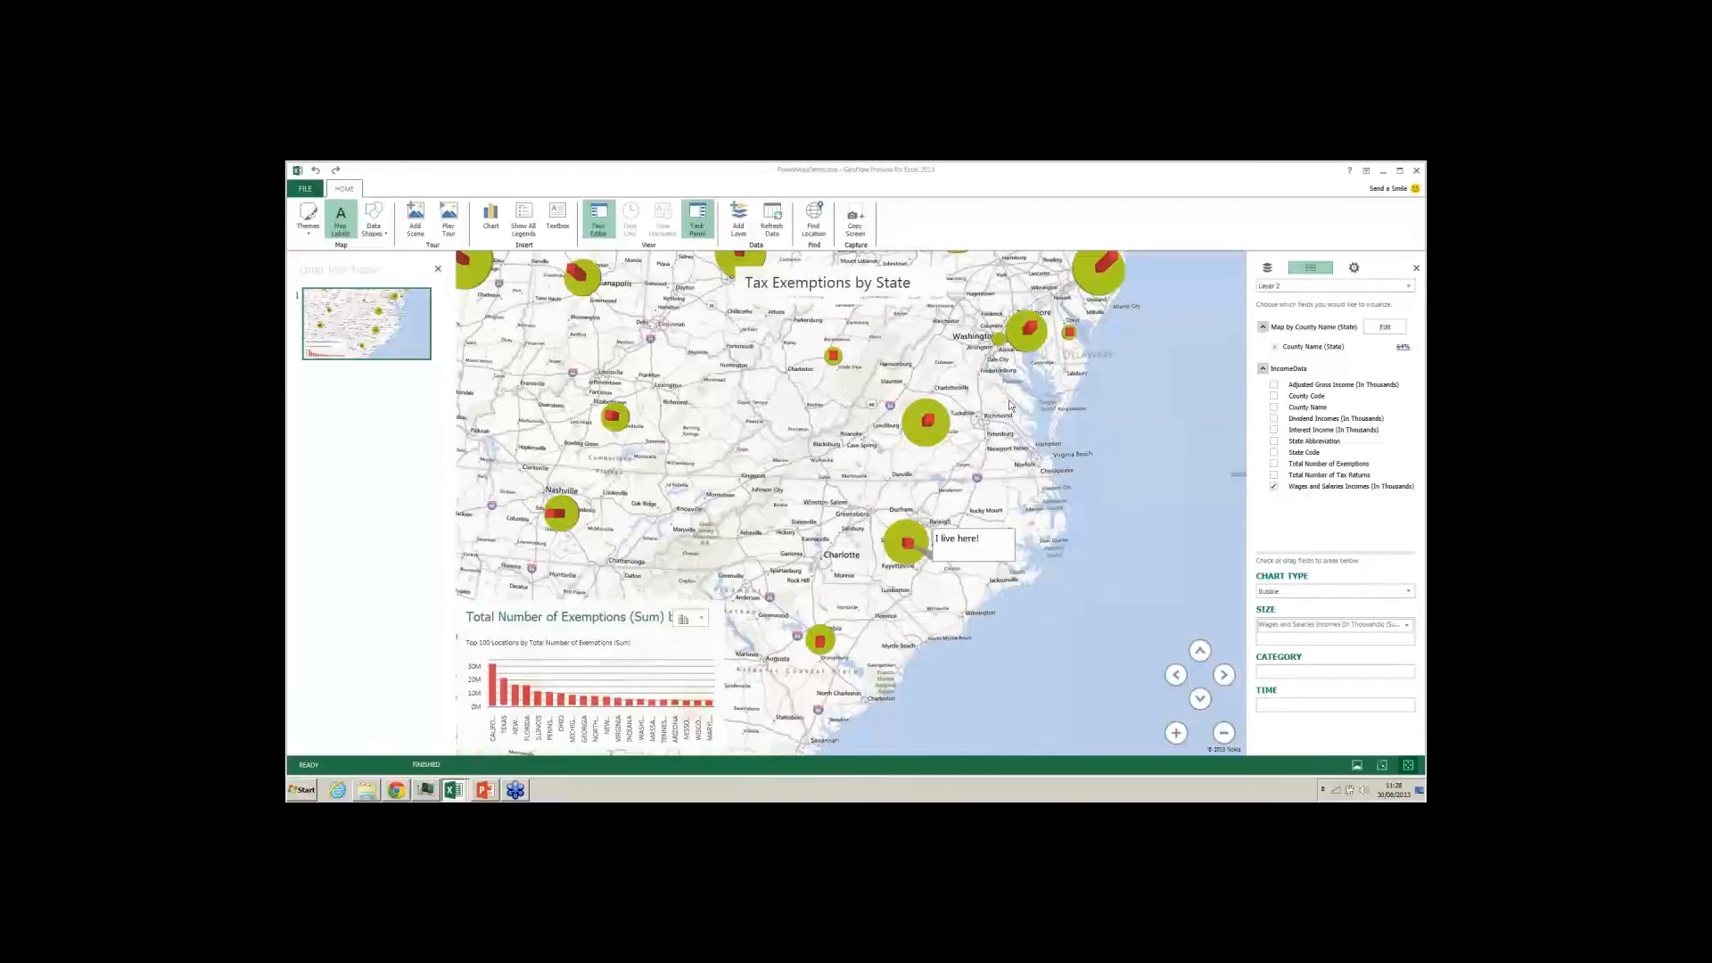
# Capture the map showing most of the United States, paste the image into Paint, and close Paint without saving.
pyautogui.moveTo(1009, 401); pyautogui.dragTo(1032, 411)
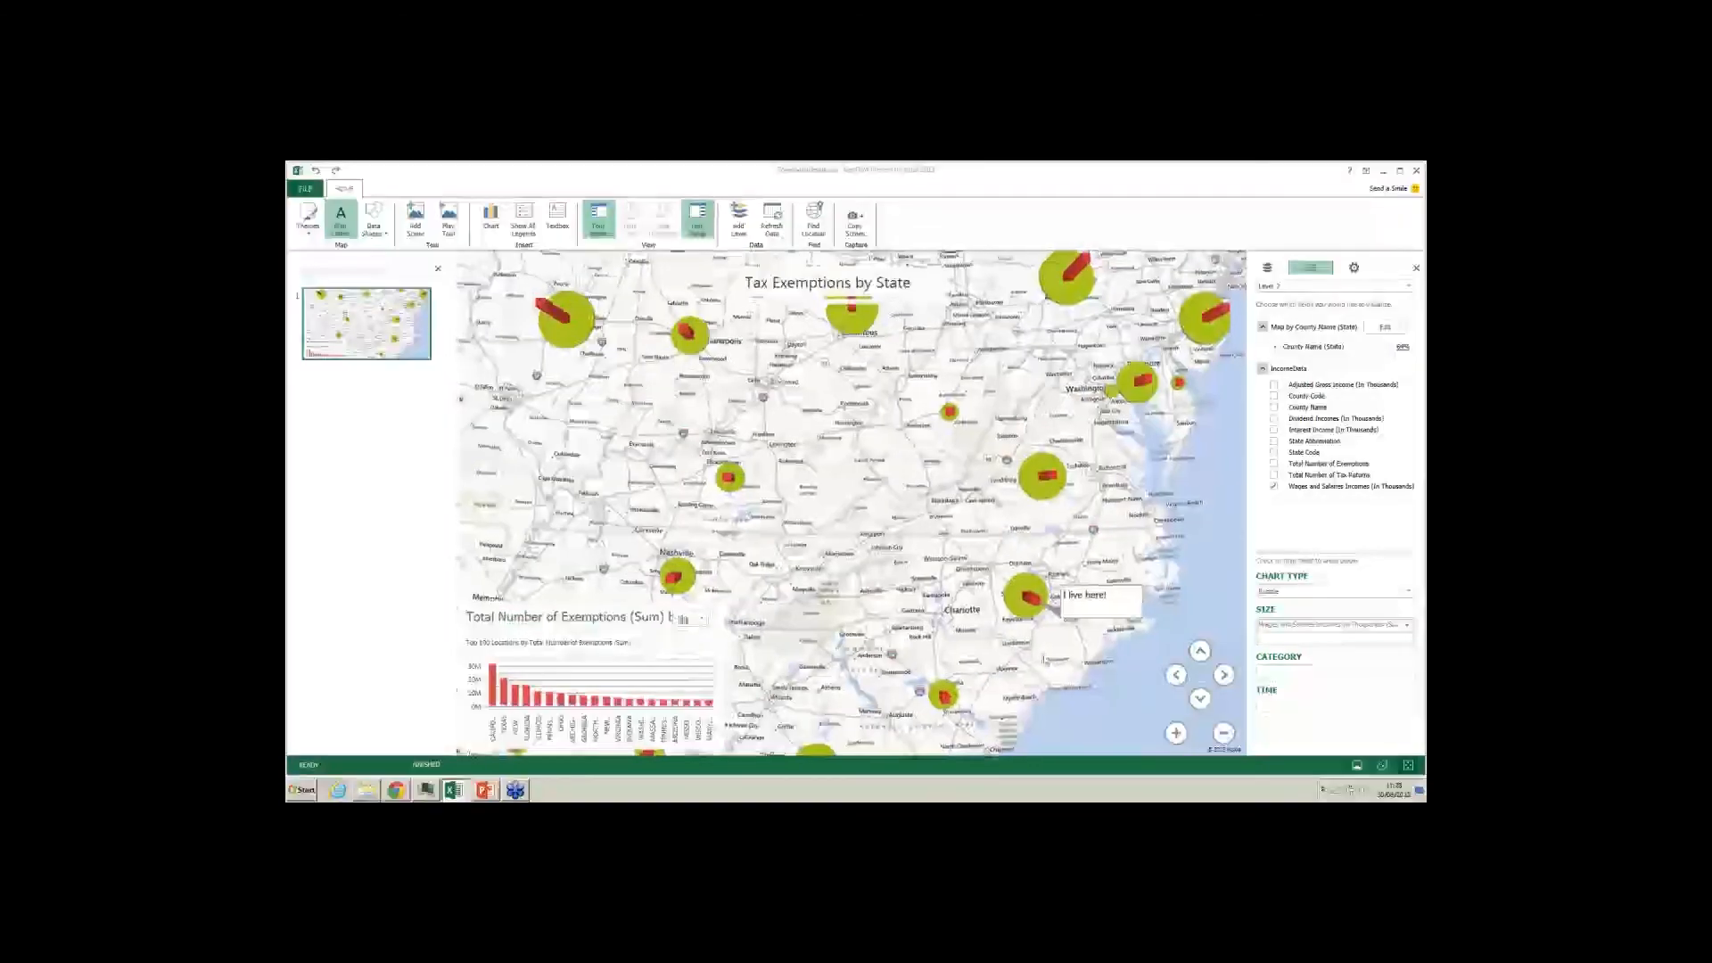
pyautogui.click(1223, 732)
pyautogui.click(1224, 732)
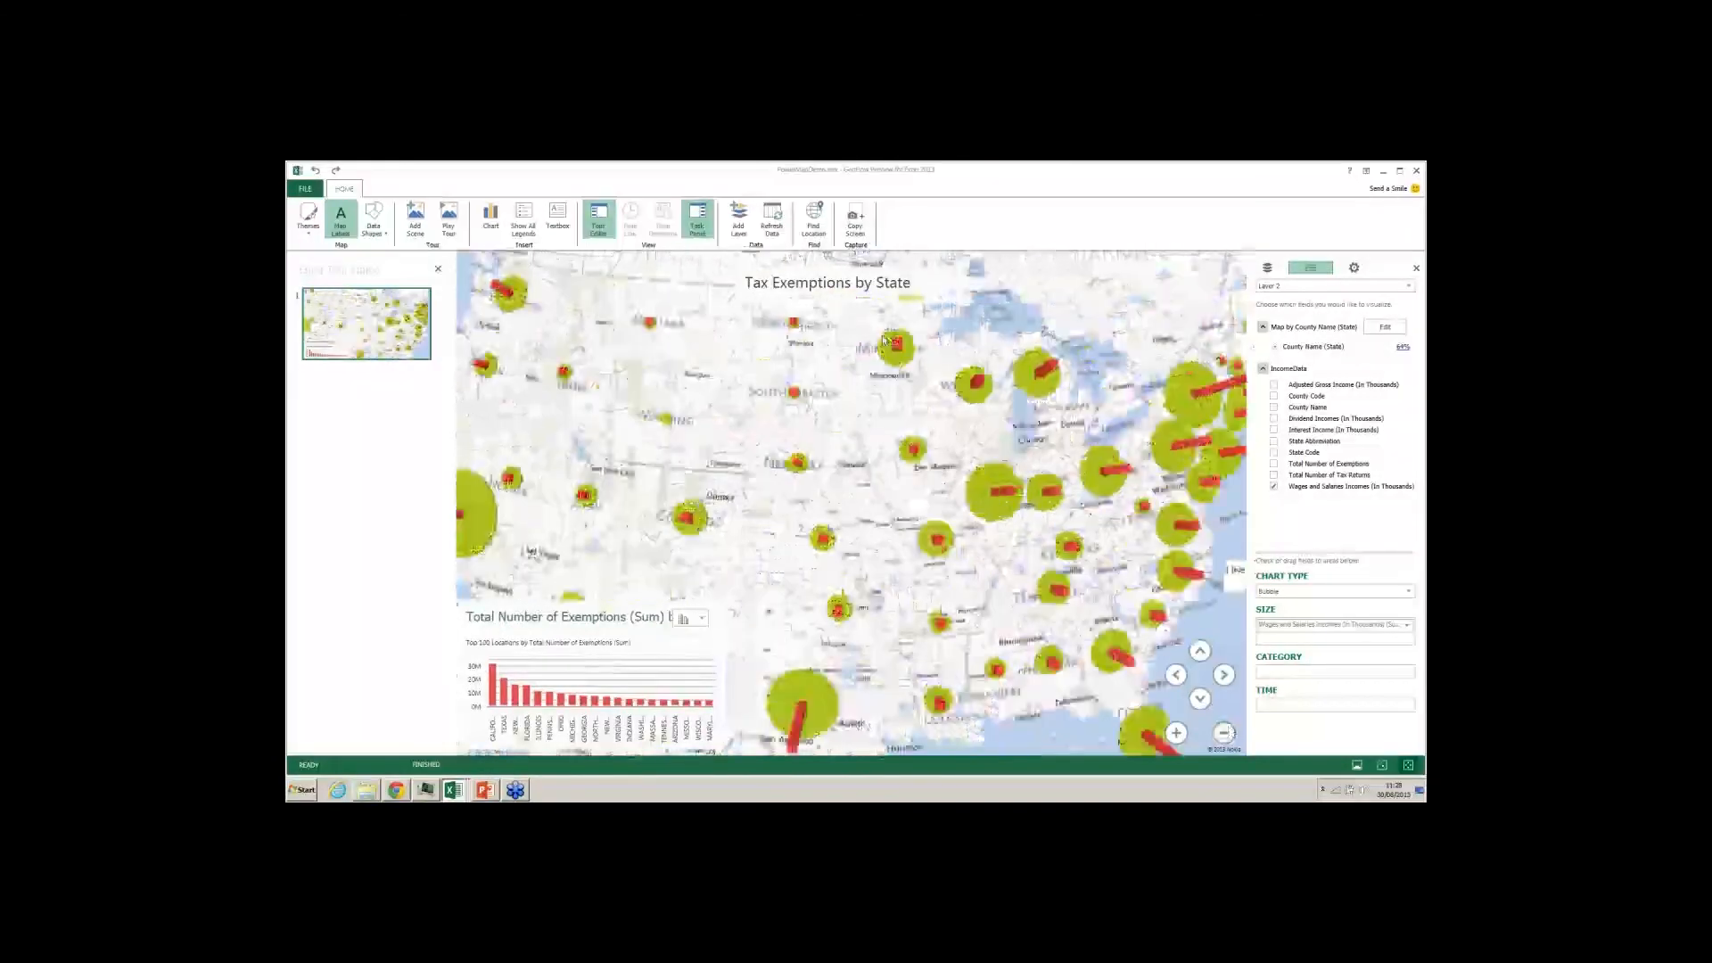
pyautogui.click(856, 223)
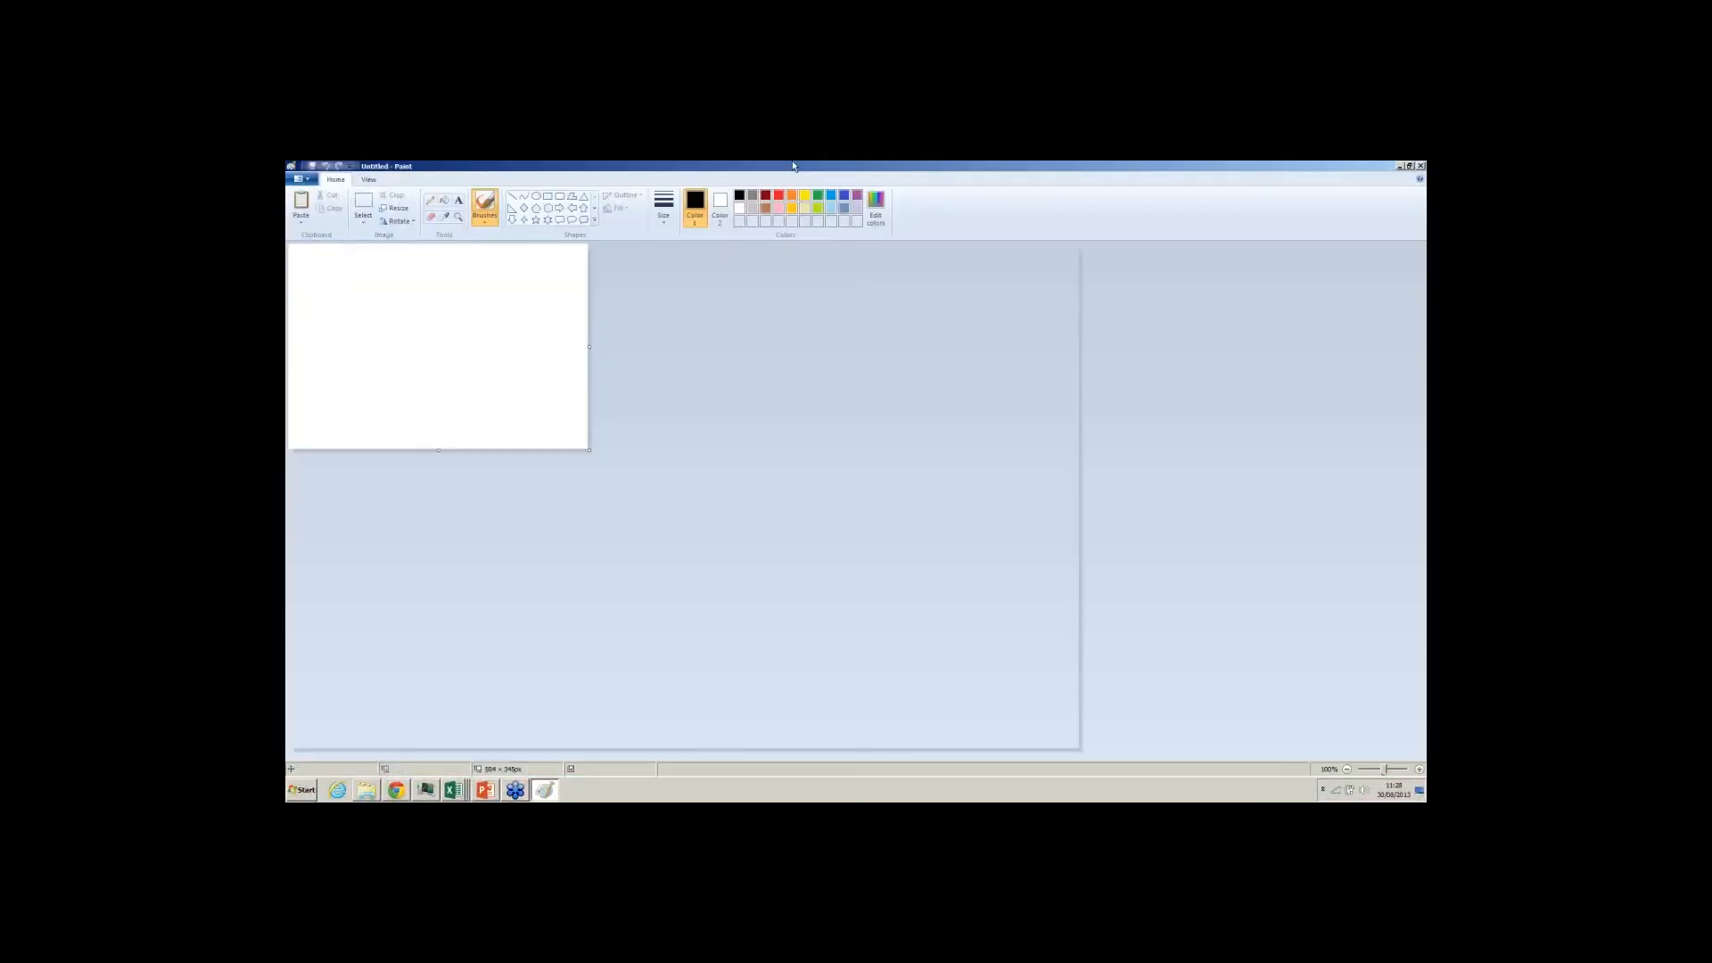
pyautogui.hotkey('ctrl', 'v')
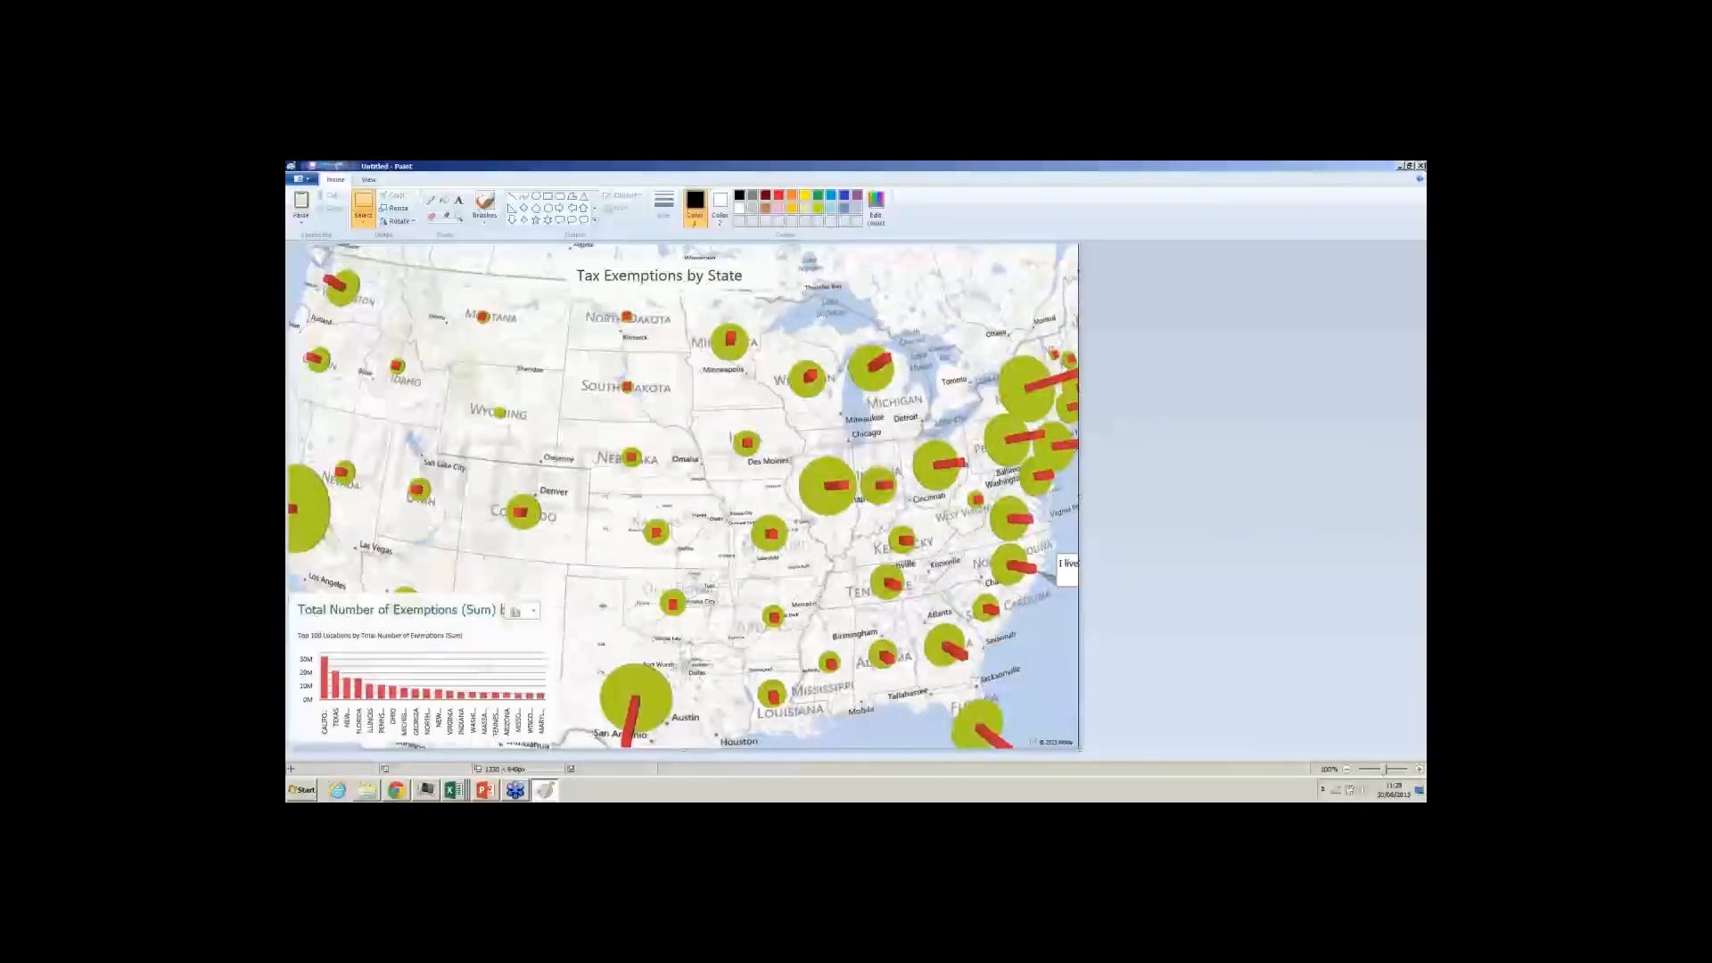
pyautogui.click(1421, 166)
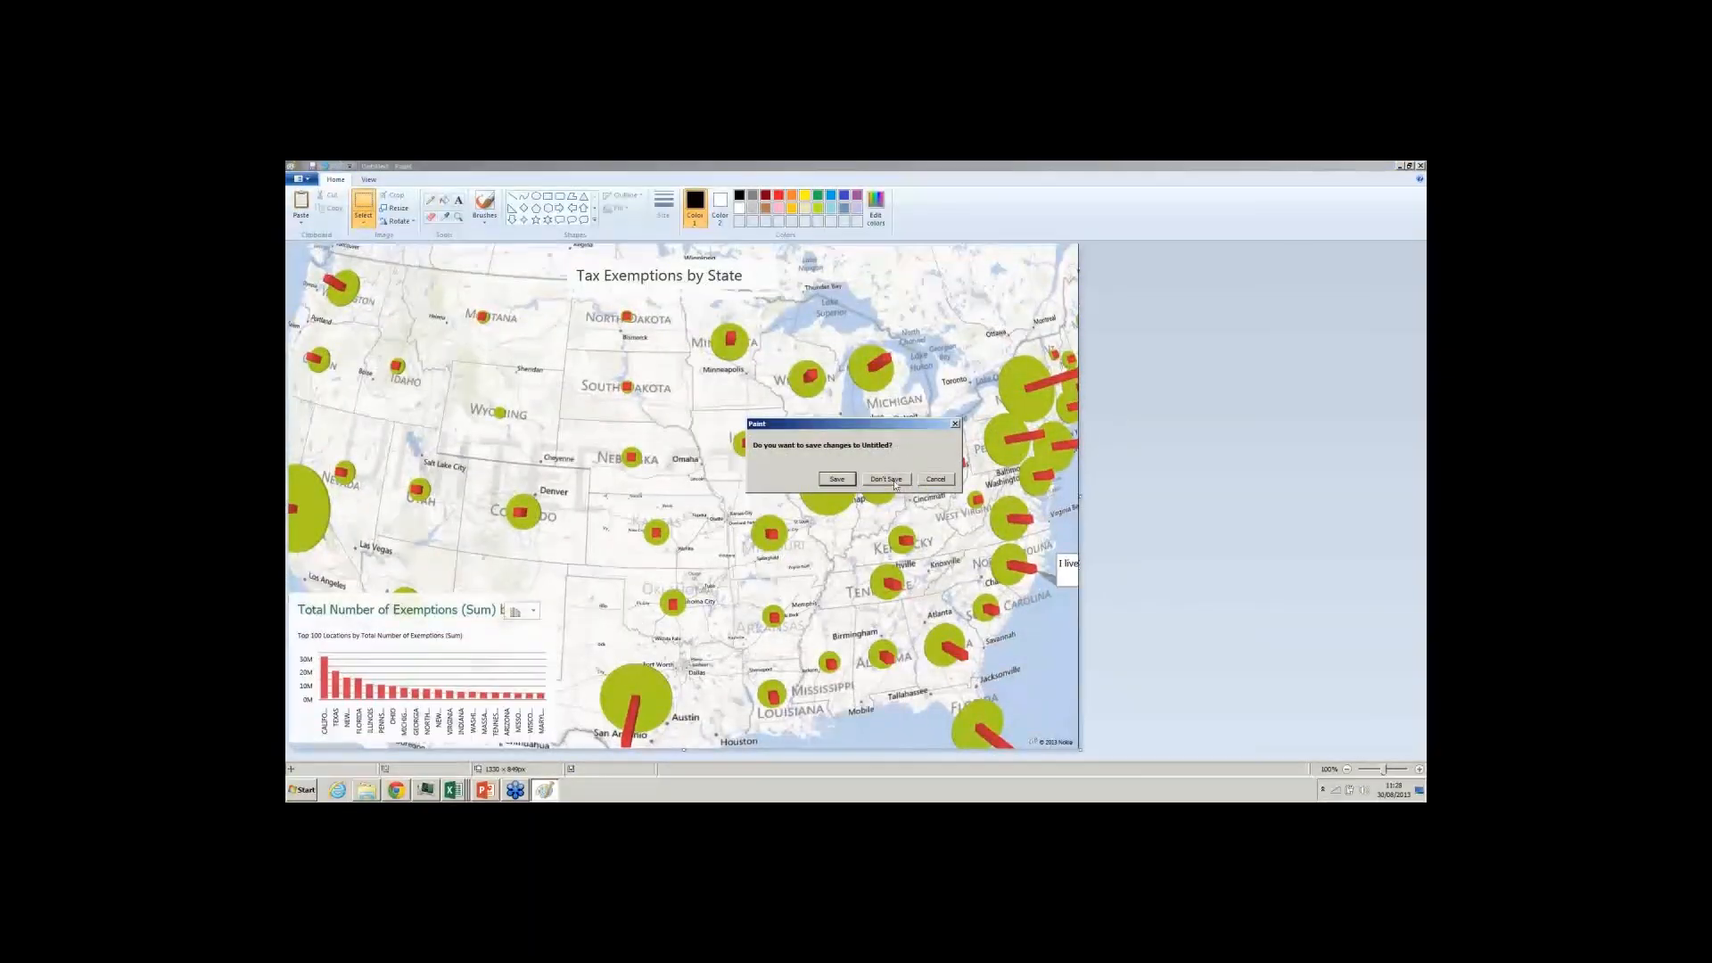
pyautogui.click(886, 479)
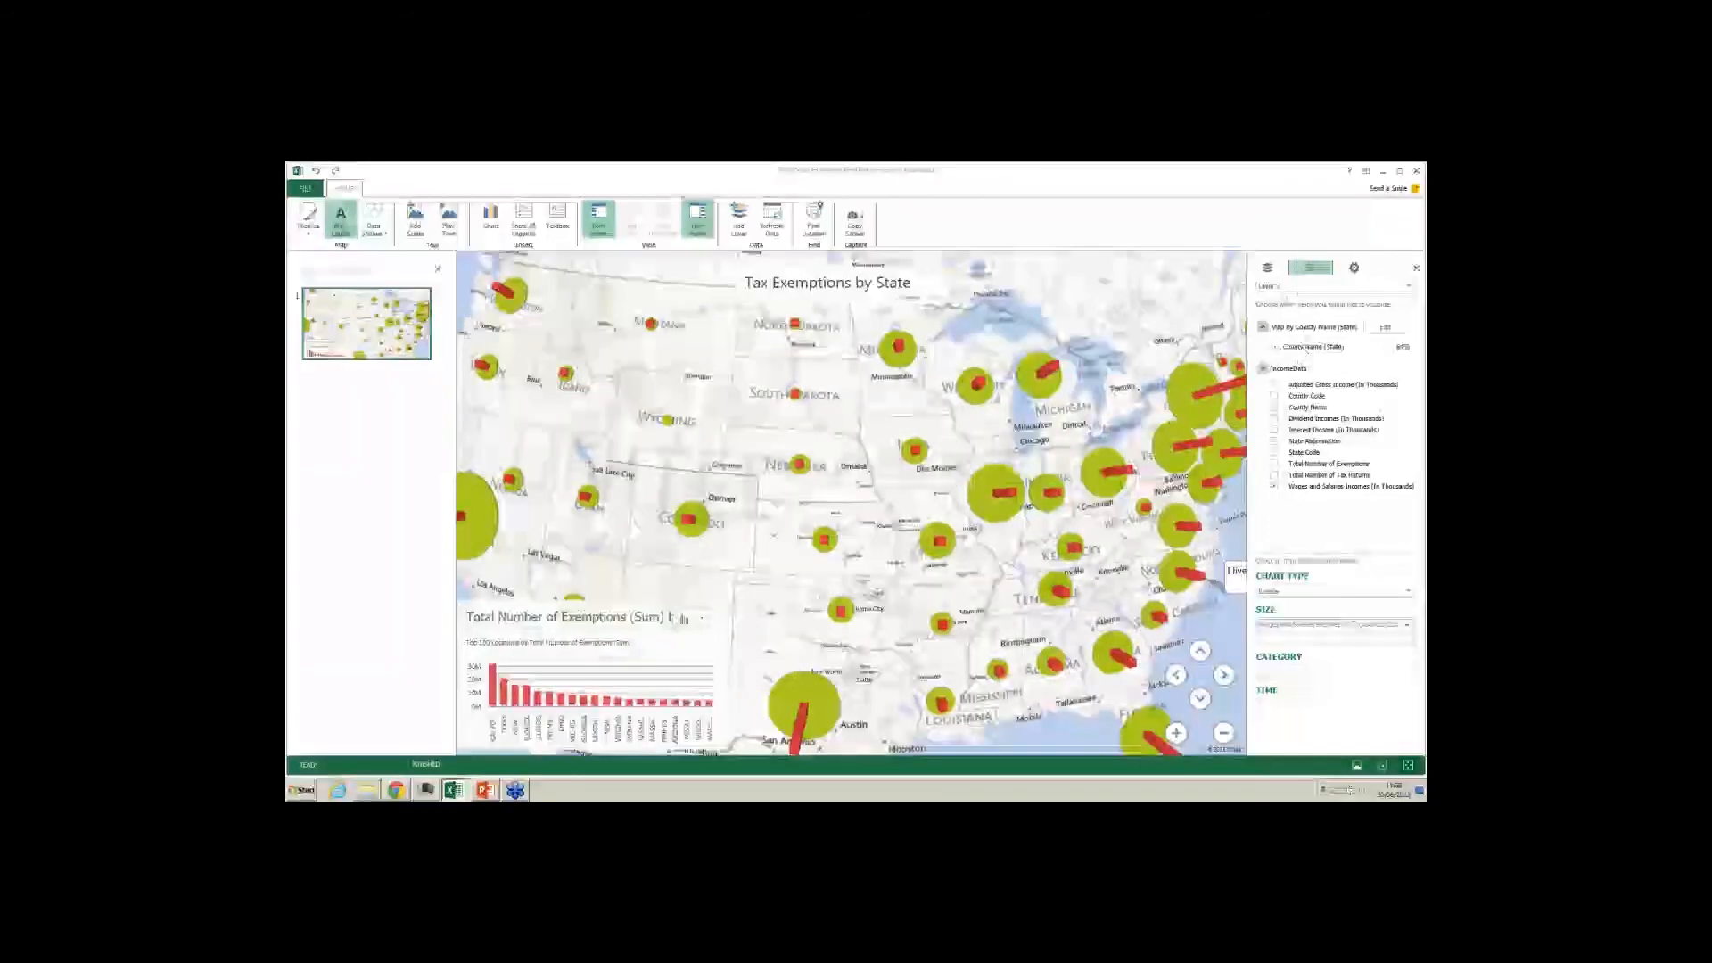
# Hide and reshow Layer 1 and Layer 2 in turn to compare the exemption columns with the wage bubbles.
pyautogui.click(1286, 269)
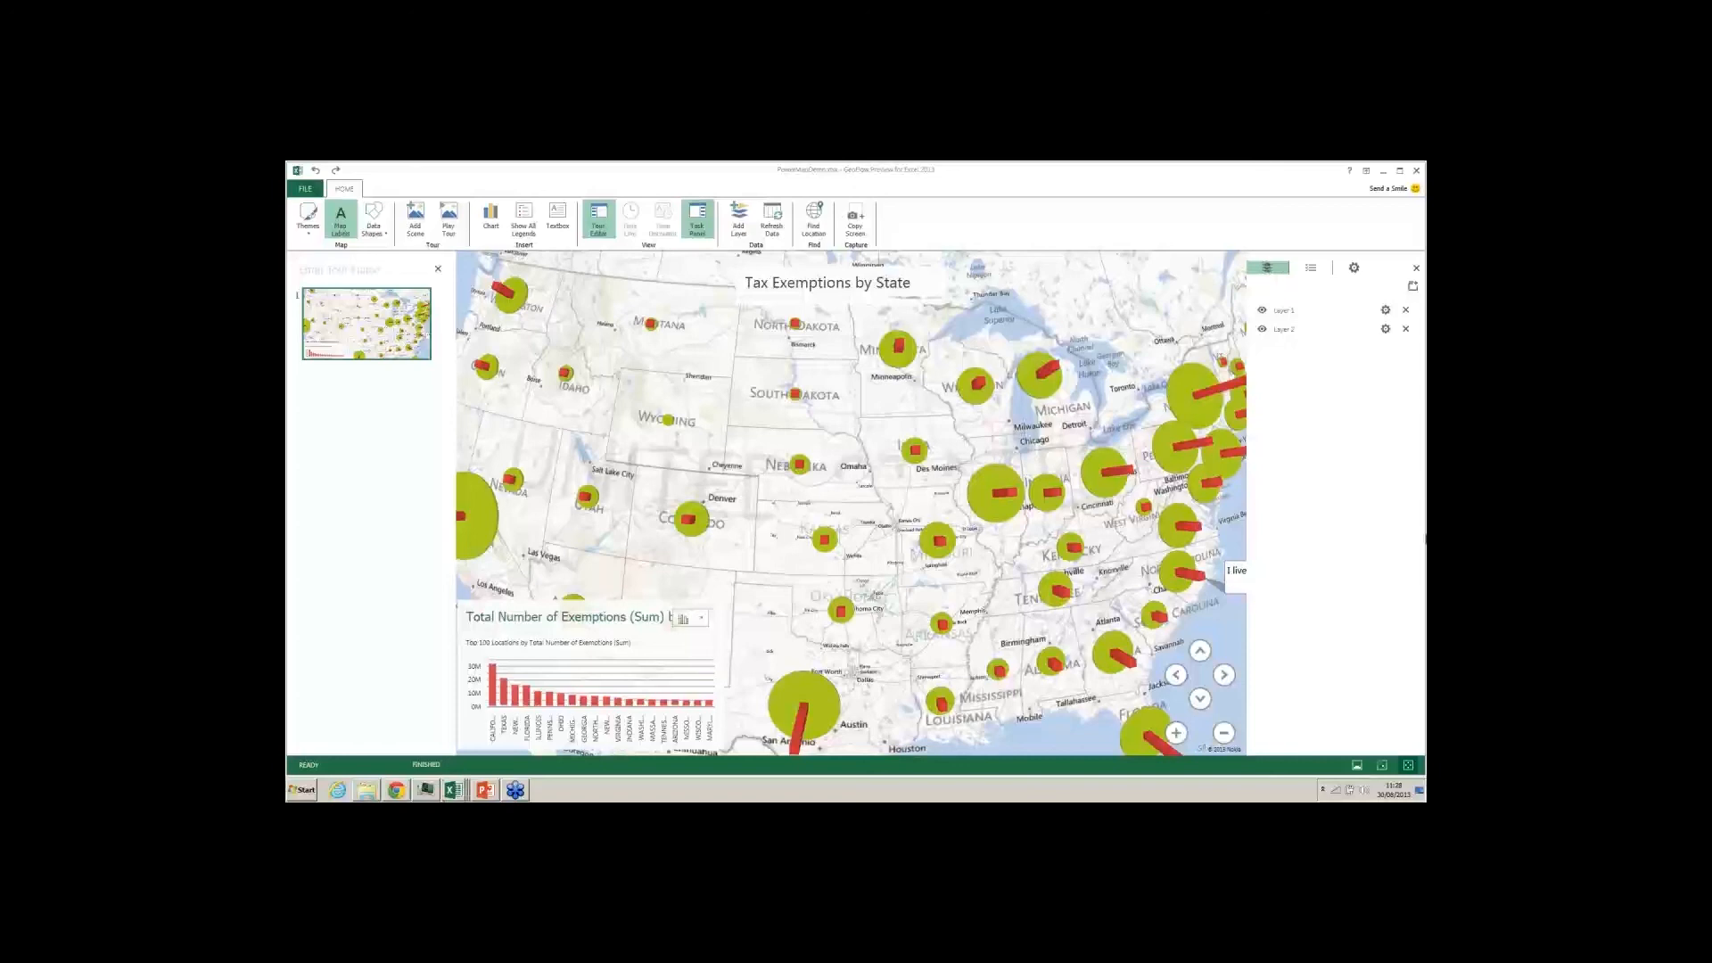
pyautogui.click(1262, 311)
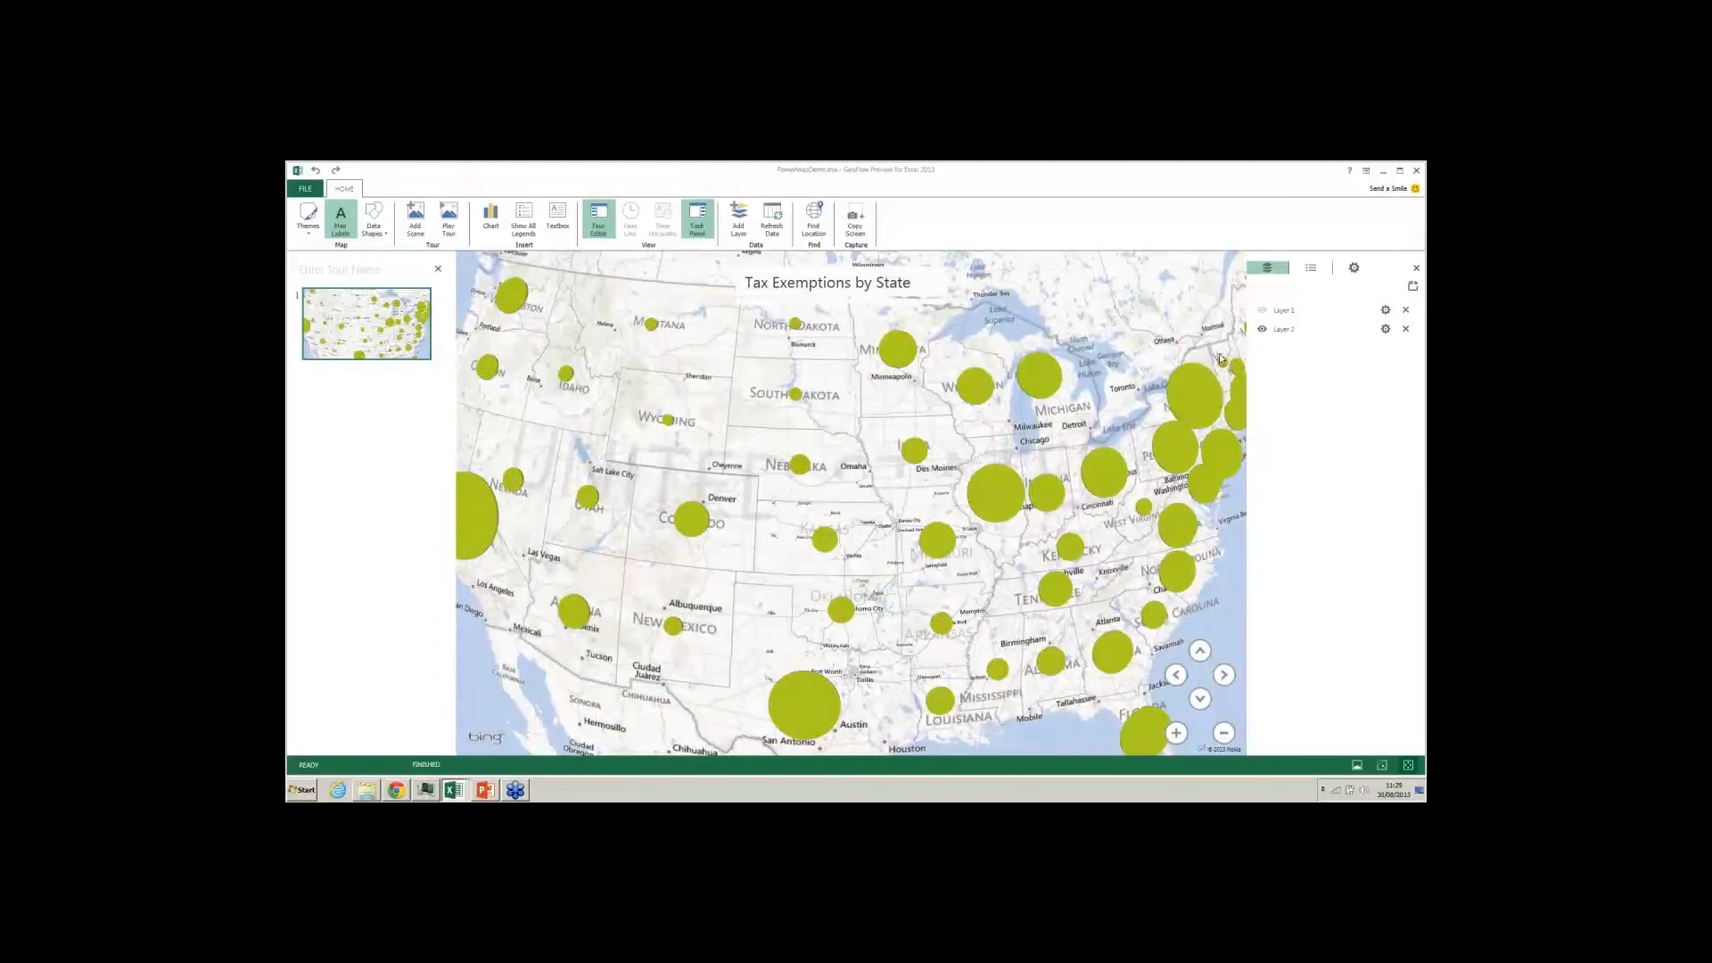
pyautogui.click(1262, 310)
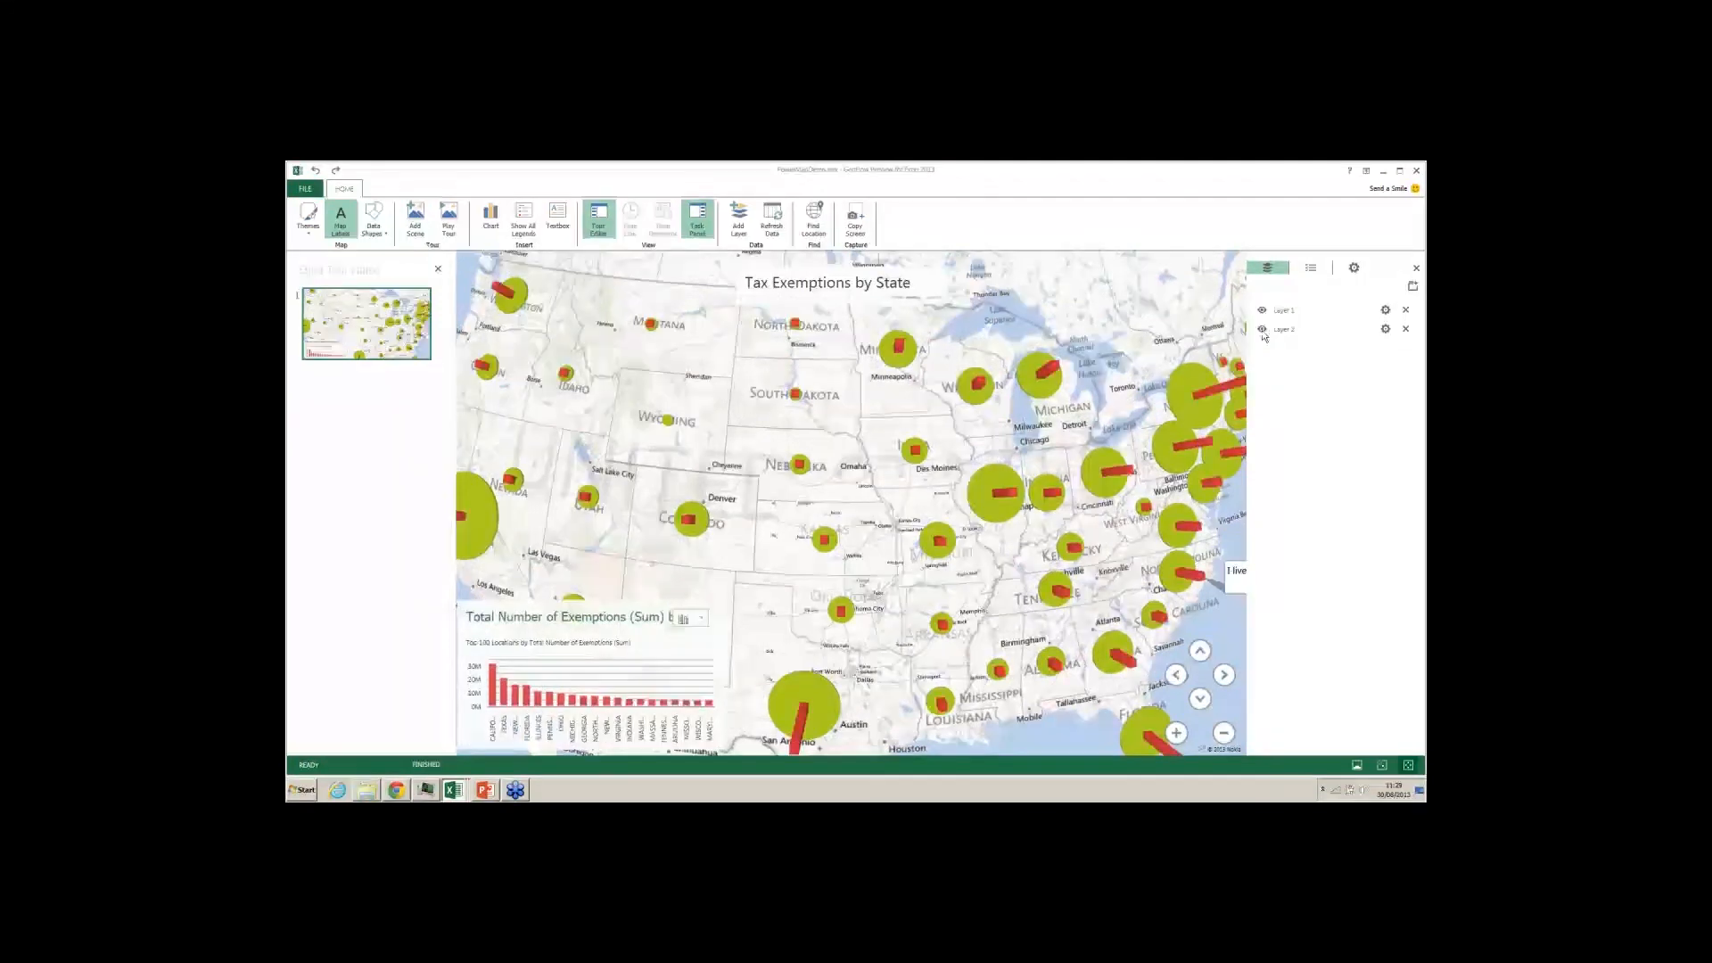
pyautogui.click(1263, 331)
pyautogui.click(1263, 332)
# Rename Layer 1 as Total Exemptions Layer and increase the height and thickness of its columns.
pyautogui.click(1386, 312)
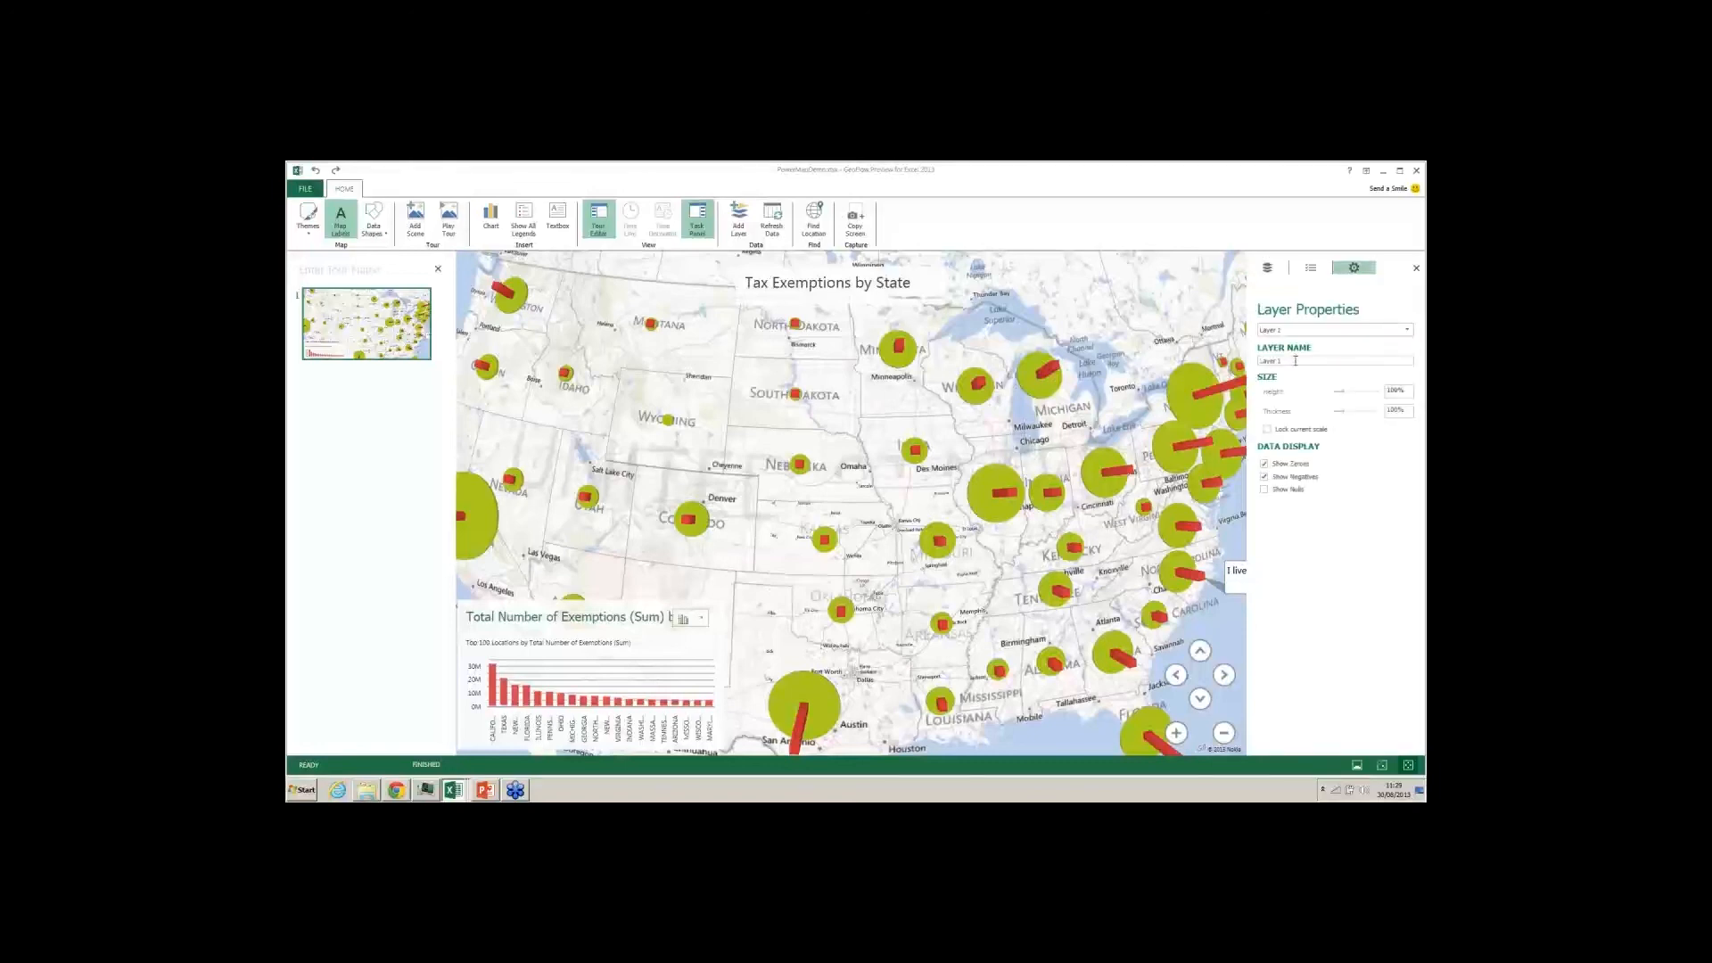
pyautogui.write('Tax')
pyautogui.write('al Exem')
pyautogui.write('ptions Layer')
pyautogui.moveTo(1343, 395); pyautogui.dragTo(1360, 417)
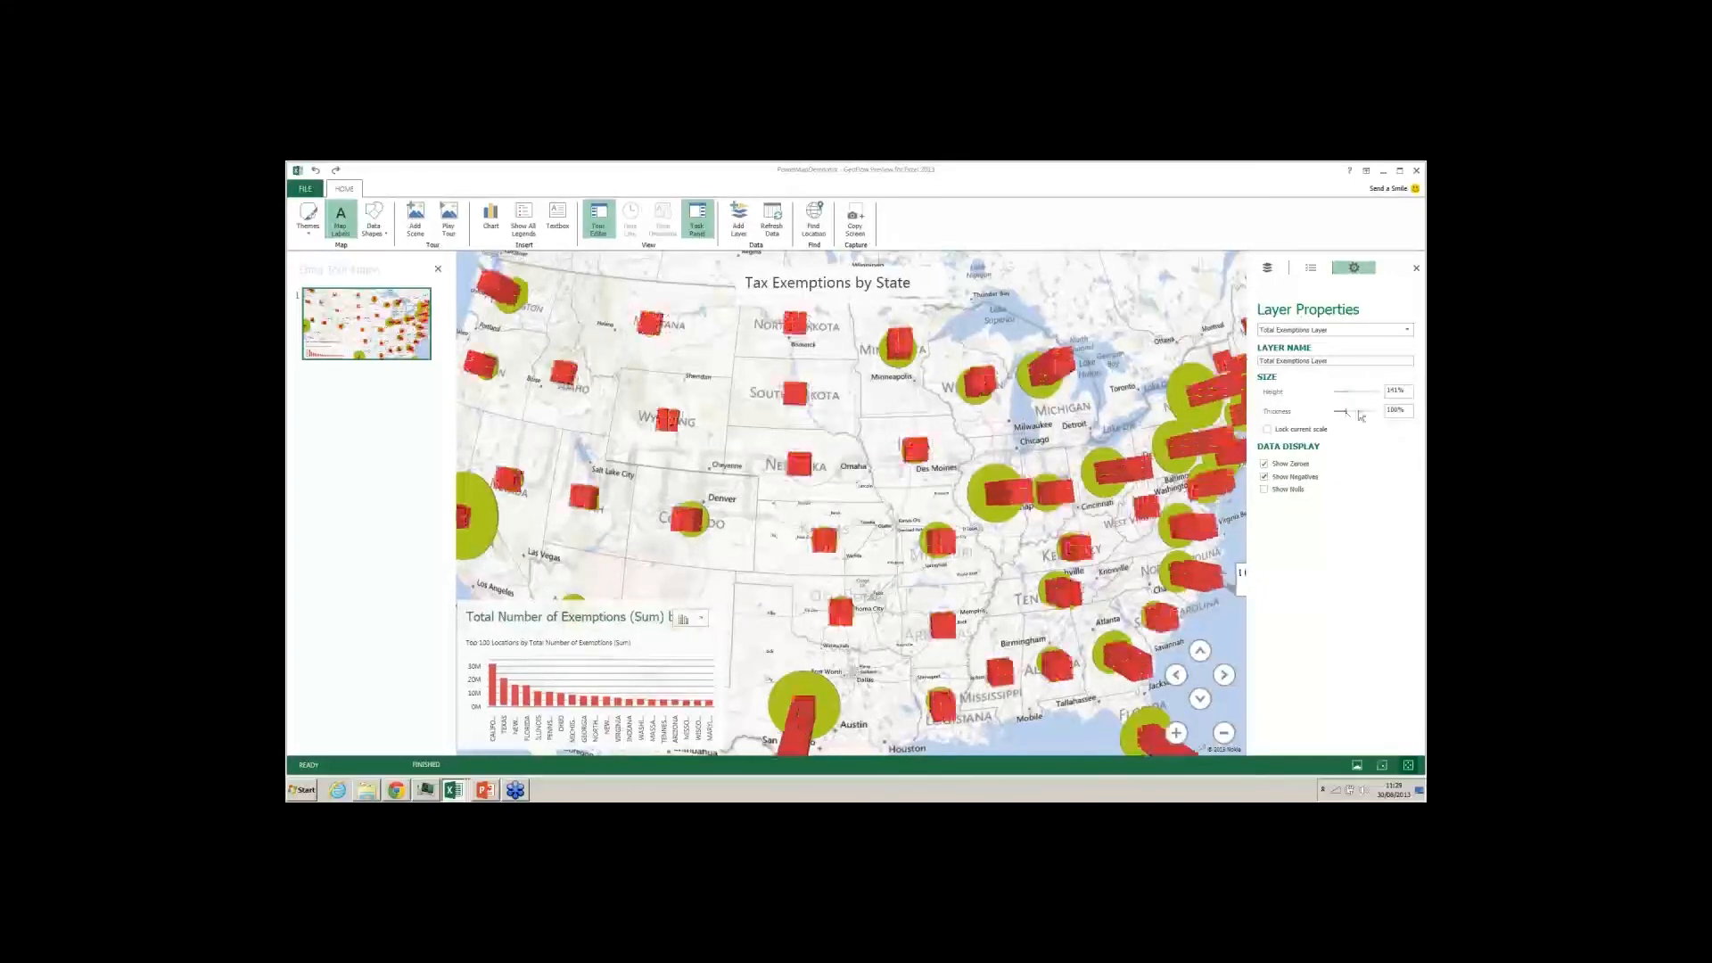
# Try Lock current scale on the Total Exemptions Layer, comparing the columns at different zoom levels, and turn the lock off again.
pyautogui.click(1222, 734)
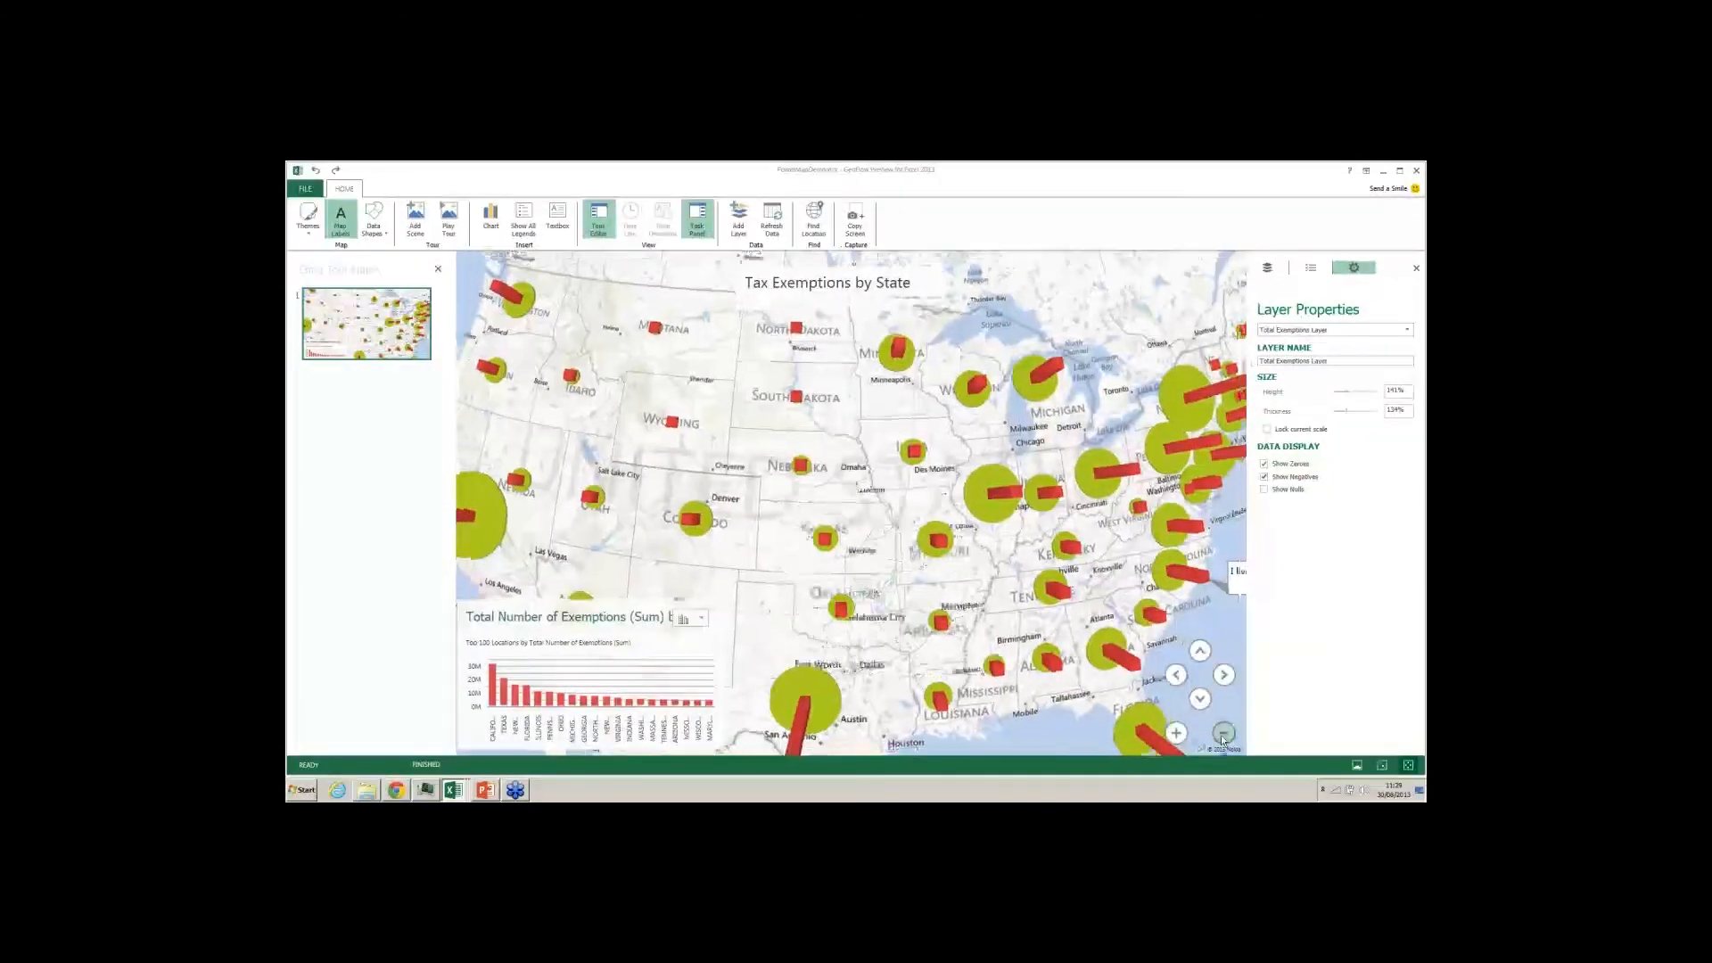
pyautogui.click(1178, 733)
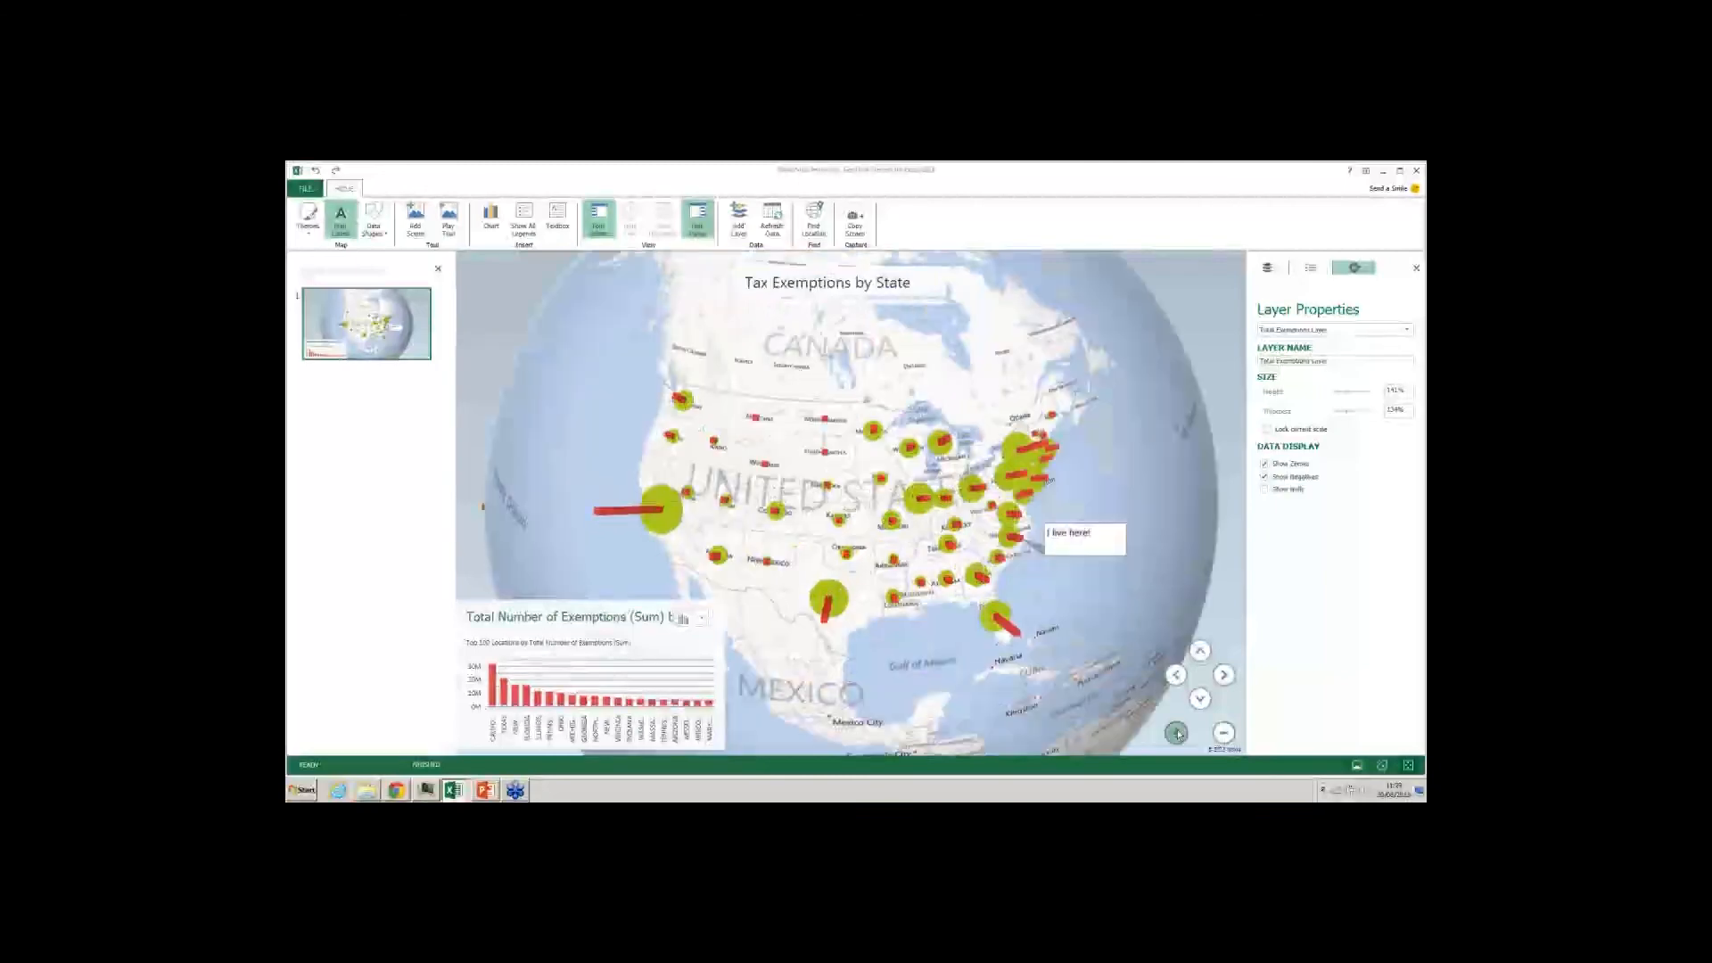
pyautogui.click(1177, 733)
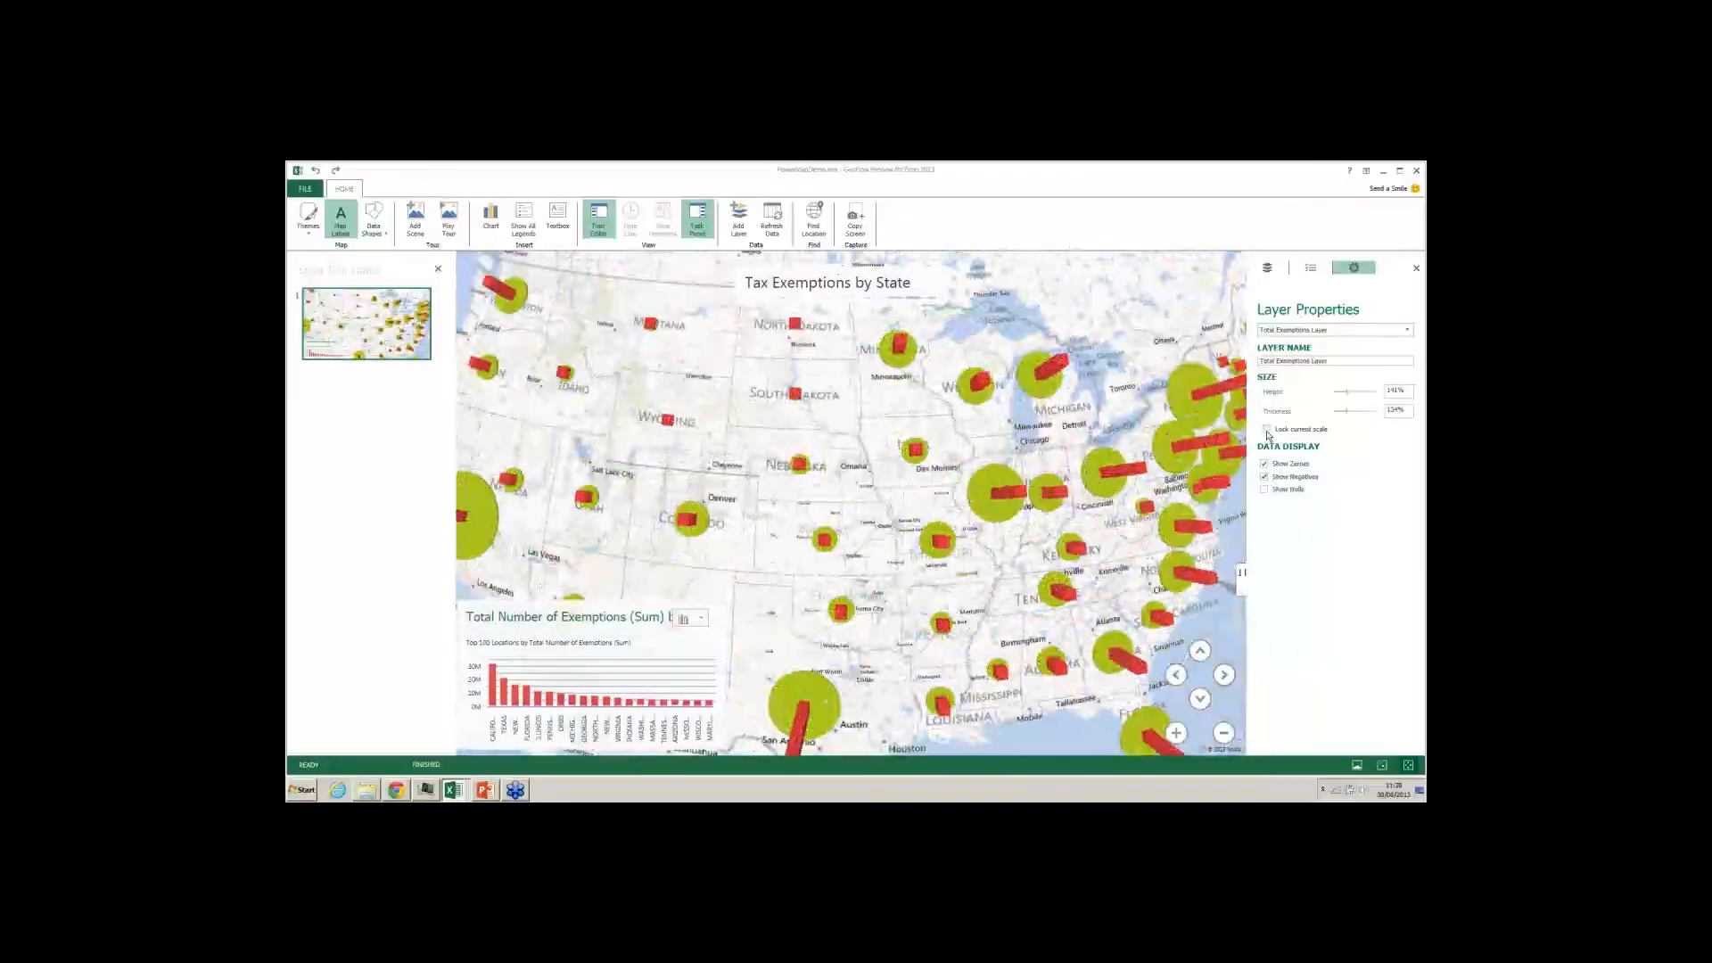
pyautogui.click(1267, 431)
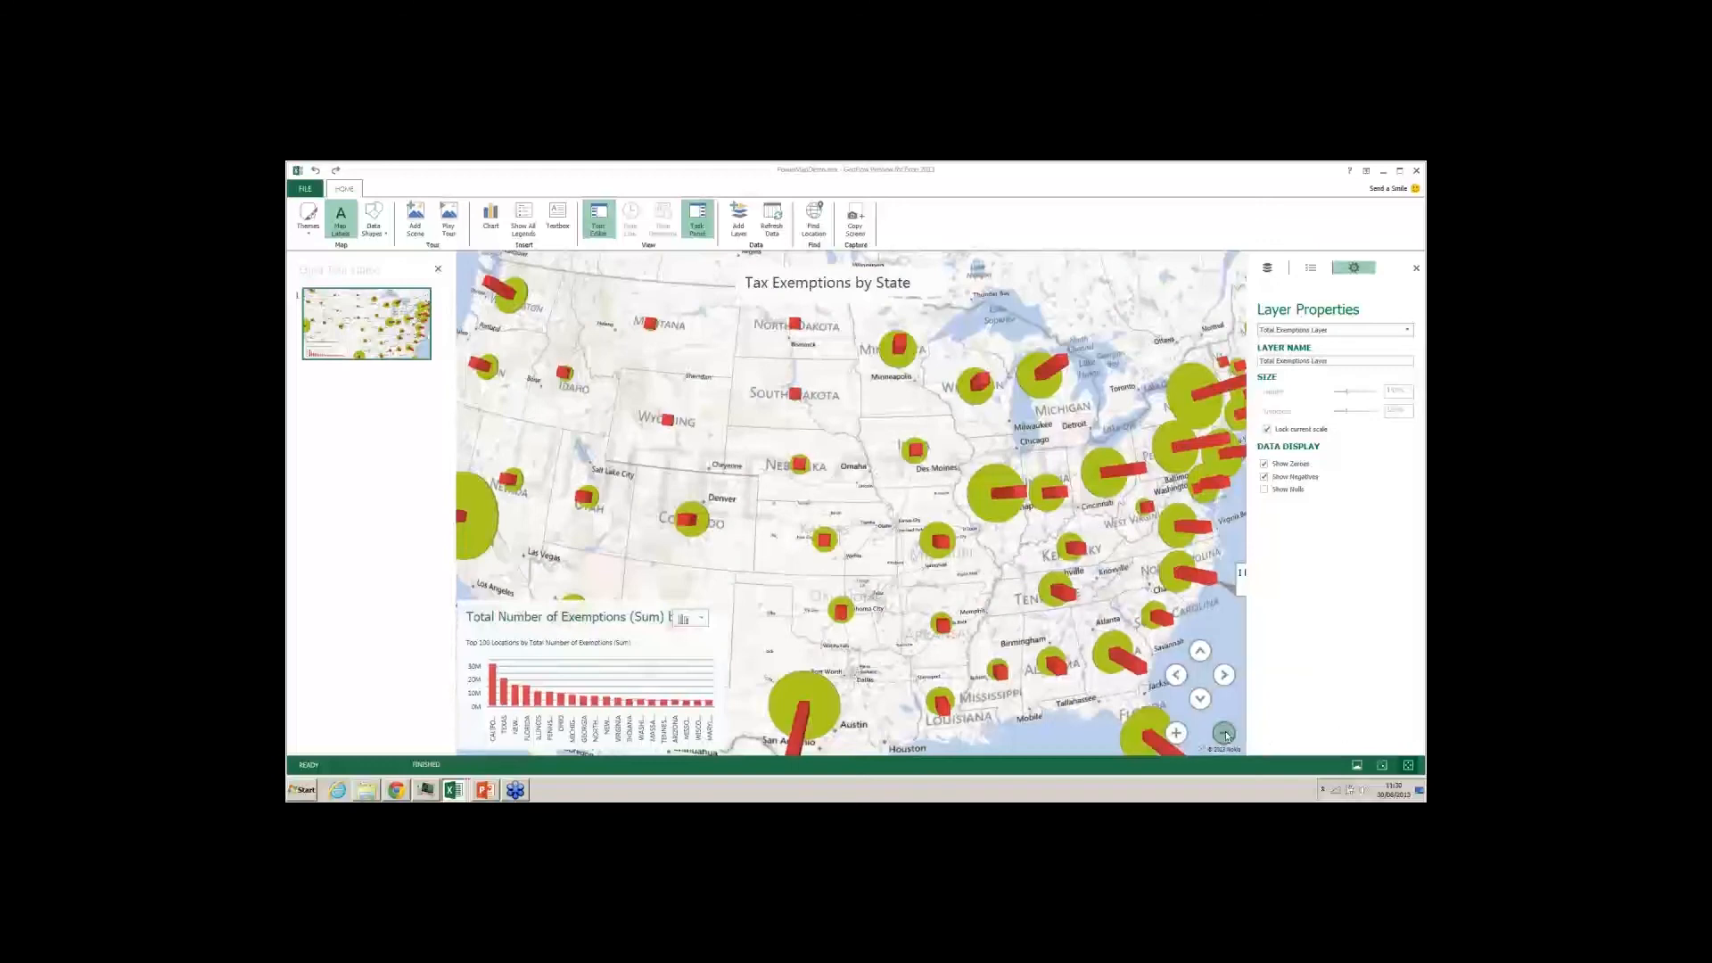
pyautogui.click(1225, 733)
pyautogui.click(1225, 733)
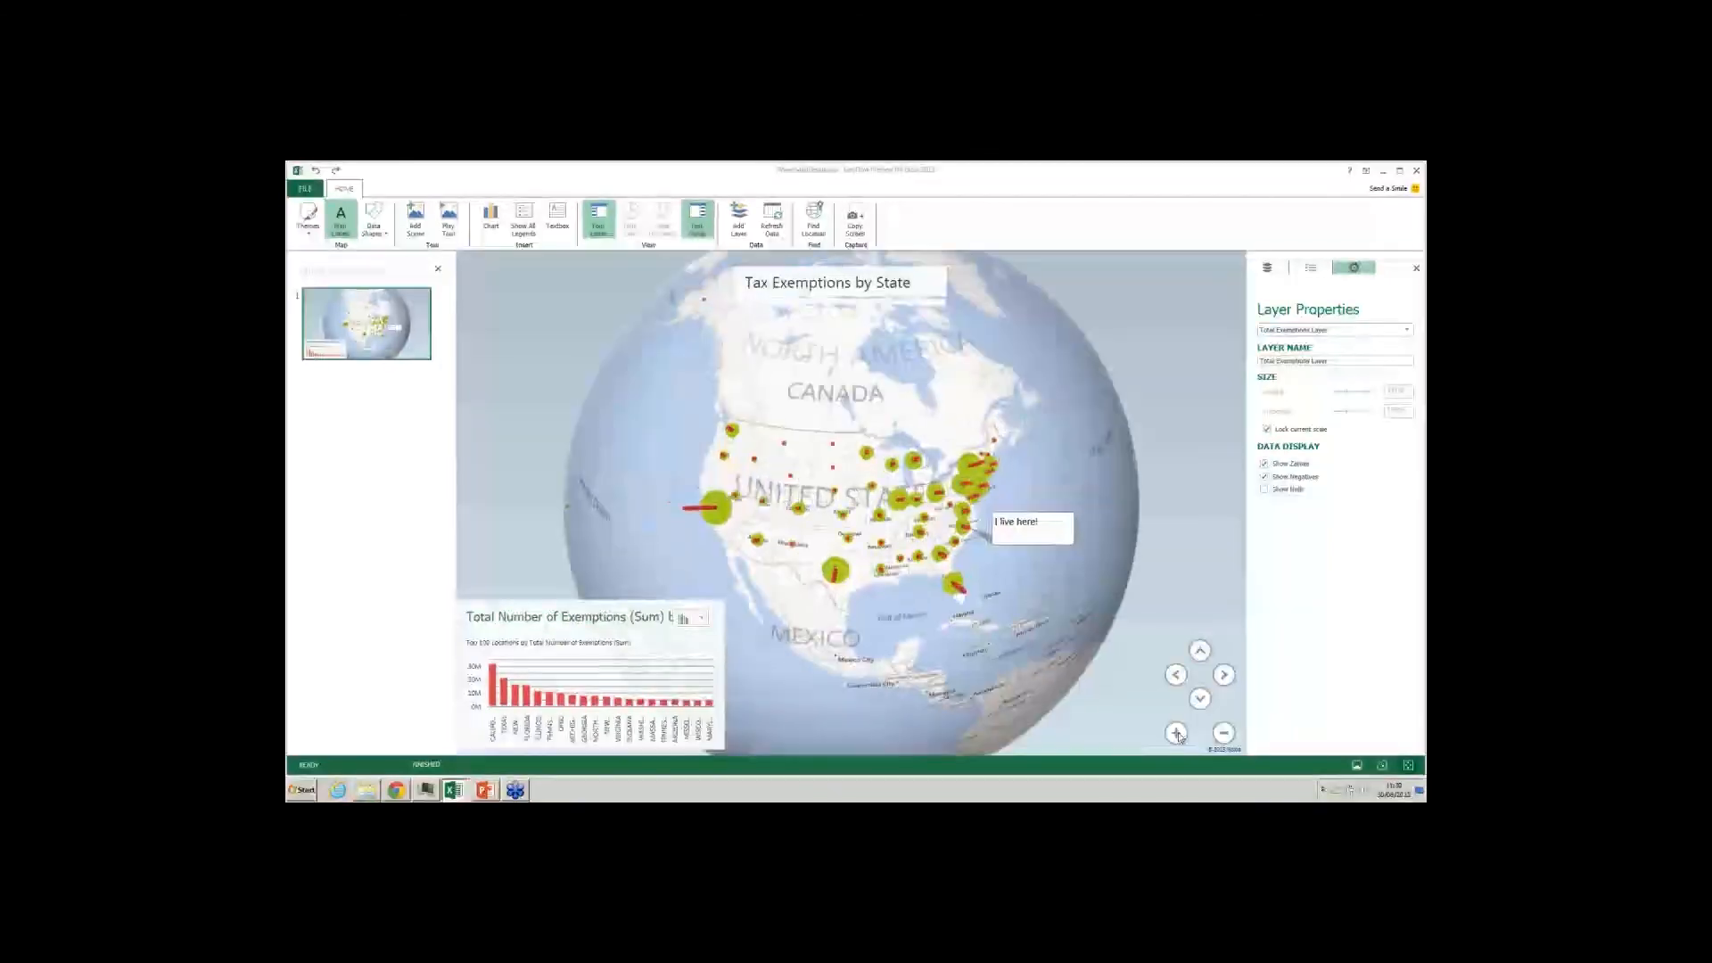
pyautogui.click(1177, 734)
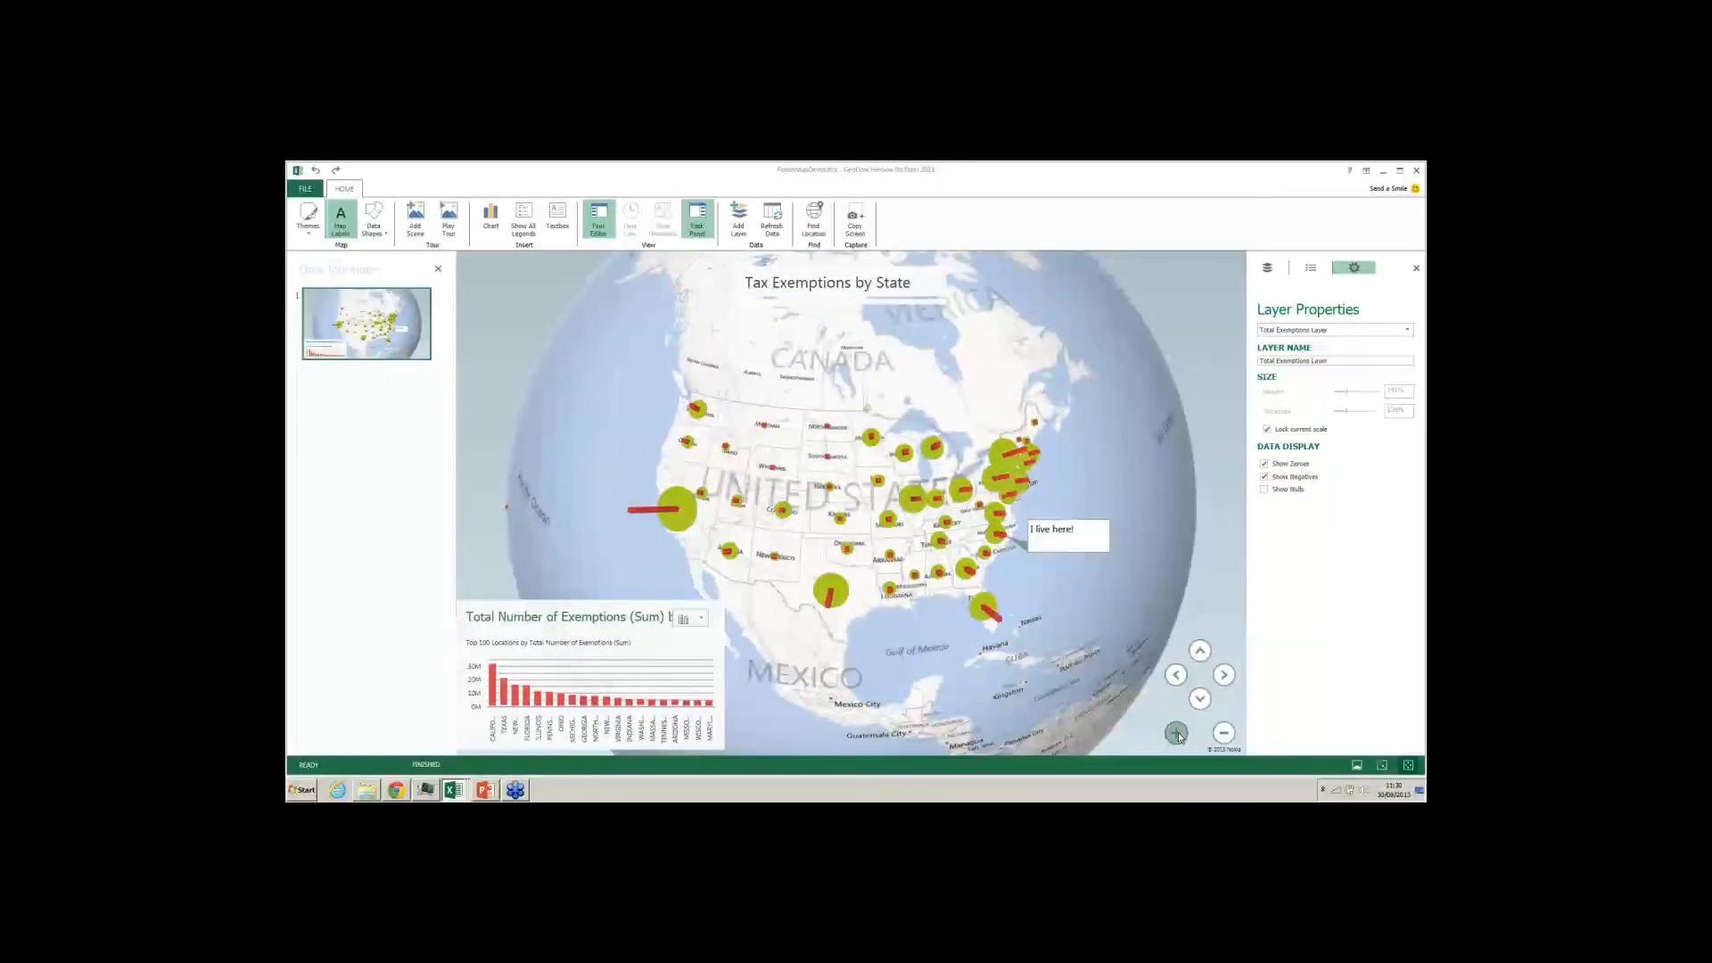
pyautogui.click(1177, 733)
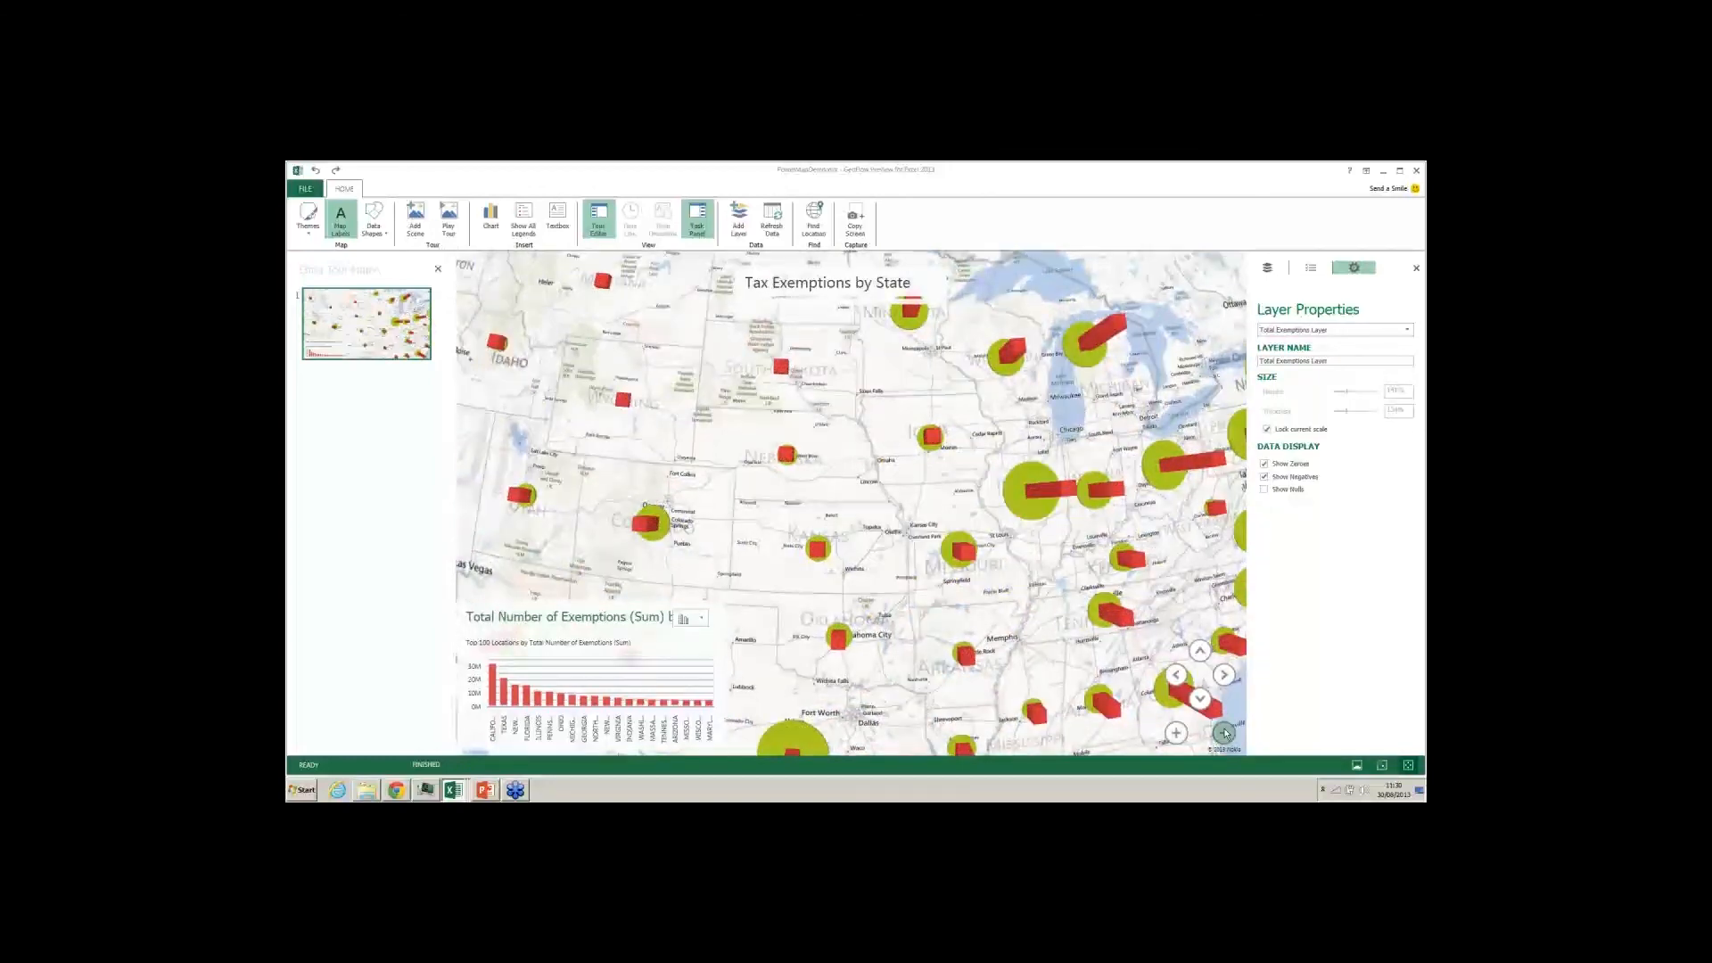
pyautogui.click(1224, 734)
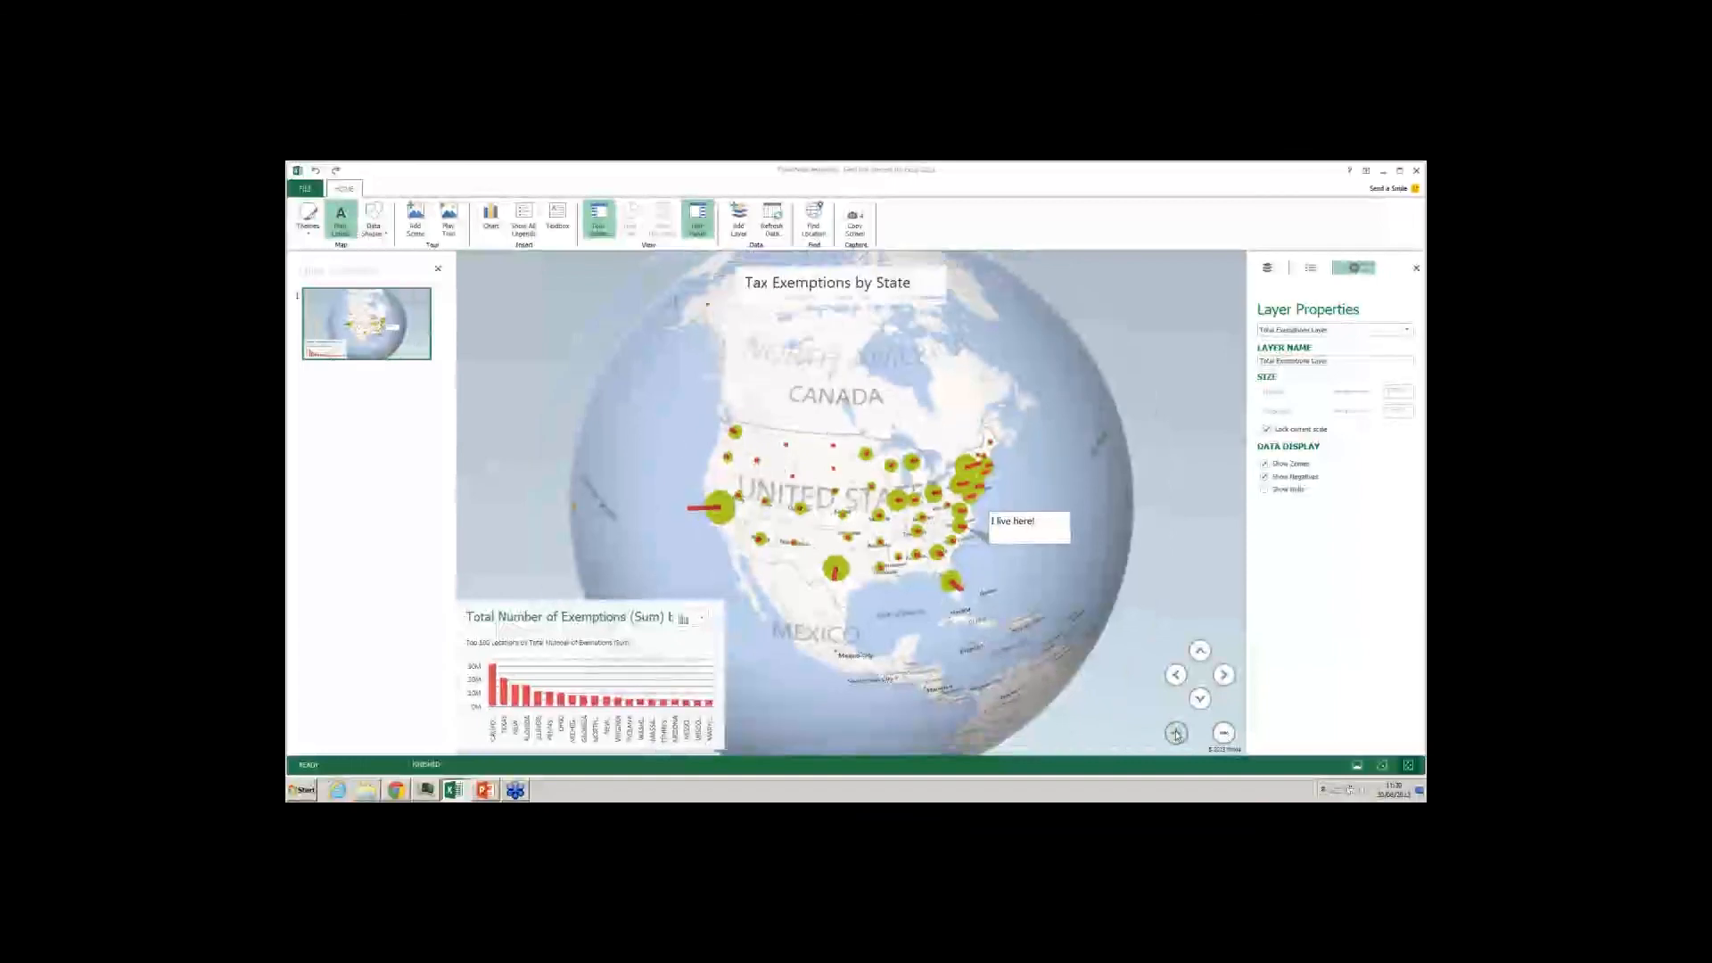
pyautogui.click(1176, 733)
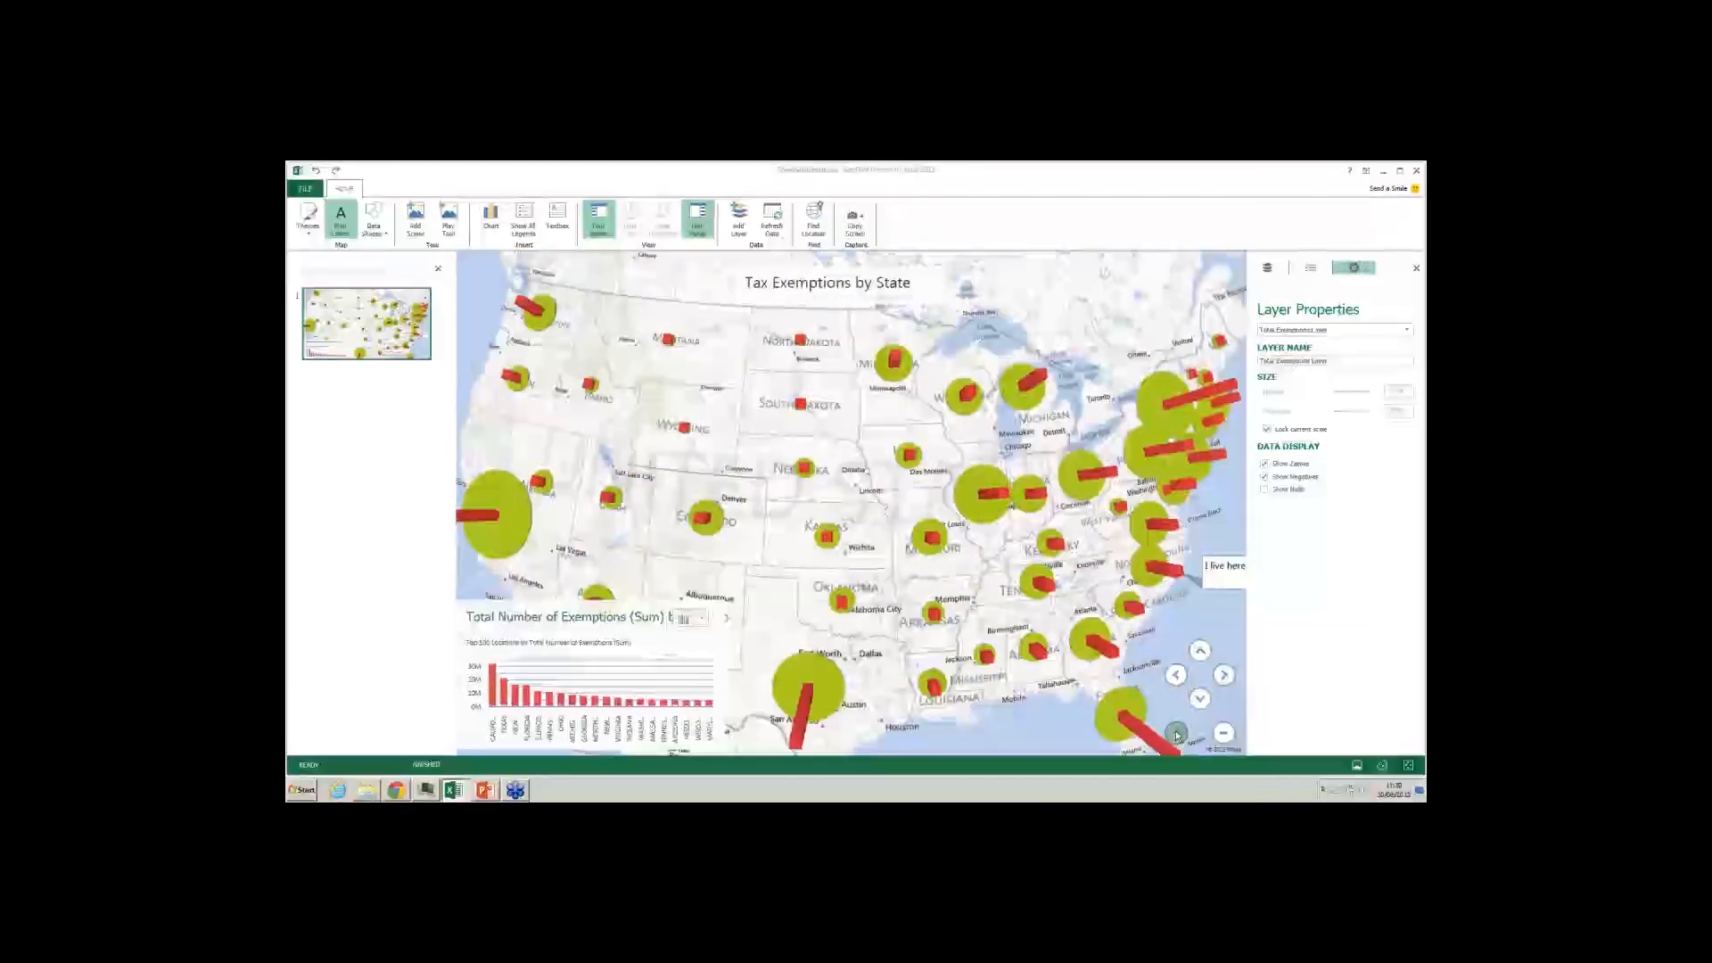
pyautogui.click(1267, 430)
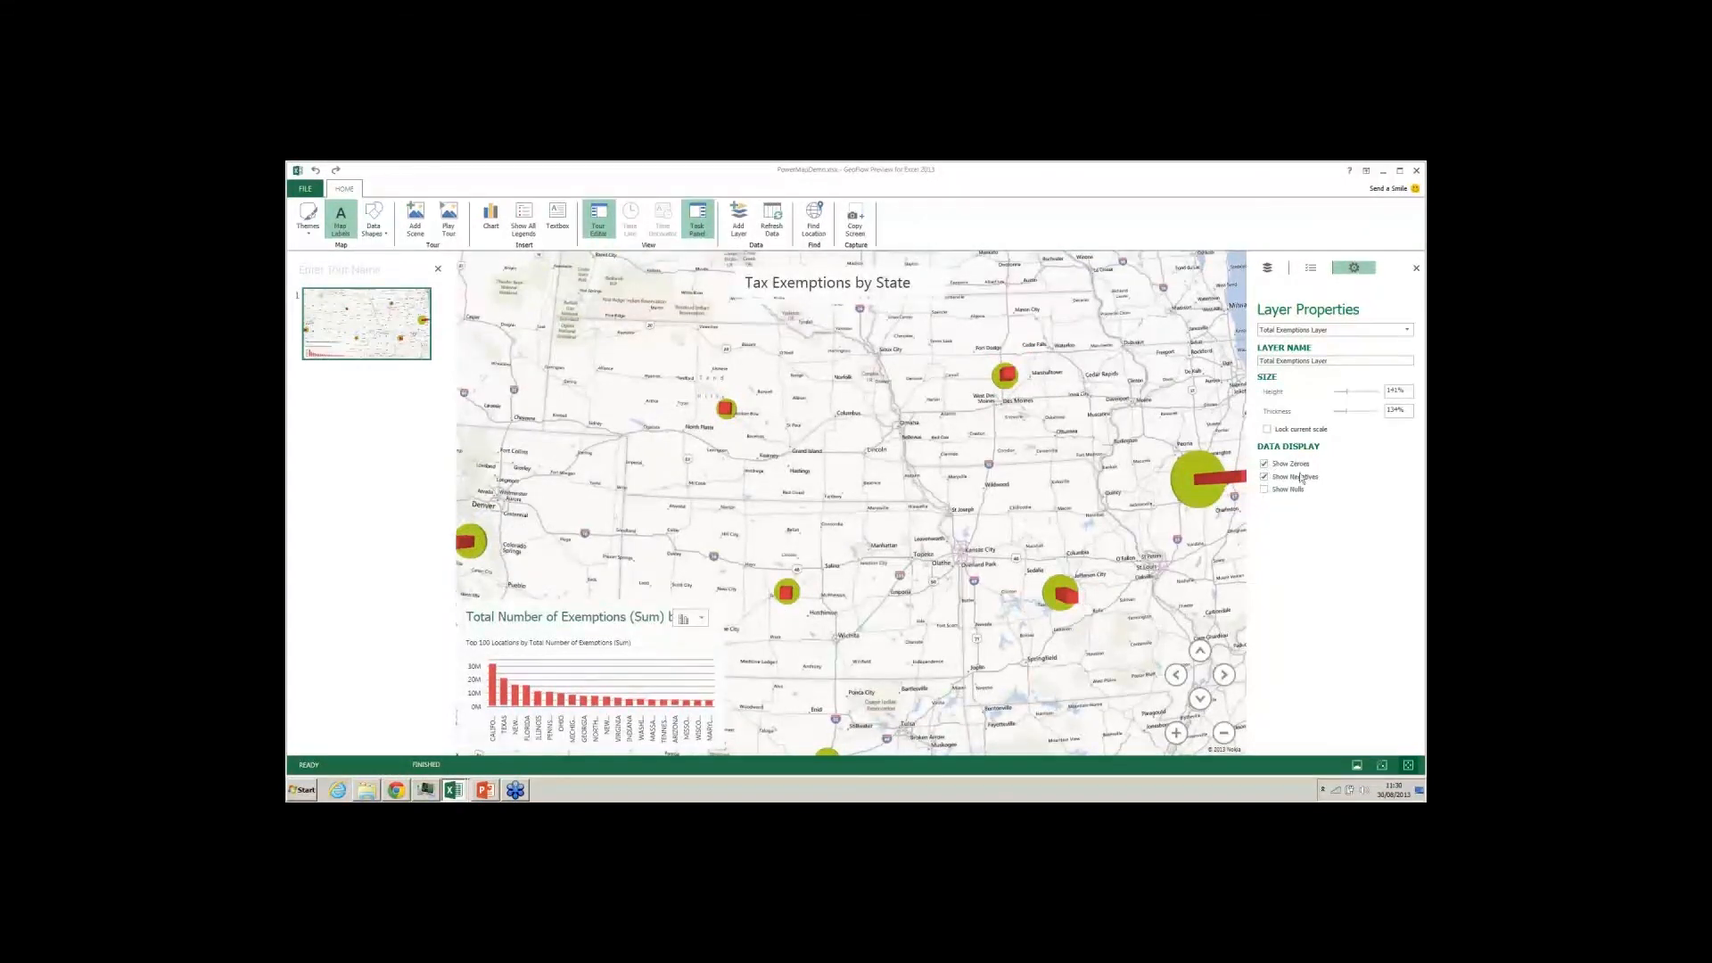
# Rename Layer 2 as Wages Layer and return to the list of layers.
pyautogui.click(1267, 269)
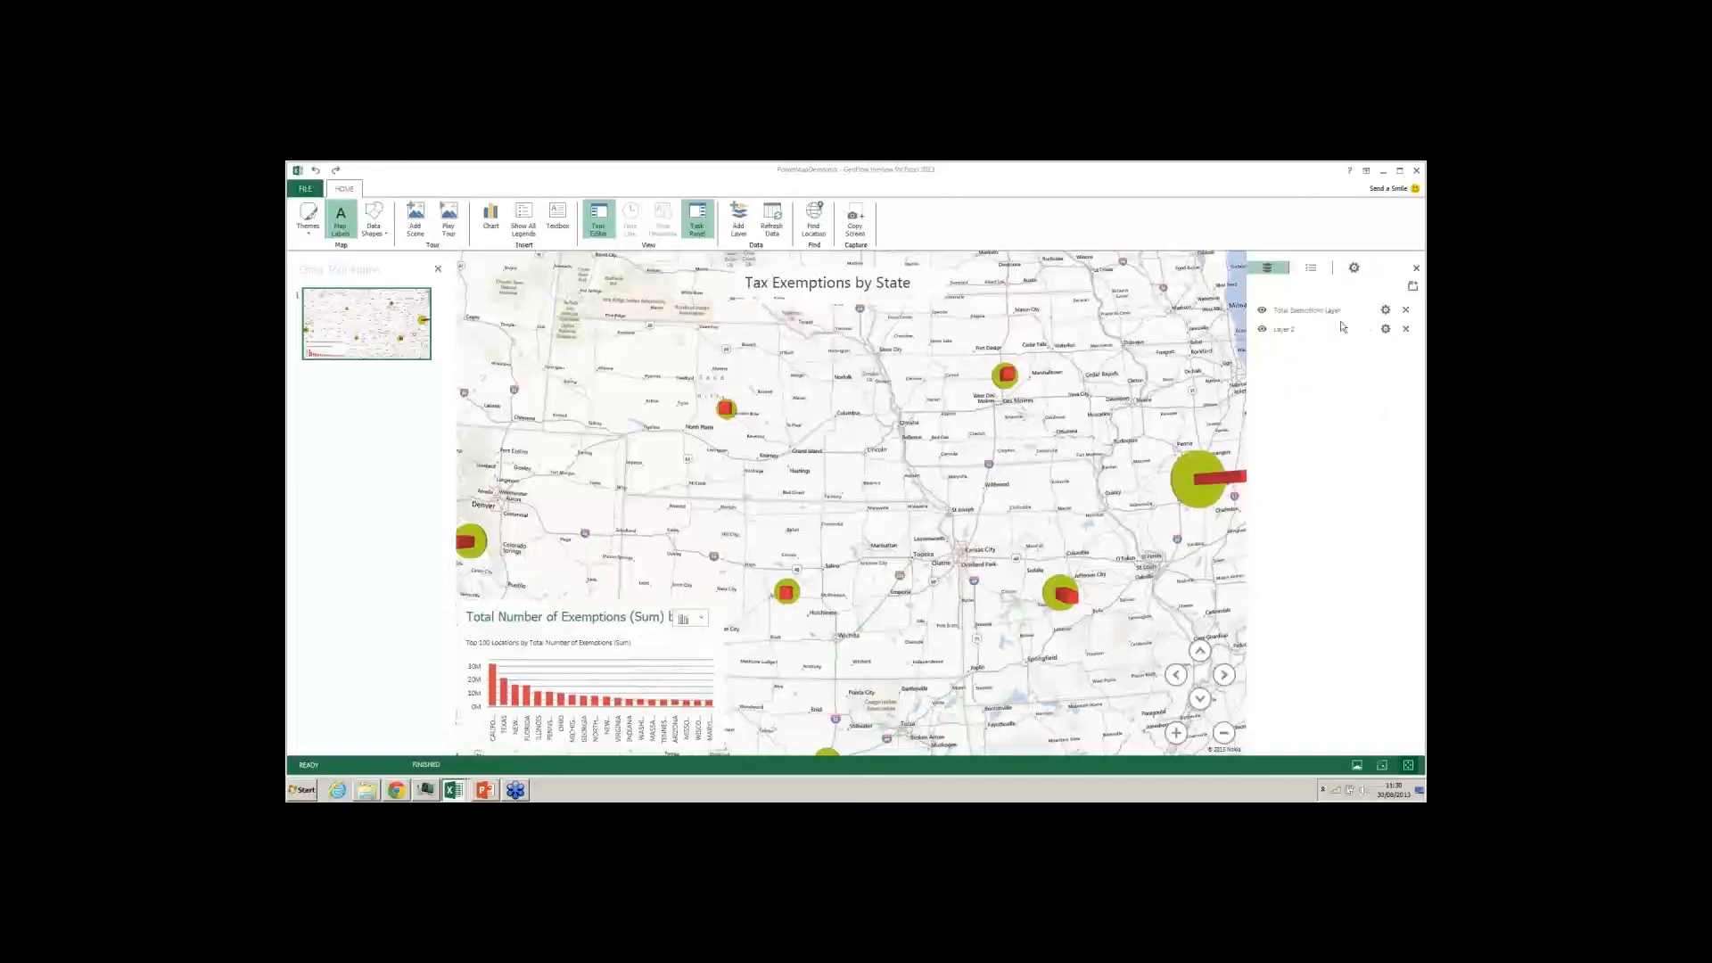
pyautogui.click(1385, 329)
pyautogui.tripleClick(1290, 365)
pyautogui.write('Wage')
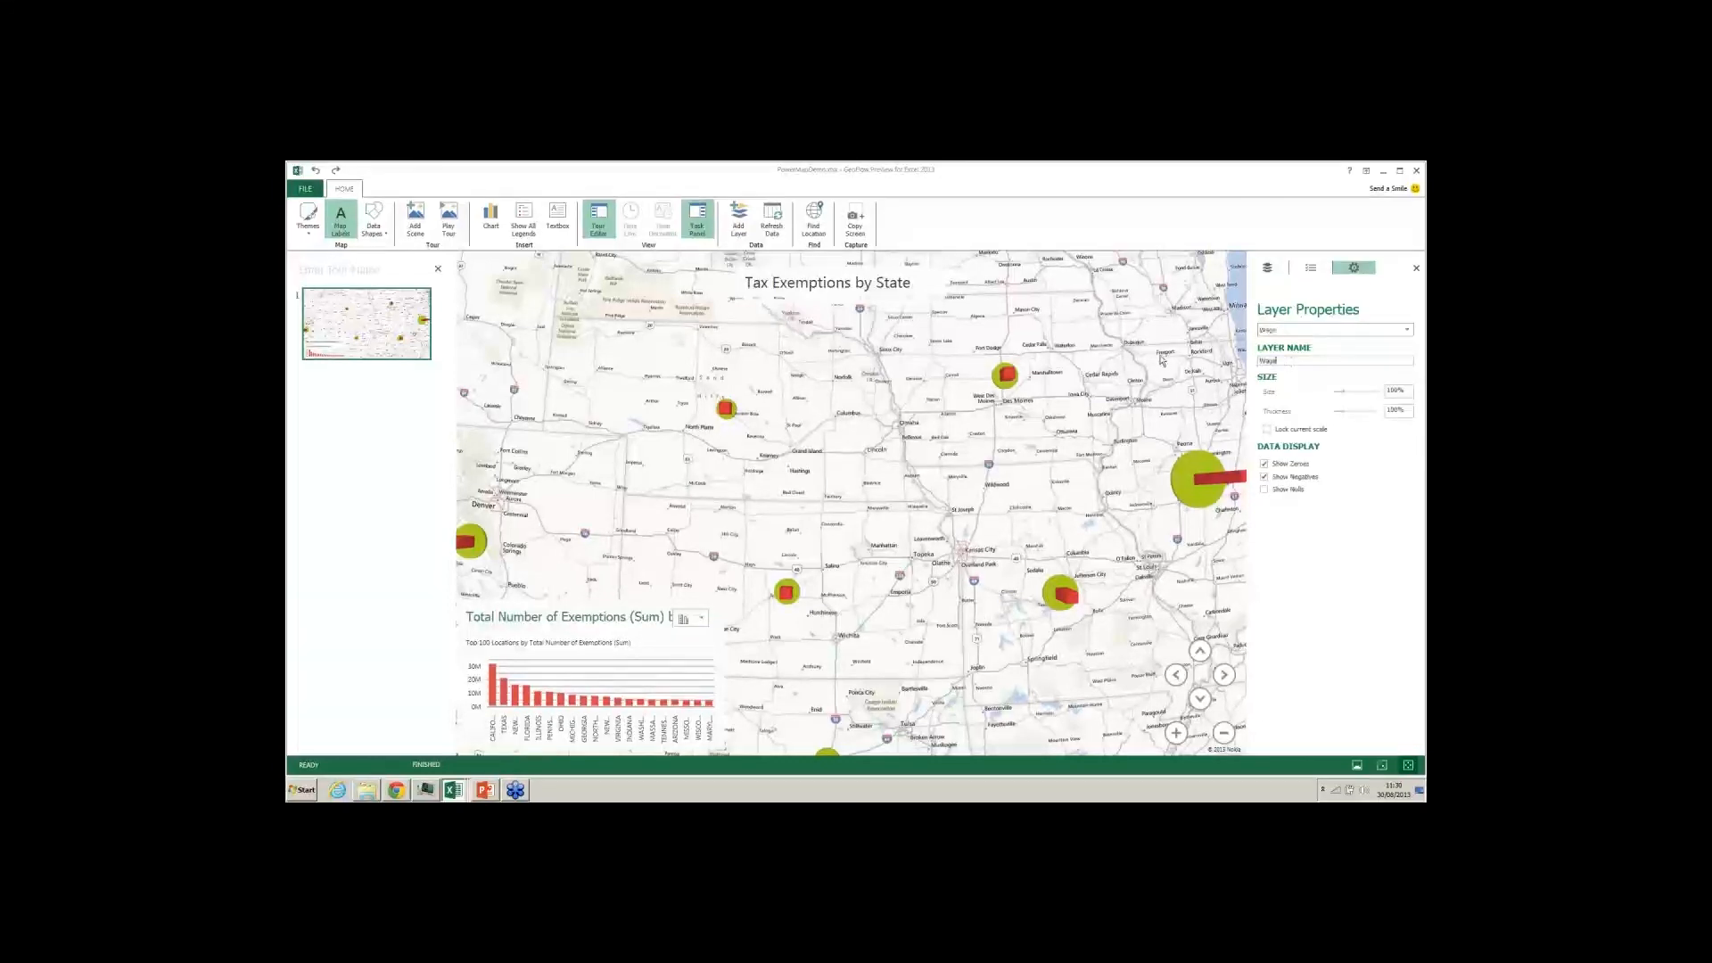
pyautogui.write('s Layer')
pyautogui.click(1267, 267)
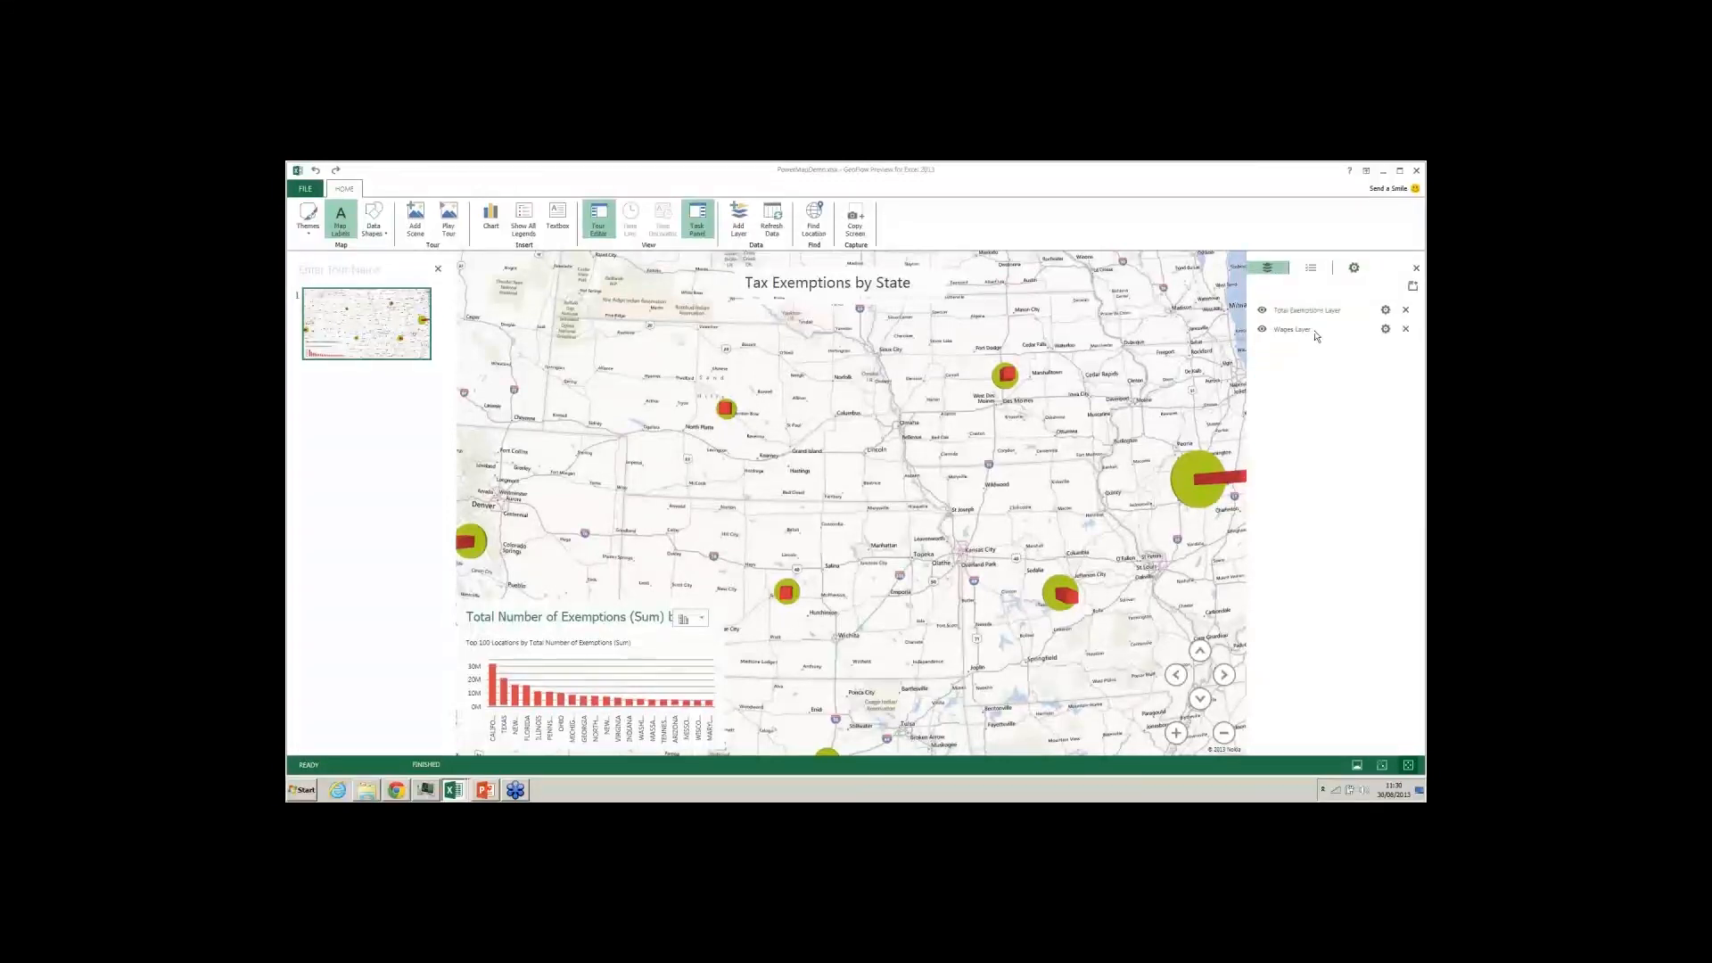
# Review the field settings of the Wages Layer and Total Exemptions Layer, and the layer properties of the Total Exemptions Layer.
pyautogui.click(1310, 270)
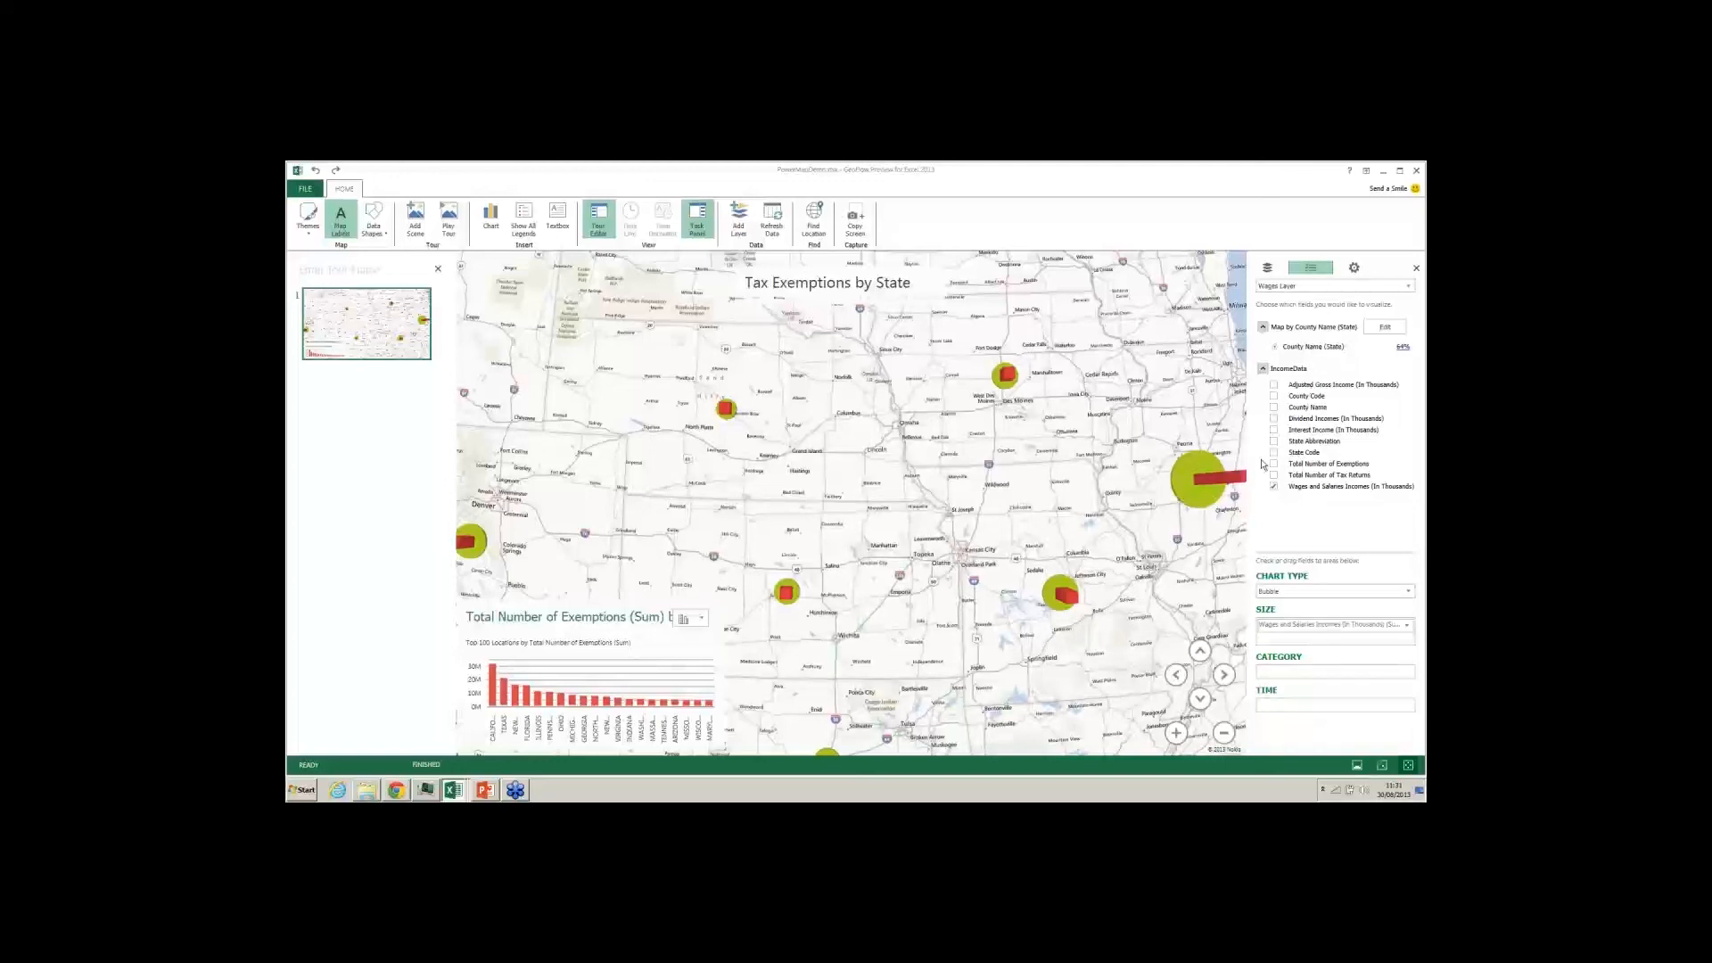
pyautogui.click(1408, 289)
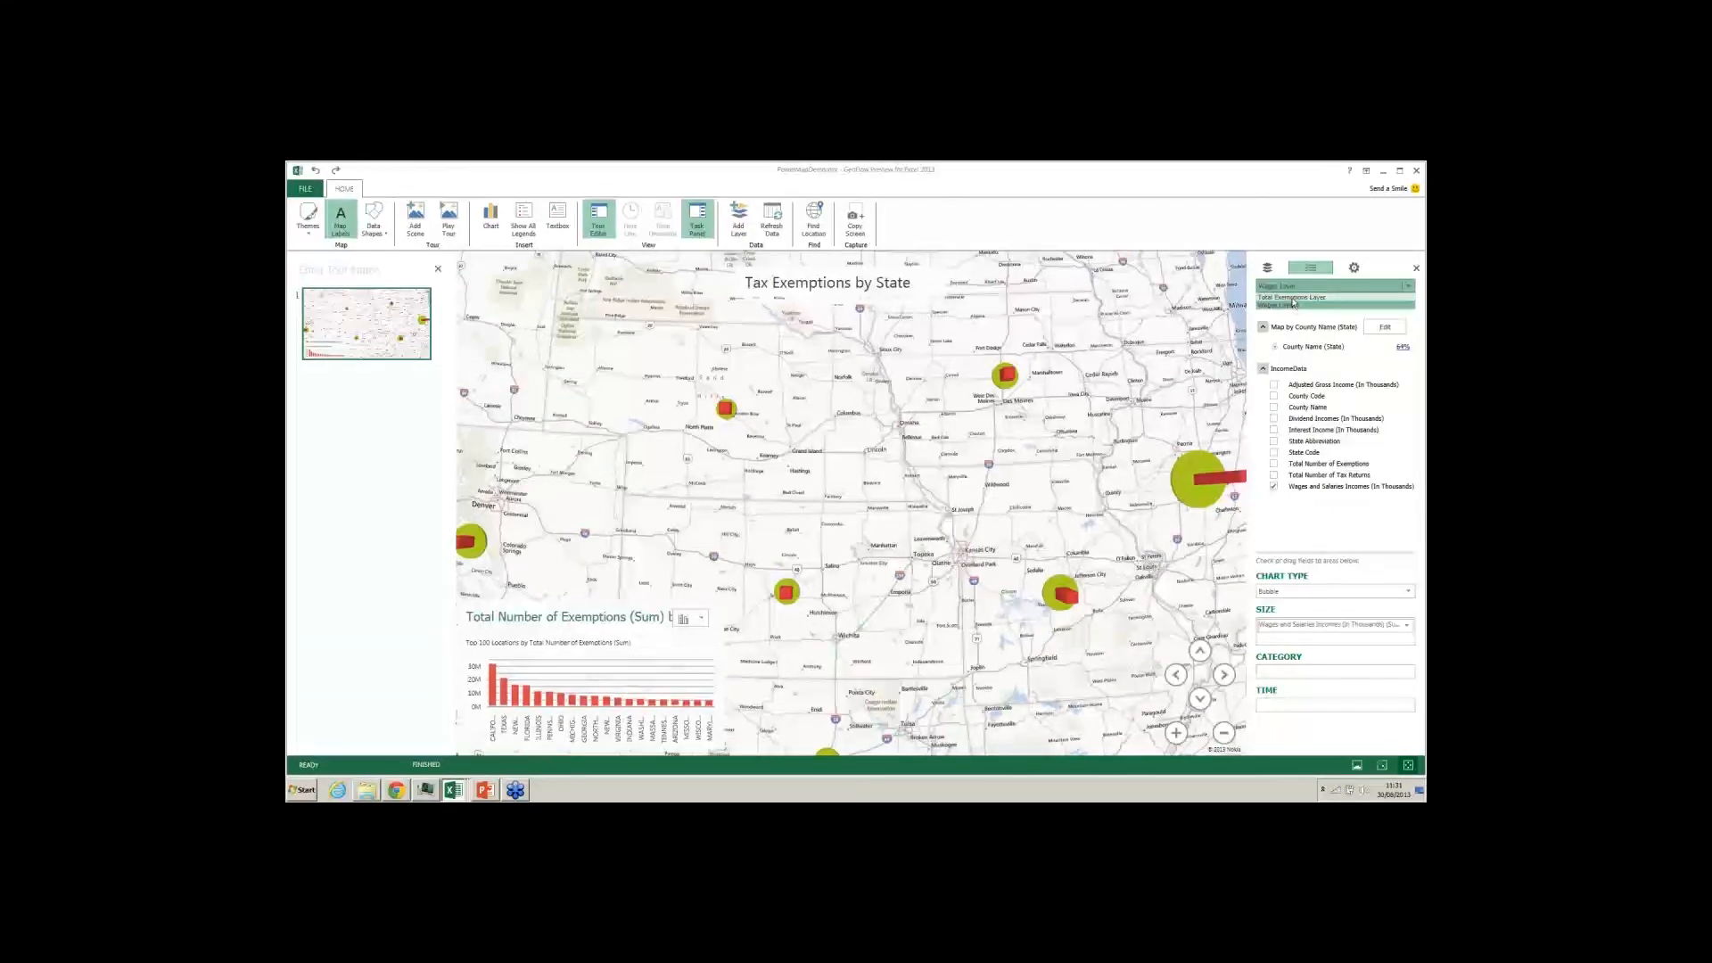
pyautogui.click(1292, 298)
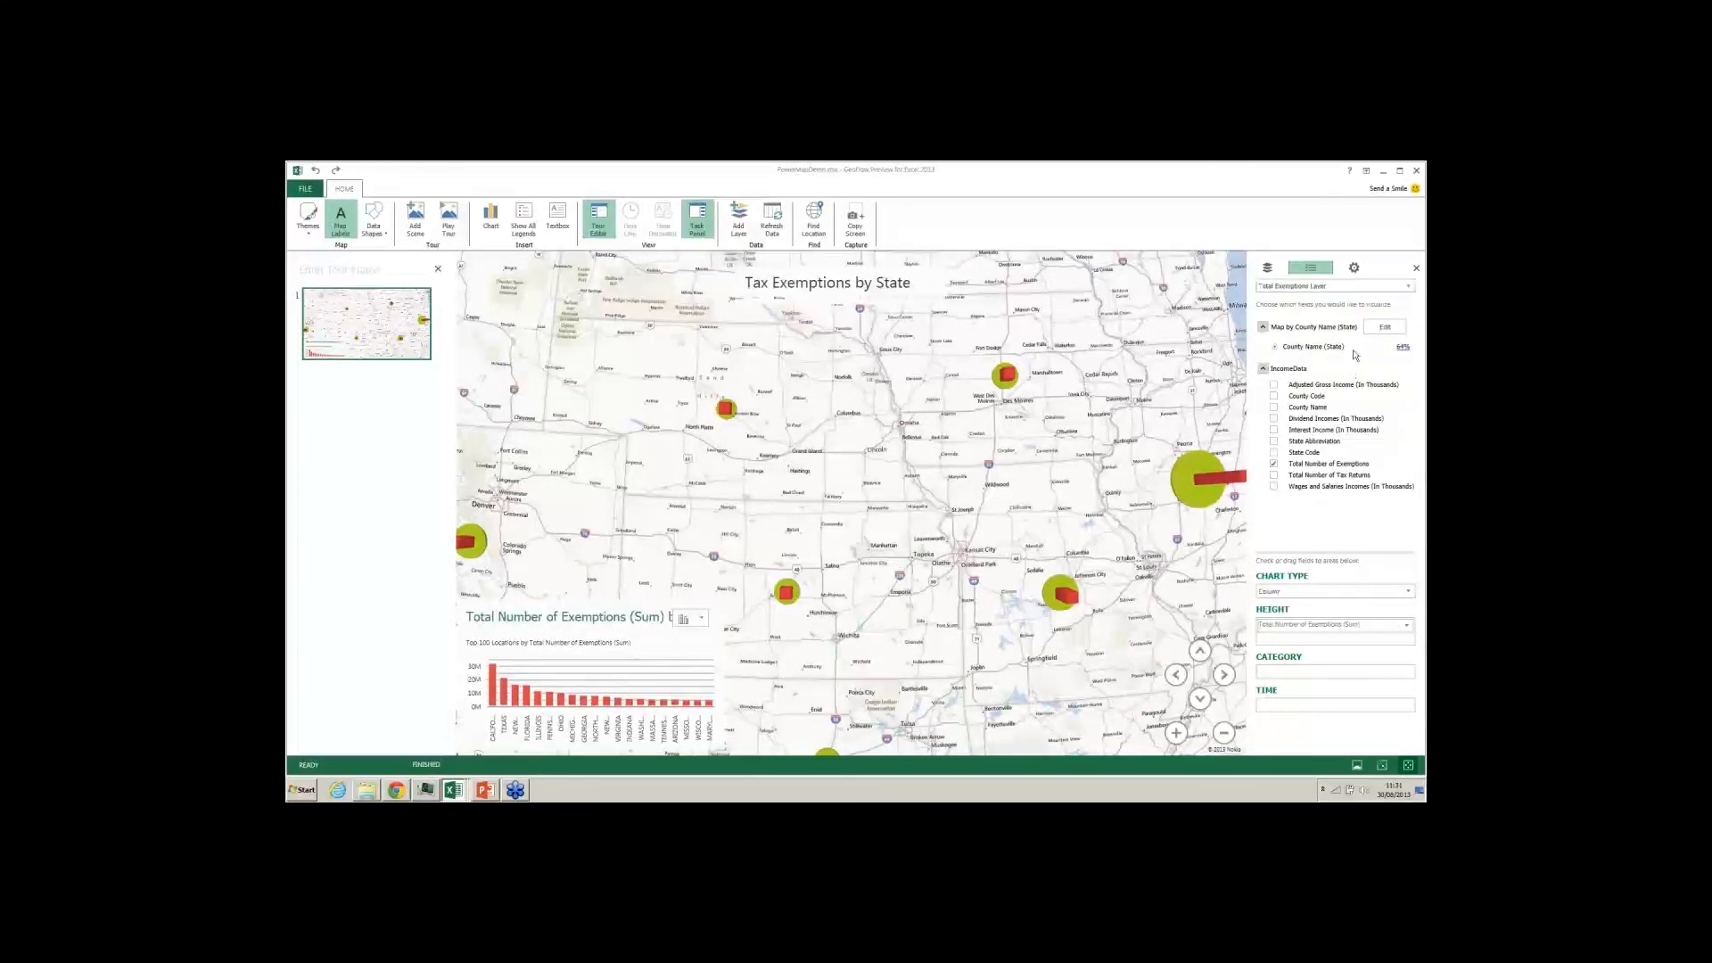
pyautogui.click(1354, 267)
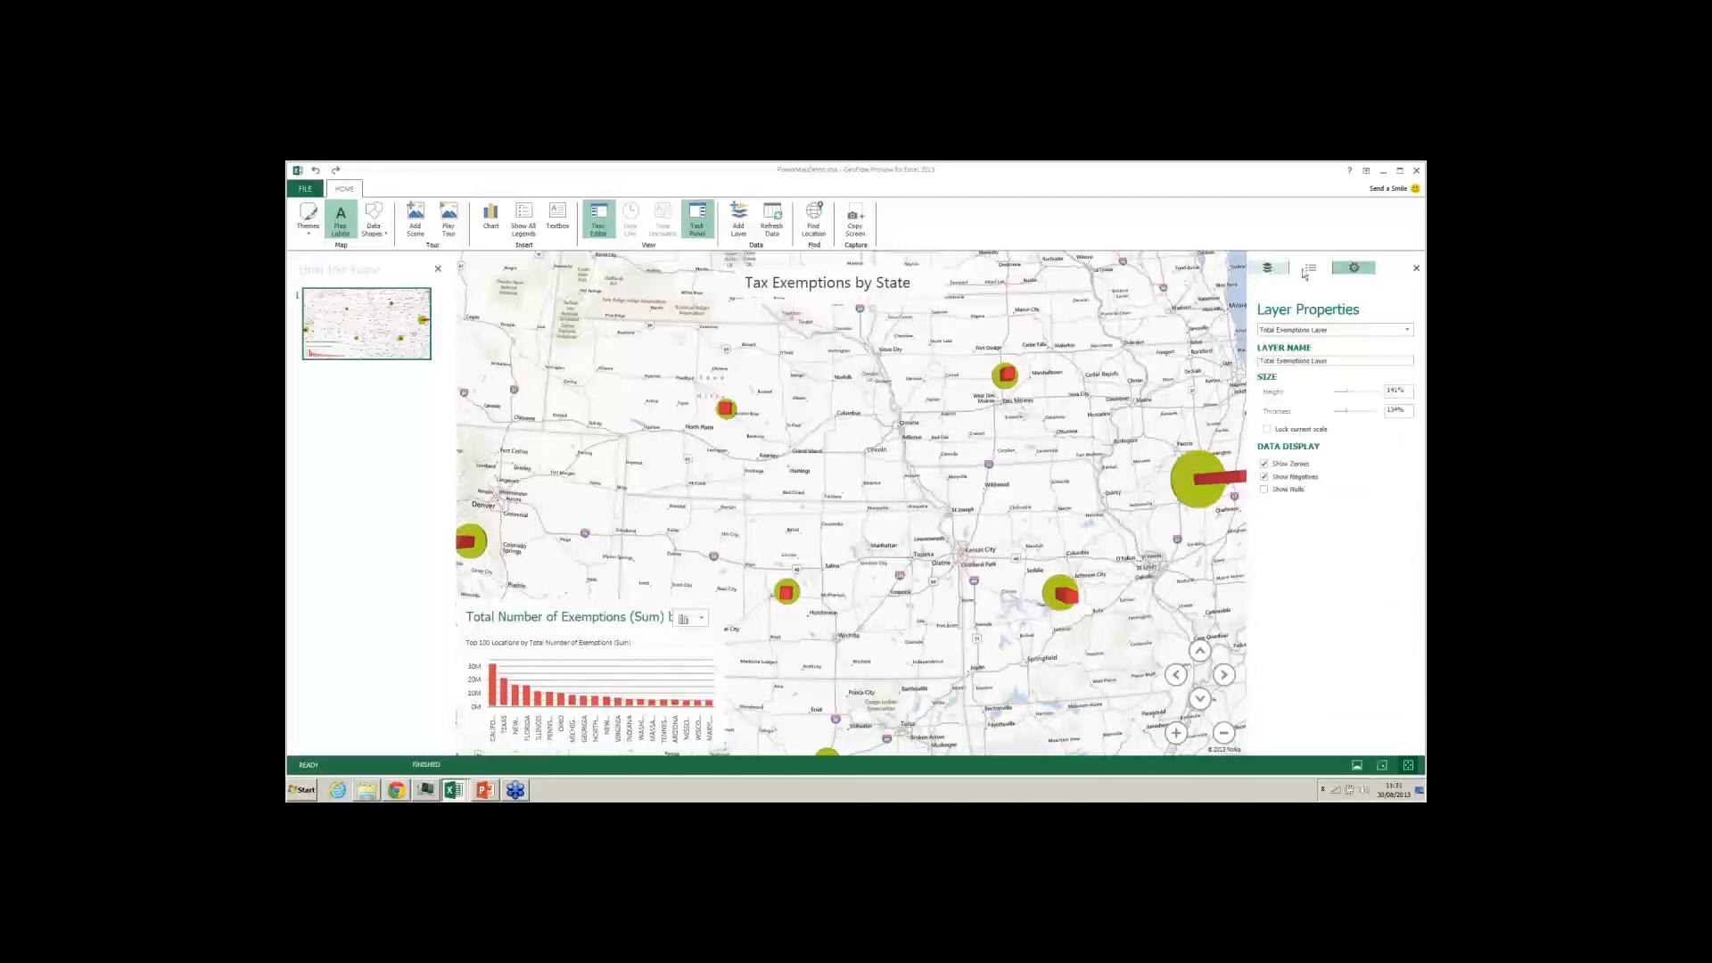
# Frame North America on the globe and hide the Wages Layer so the first scene shows only the exemption columns.
pyautogui.click(1270, 270)
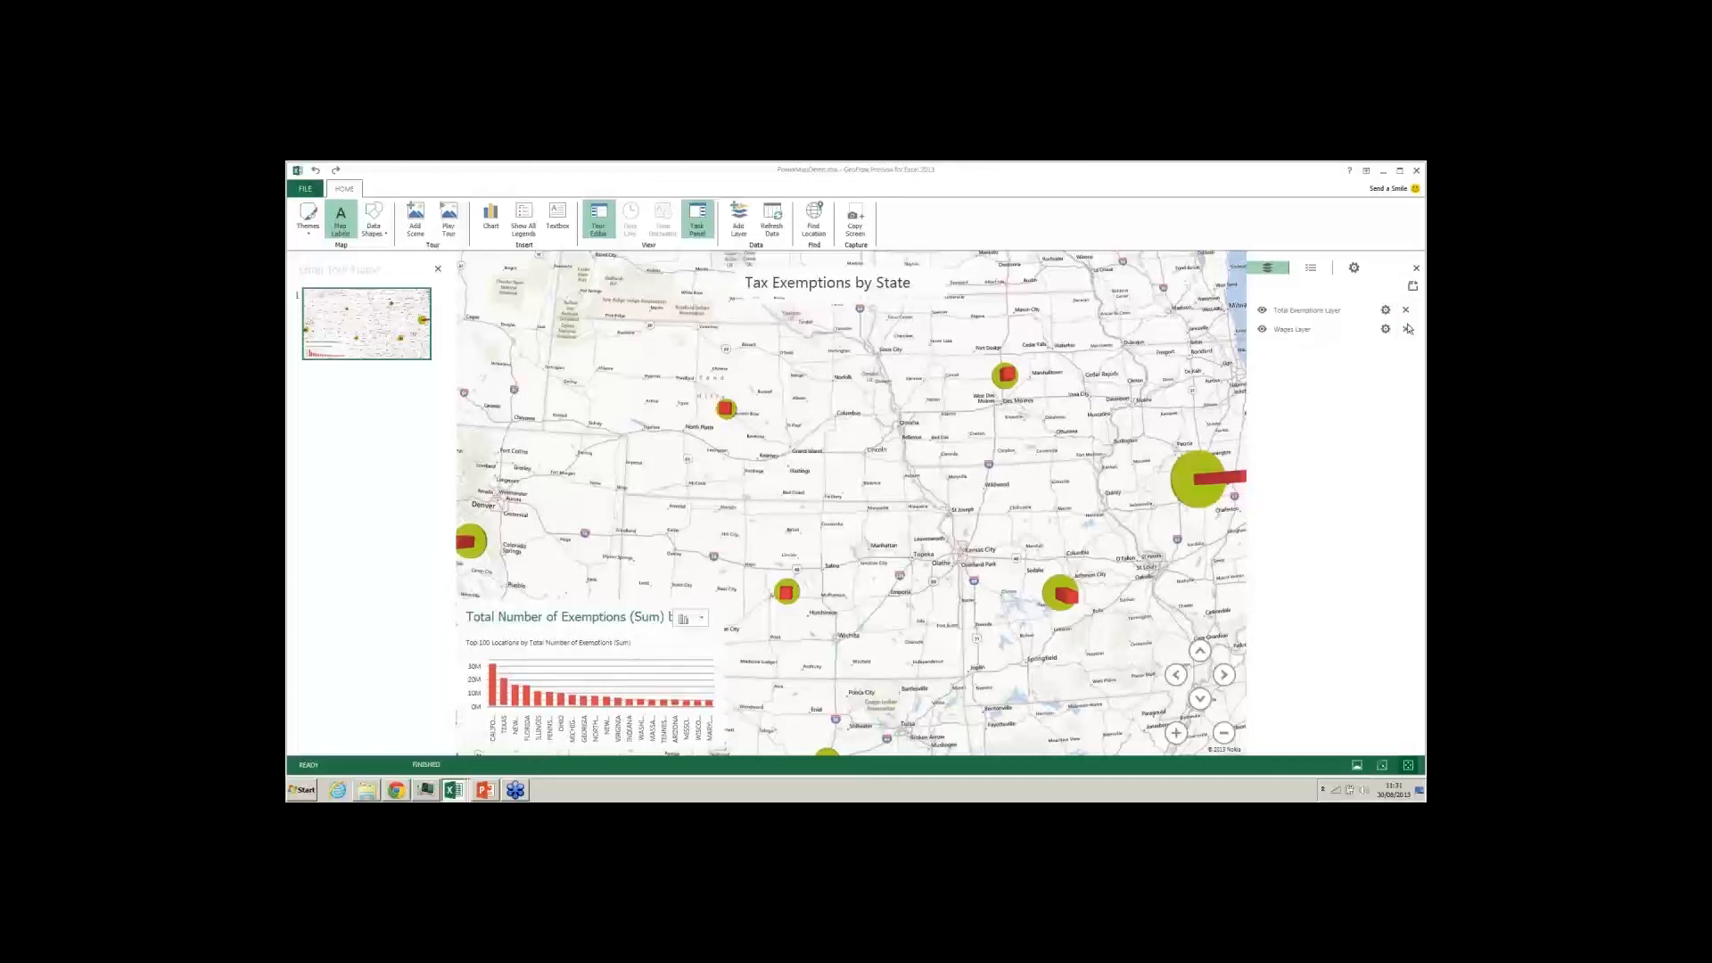
pyautogui.click(1225, 734)
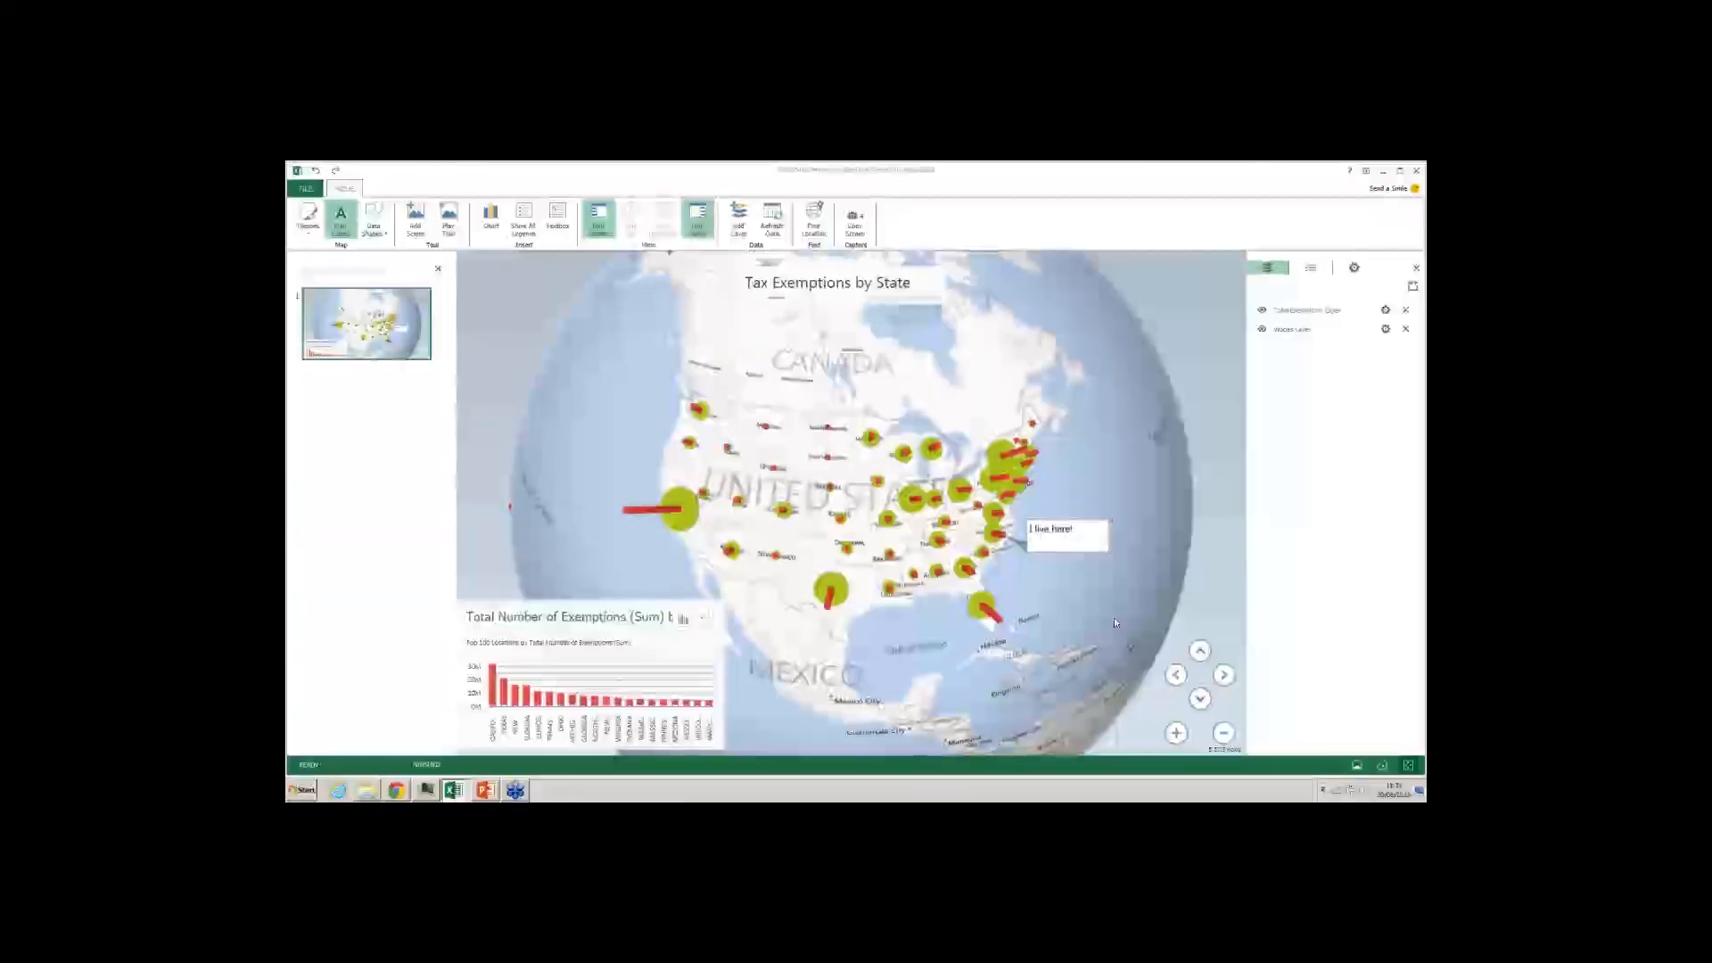
pyautogui.click(1262, 330)
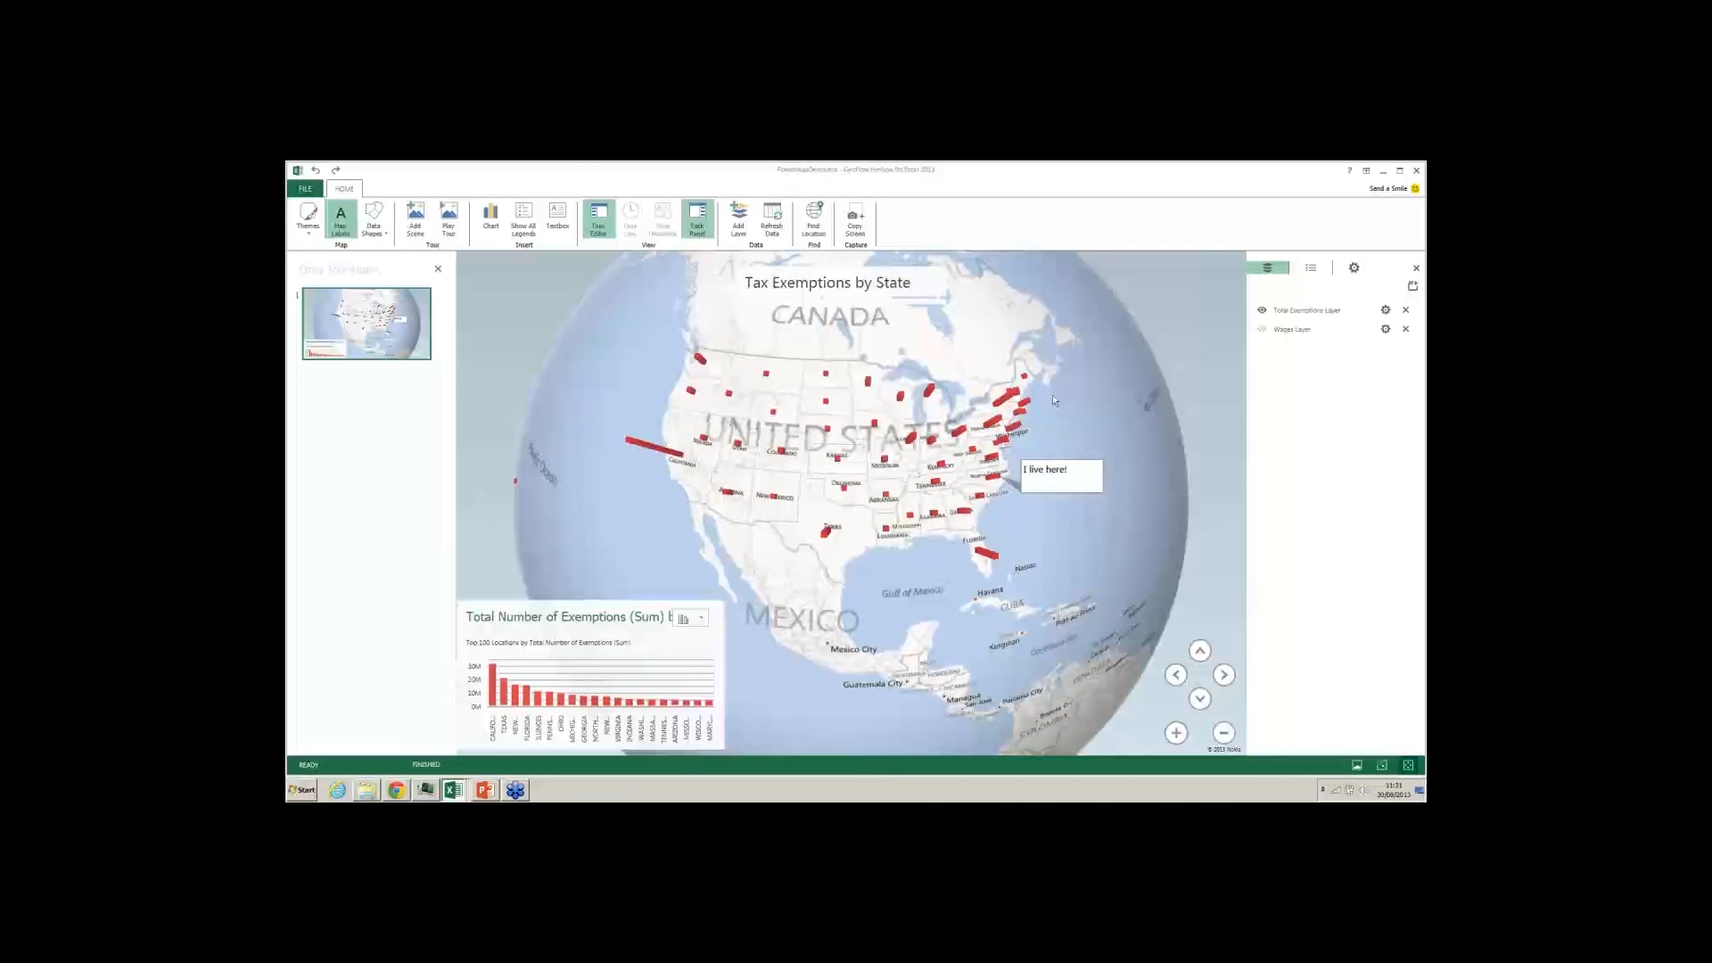
pyautogui.moveTo(1053, 395); pyautogui.dragTo(1045, 403)
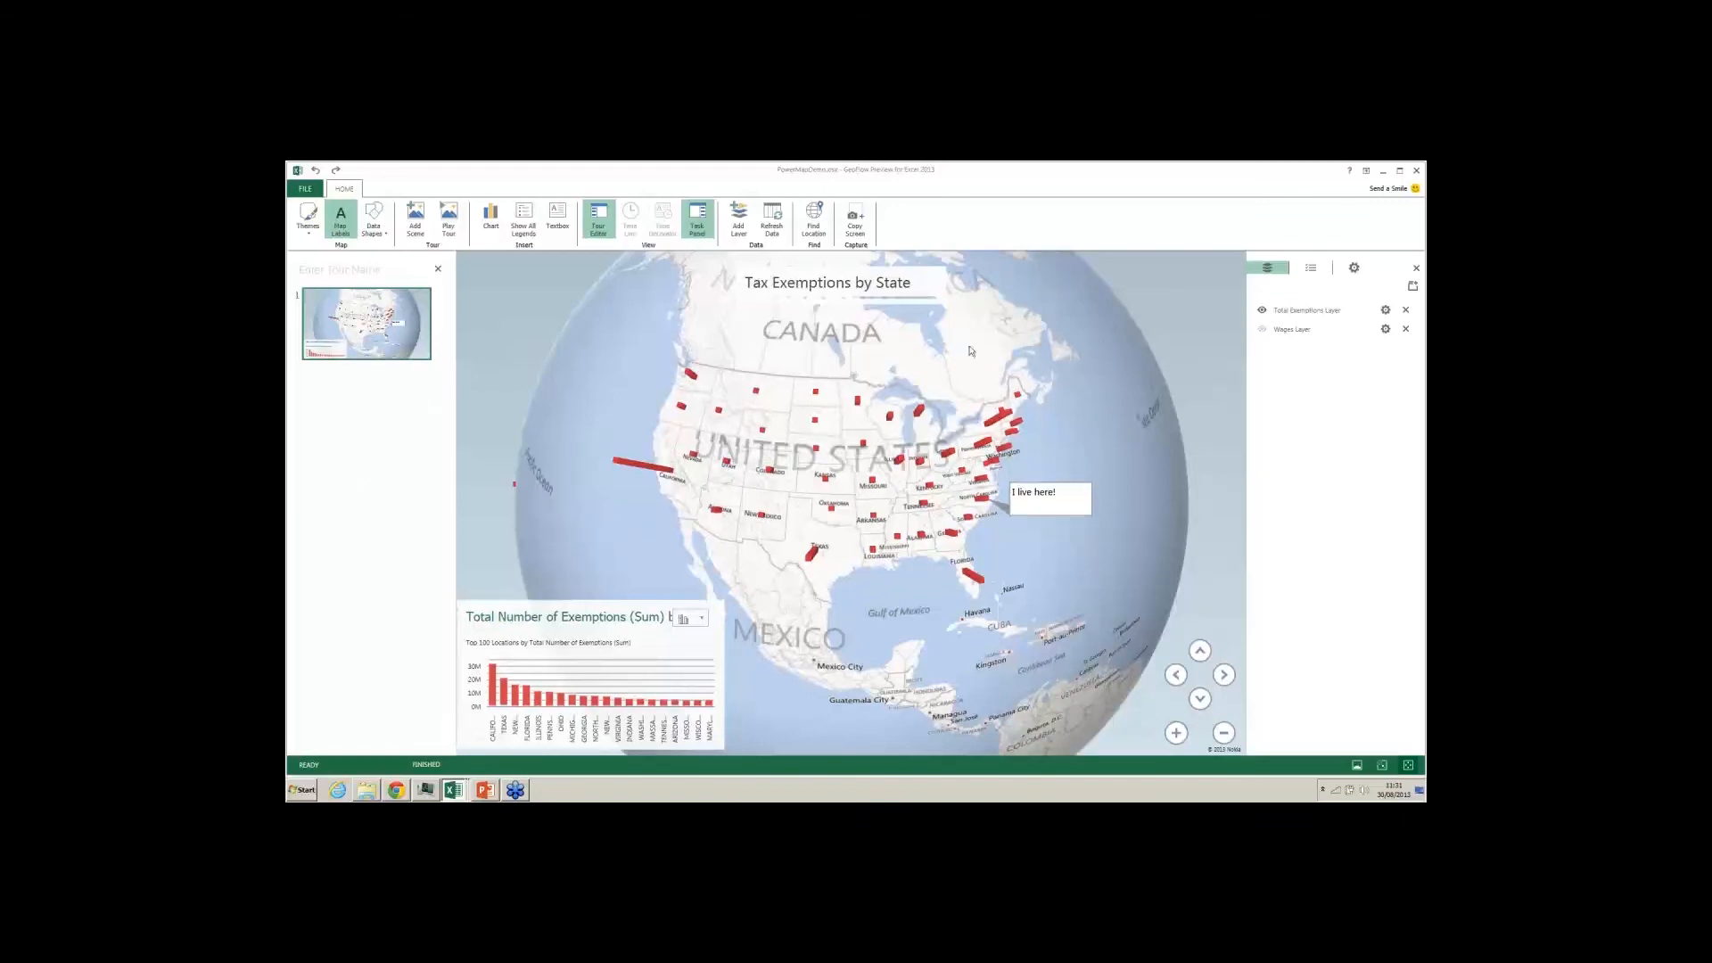
# Add a second scene that hides the Total Exemptions Layer and shows only the Wages Layer.
pyautogui.click(417, 225)
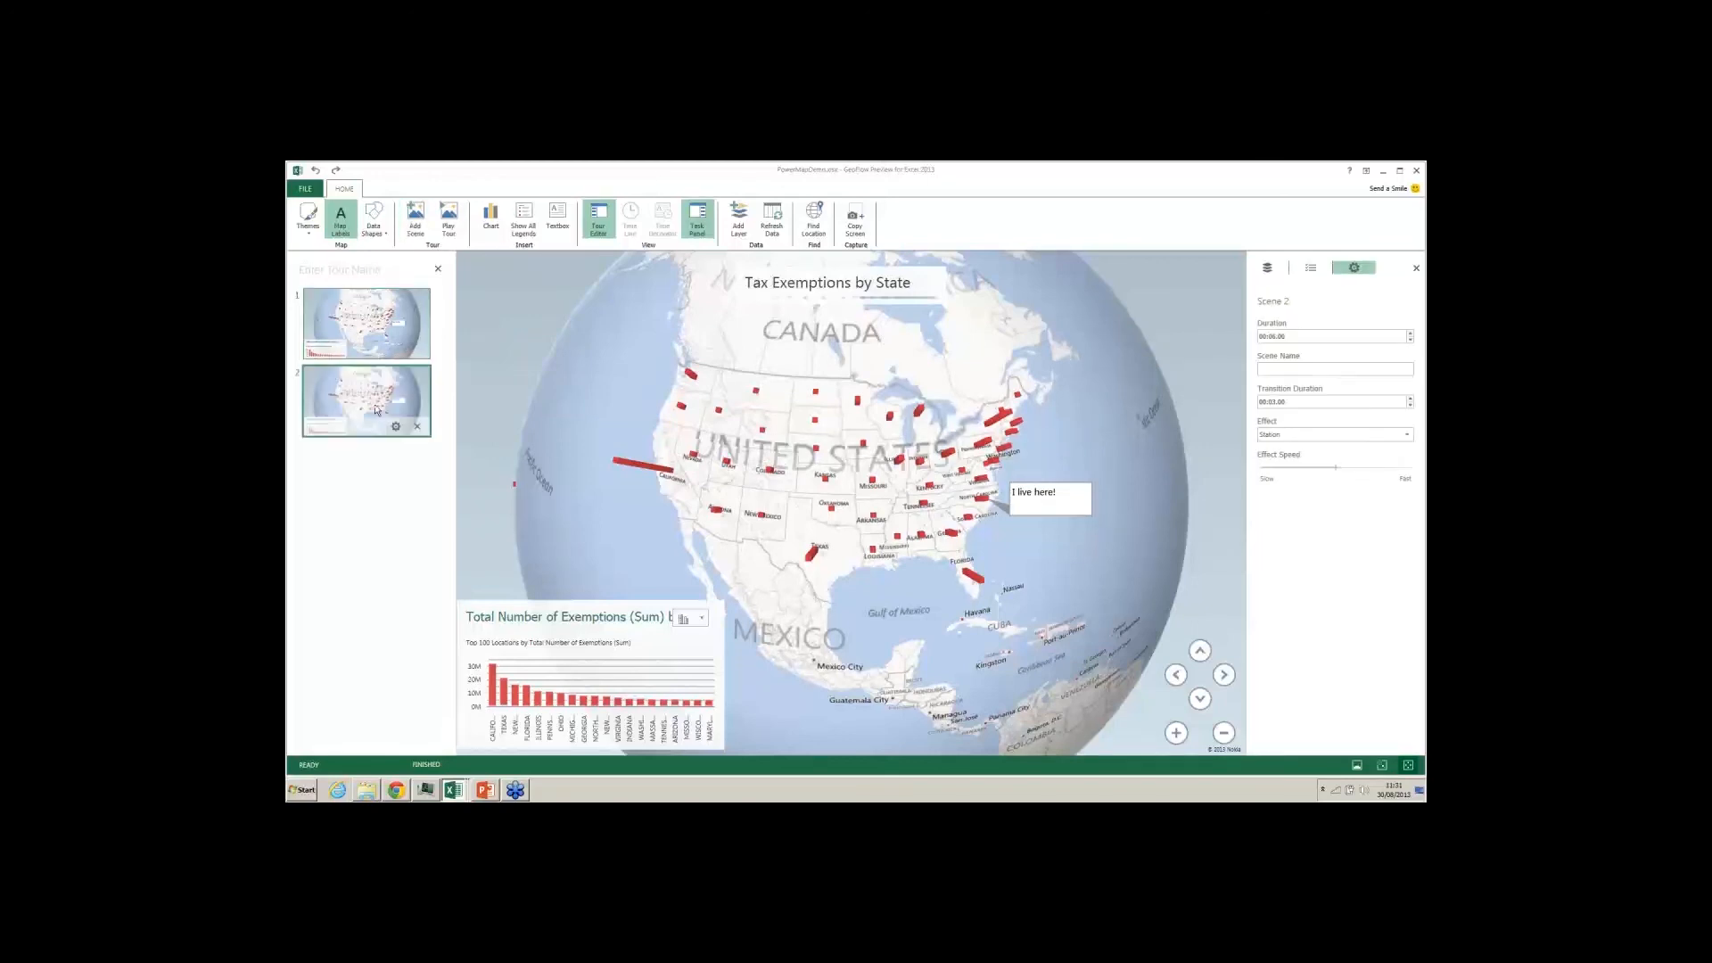
pyautogui.click(1268, 268)
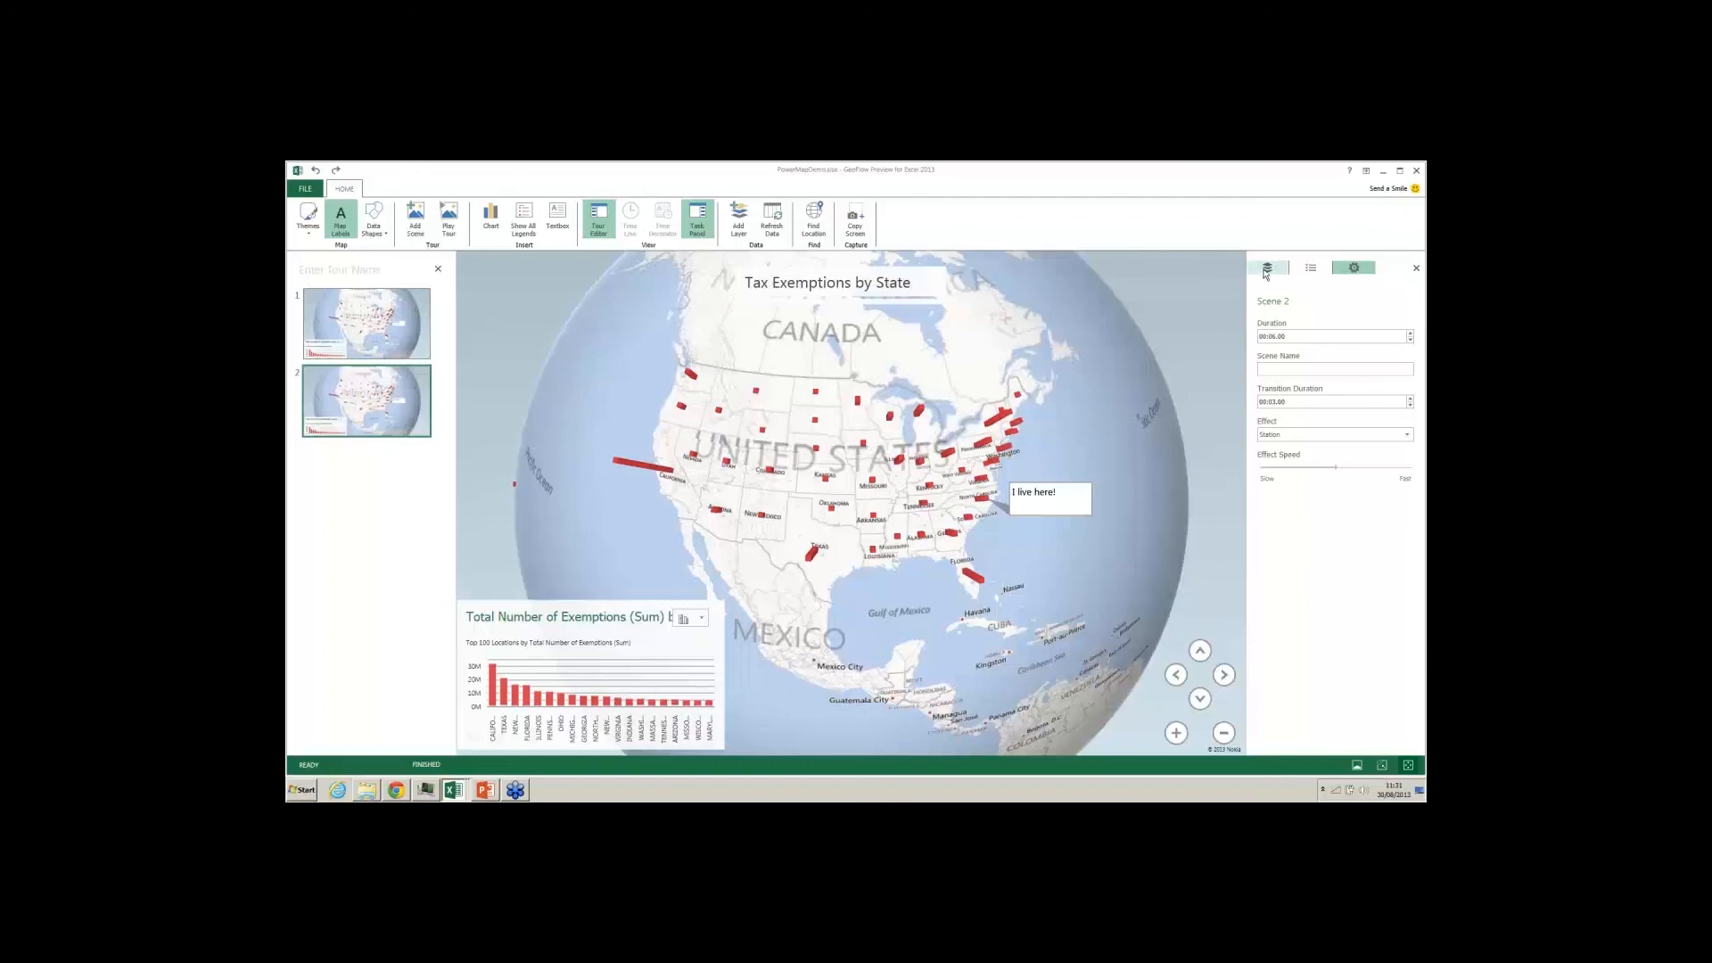
pyautogui.click(1262, 311)
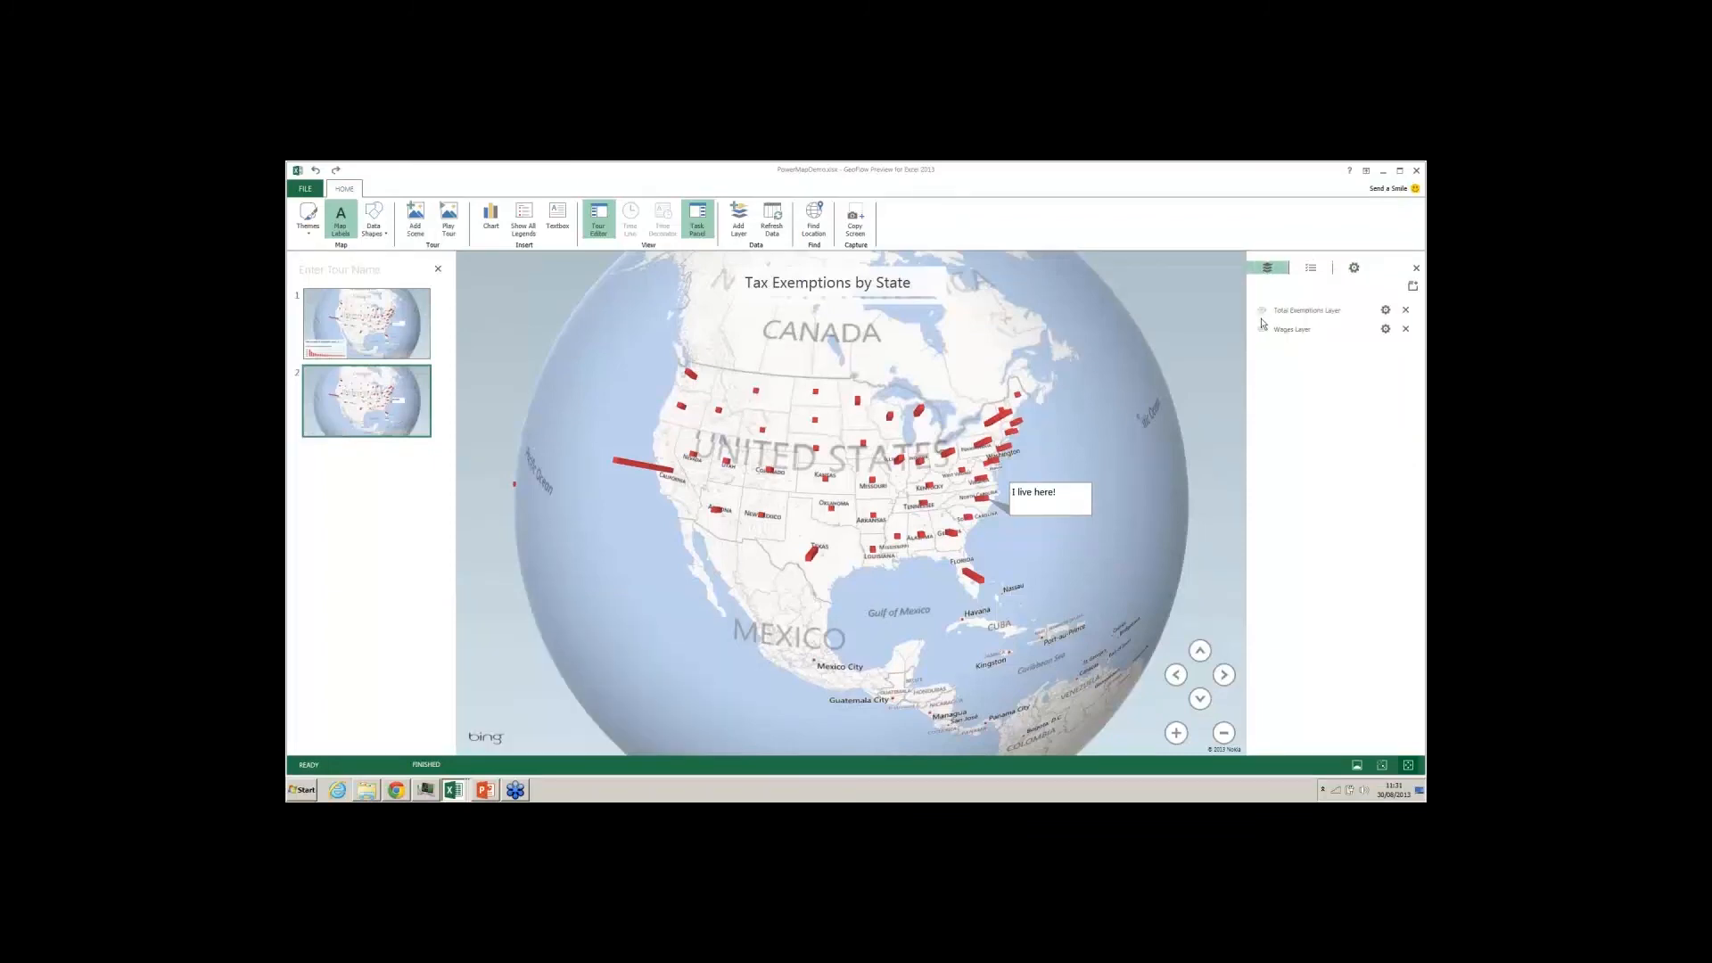
pyautogui.click(1262, 329)
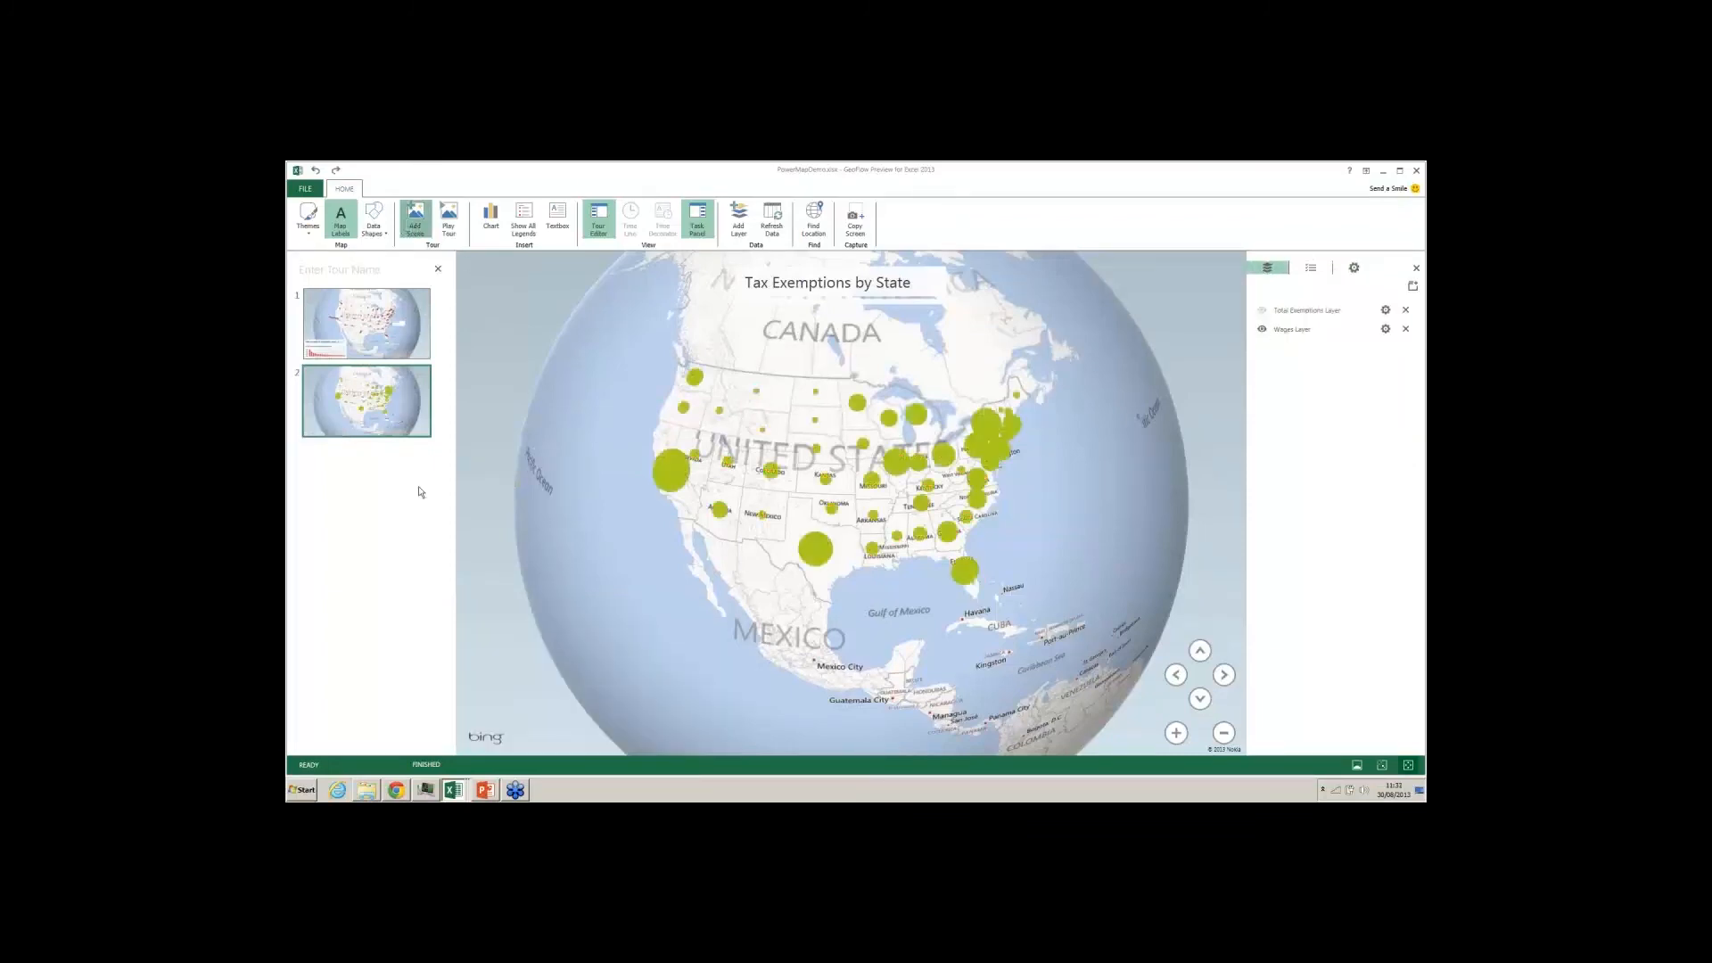
# Add a third scene showing both the Total Exemptions Layer and Wages Layer, and remove the exemptions chart from it.
pyautogui.click(416, 219)
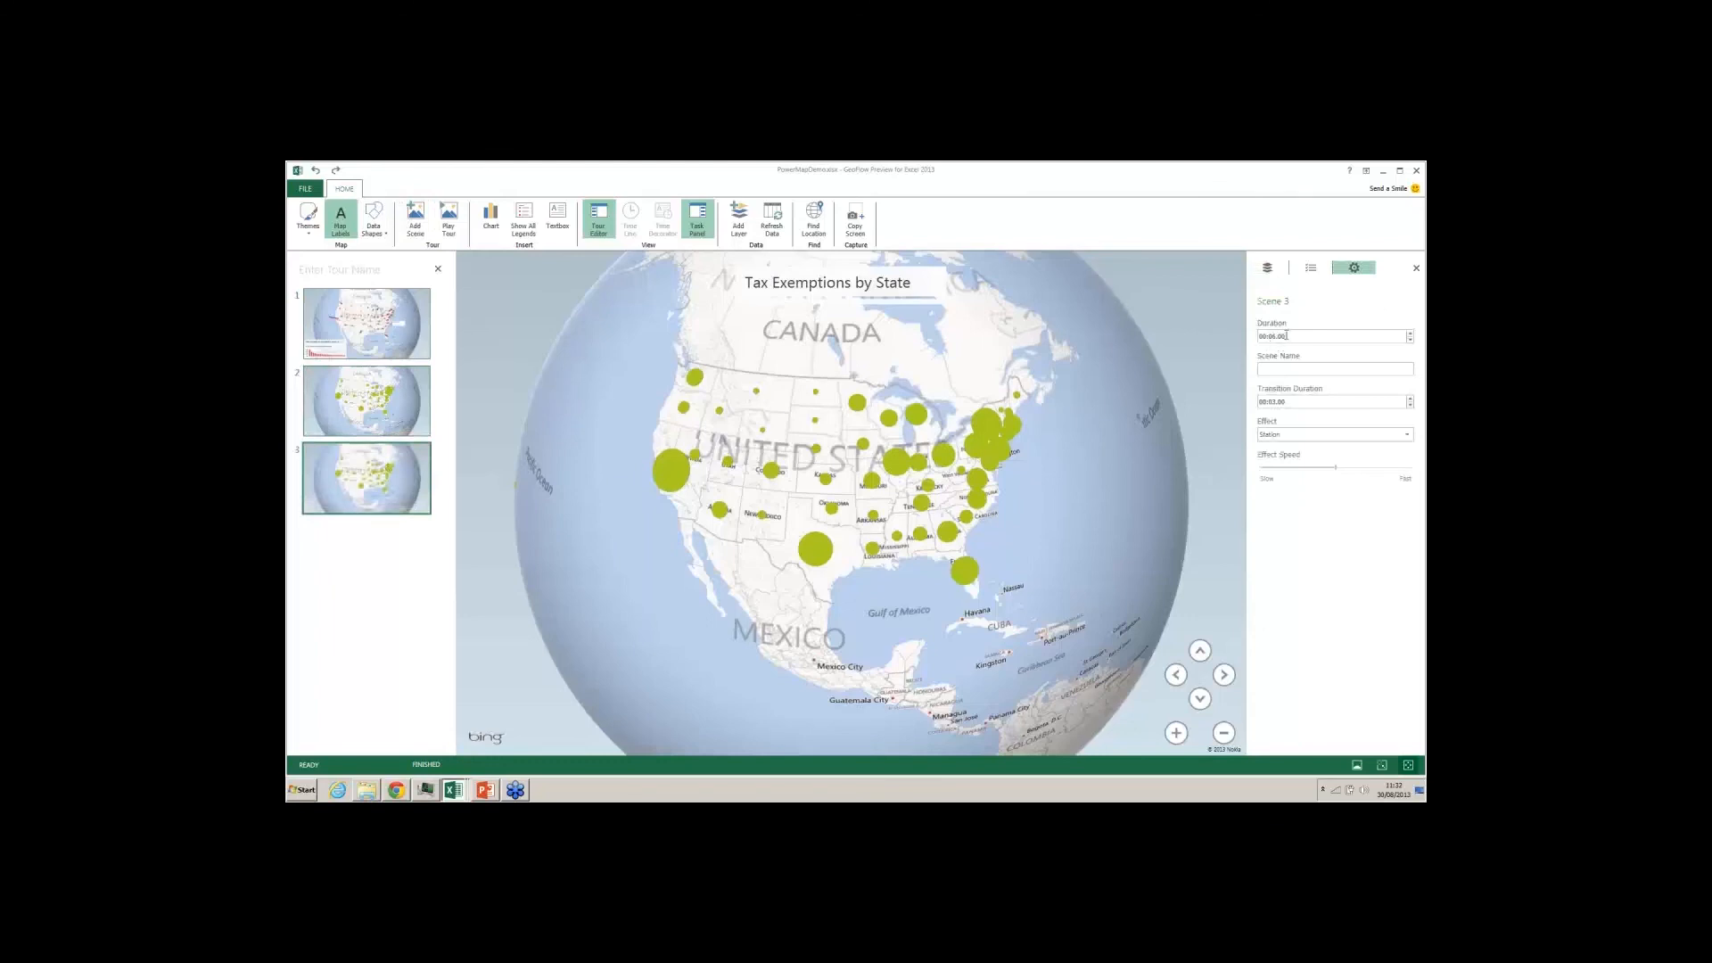
pyautogui.click(1267, 268)
pyautogui.click(1263, 311)
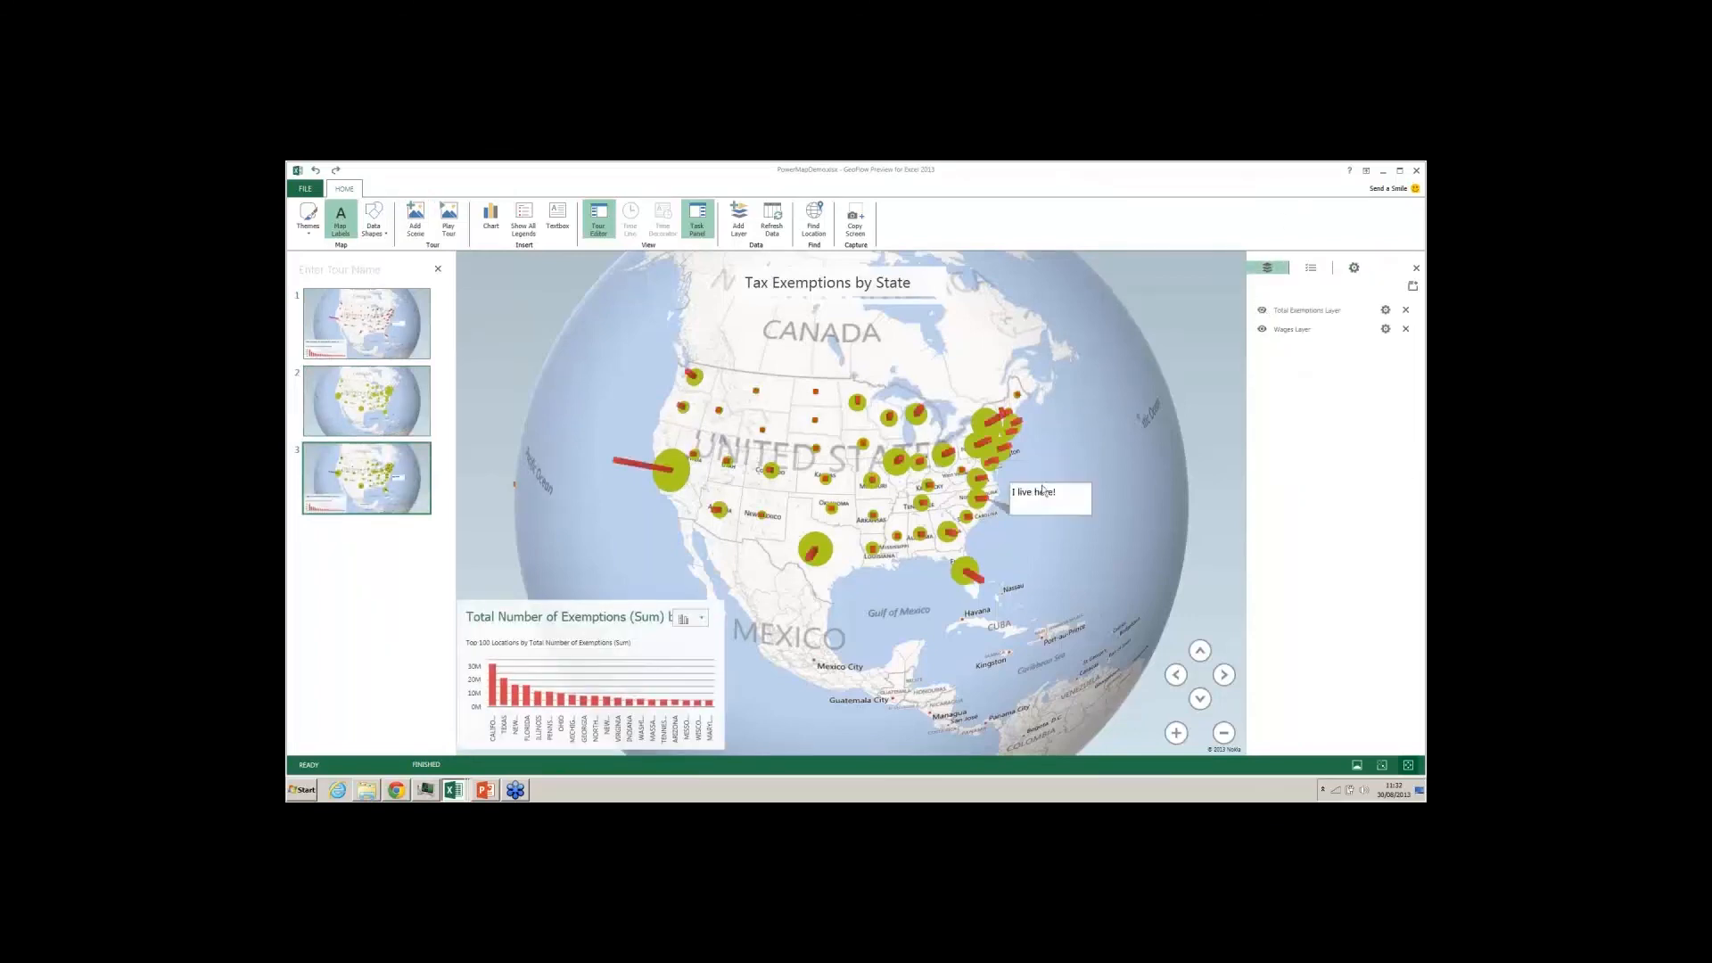
pyautogui.click(720, 607)
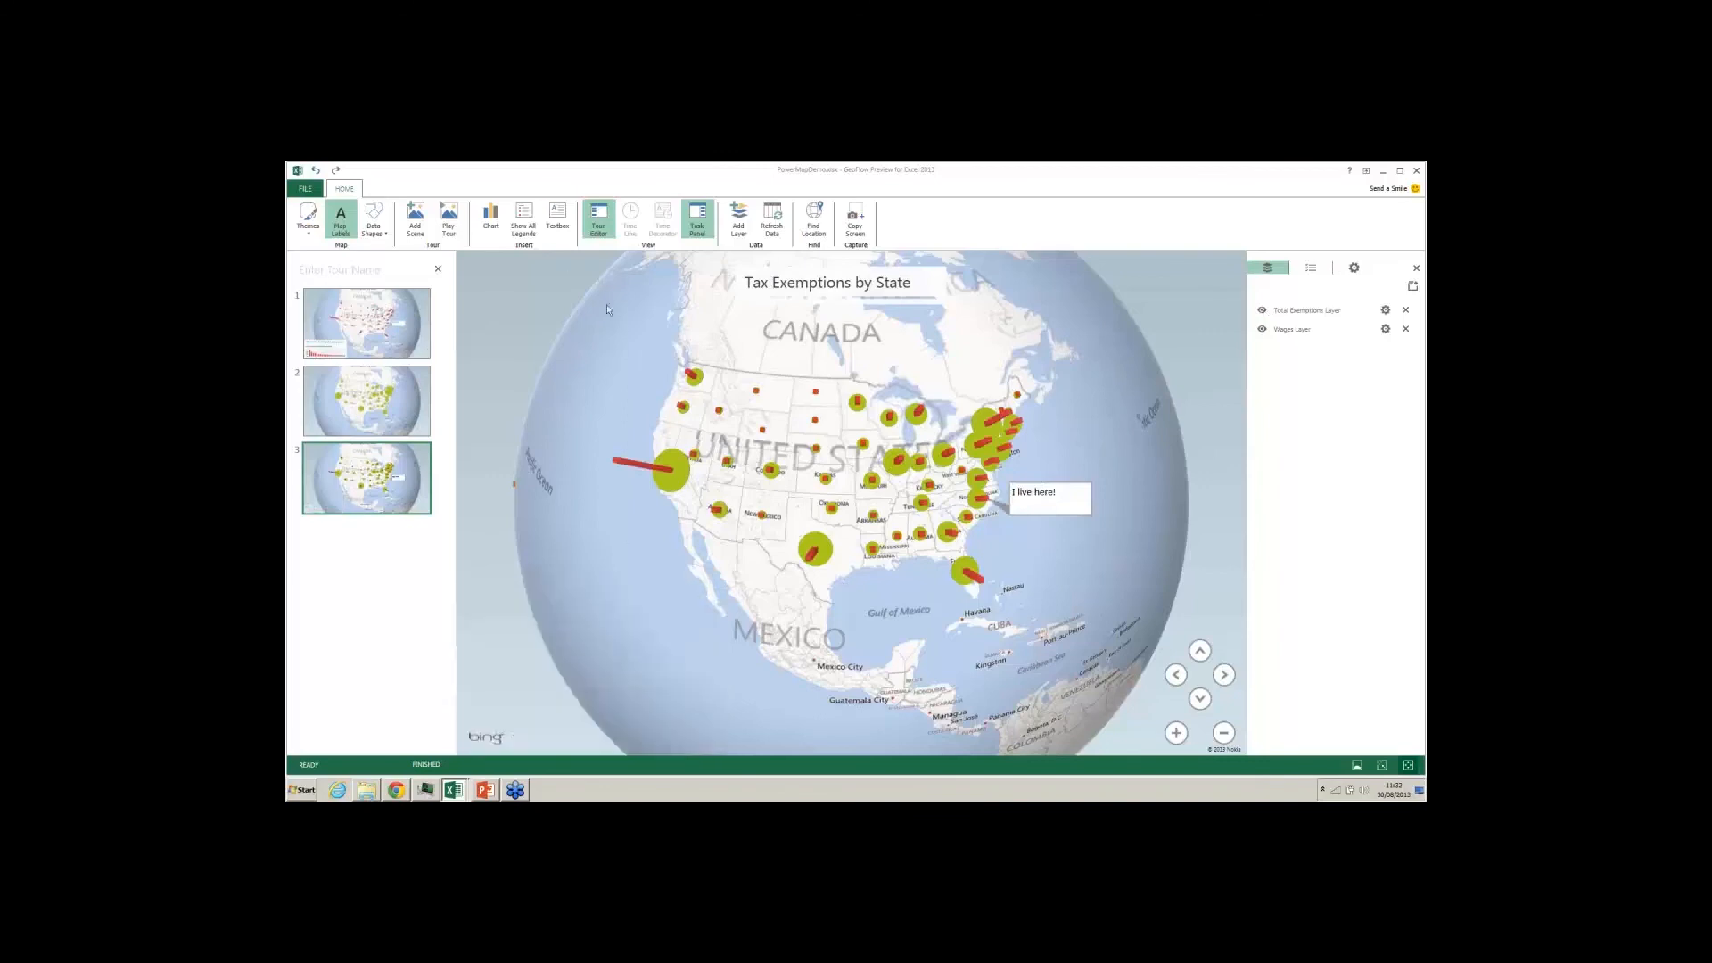
# Open the scene settings of the first scene and set its effect to Circle.
pyautogui.click(382, 330)
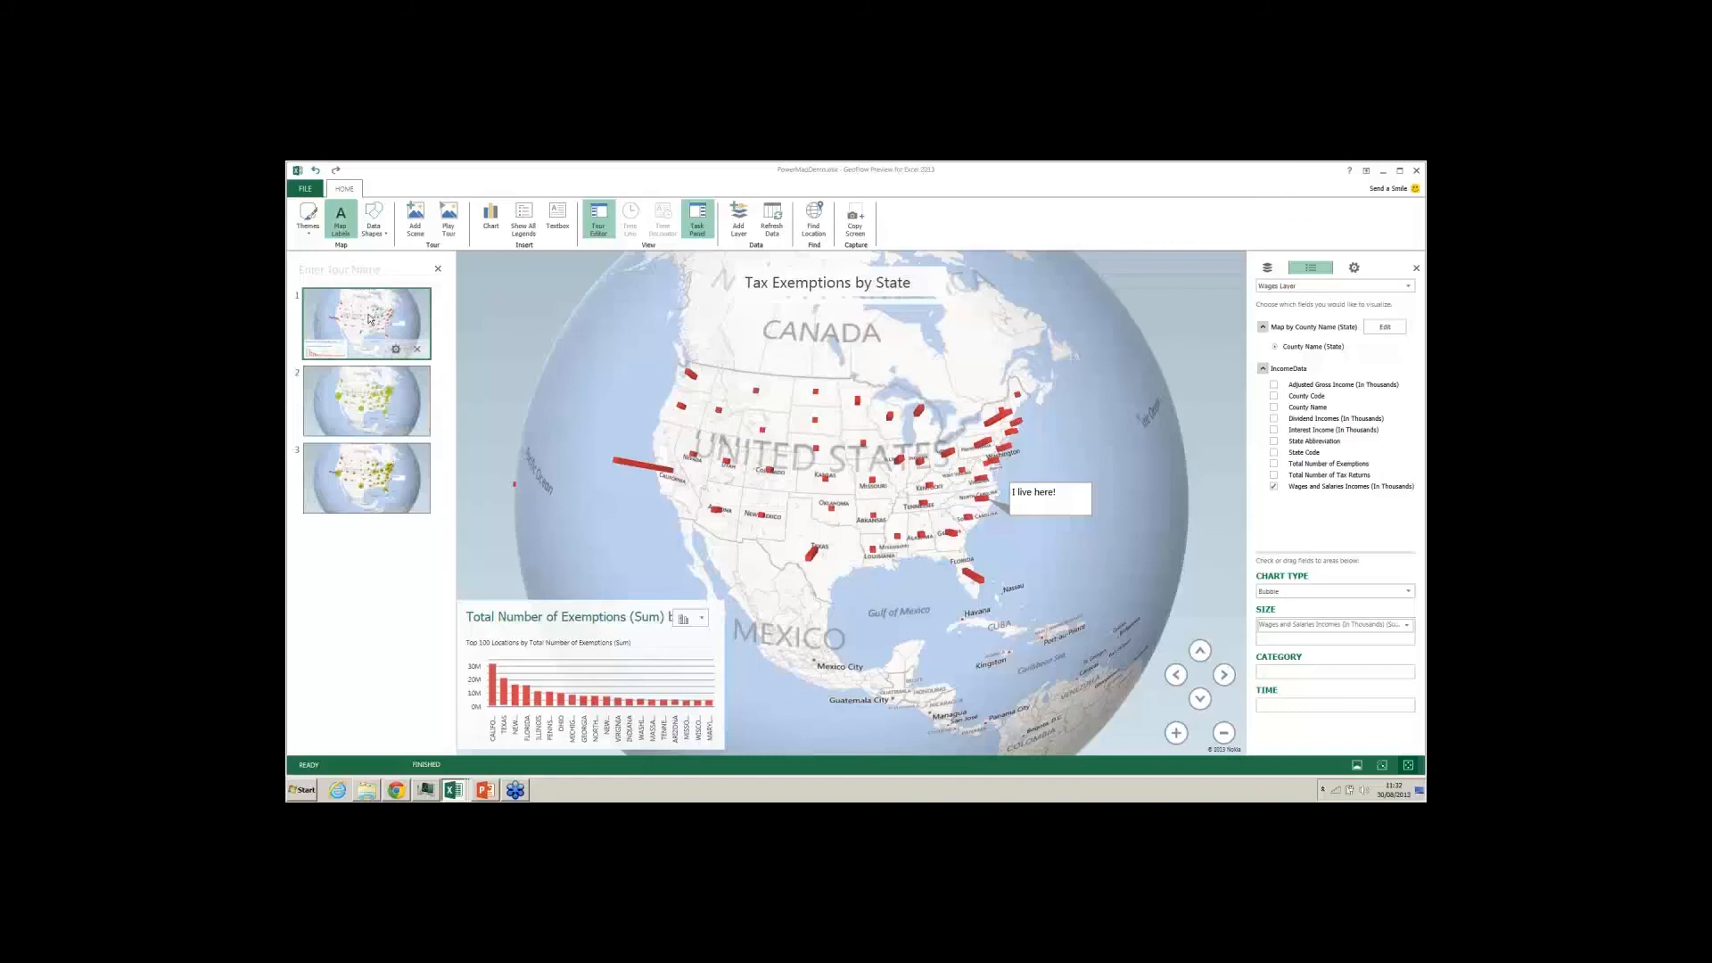
pyautogui.click(396, 351)
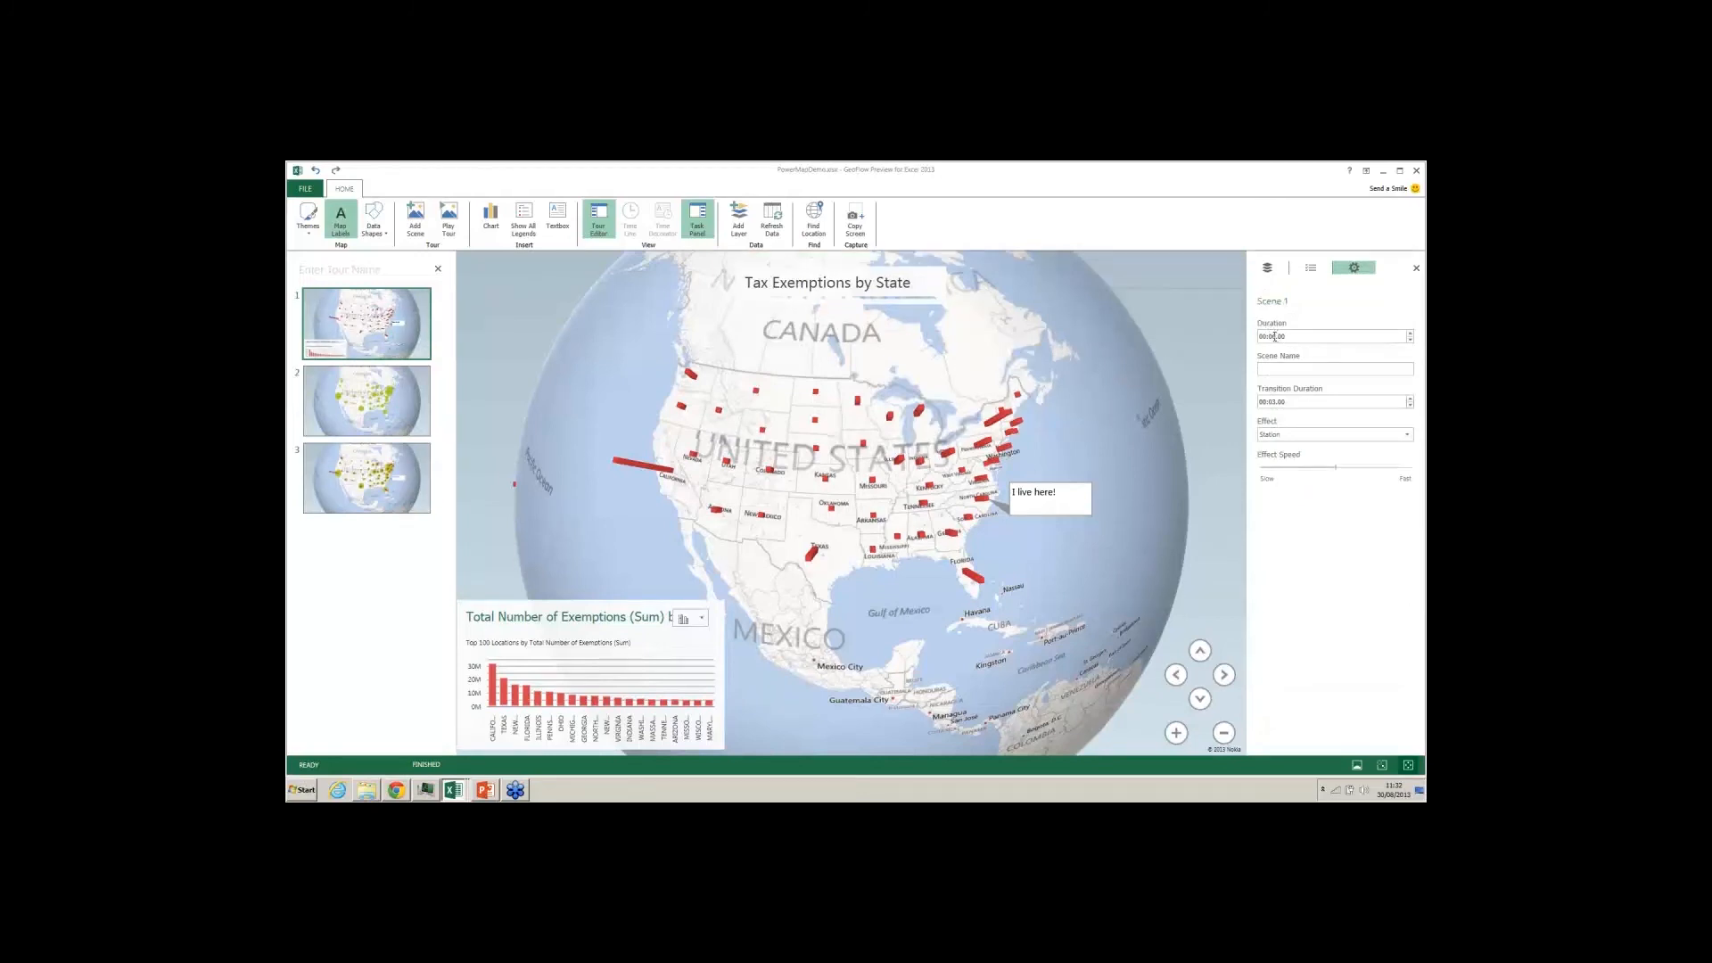
pyautogui.click(1302, 435)
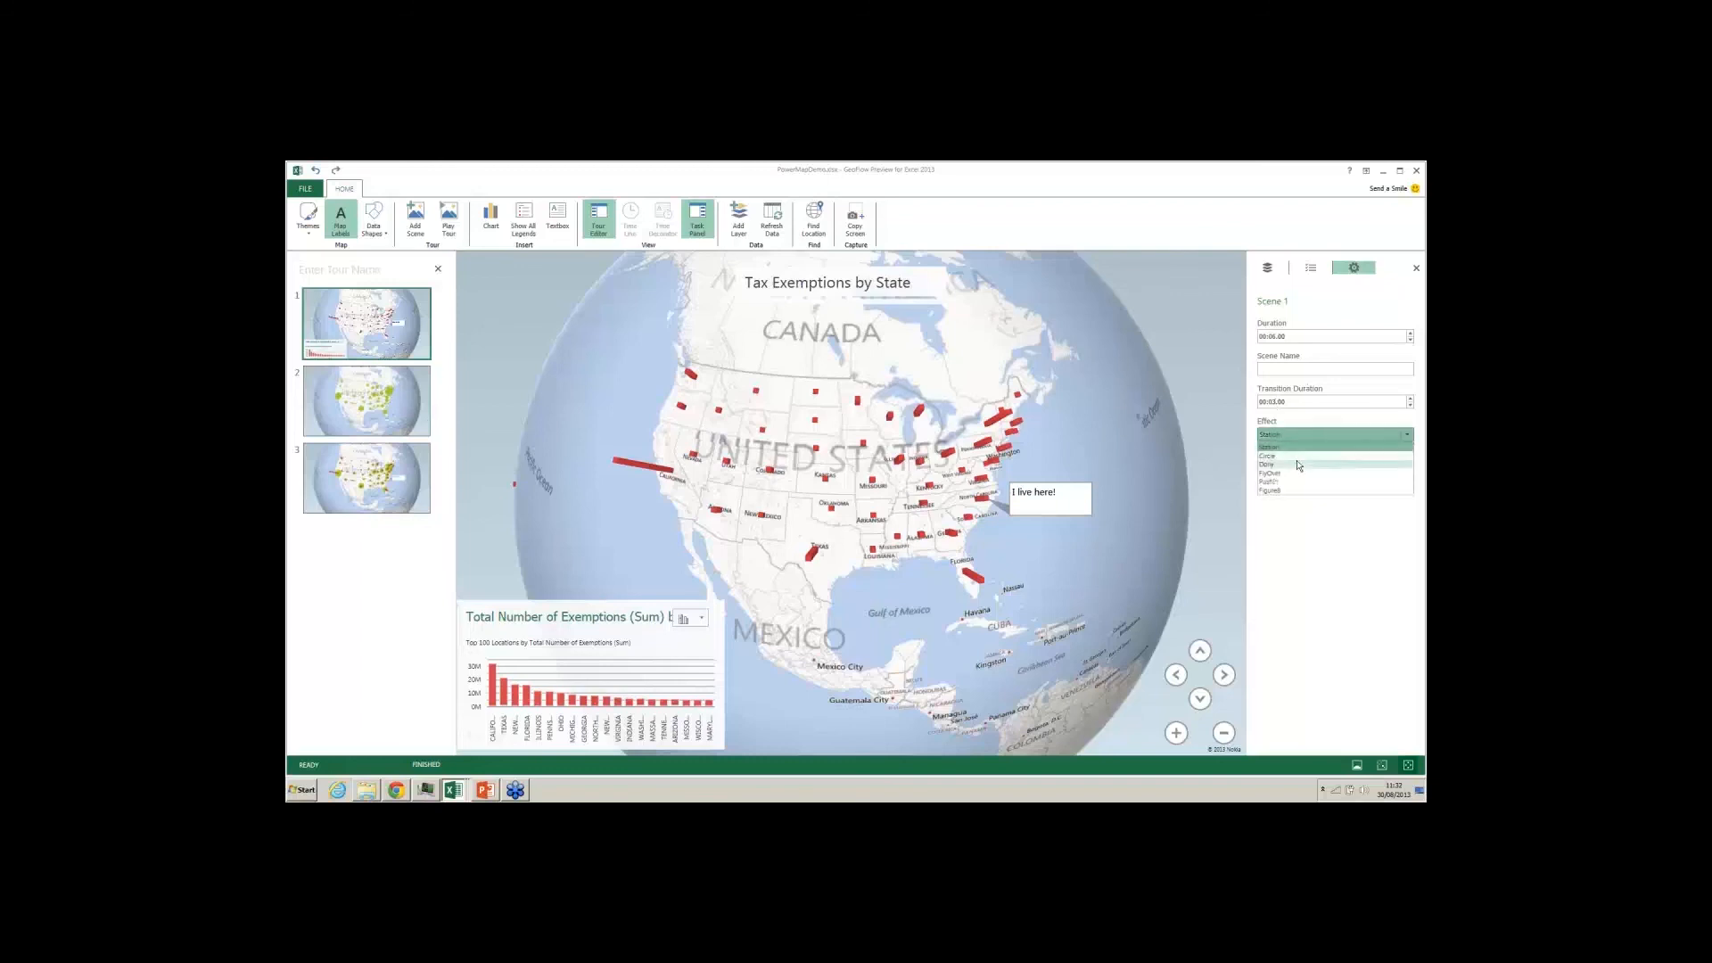
pyautogui.click(1295, 456)
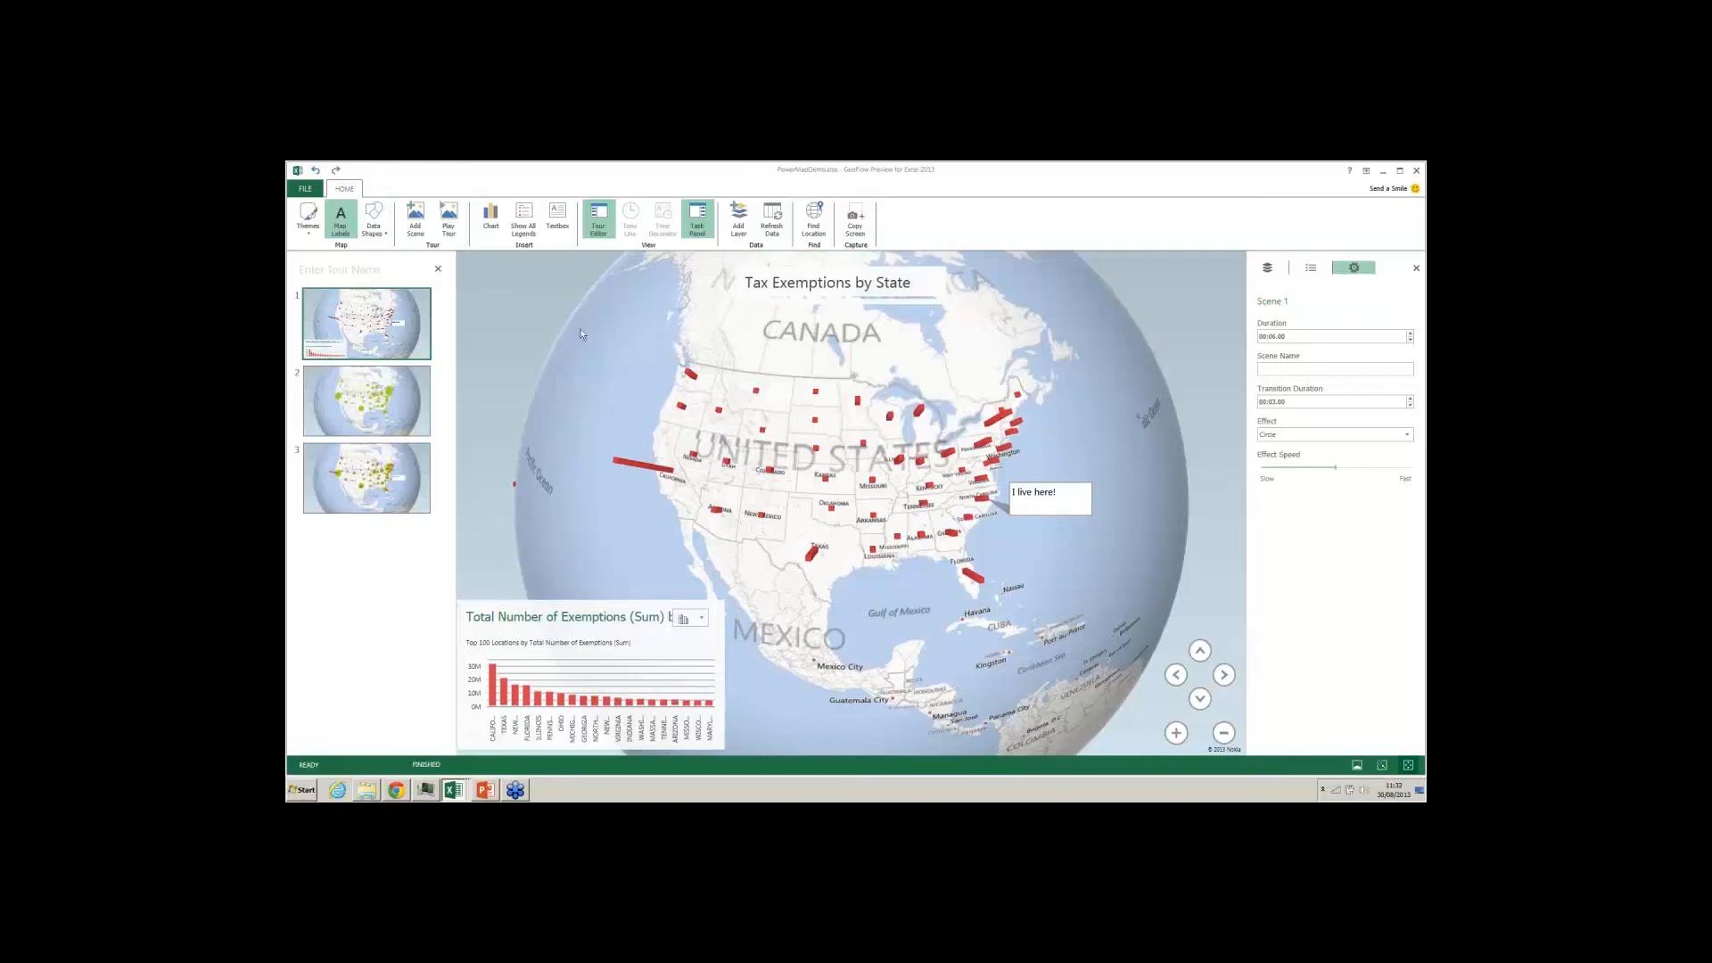
# Set the second scene's effect to Figure8 and the third scene's effect to FlyOver.
pyautogui.moveTo(385, 395)
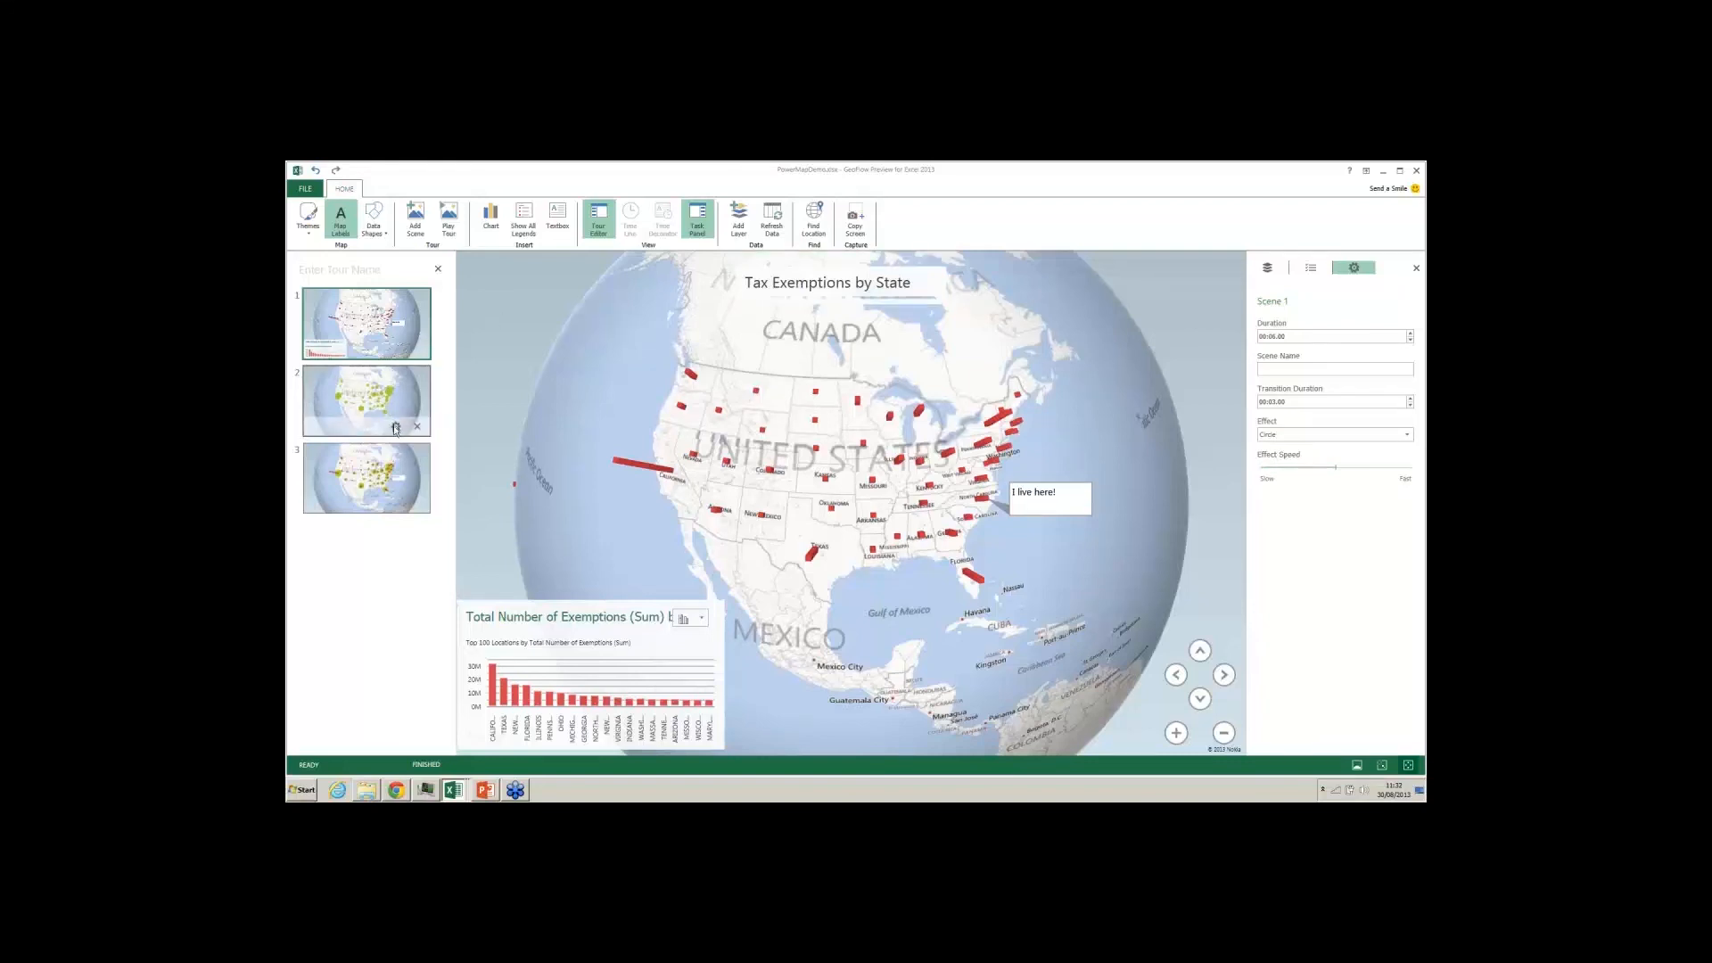
pyautogui.click(395, 419)
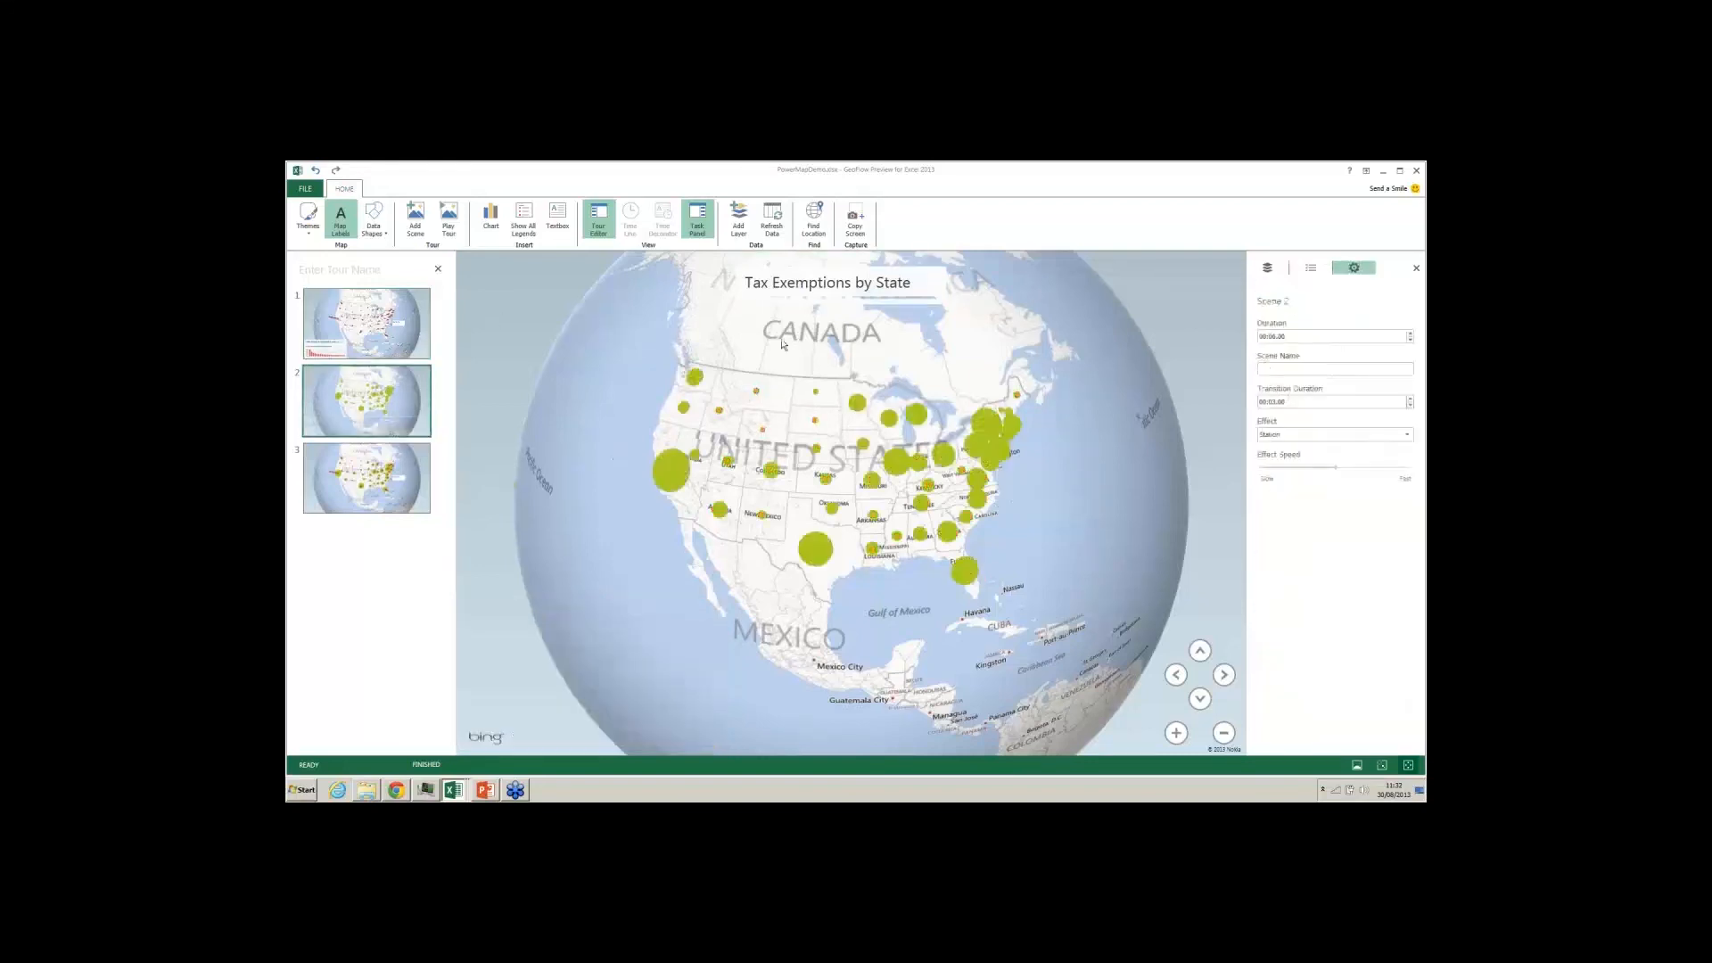
pyautogui.click(1407, 436)
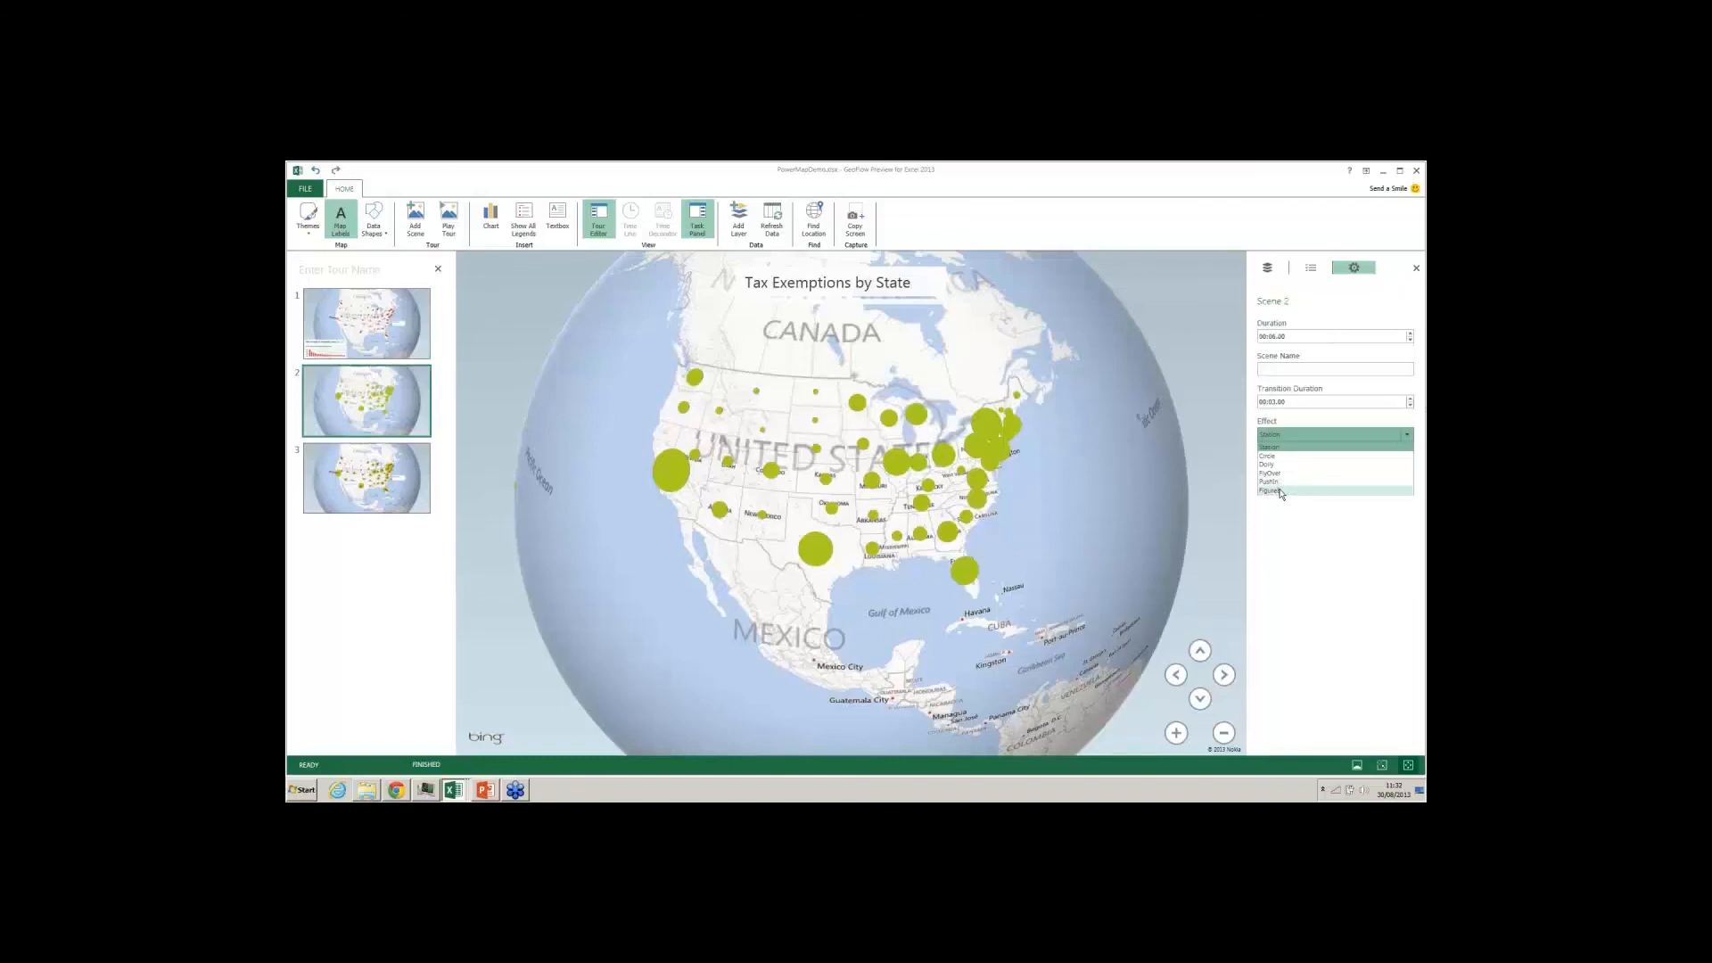
pyautogui.click(1275, 490)
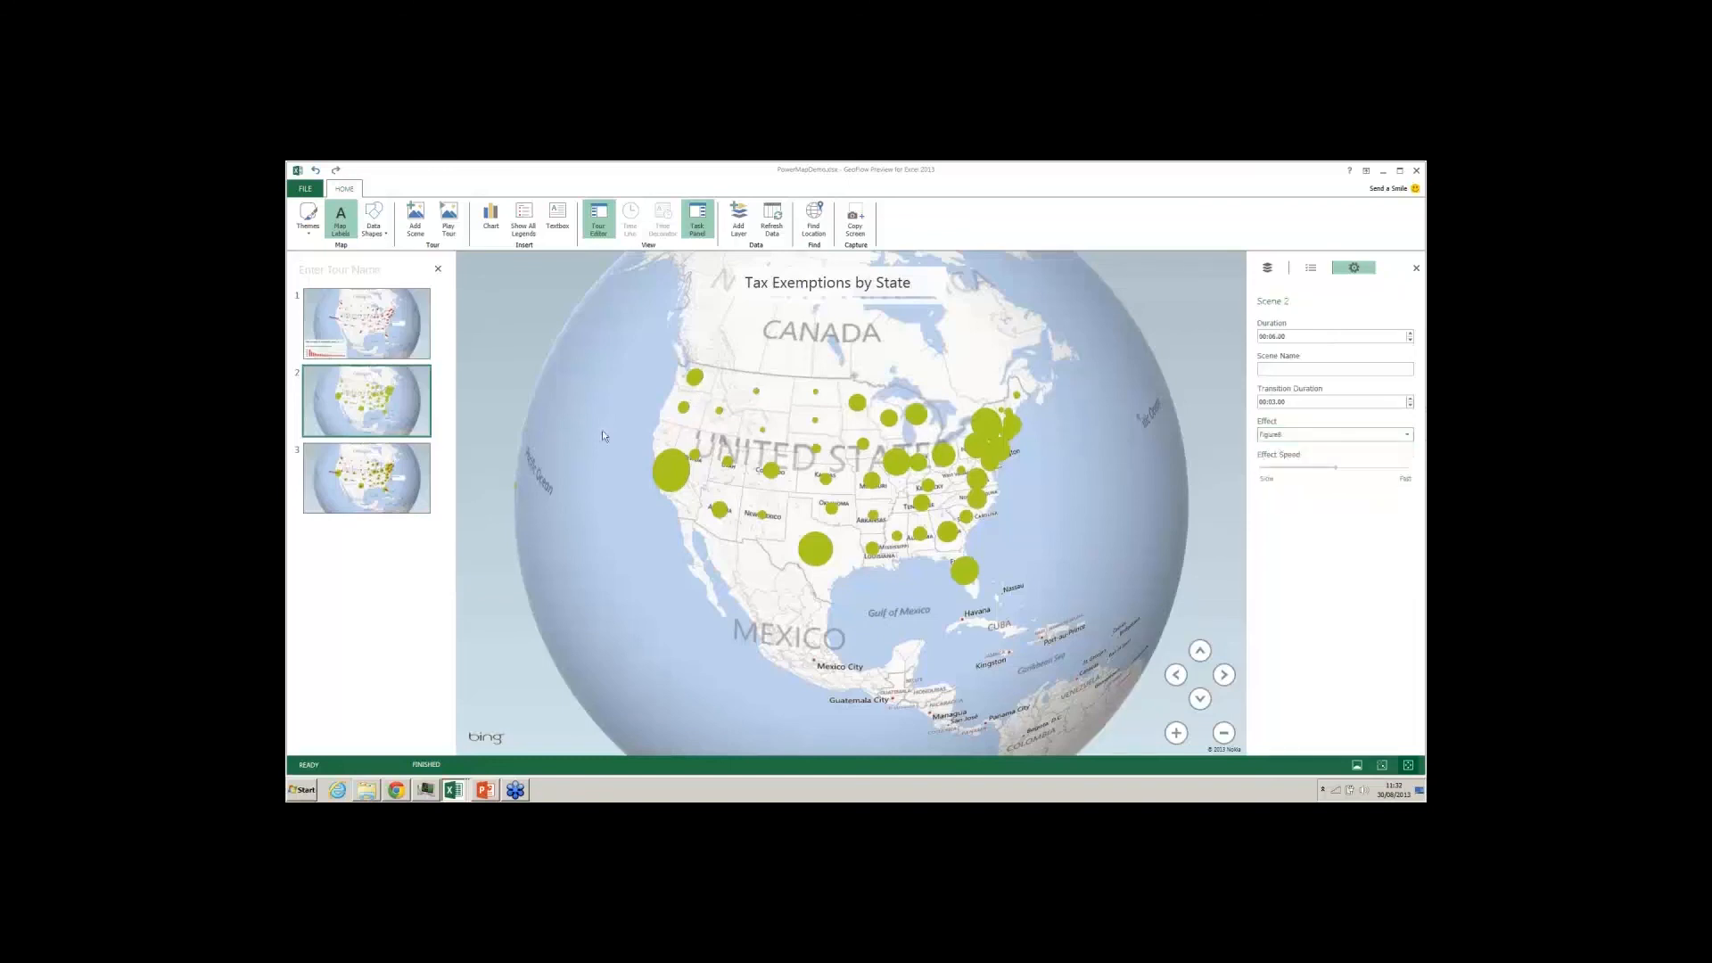
pyautogui.click(399, 470)
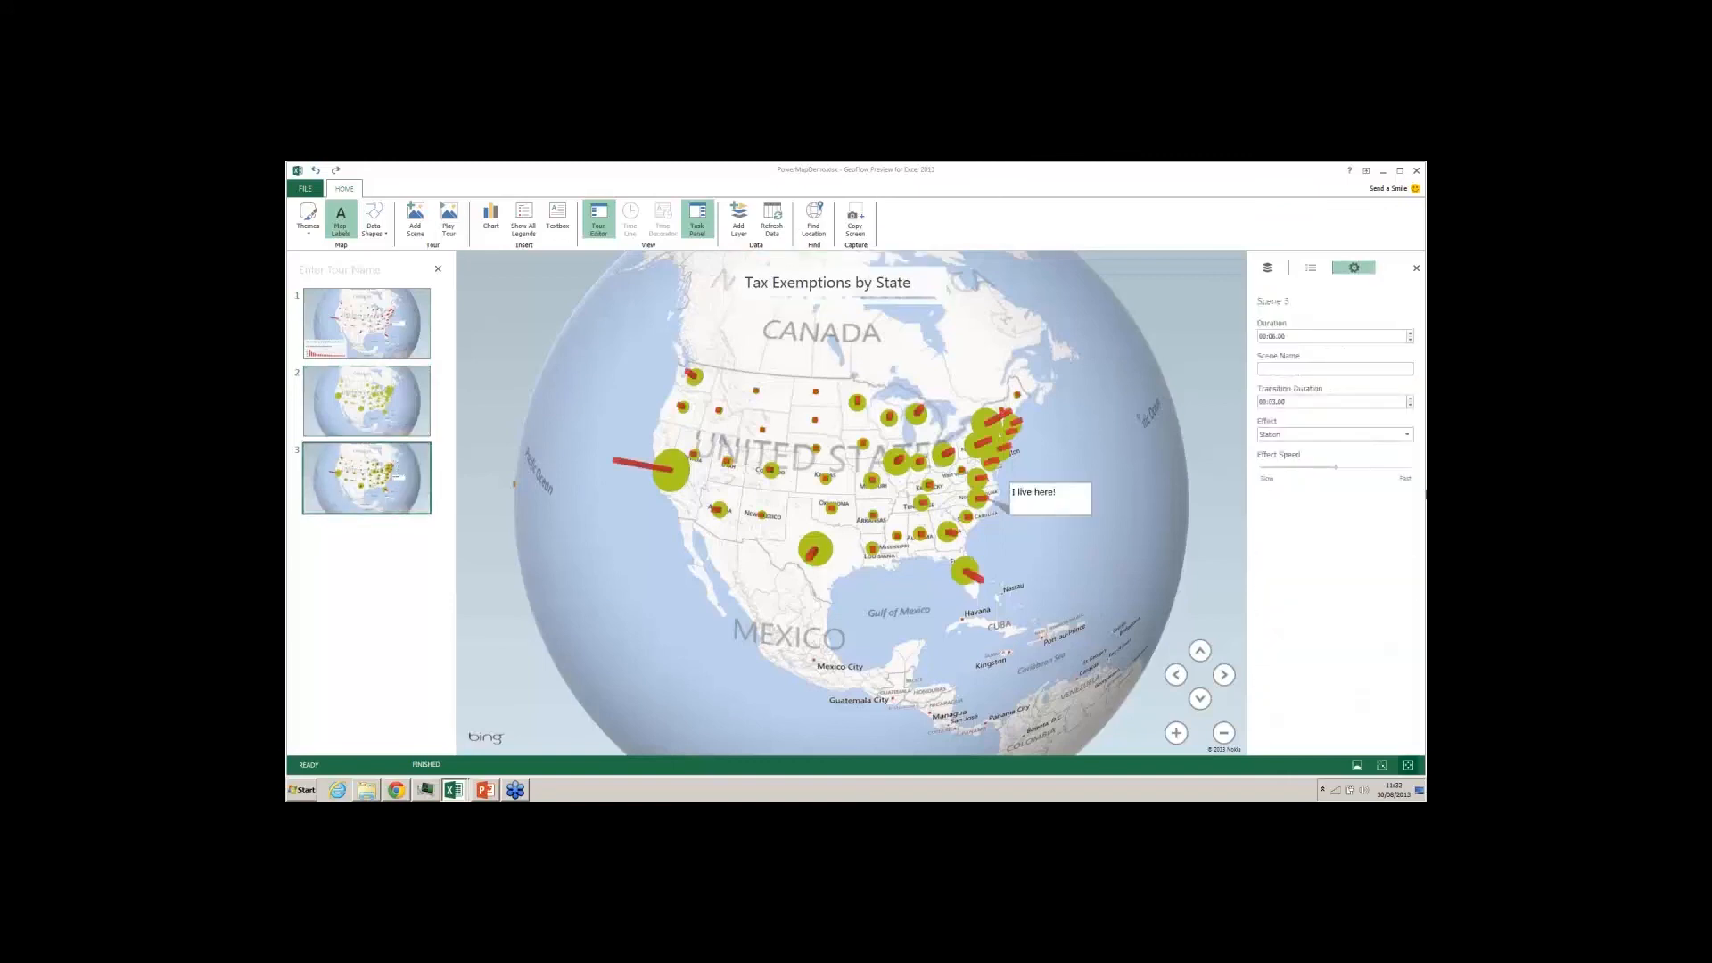
pyautogui.click(1401, 437)
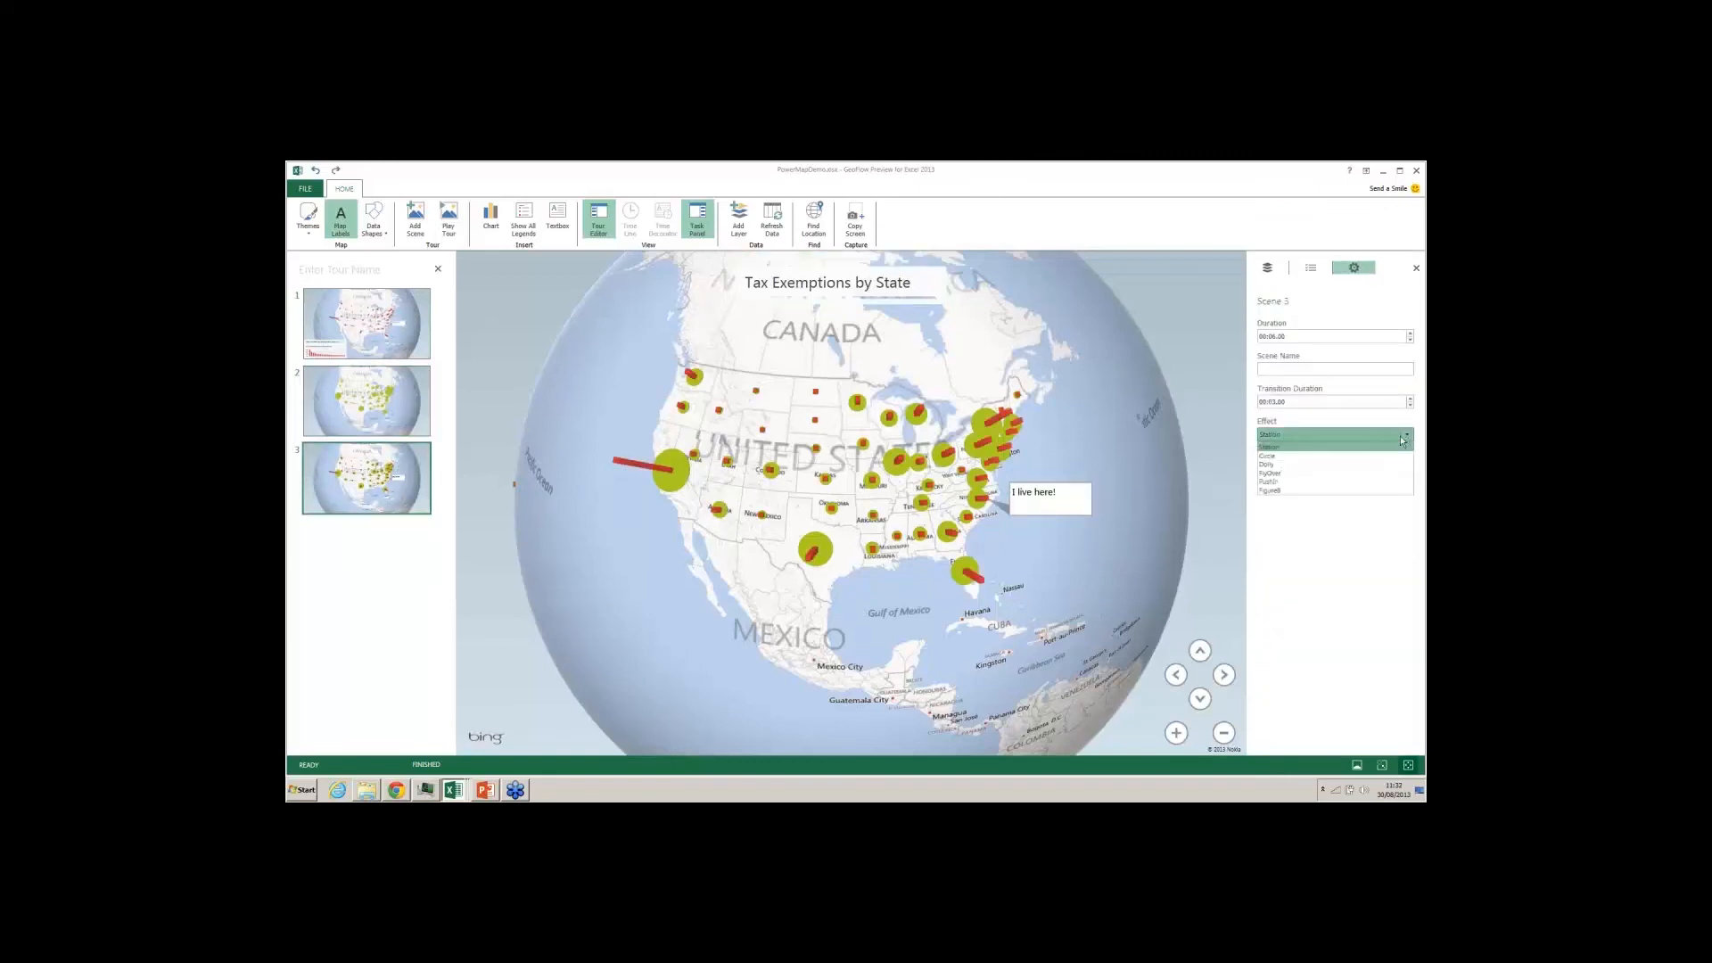
pyautogui.click(1288, 475)
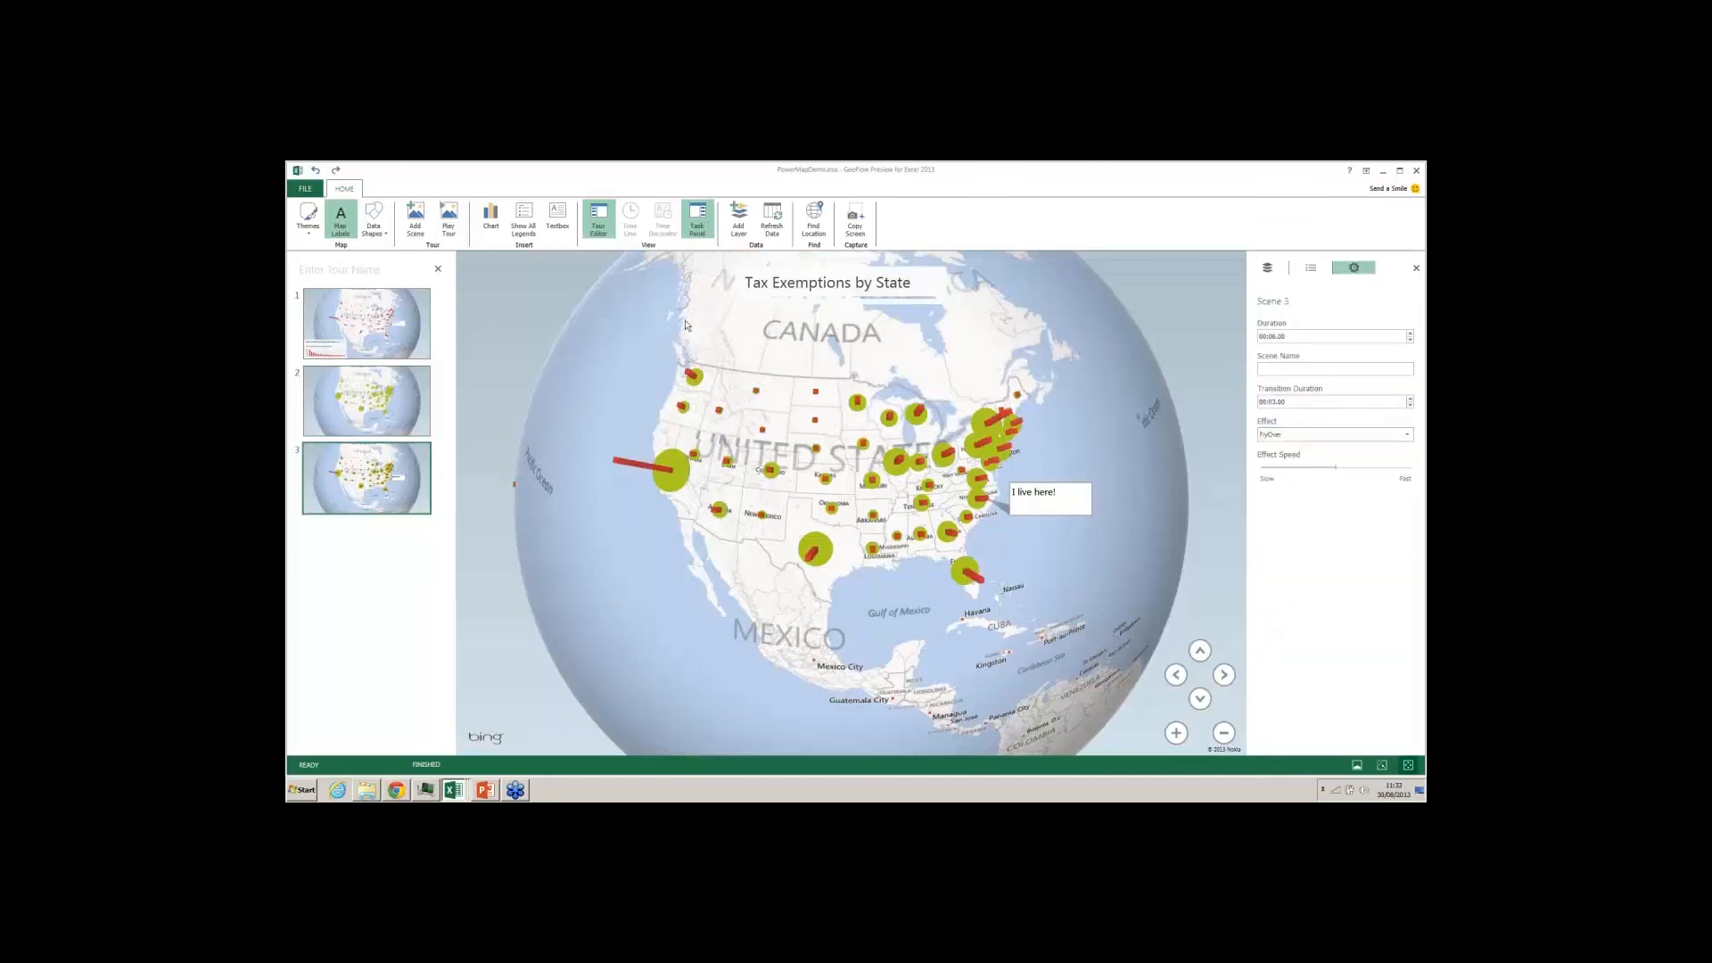
# Play the tour from the first scene through the third and exit playback.
pyautogui.click(382, 309)
pyautogui.click(450, 218)
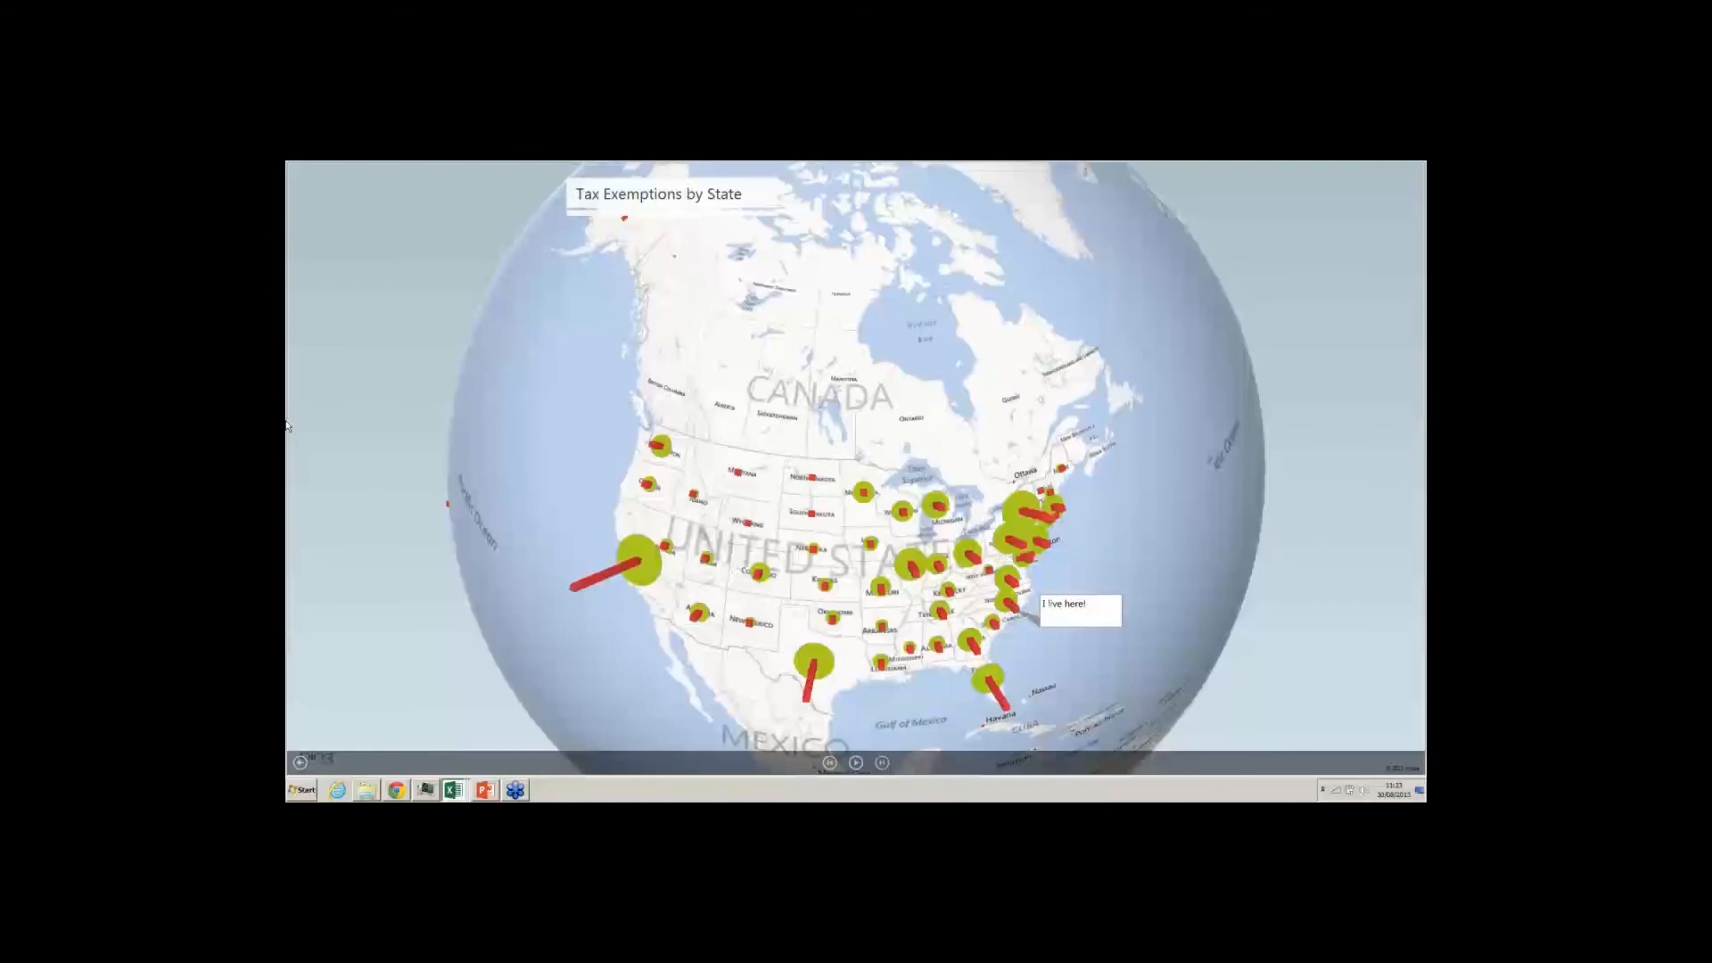
pyautogui.press('Escape')
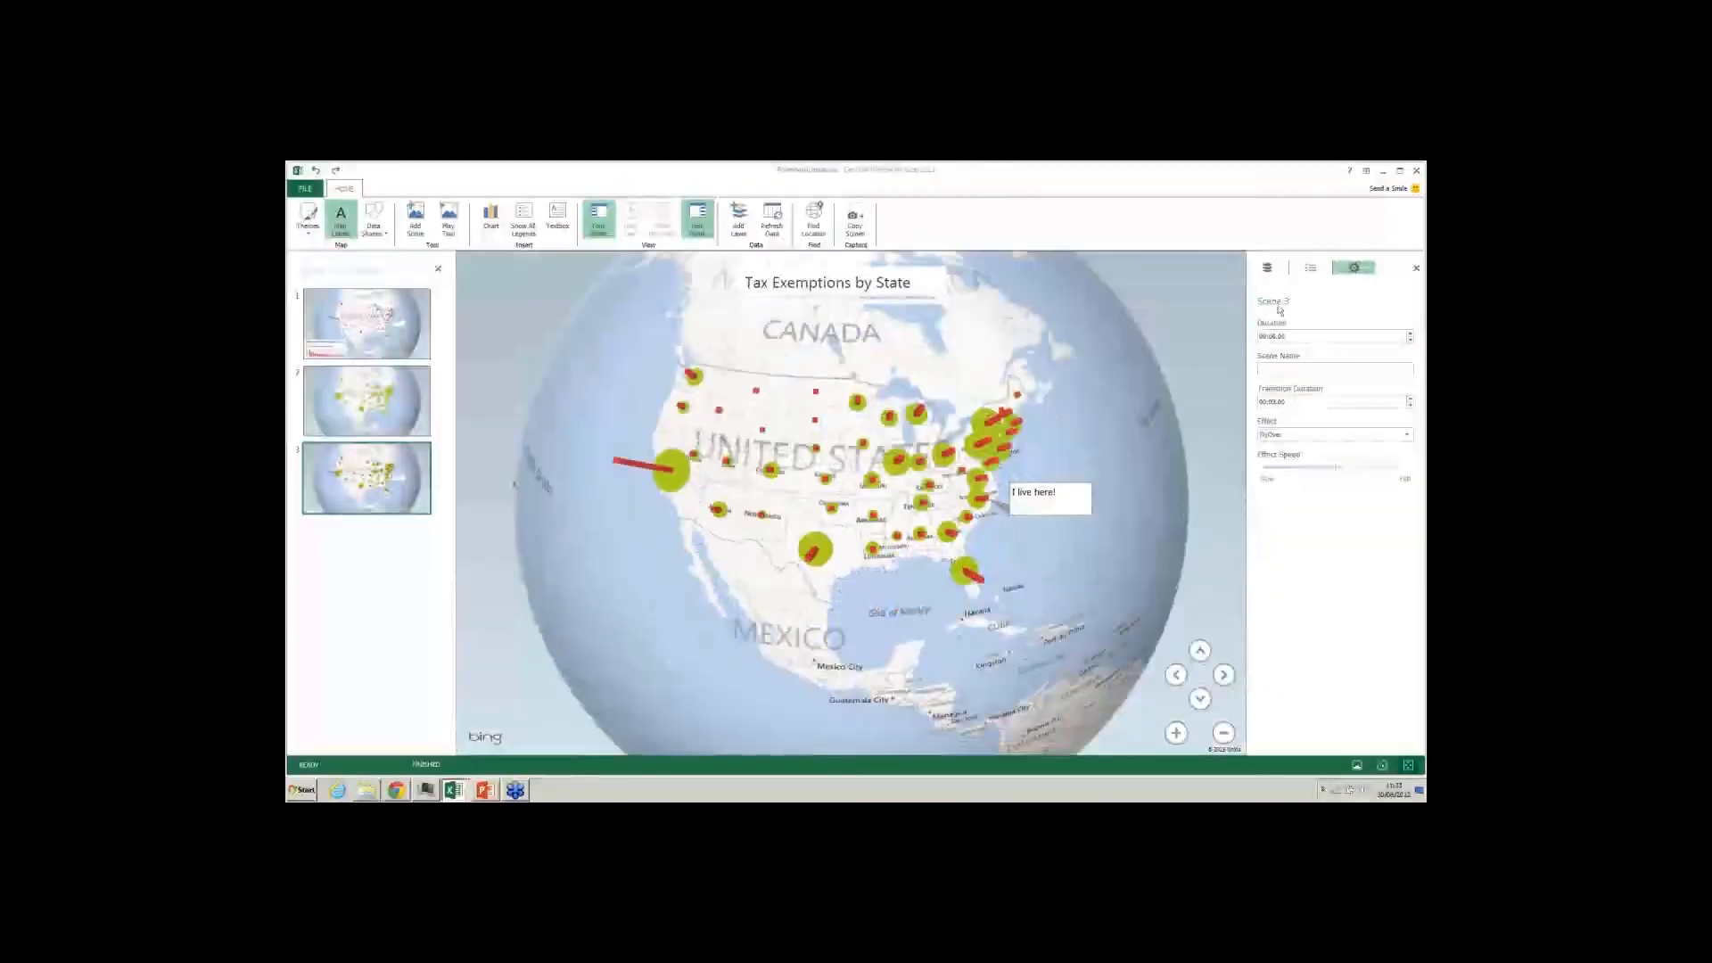
# View the layer list and the Wages Layer's fields, and close the GeoFlow tour window.
pyautogui.click(1268, 270)
pyautogui.click(1310, 270)
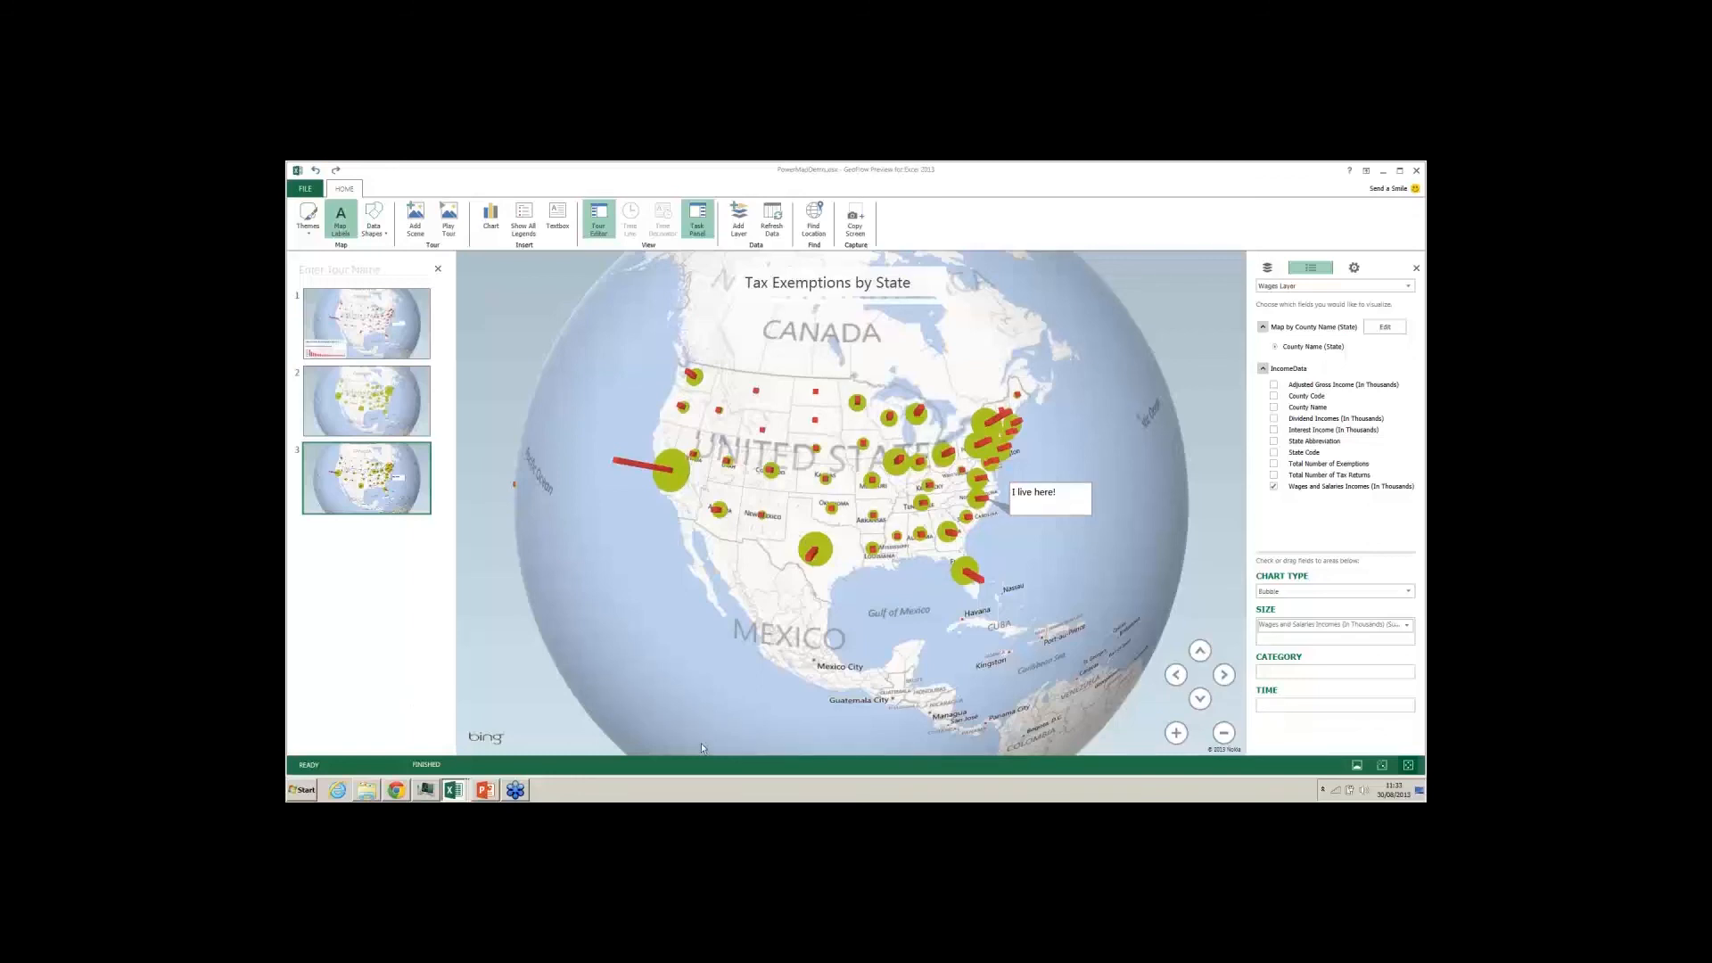
pyautogui.click(1417, 173)
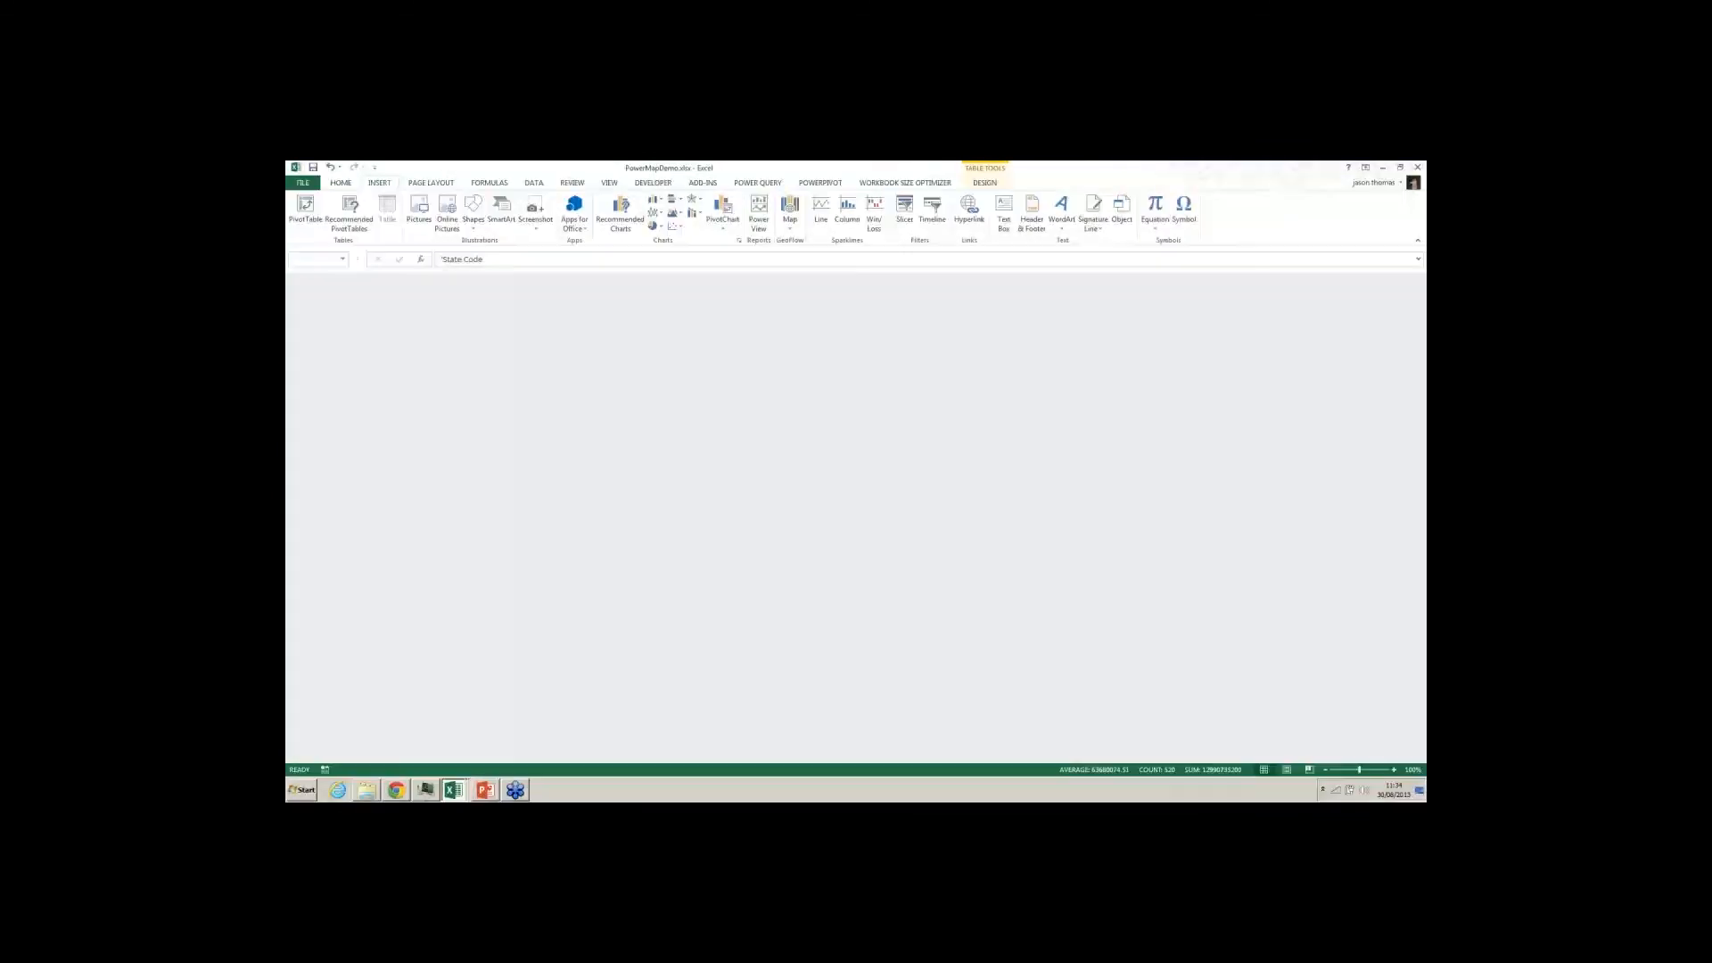
# Switch to PowerPoint, present from the Power Map Intro Demo slide through the John Snow's Cholera Map demo slide, and end the slide show.
pyautogui.hotkey('alt', 'Tab')
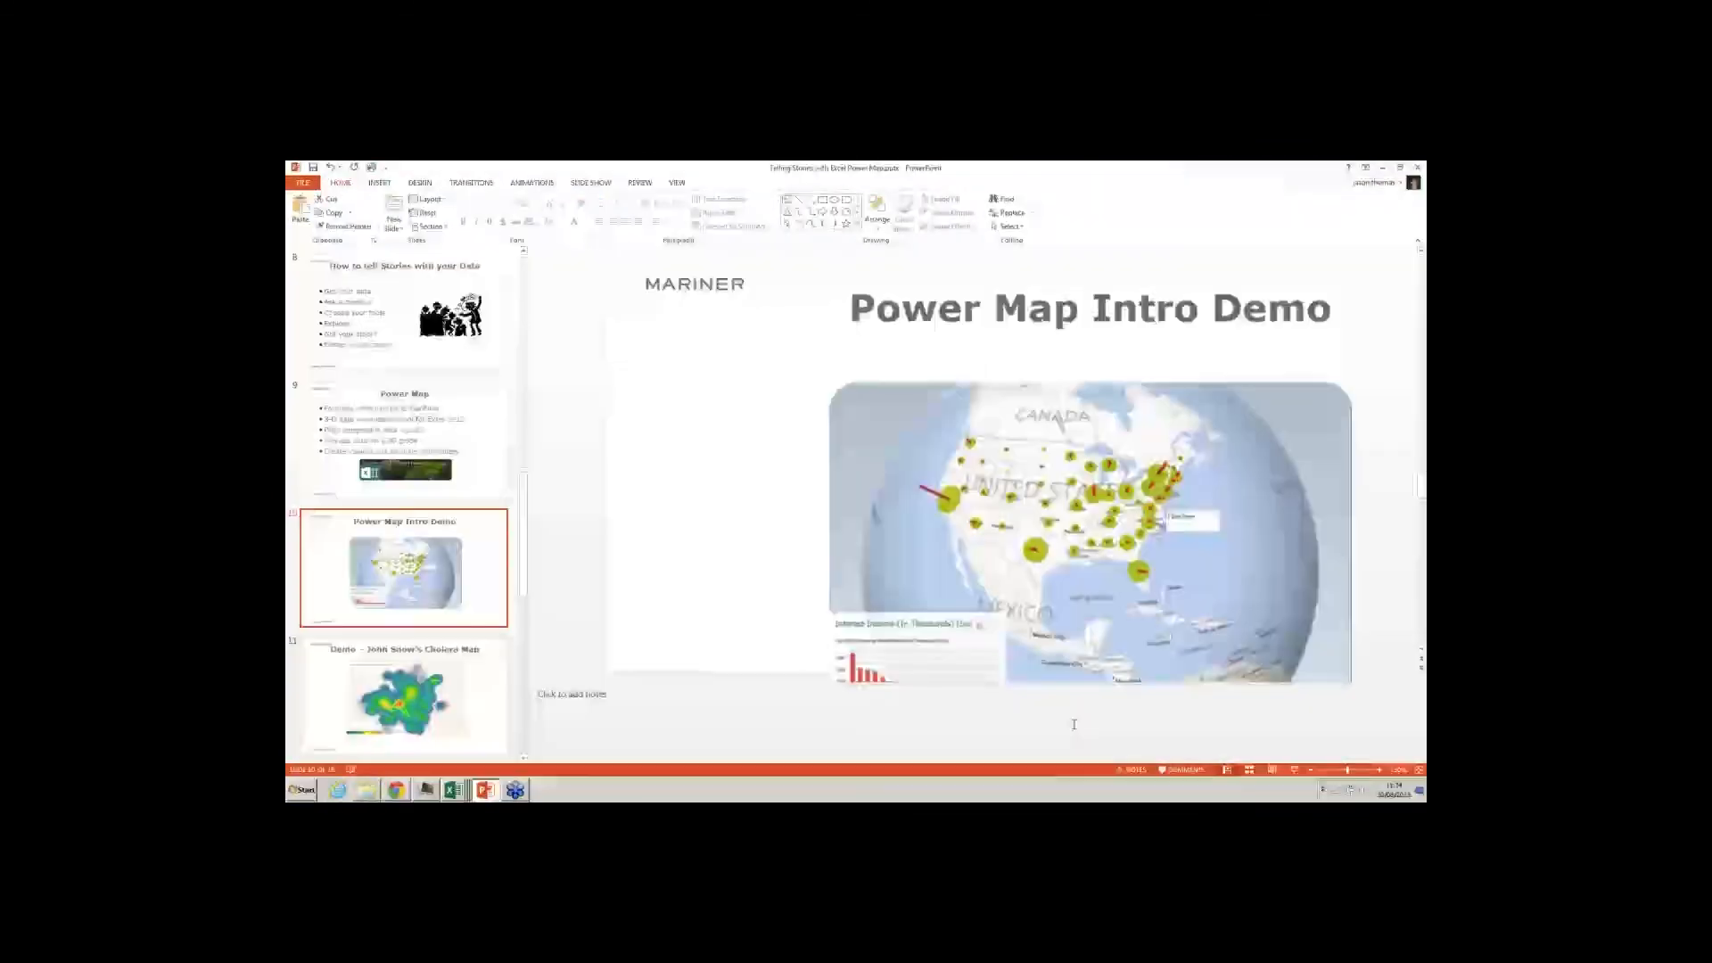
pyautogui.hotkey('shift', 'F5')
pyautogui.press('Right')
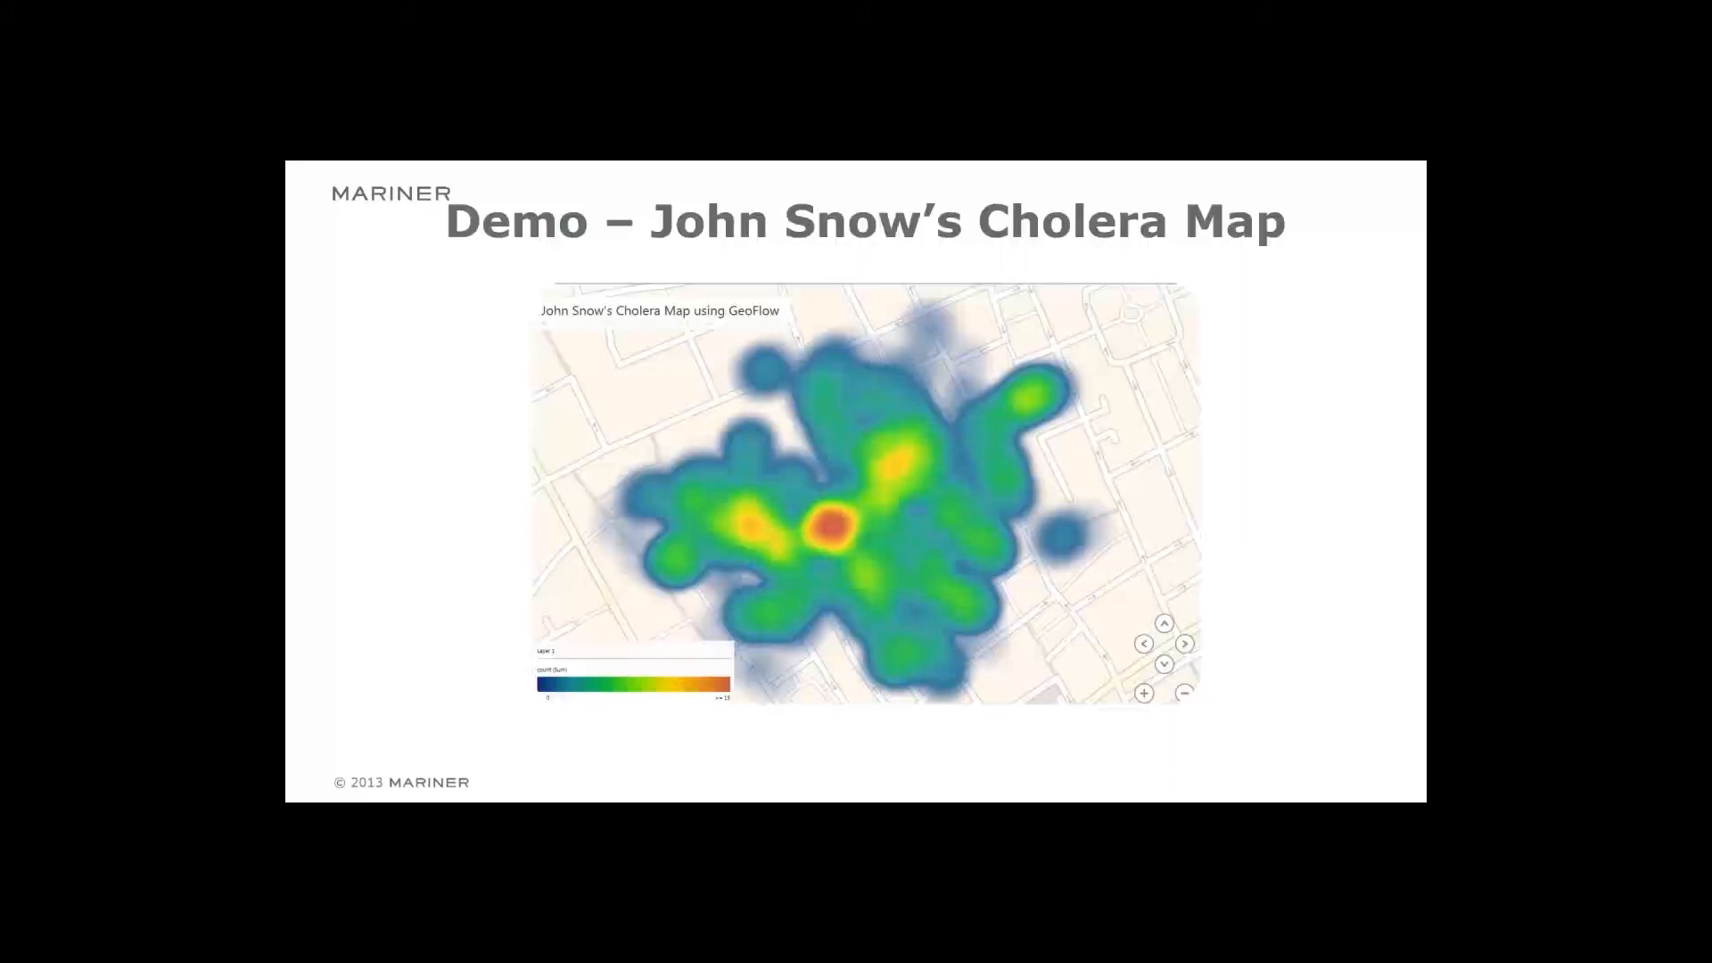
pyautogui.press('Escape')
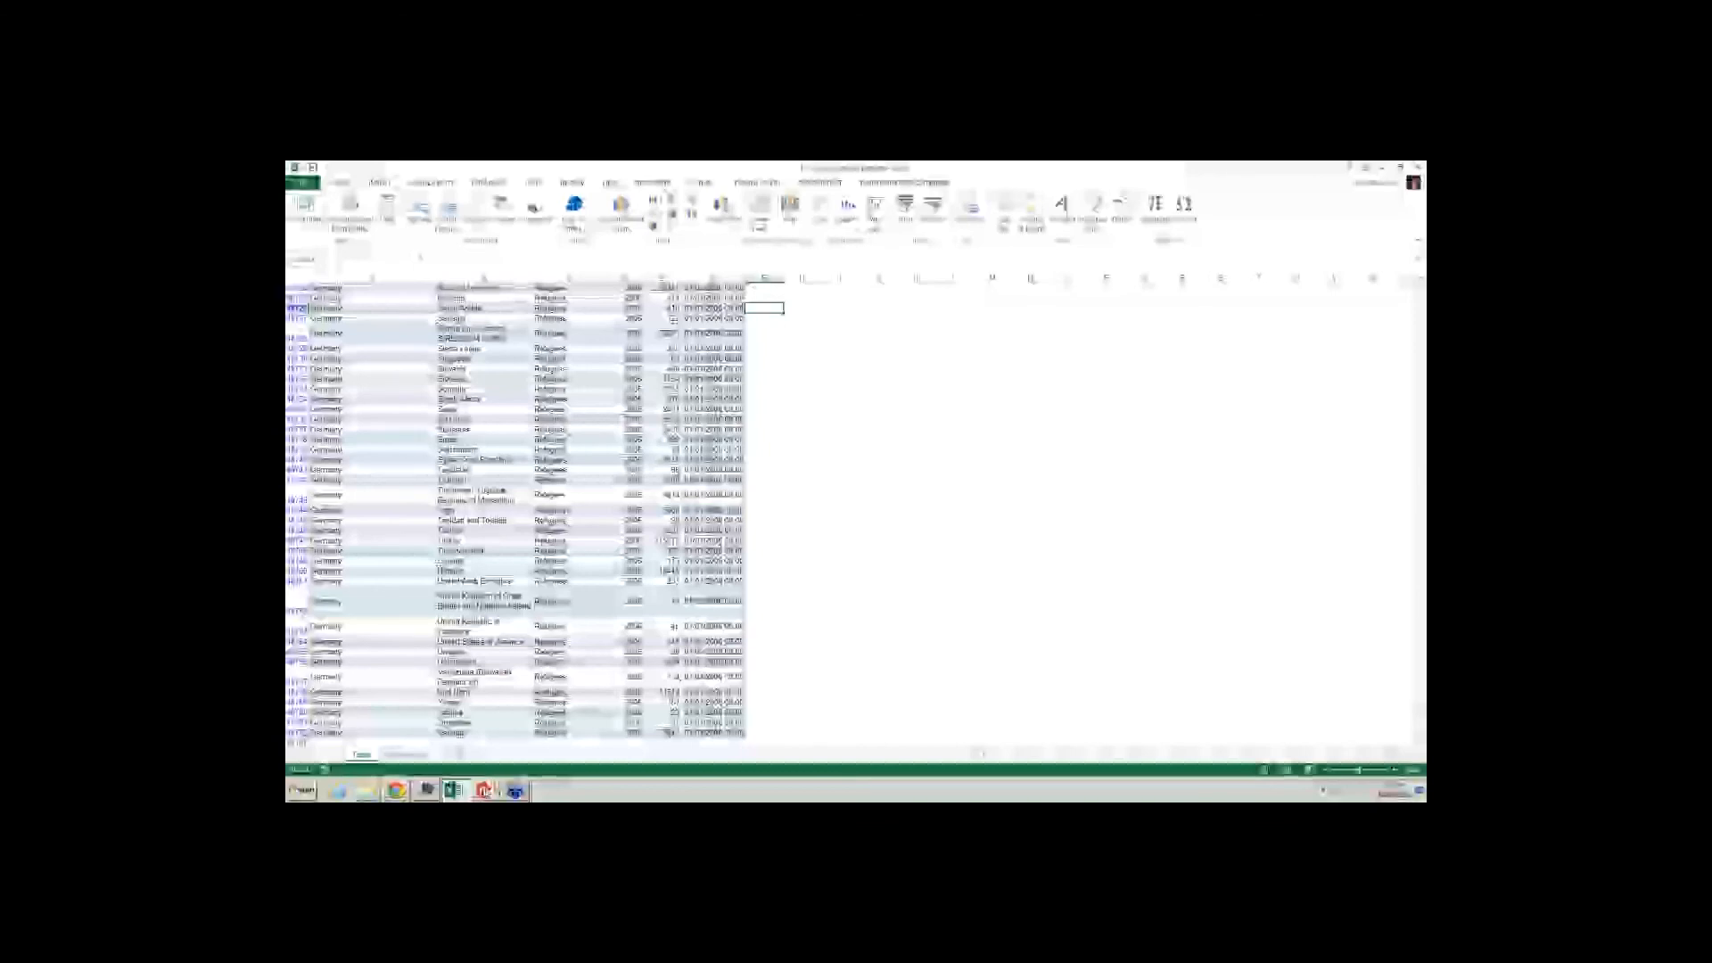
# Switch to the CH Map workbook in Excel and examine the death count and coordinate columns on the Cholera Deaths sheet.
pyautogui.moveTo(453, 790)
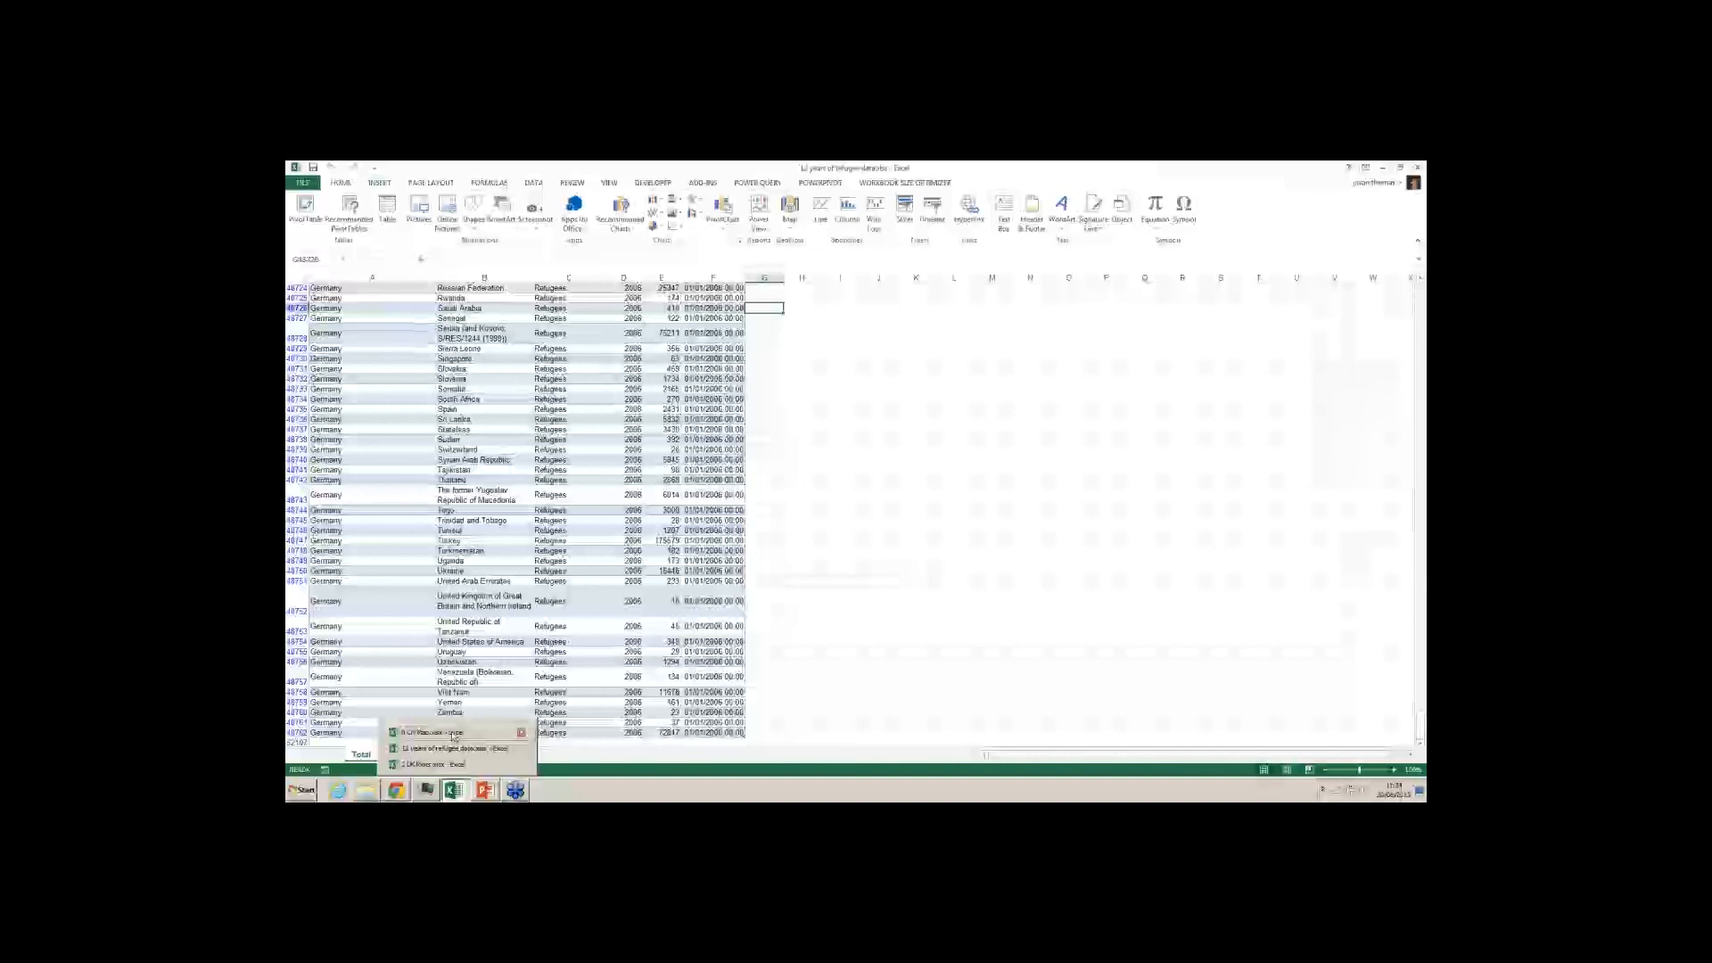
pyautogui.click(453, 734)
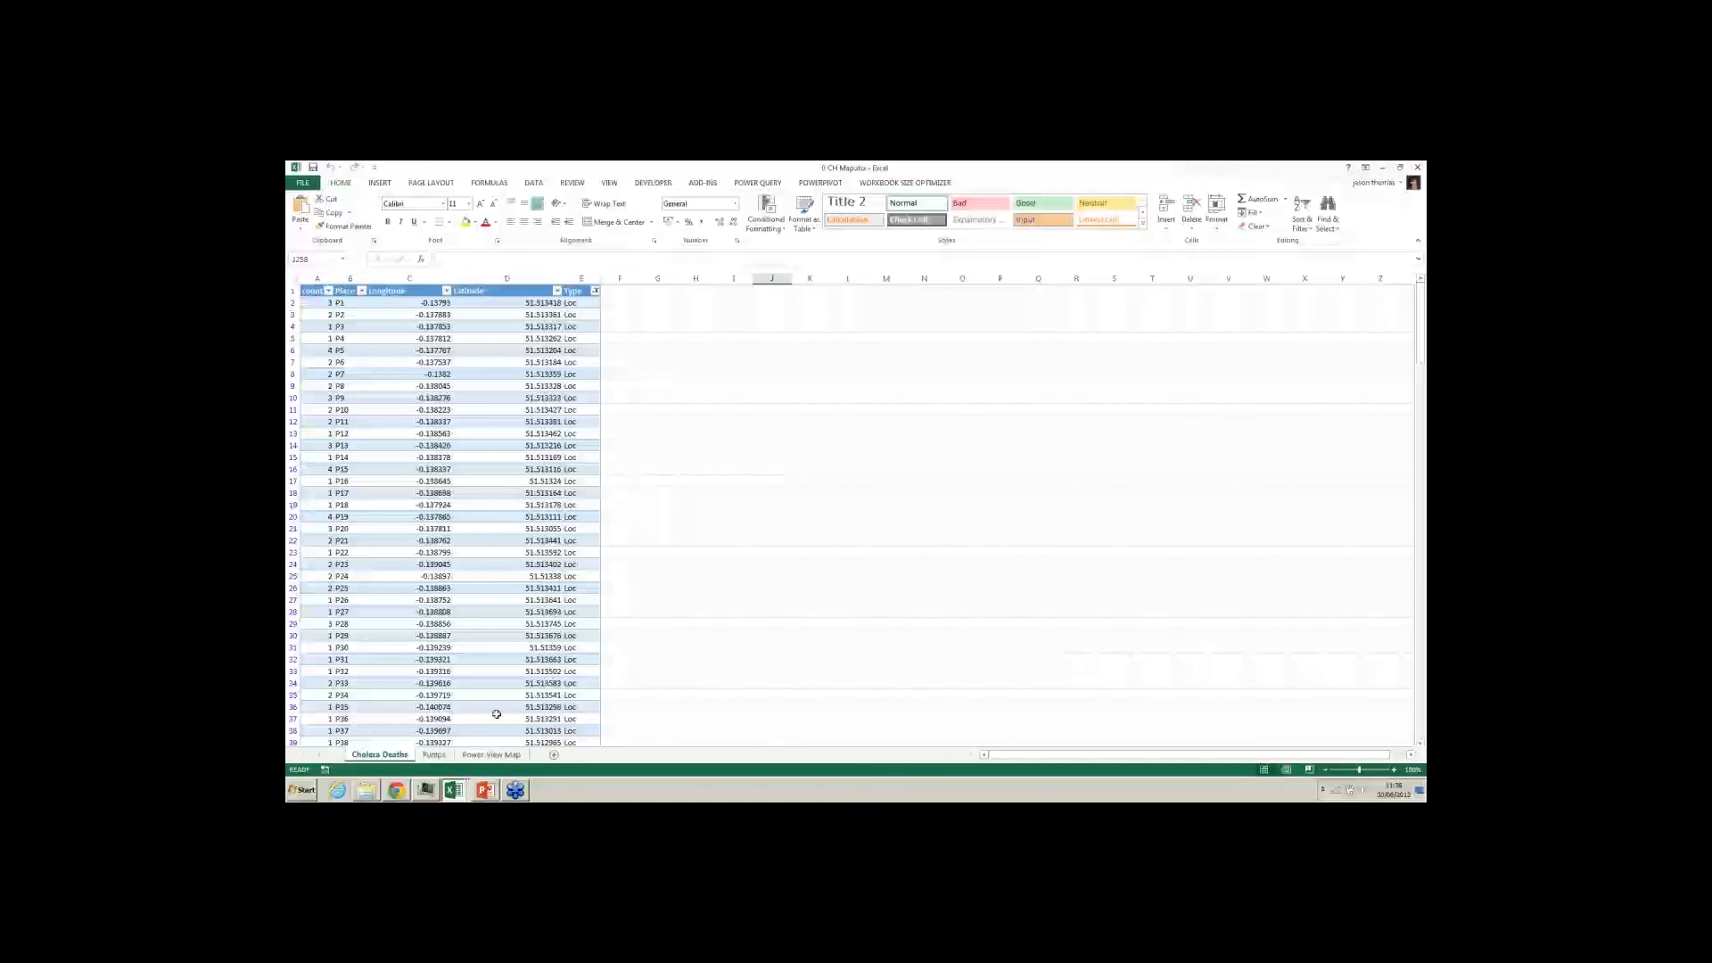
pyautogui.moveTo(484, 791)
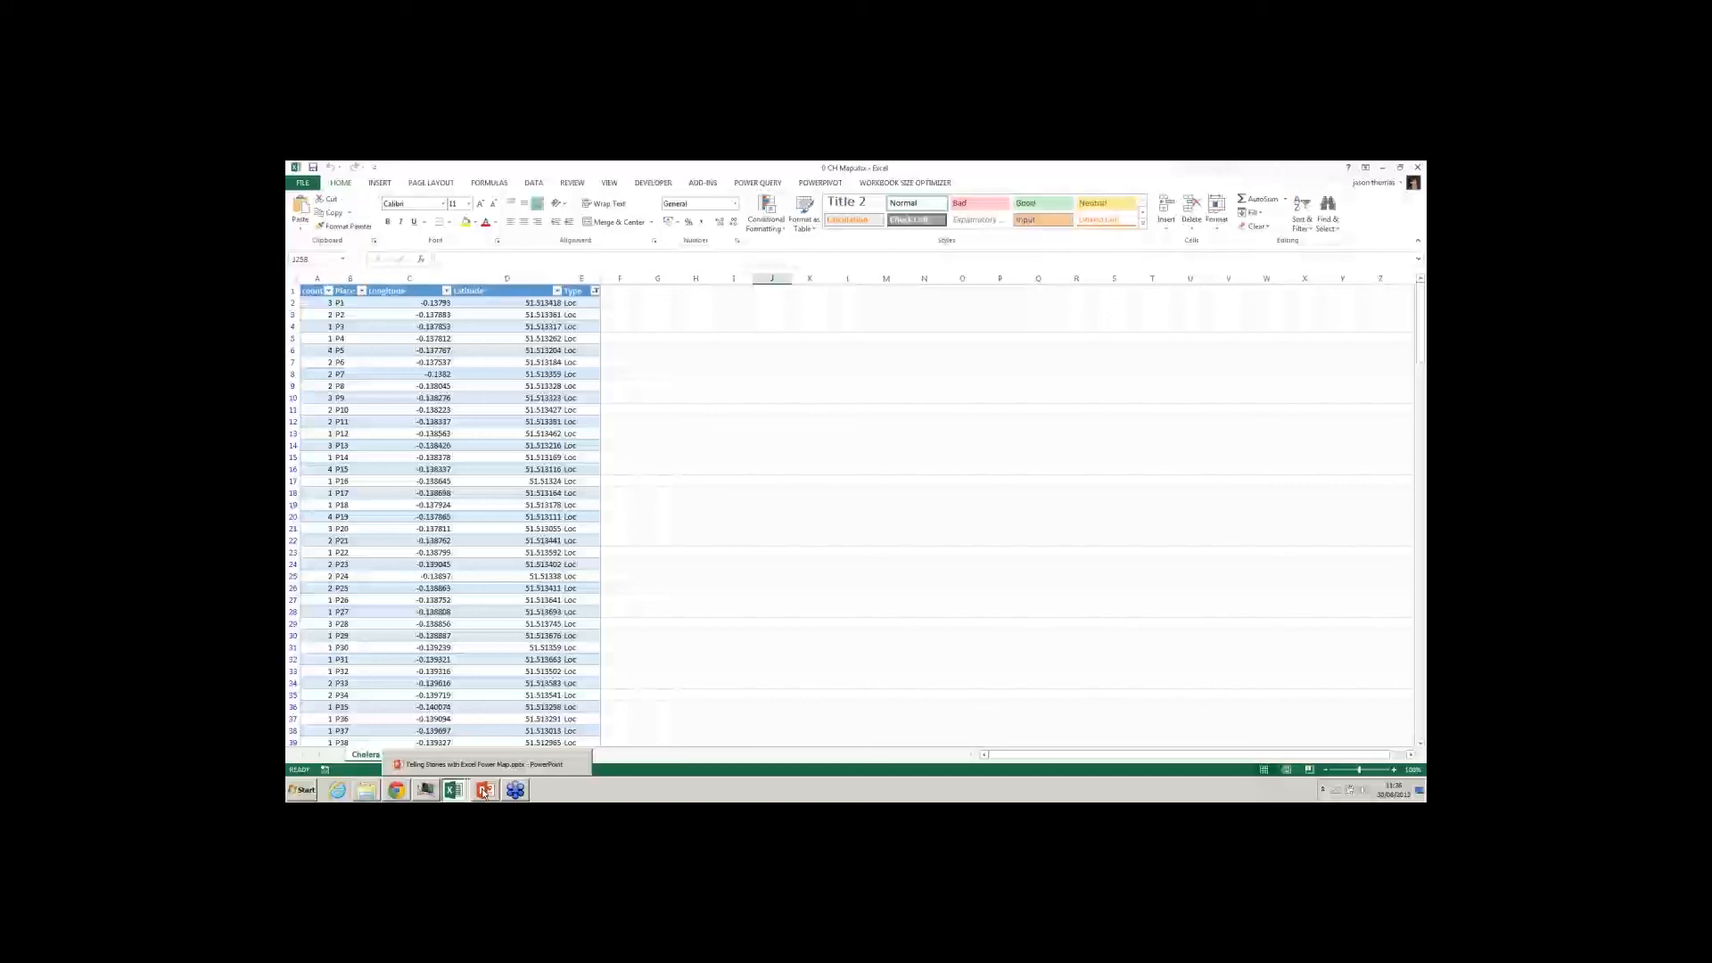
pyautogui.click(426, 547)
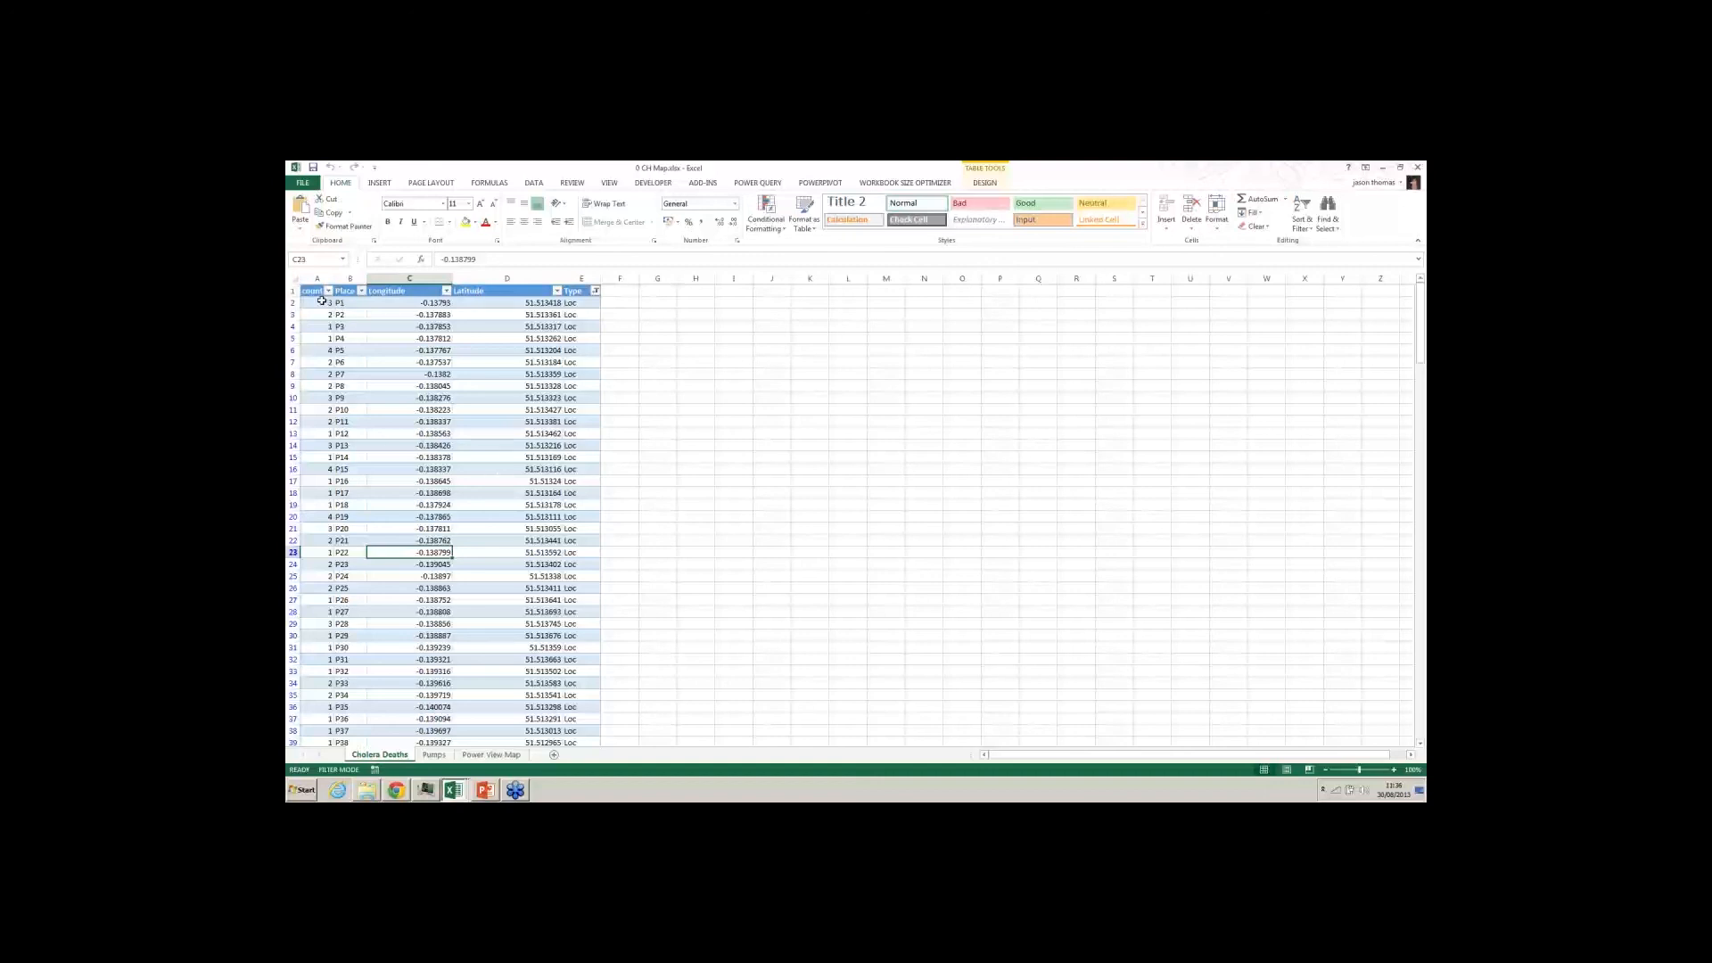
pyautogui.click(322, 303)
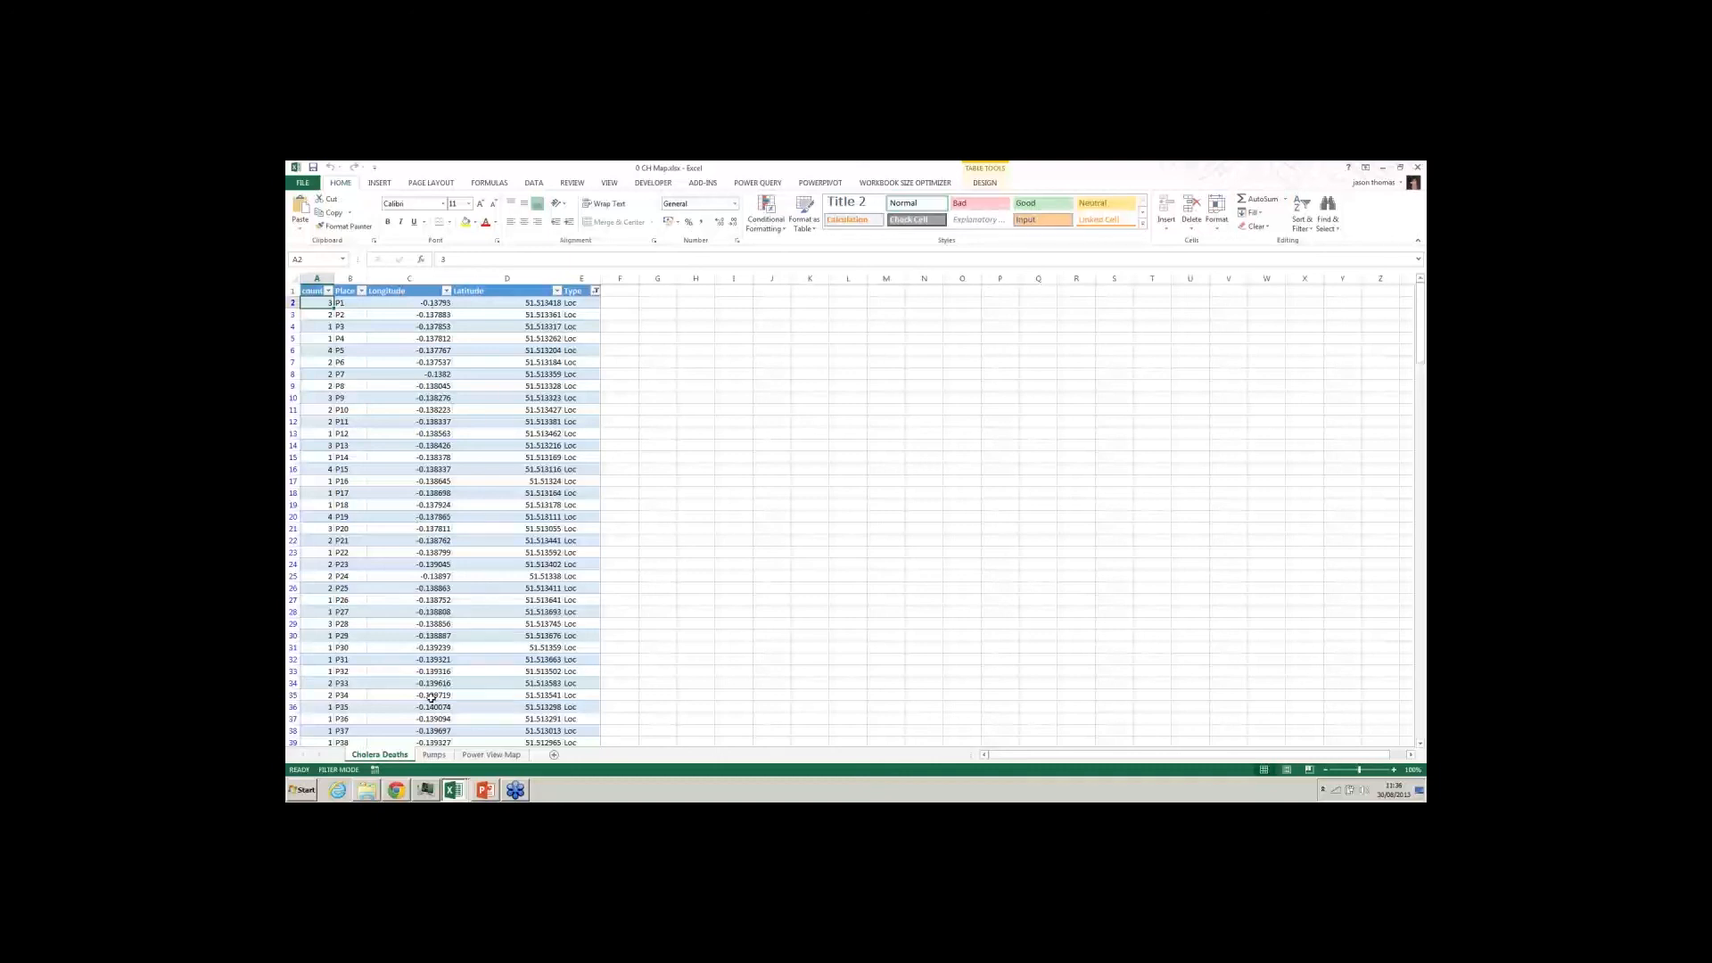
# Examine the Pumps sheet and the Power View Map sheet, collapsing the filters area beside the cholera map.
pyautogui.click(435, 755)
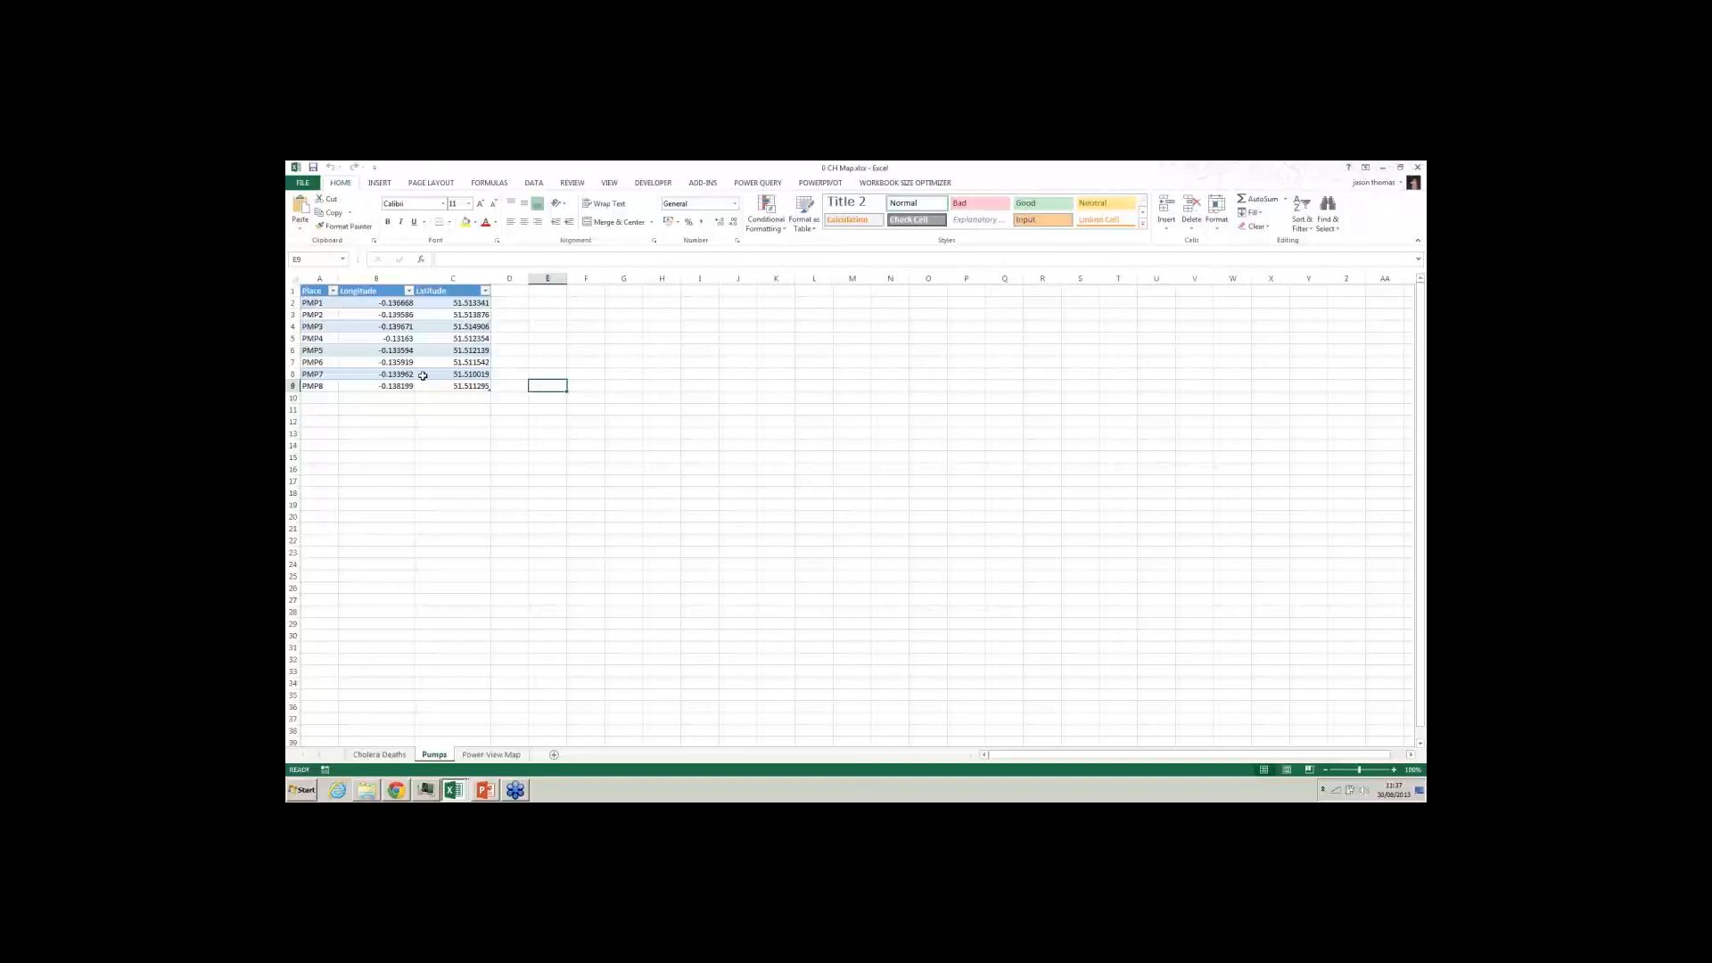
pyautogui.click(487, 755)
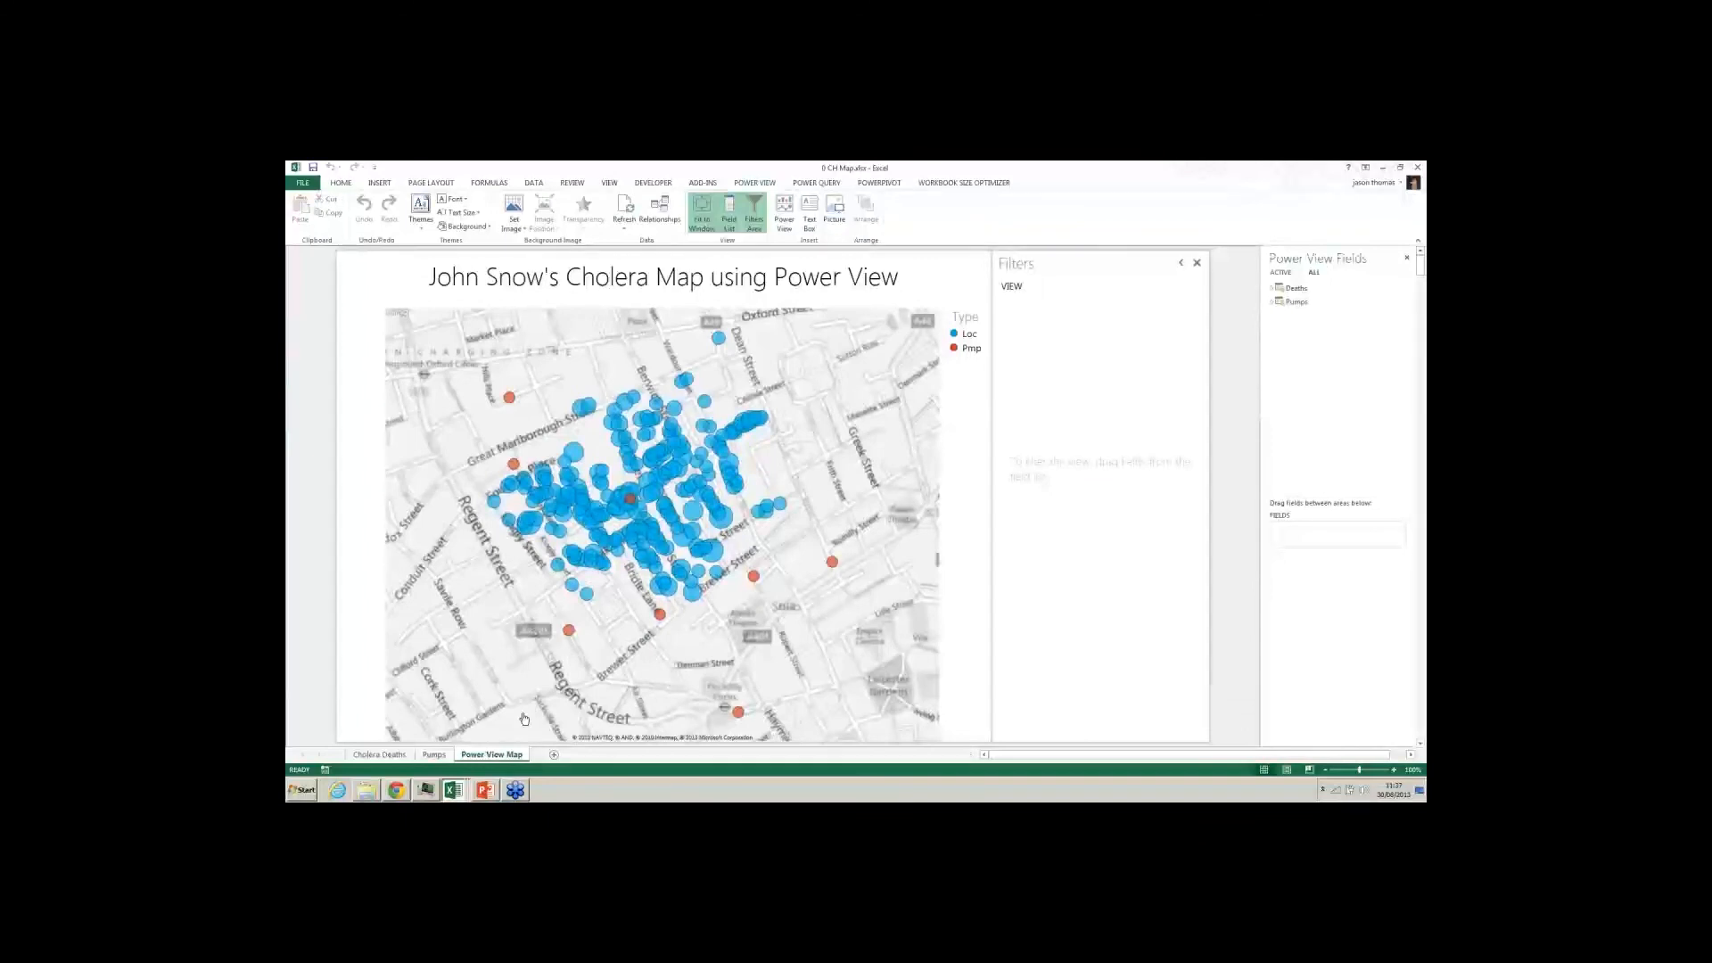
pyautogui.moveTo(601, 471)
pyautogui.click(1180, 265)
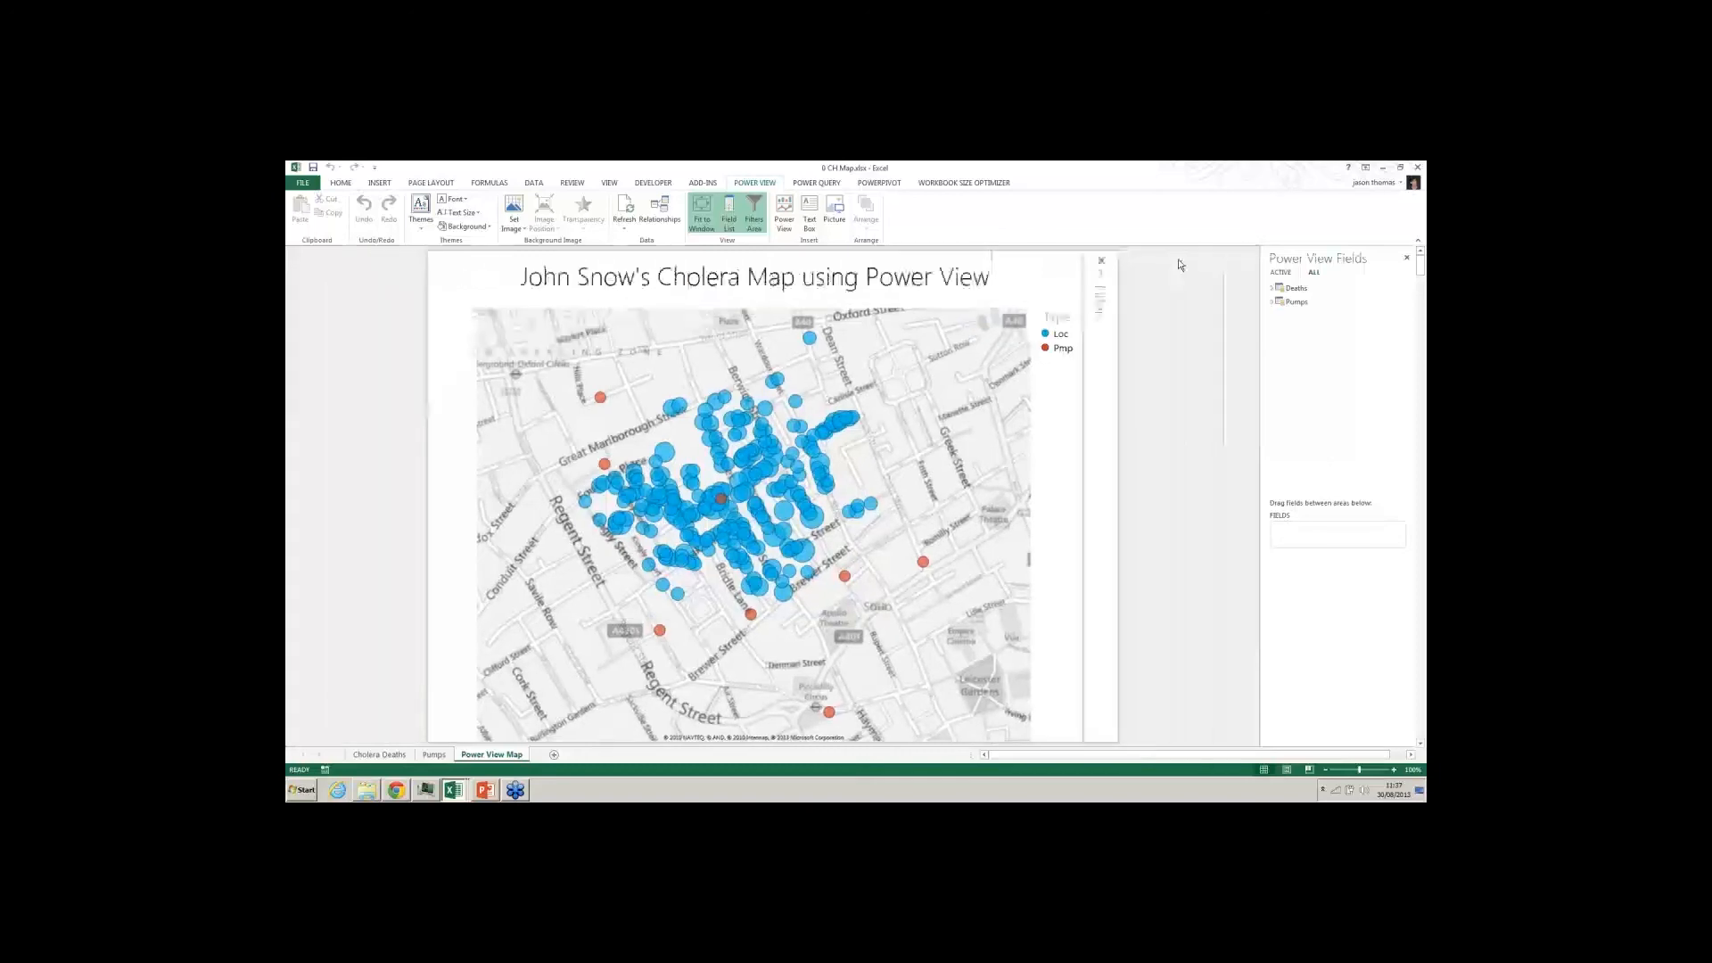
# Return to the Pumps sheet, launch GeoFlow and open the workbook's existing cholera map tour.
pyautogui.hotkey('ctrl', 'pageup')
pyautogui.click(380, 183)
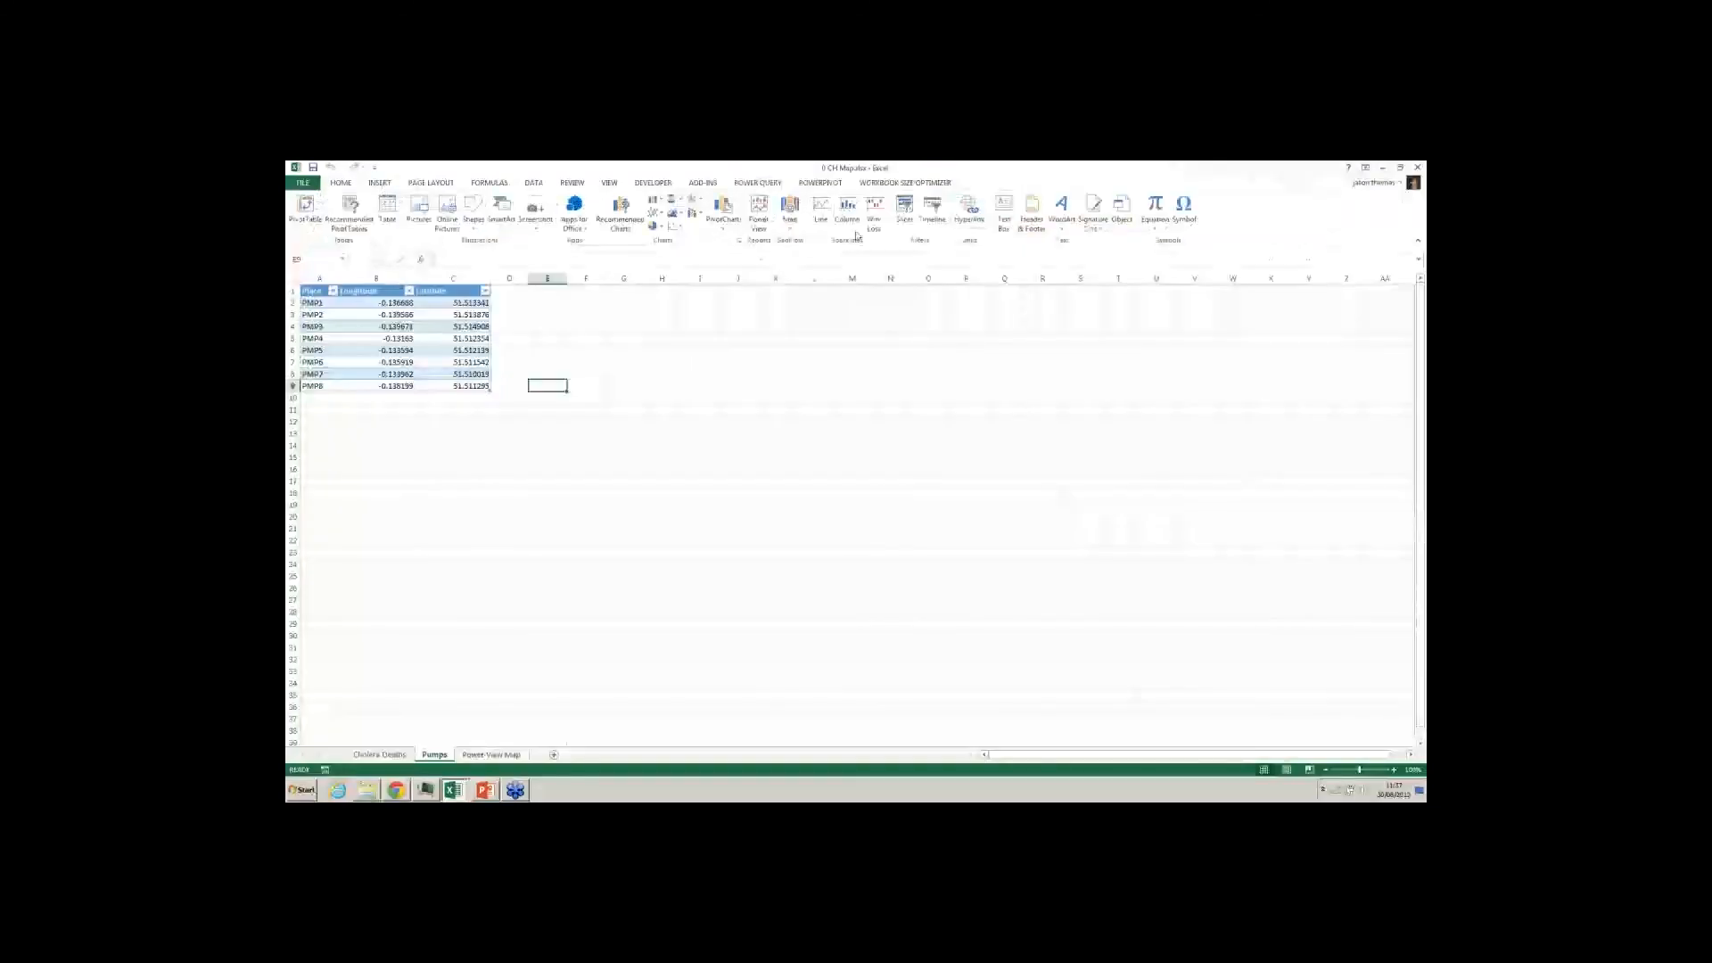
pyautogui.click(791, 233)
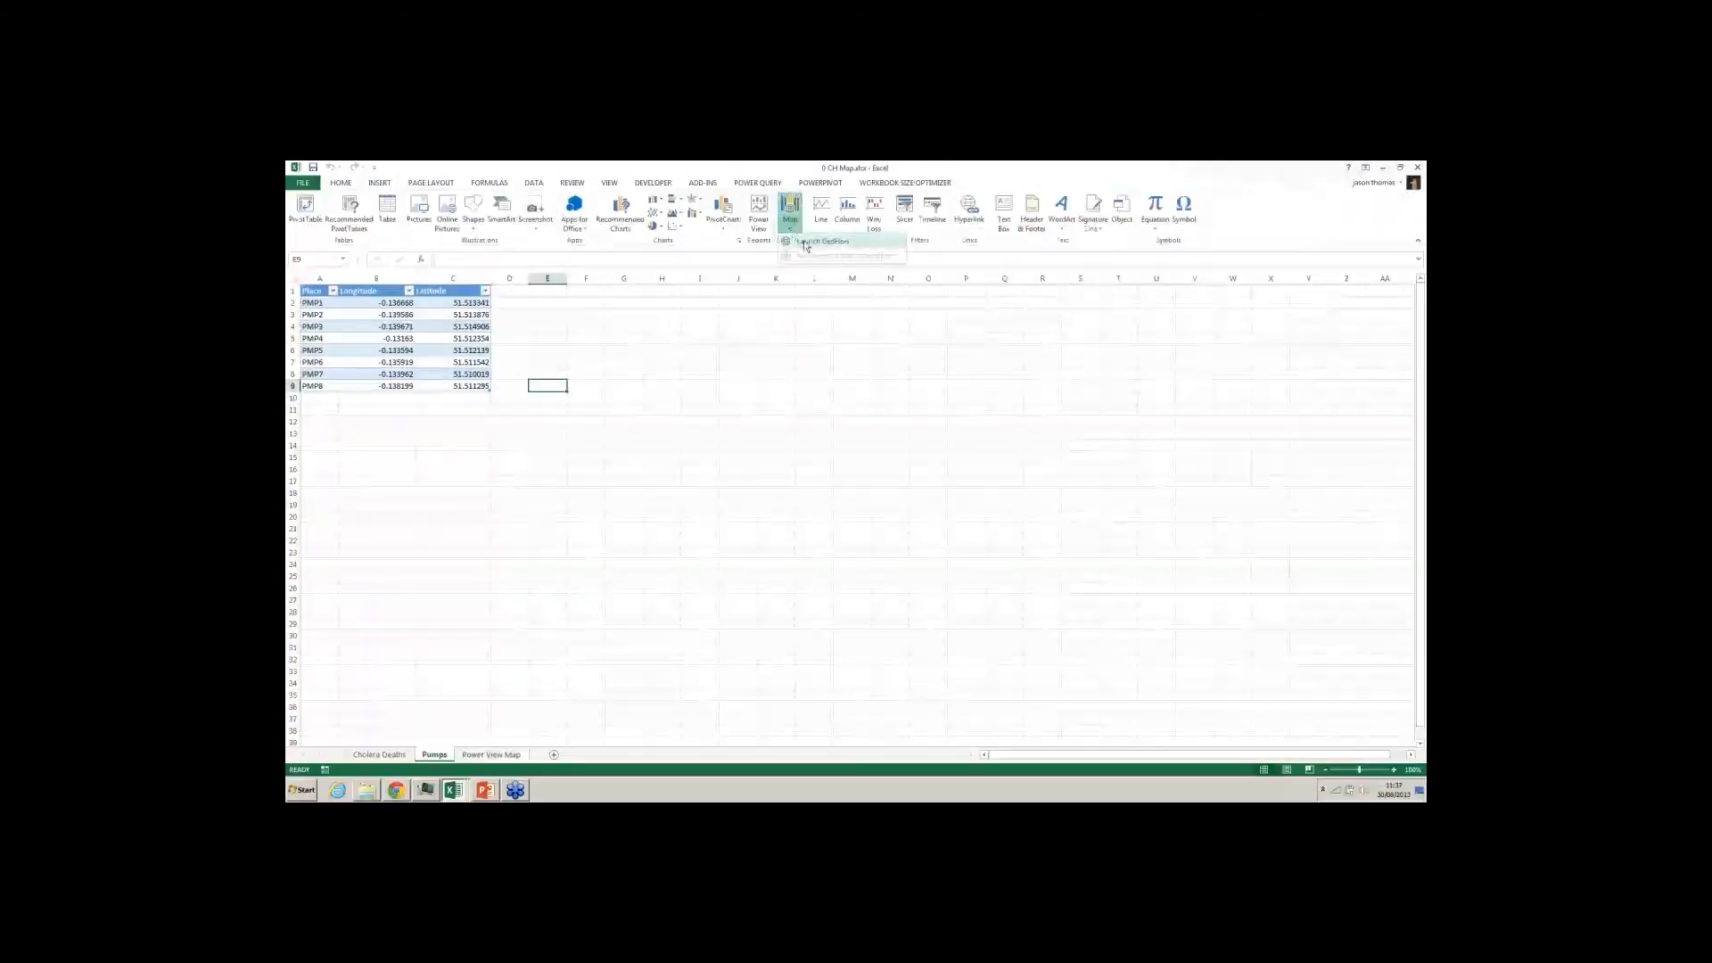
pyautogui.click(808, 251)
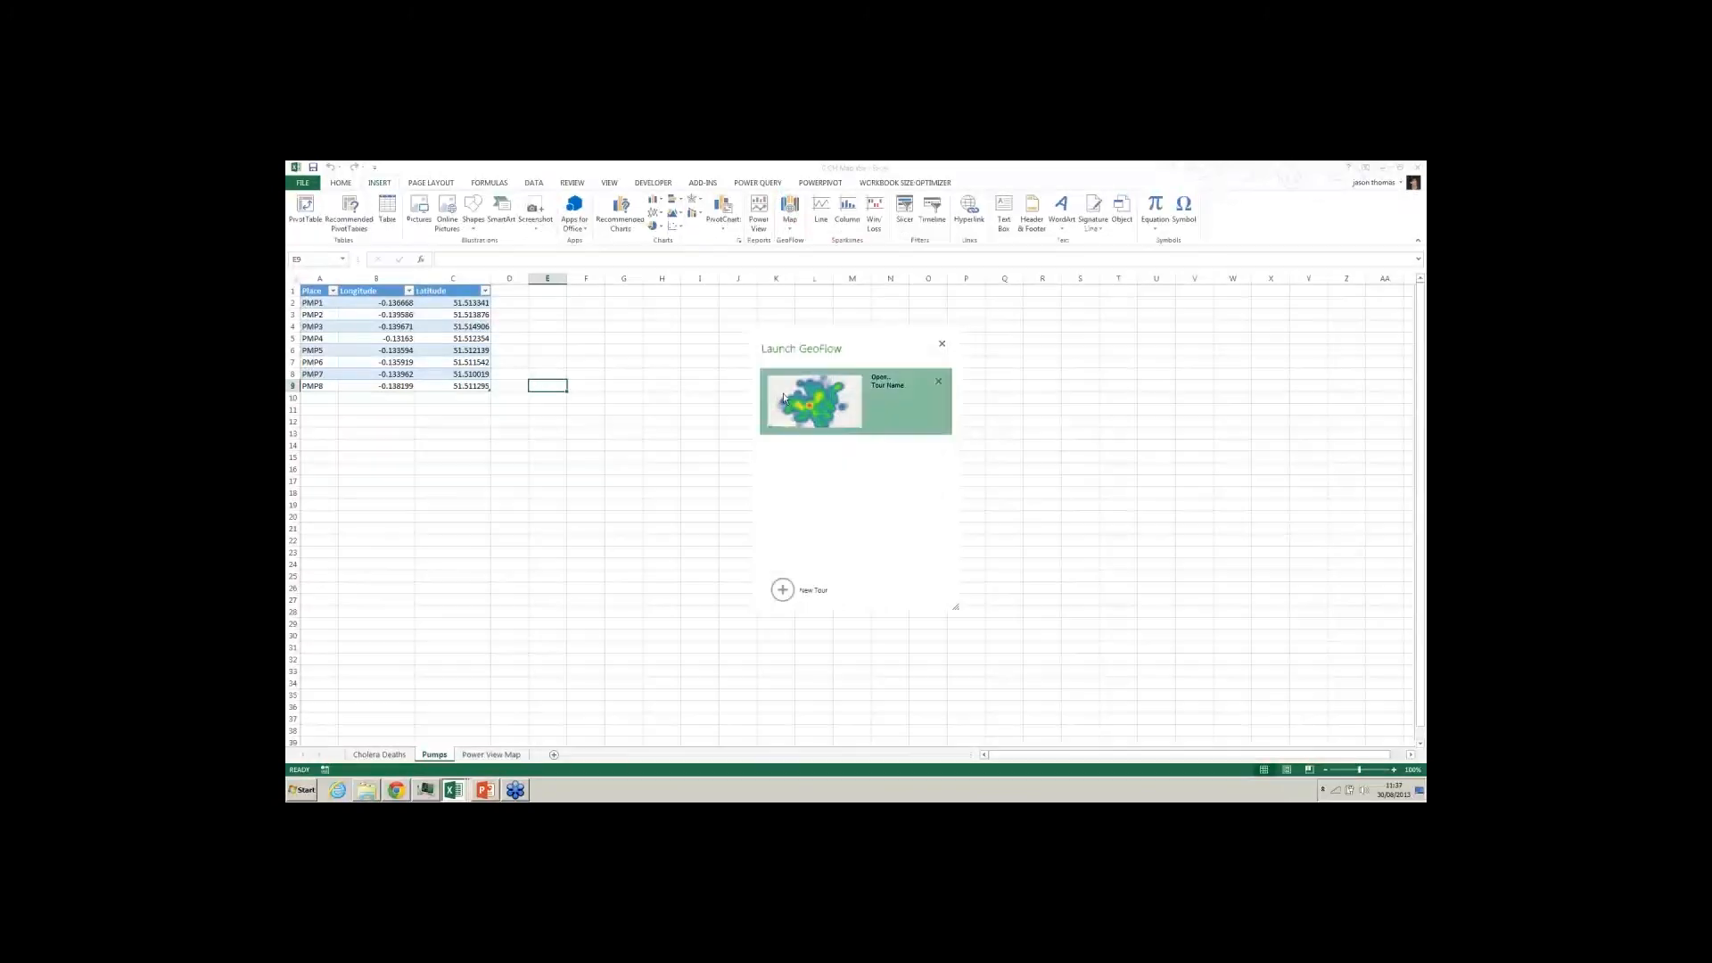
pyautogui.click(784, 398)
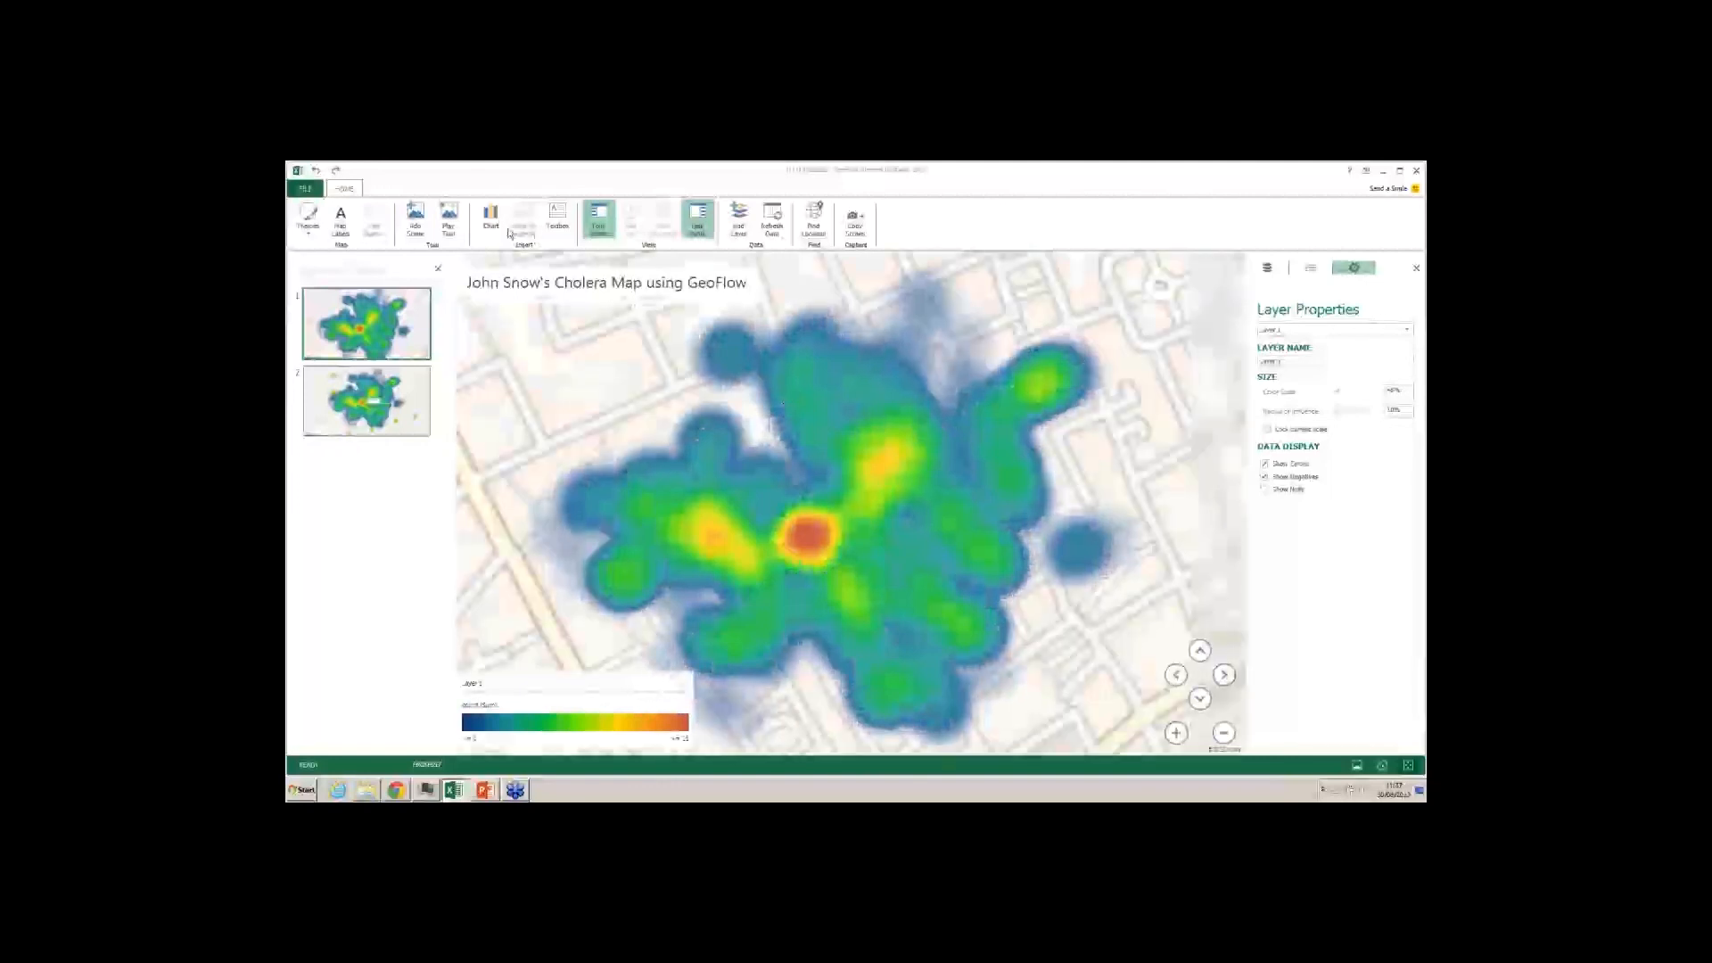
# Play the cholera map tour, pausing to examine the heat map and the Broad St Pump location, and exit playback.
pyautogui.click(449, 221)
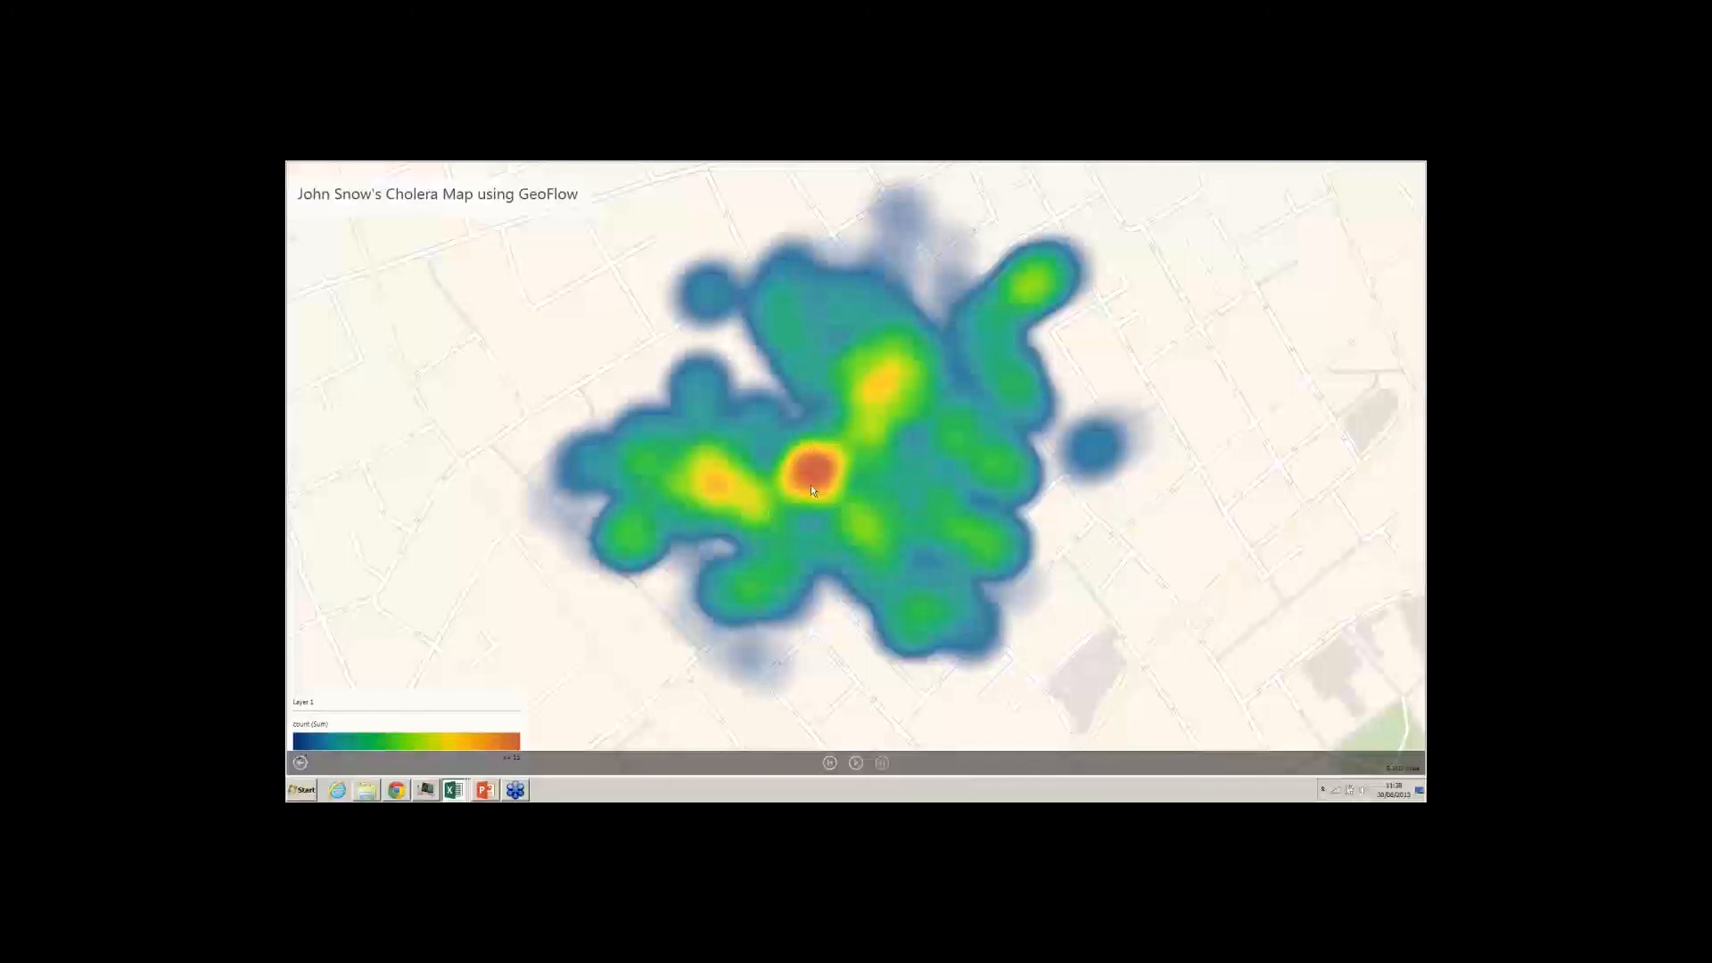
pyautogui.click(856, 763)
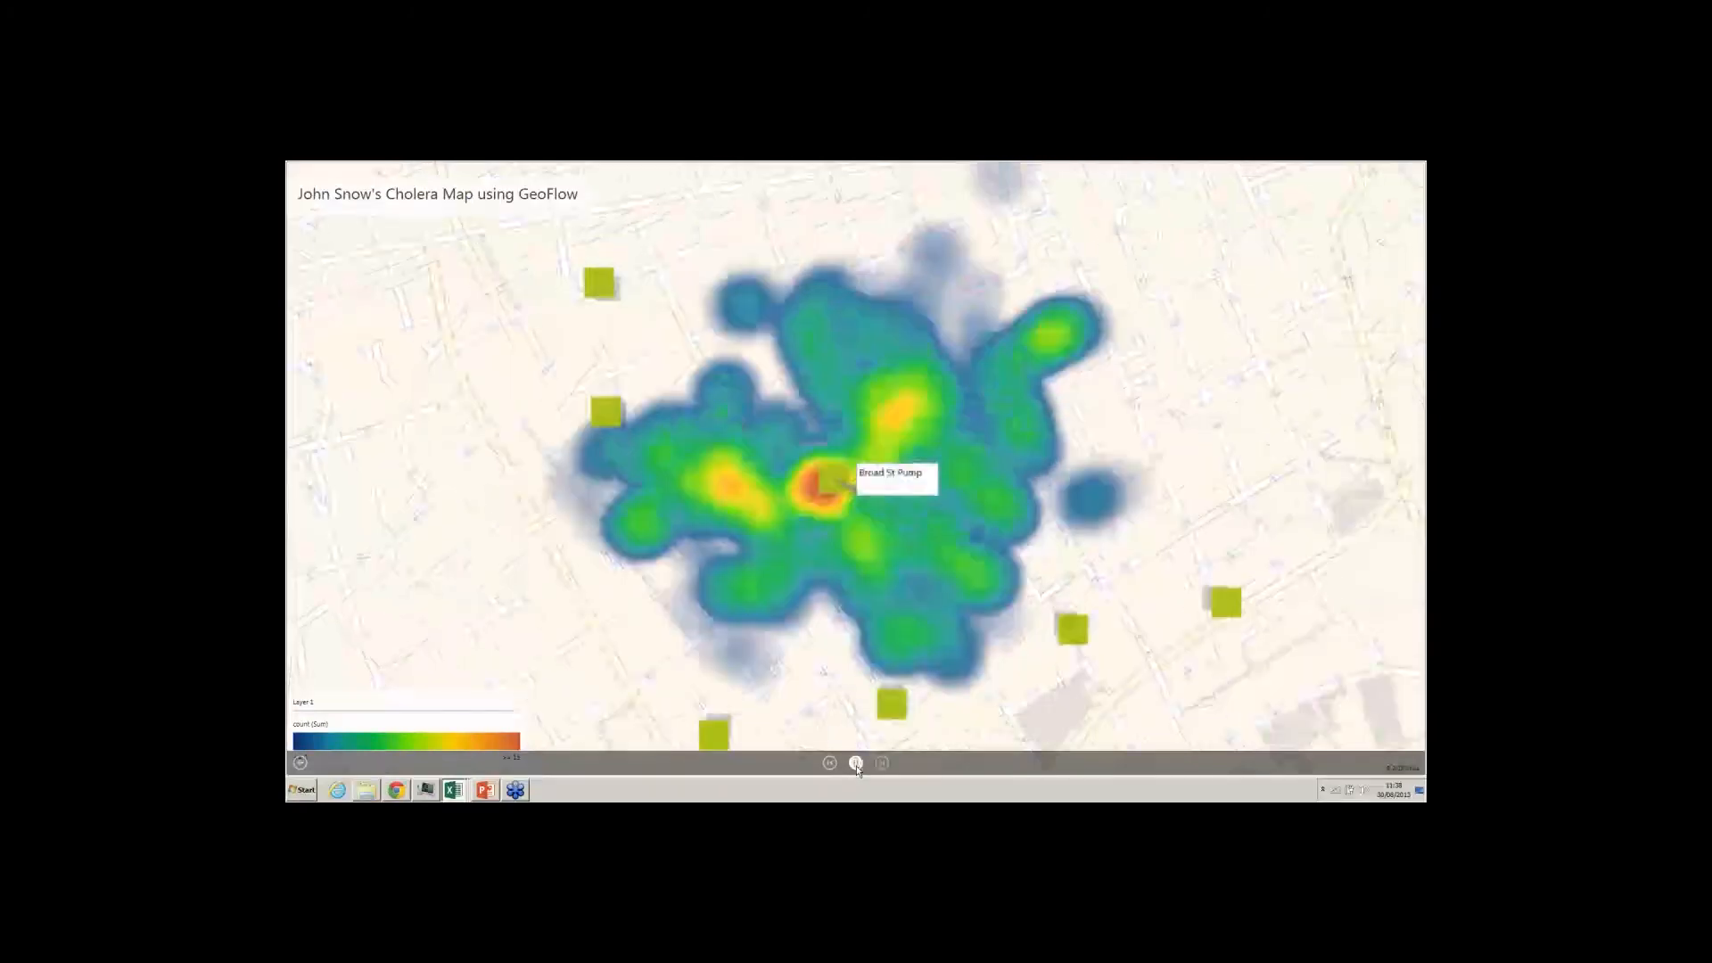
pyautogui.click(856, 764)
pyautogui.moveTo(806, 487)
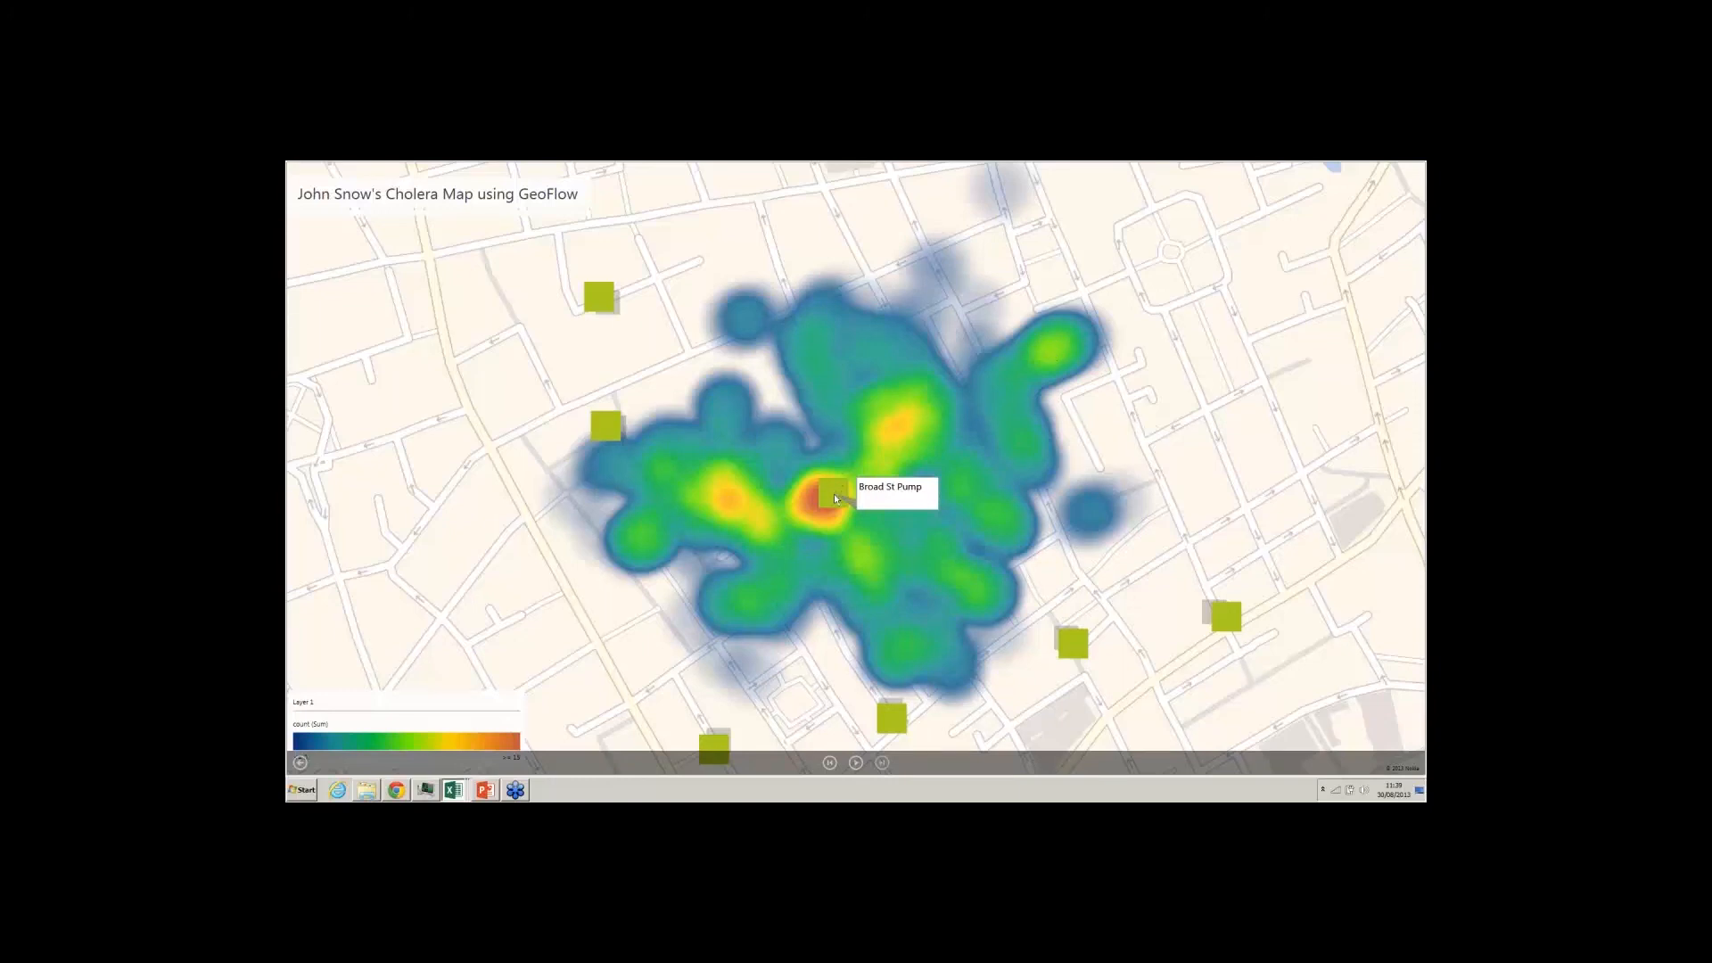
pyautogui.moveTo(835, 497)
pyautogui.press('Escape')
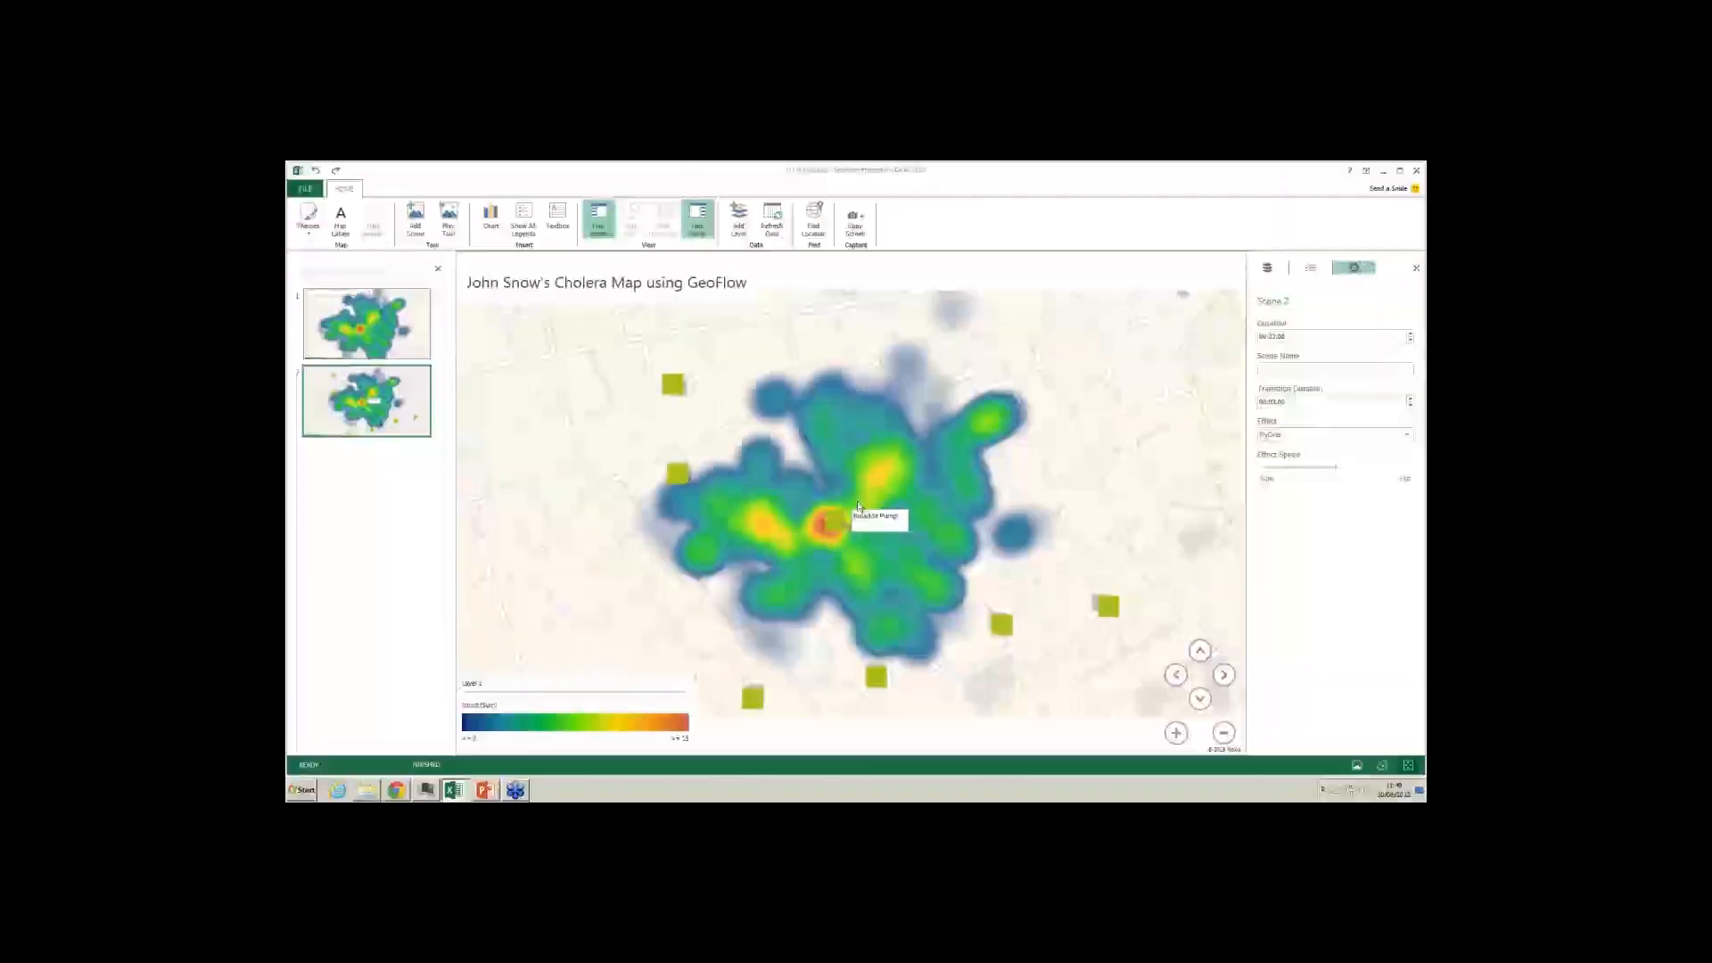
# Close the GeoFlow cholera tour and bring up the list of open Excel workbooks.
pyautogui.hotkey('alt', 'F4')
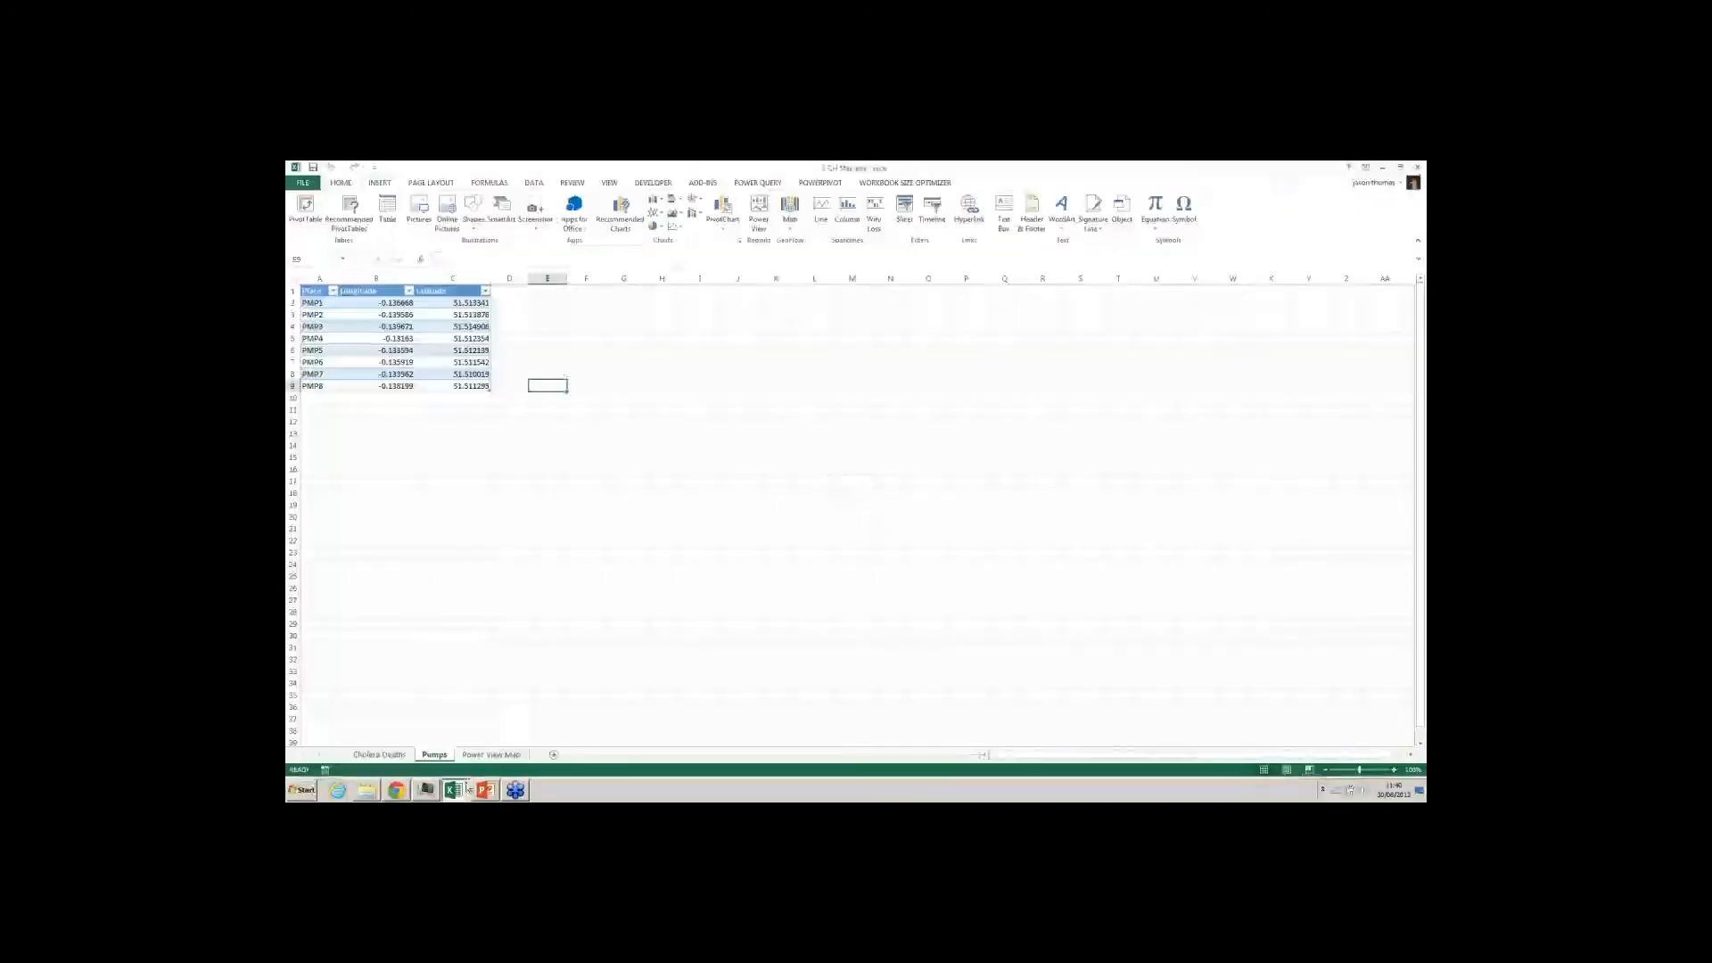
pyautogui.click(455, 790)
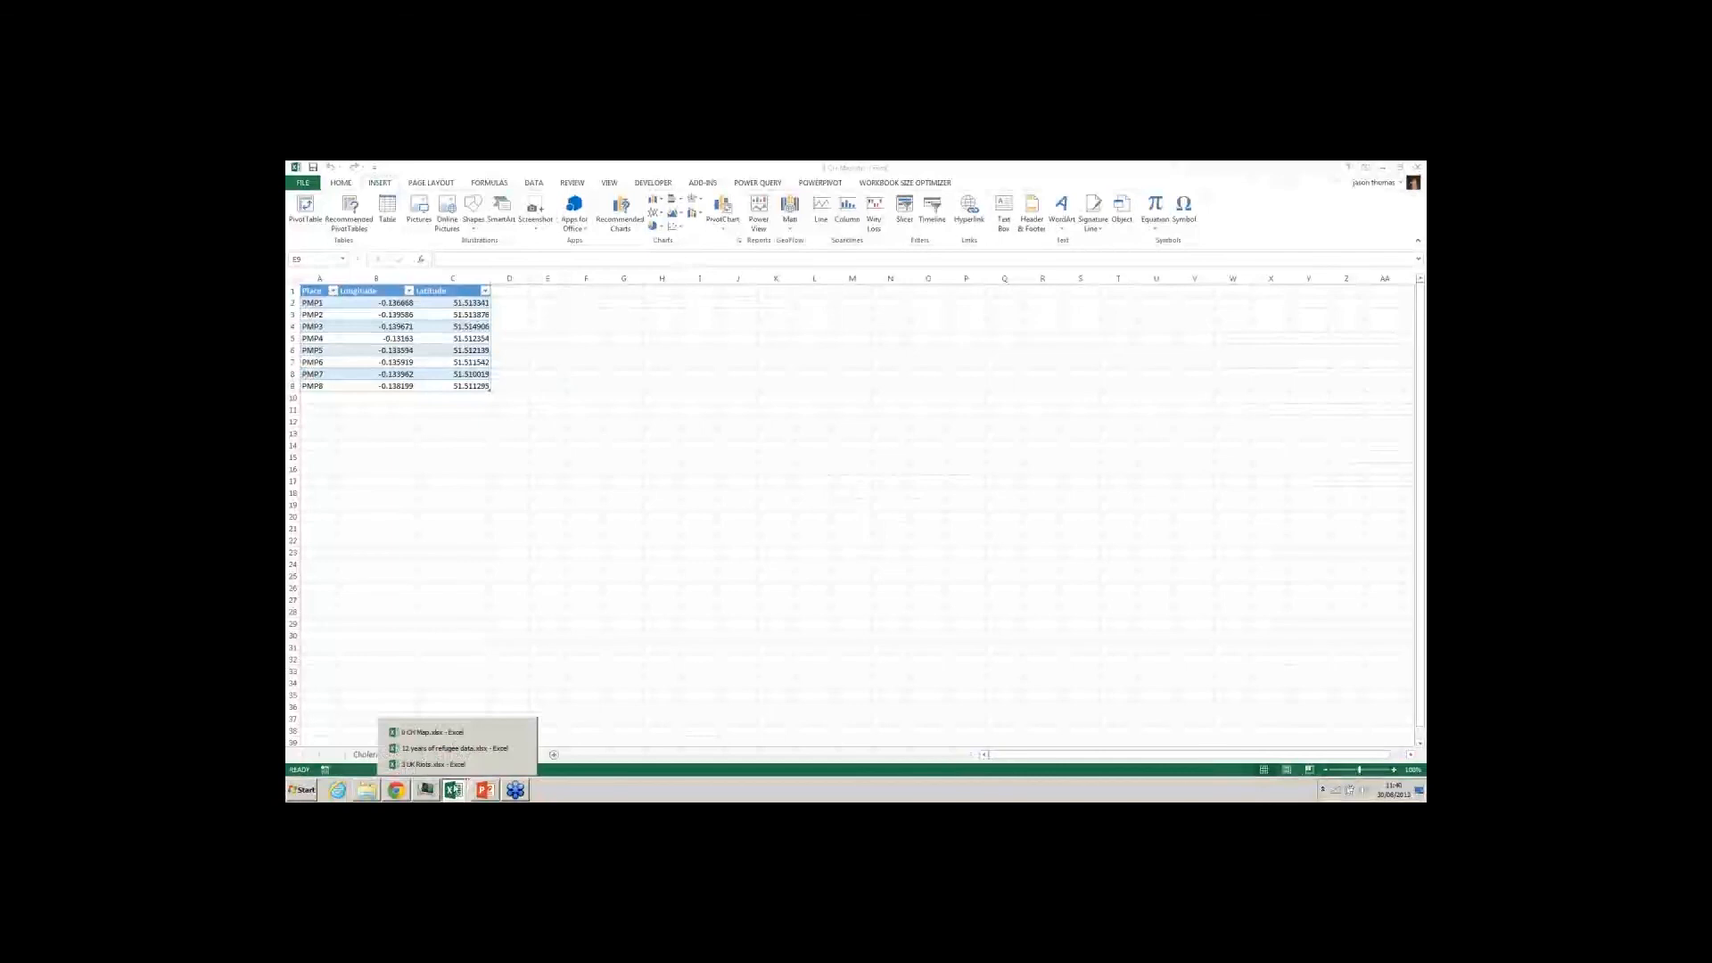